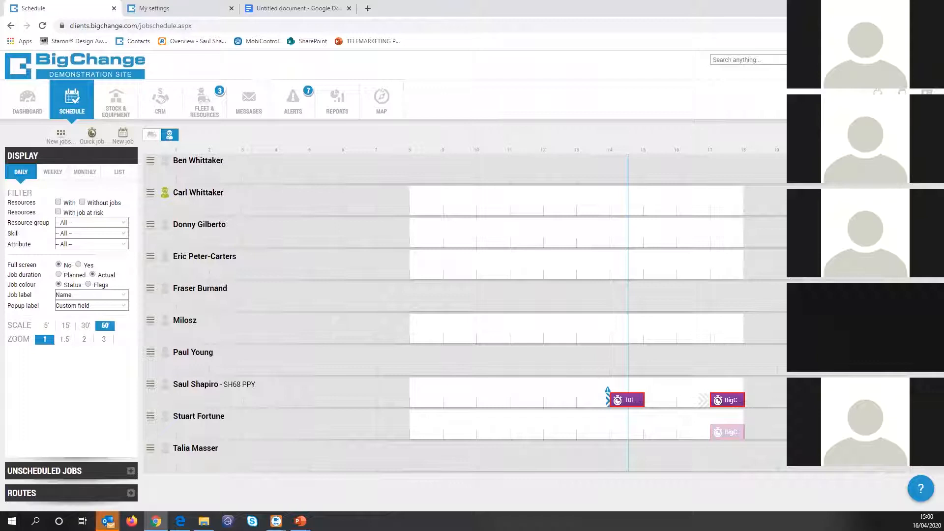
# Step: Open the account's template list in settings and dismiss the Latest updates notice
pyautogui.click(927, 93)
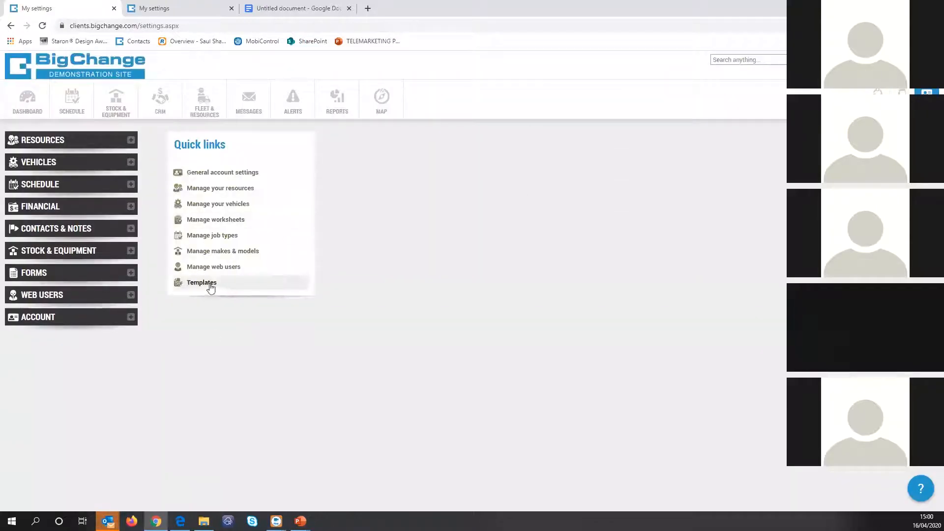
pyautogui.click(55, 317)
pyautogui.click(29, 347)
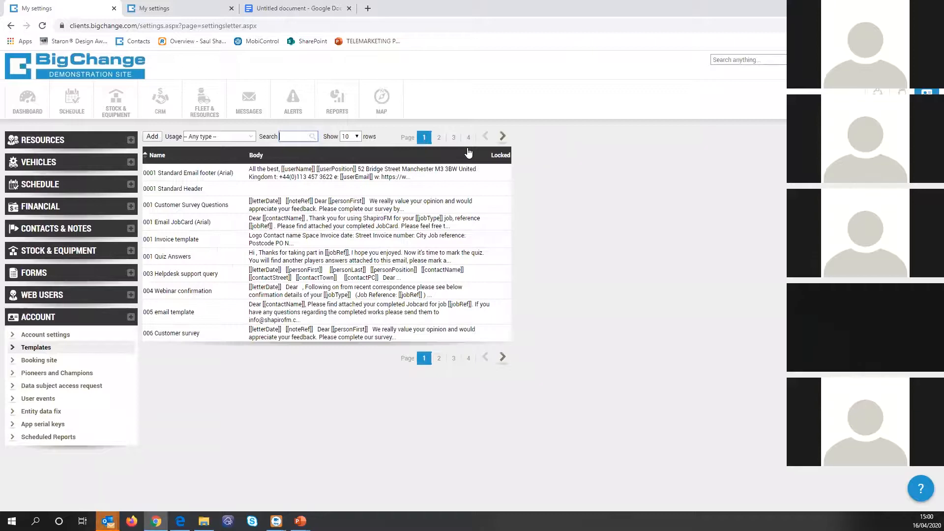
pyautogui.click(305, 209)
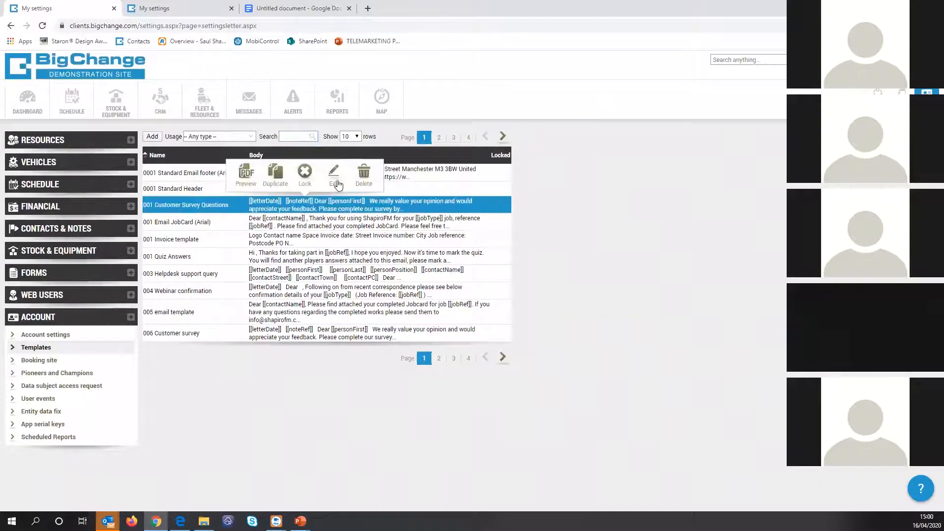
pyautogui.click(548, 185)
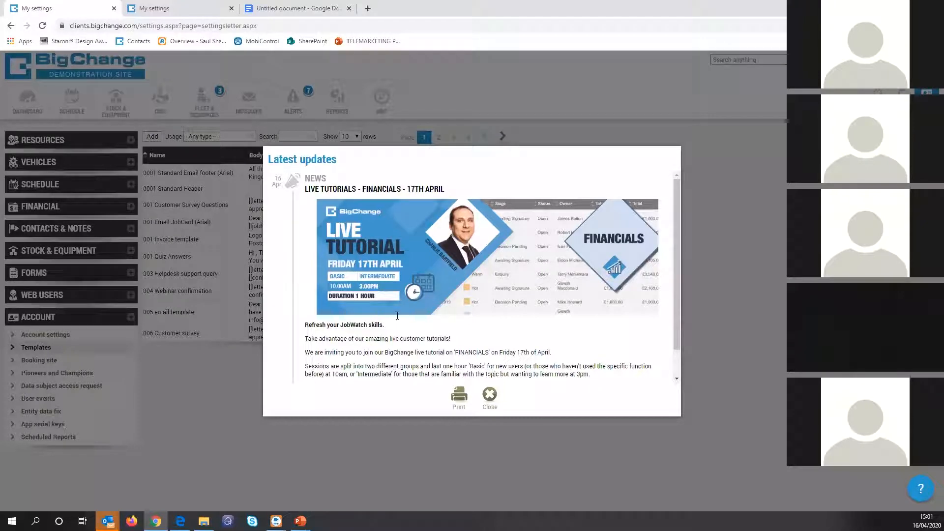
pyautogui.click(490, 394)
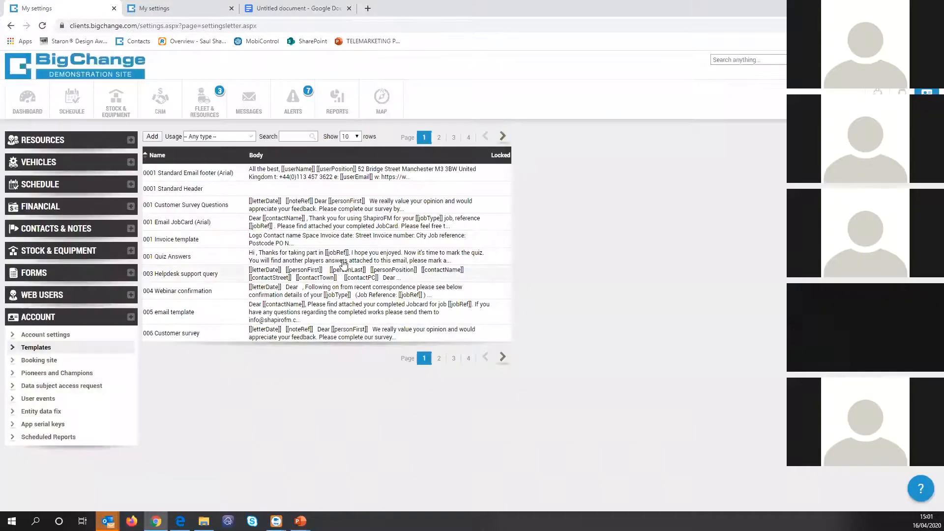
# Step: Open the Customer Survey note type in the contacts and notes settings, examine its configuration and close it
pyautogui.click(40, 235)
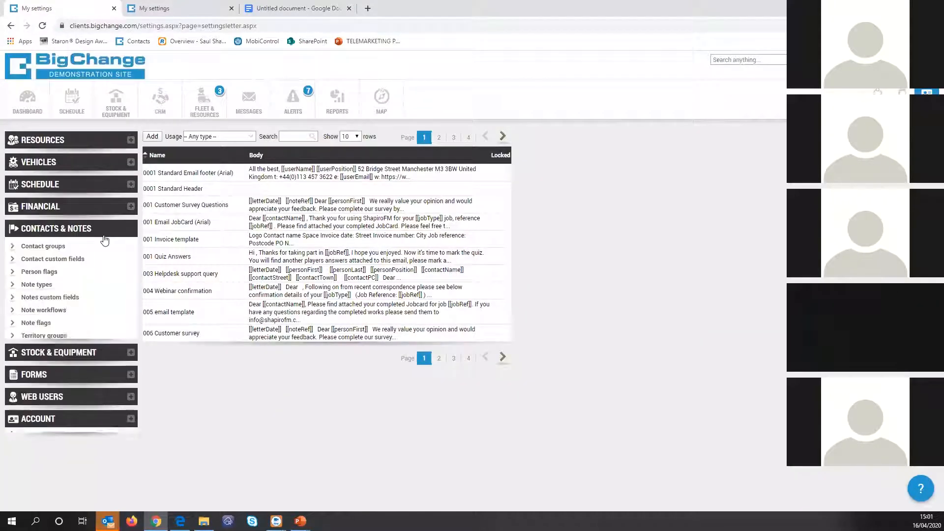
pyautogui.click(50, 284)
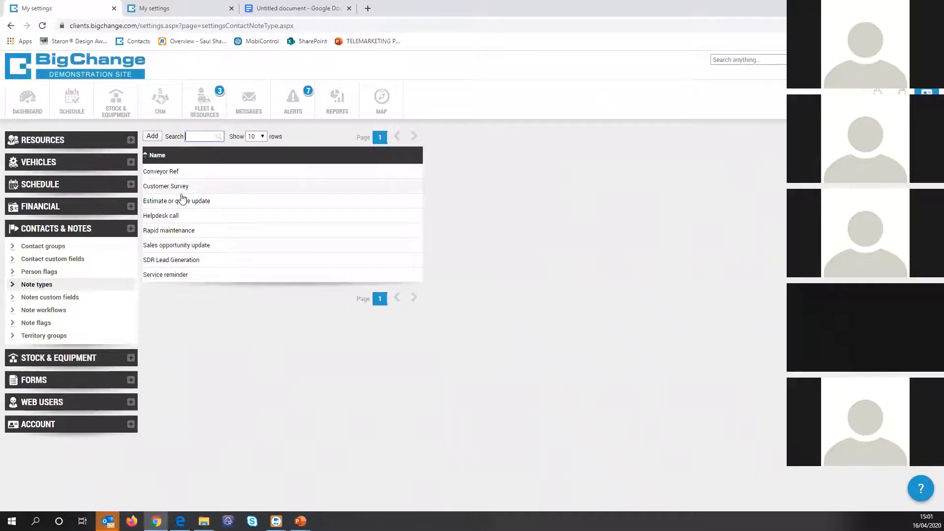
pyautogui.click(204, 182)
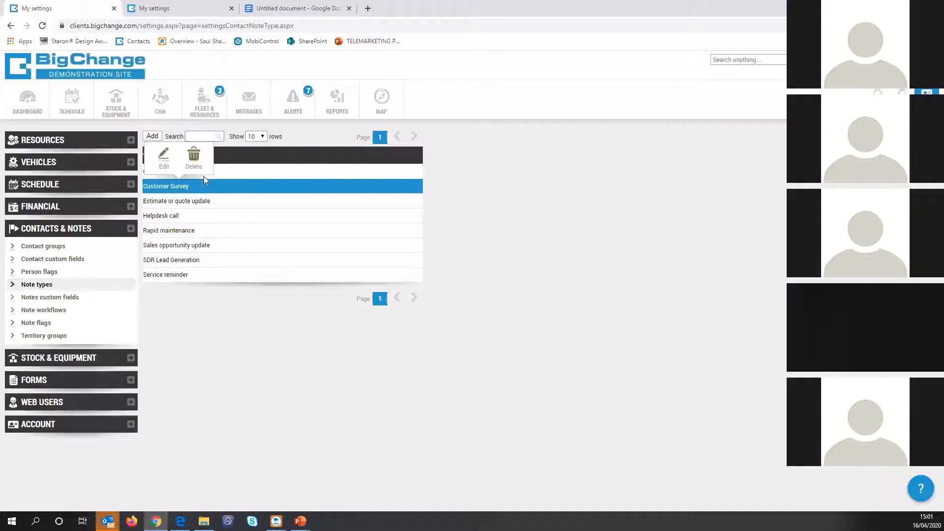
pyautogui.click(163, 157)
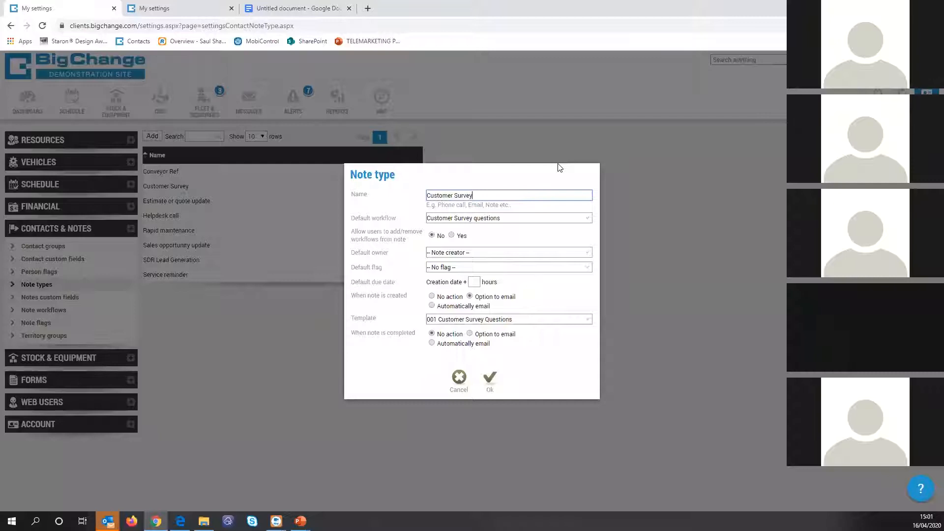
pyautogui.press('Escape')
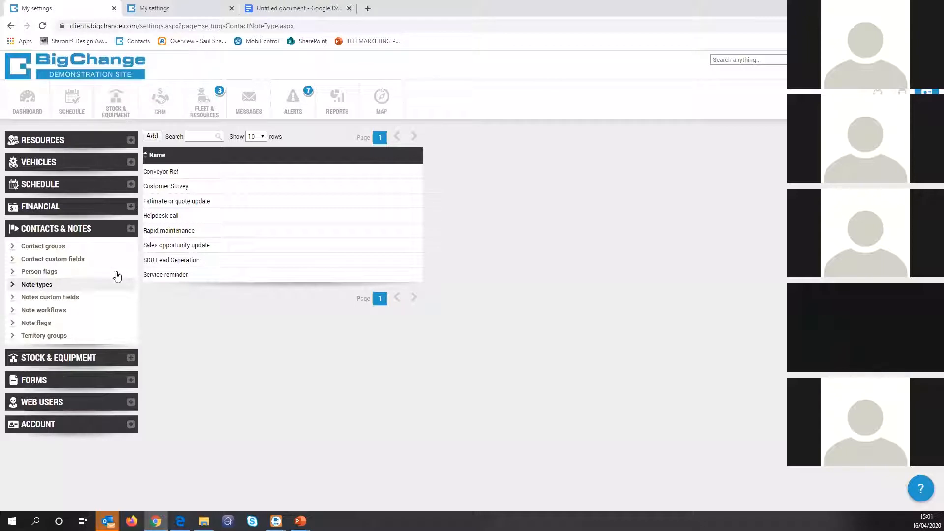
# Step: Reopen the Customer Survey note type to check its linked email template, and close it without saving
pyautogui.click(176, 191)
pyautogui.click(161, 157)
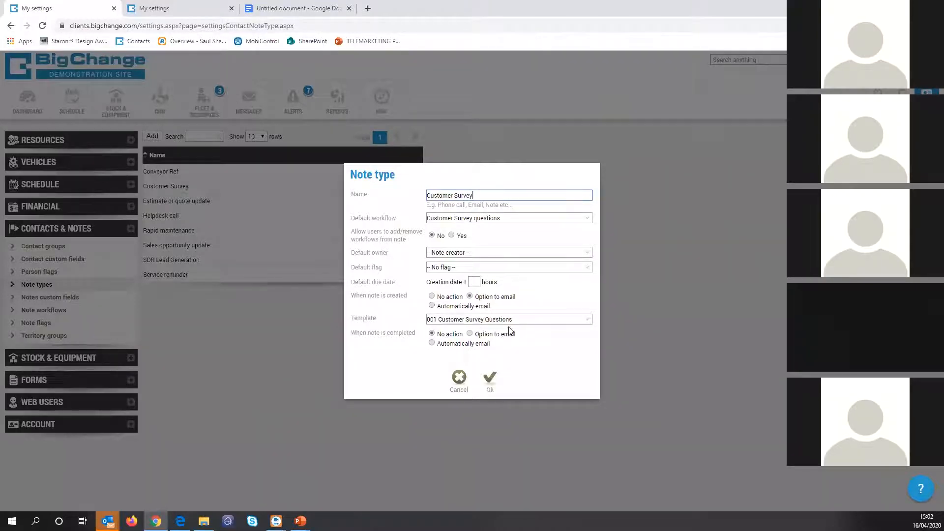
pyautogui.click(461, 321)
pyautogui.click(458, 330)
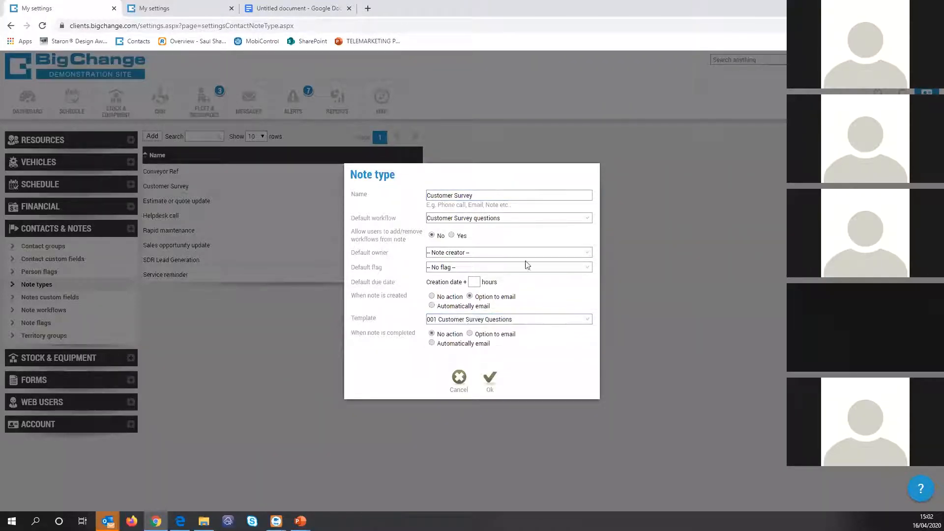
pyautogui.click(663, 221)
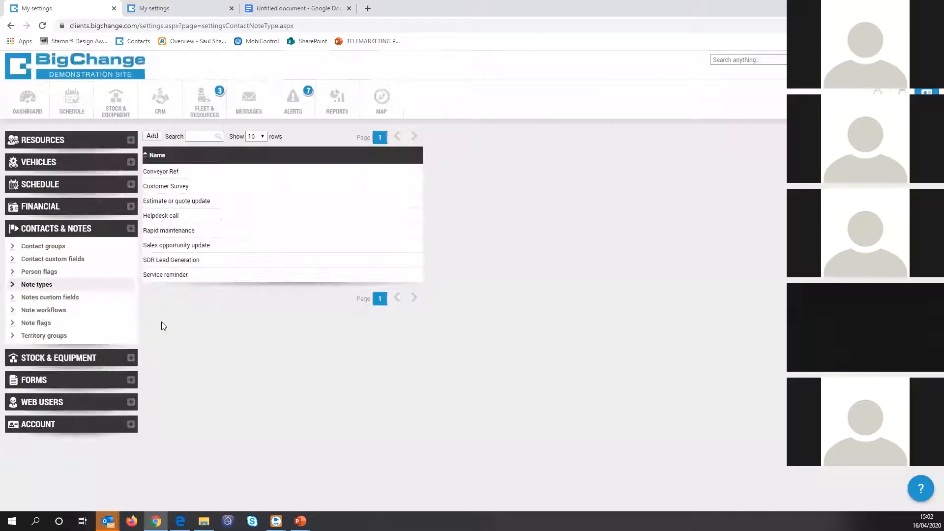
# Step: Return to the account templates and open 001 Customer Survey Questions for editing
pyautogui.click(23, 427)
pyautogui.click(55, 352)
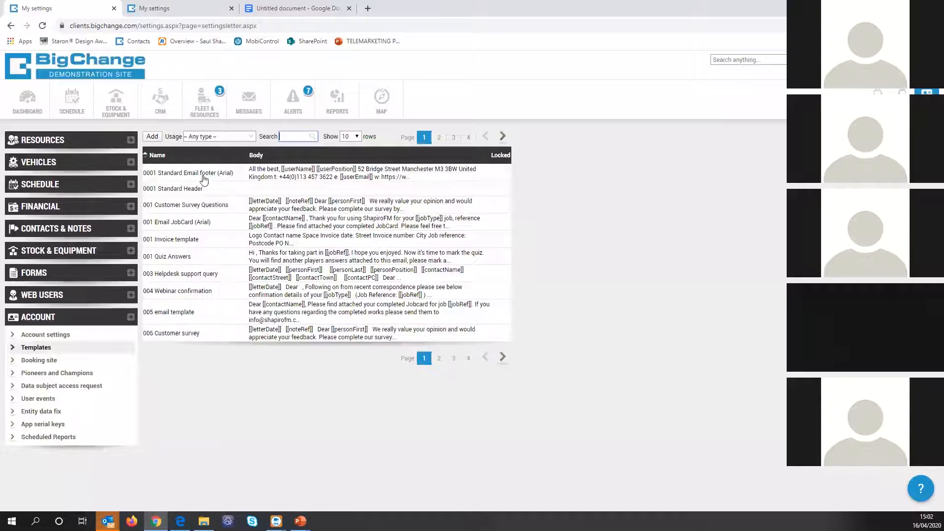
pyautogui.click(192, 205)
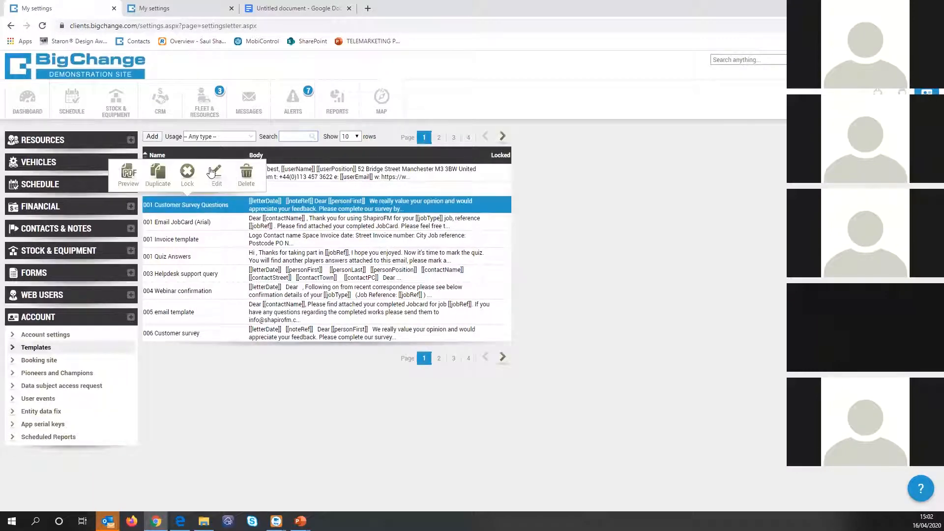
pyautogui.click(214, 175)
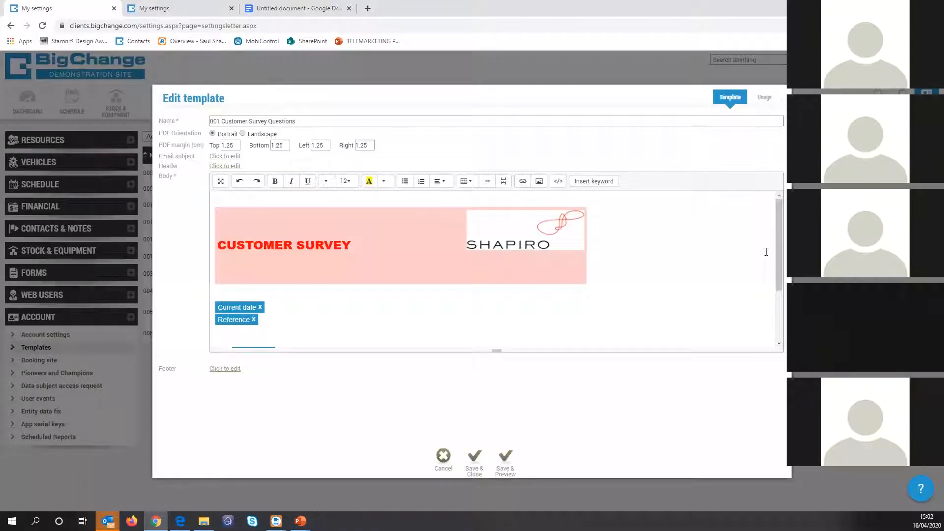
# Step: Inspect the banner in the template body and the image URL option for inserting pictures, without adding one
pyautogui.click(560, 235)
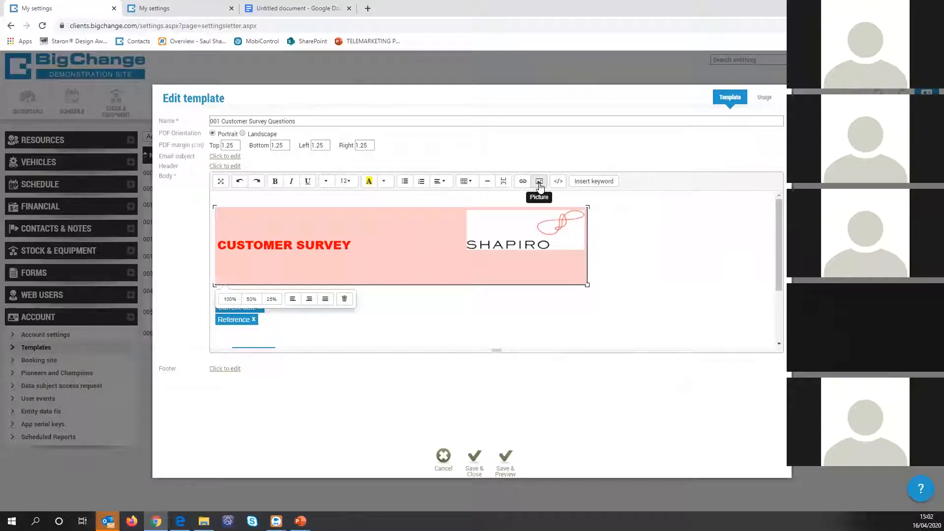
pyautogui.click(539, 186)
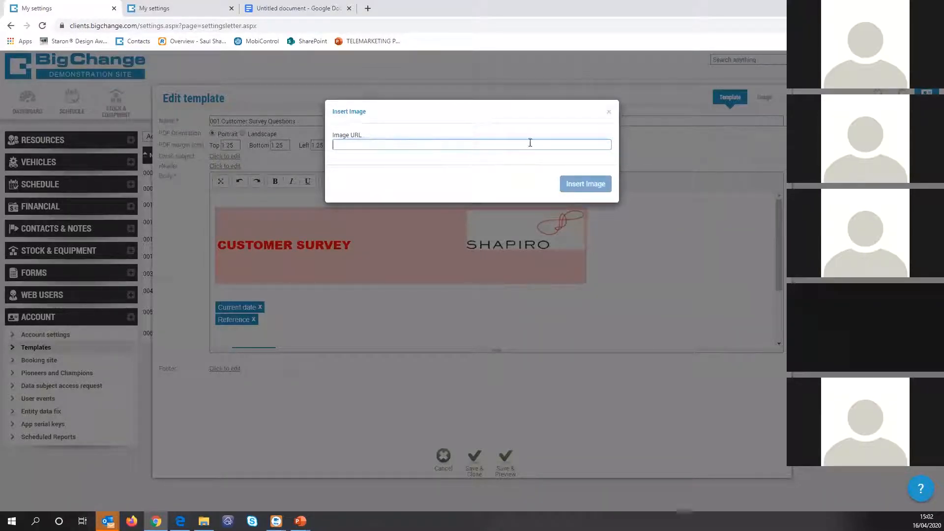
pyautogui.press('Escape')
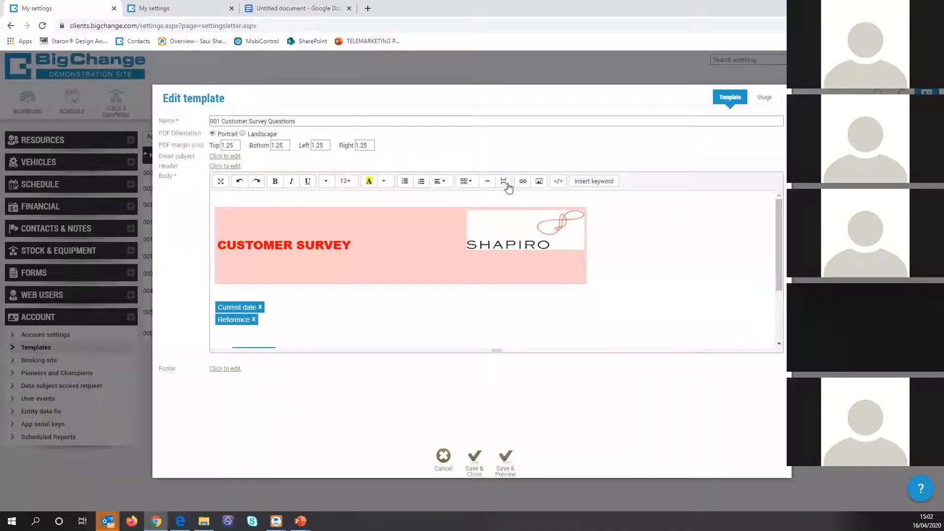
# Step: Examine the template body text and the contact, person and note keywords available for insertion
pyautogui.scroll(-1, 509, 188)
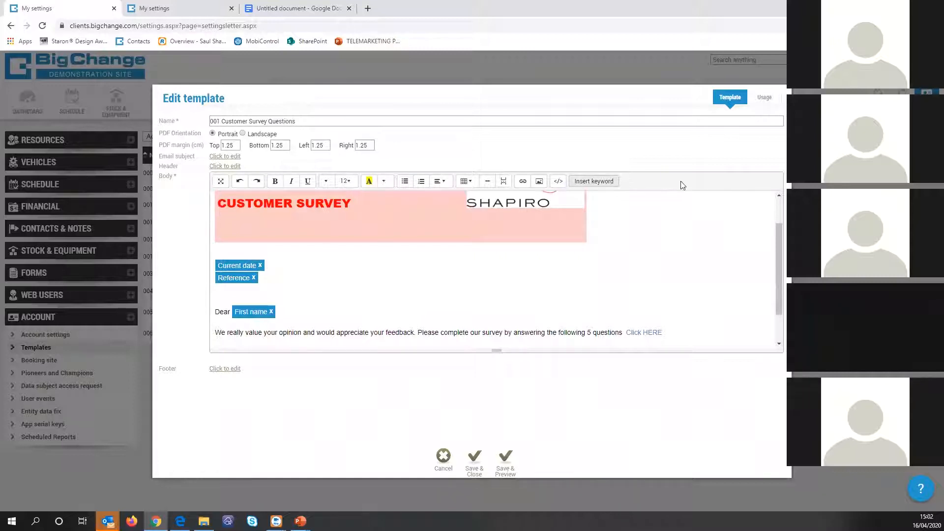
pyautogui.click(594, 181)
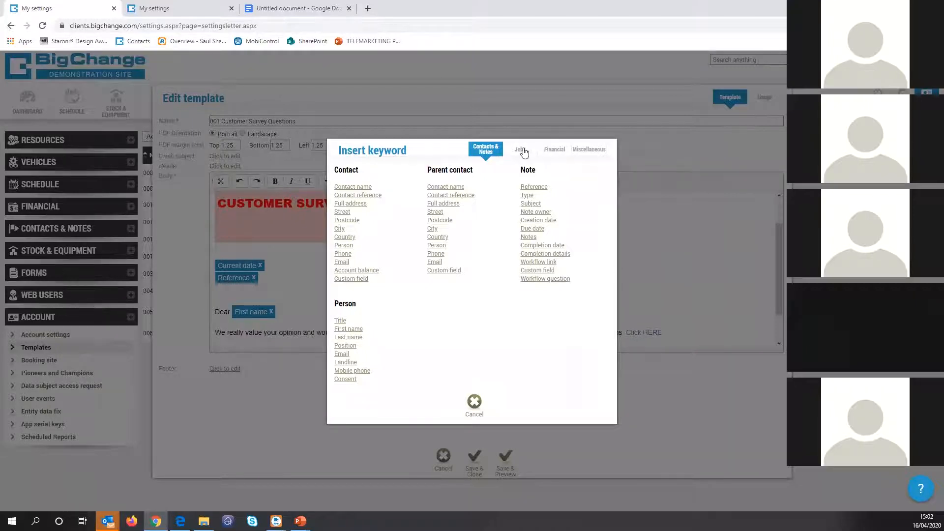
pyautogui.click(532, 187)
pyautogui.scroll(-2, 560, 261)
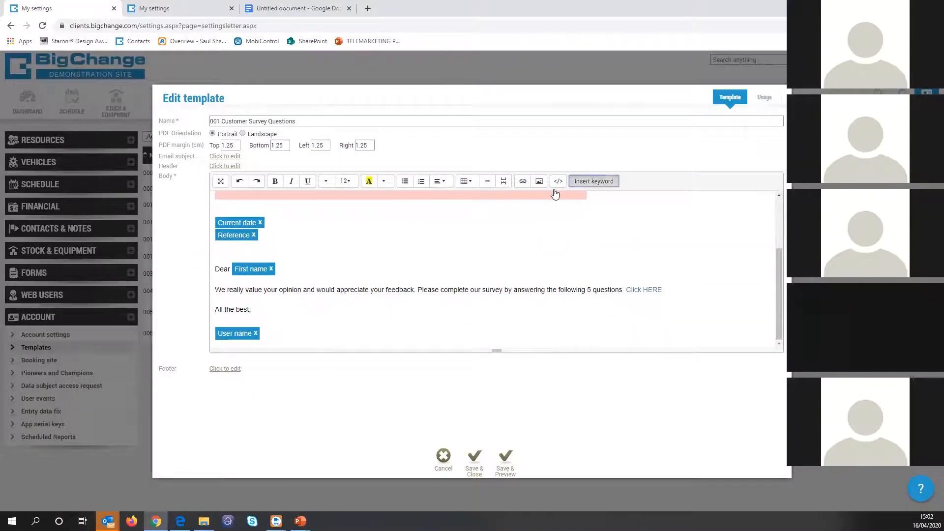
pyautogui.click(594, 181)
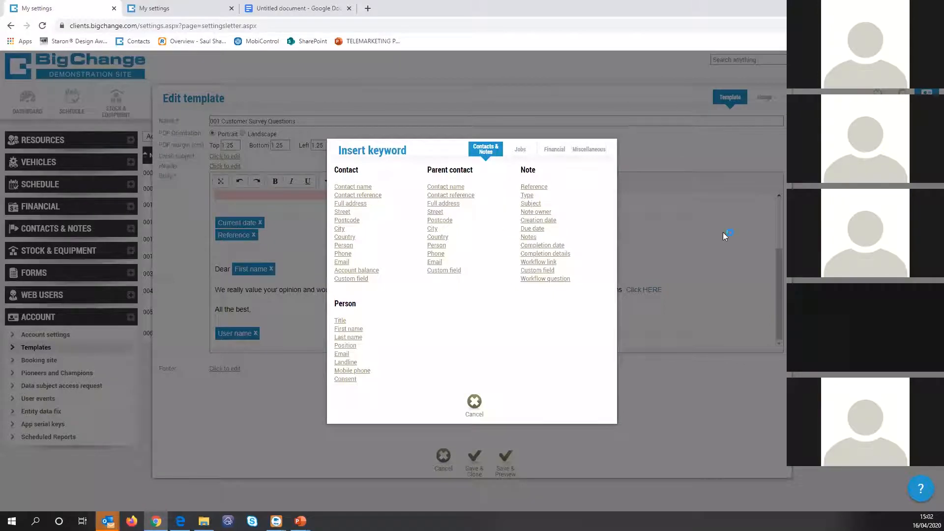
pyautogui.click(349, 271)
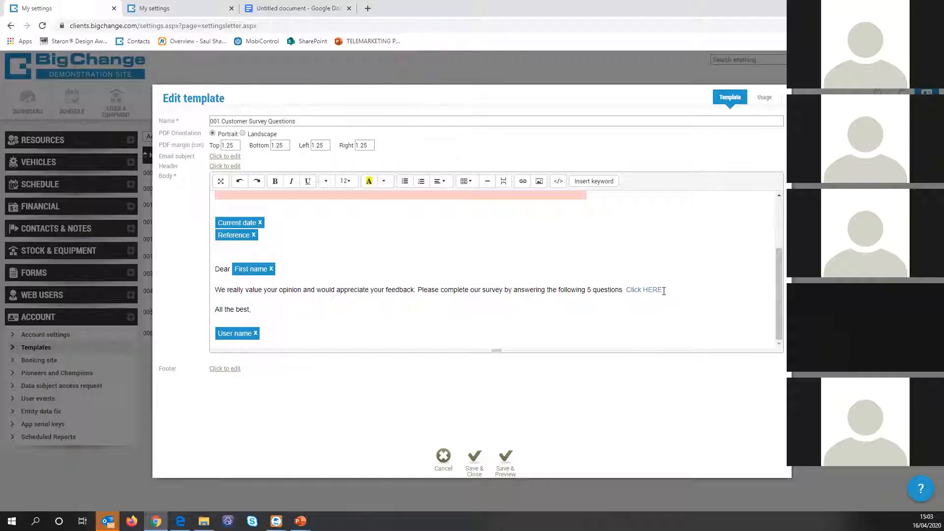
# Step: Try to insert a note workflow link keyword with the link text "Click HERE" into the template body
pyautogui.click(594, 182)
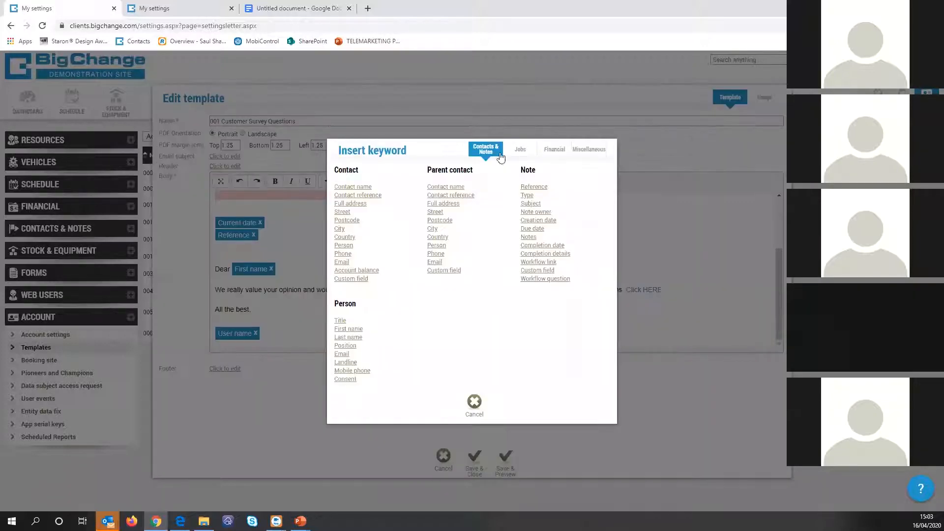
pyautogui.click(549, 264)
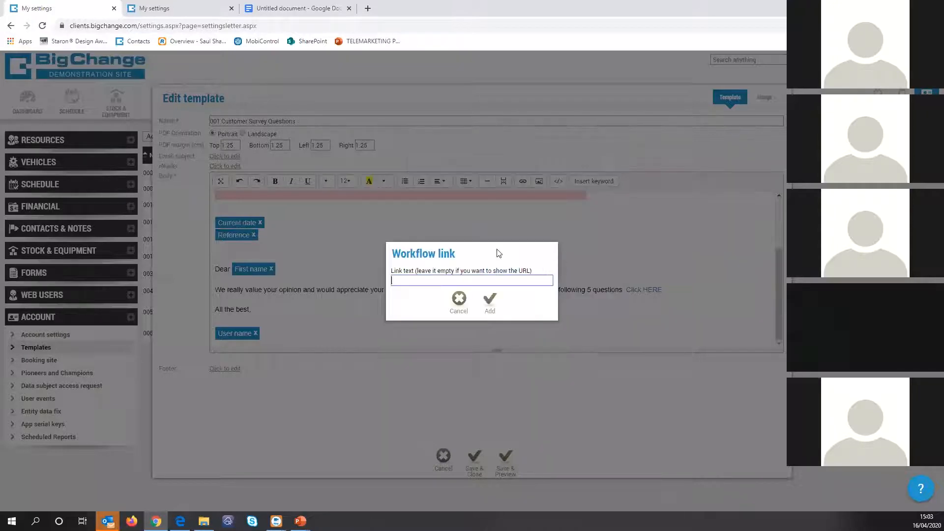
pyautogui.click(445, 278)
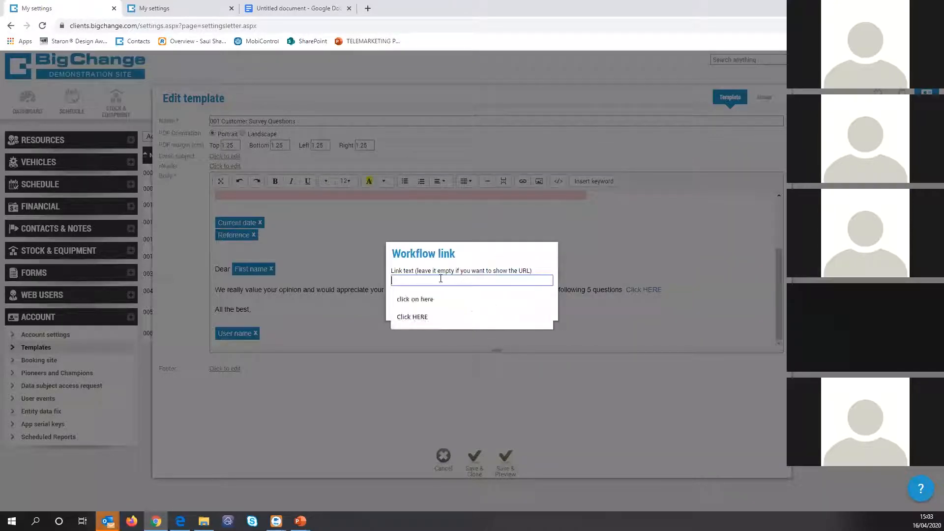
pyautogui.click(419, 311)
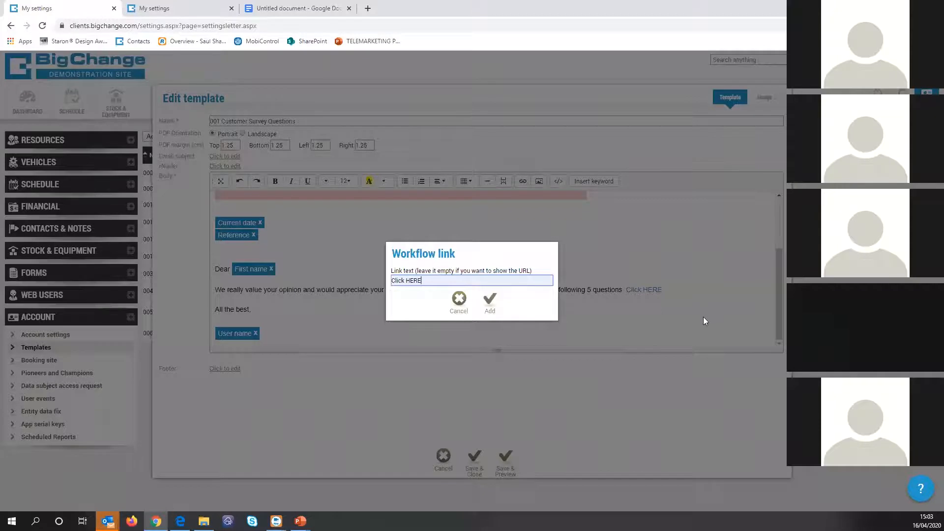
pyautogui.click(486, 306)
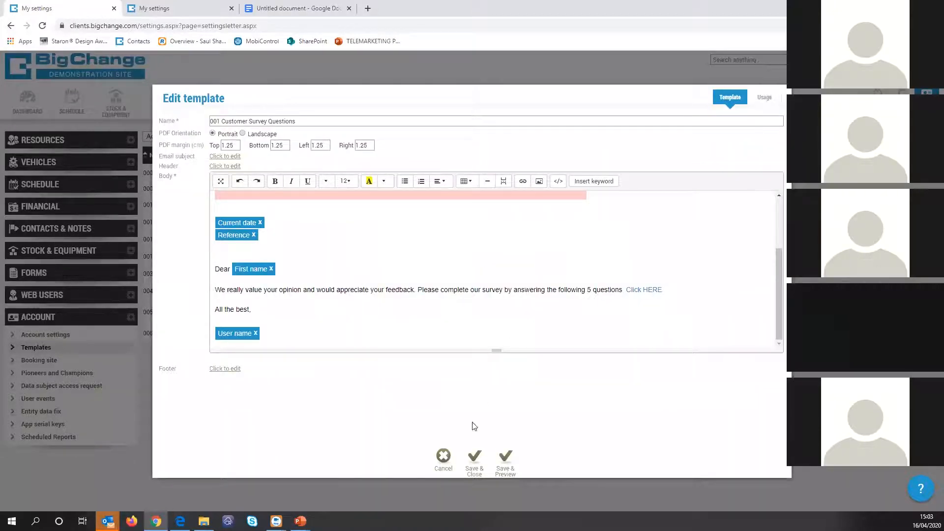
# Step: Open the template's header section and close the template editor without saving
pyautogui.click(234, 167)
pyautogui.click(444, 457)
pyautogui.click(527, 315)
# Step: Create a new CRM note for contact 101 One Regent with the type Customer Survey
pyautogui.click(161, 106)
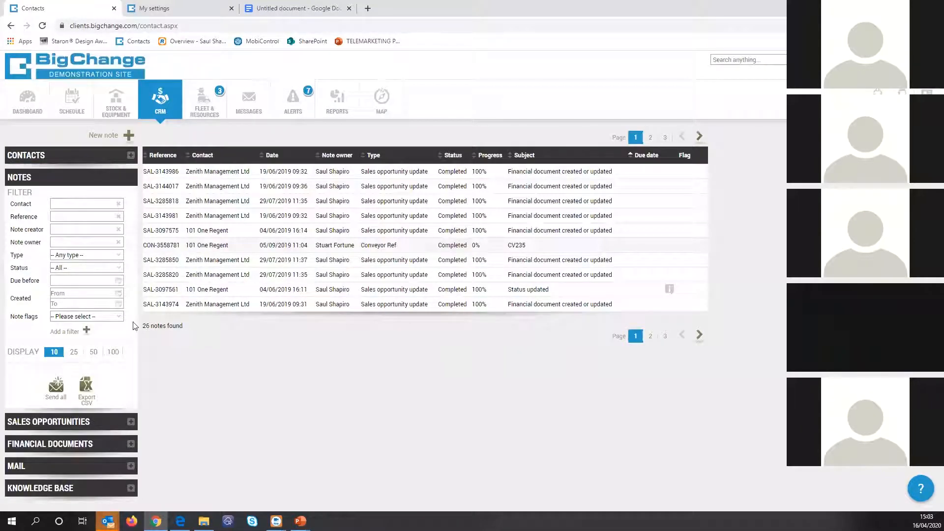
pyautogui.click(128, 136)
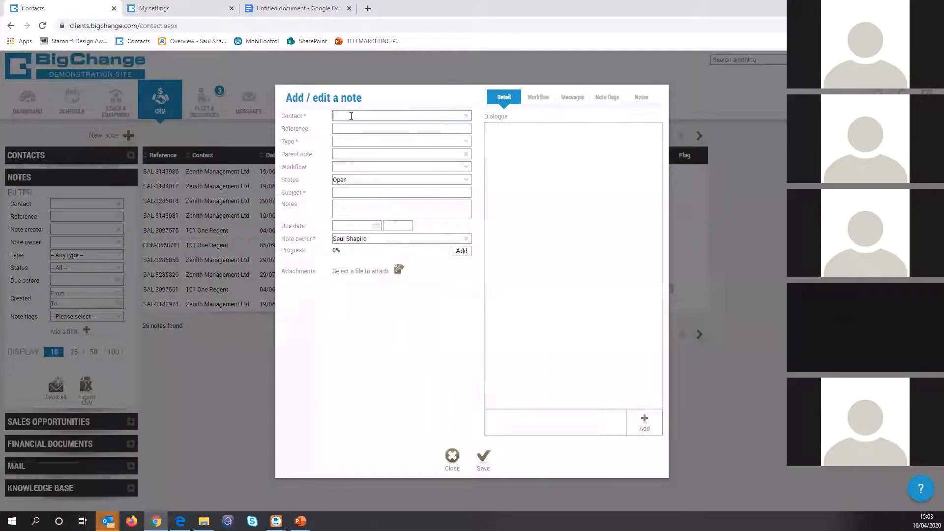
pyautogui.write('101')
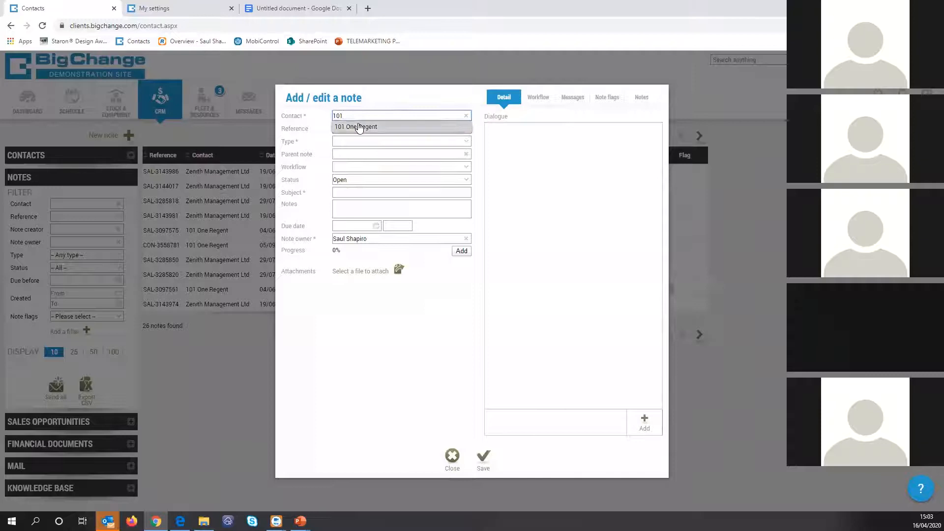
pyautogui.click(358, 127)
pyautogui.click(367, 157)
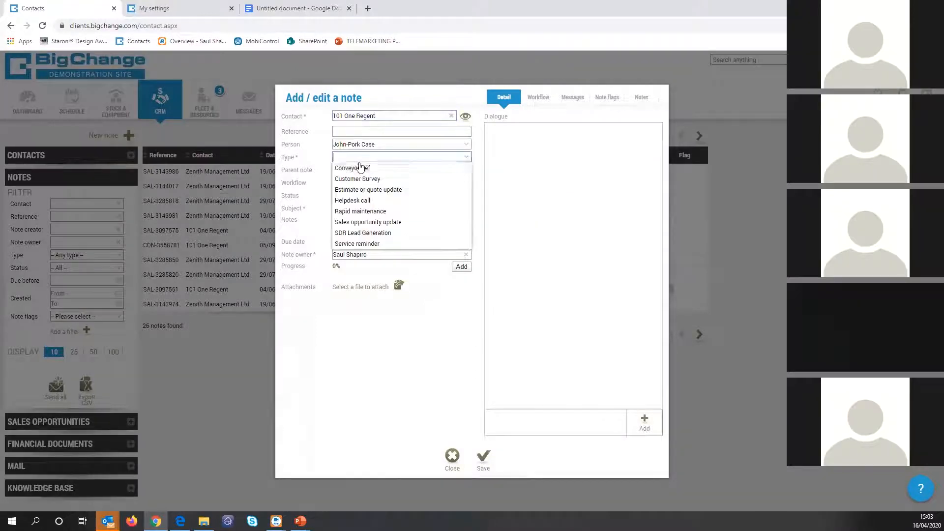
pyautogui.click(354, 178)
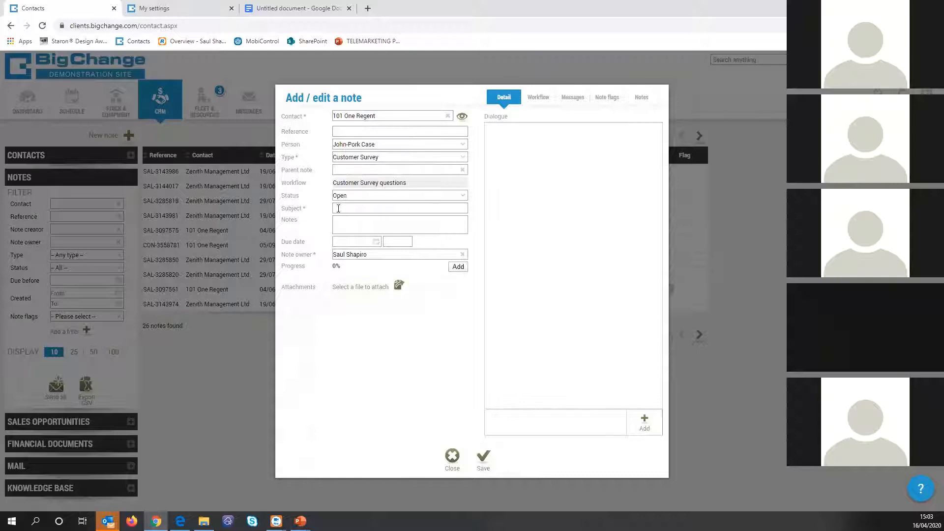
# Step: Give the note the subject "ShapiroFM Customer Survey" and a due date of 17/04/2020 at 12:00, and save it
pyautogui.click(351, 206)
pyautogui.write('S')
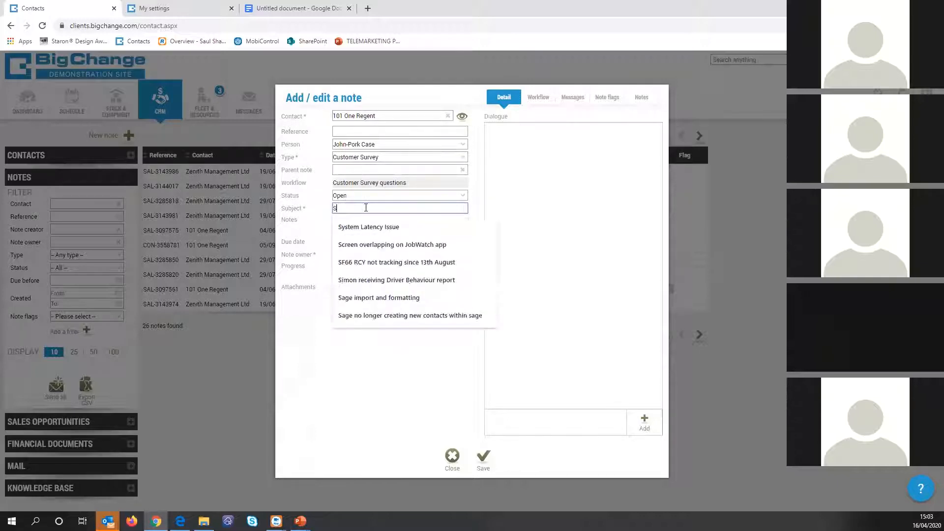
pyautogui.write('hapiroFM')
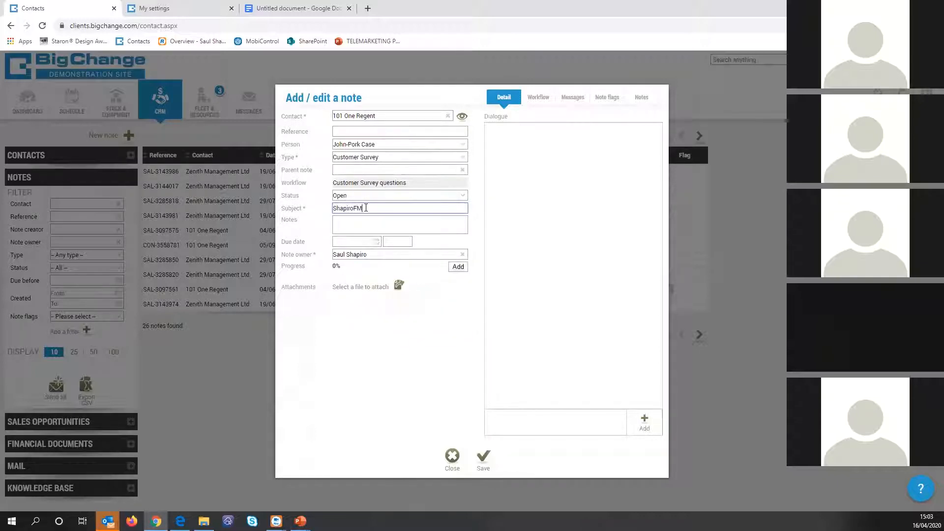
pyautogui.write(' Customer Survey')
pyautogui.click(374, 220)
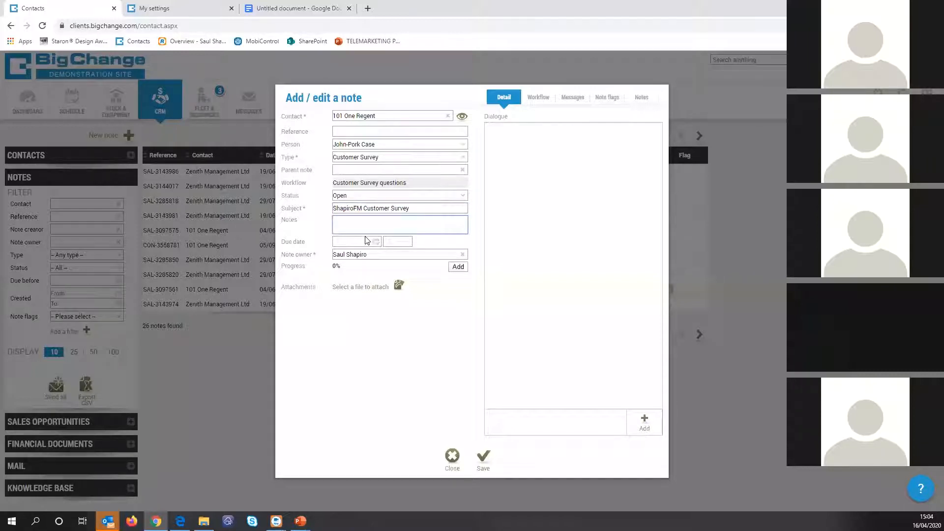
pyautogui.click(354, 242)
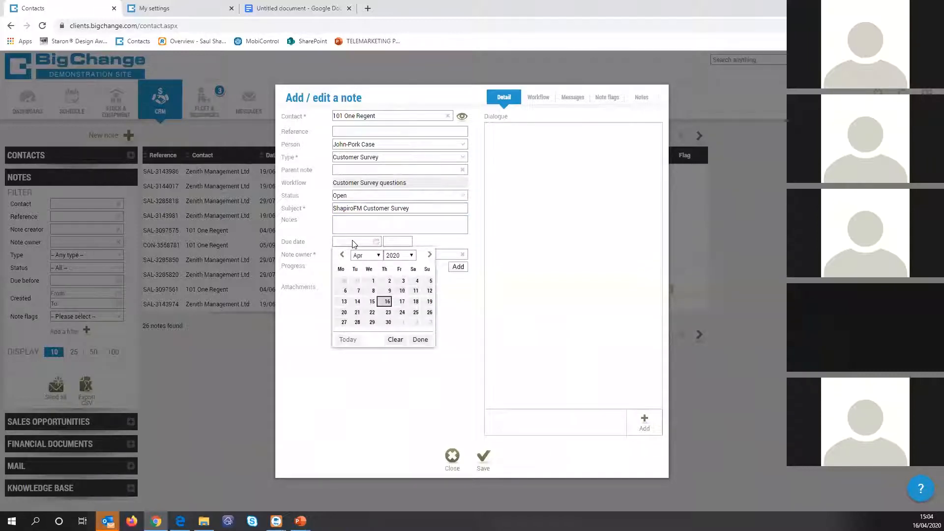
pyautogui.click(401, 301)
pyautogui.write('12:00')
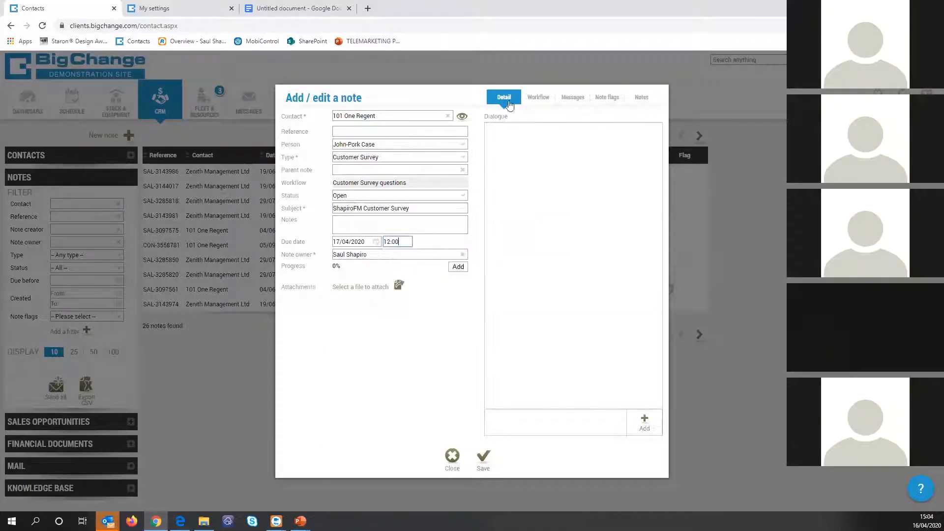
pyautogui.click(483, 459)
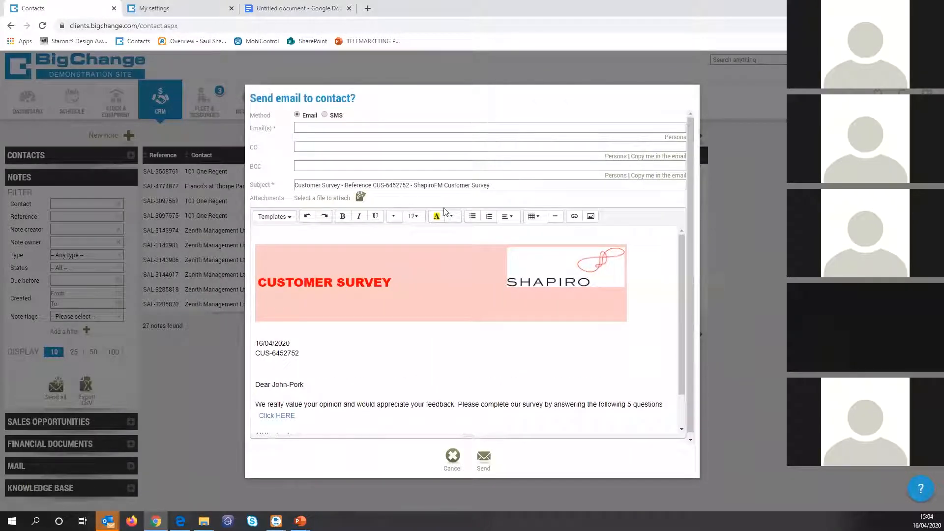
# Step: Address the customer survey email to the 101 One Regent person flagged $$ and send it
pyautogui.scroll(-2, 376, 320)
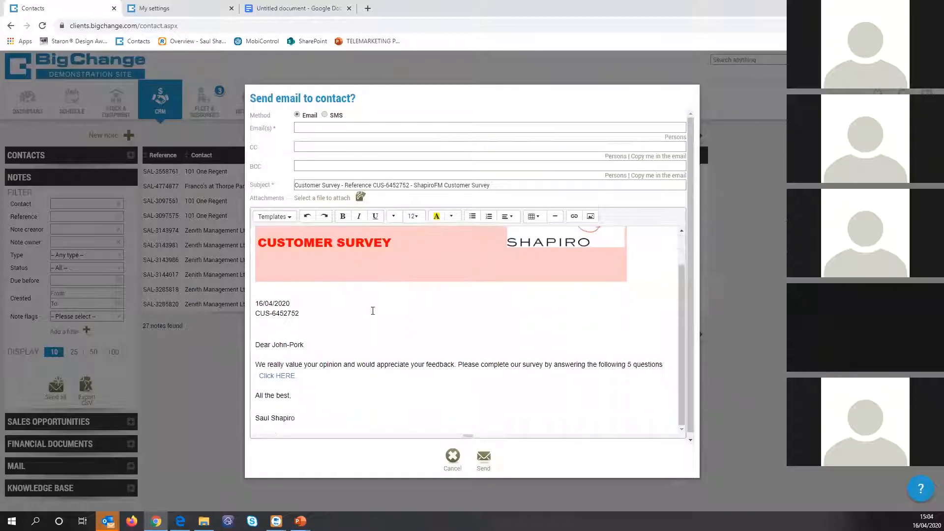
pyautogui.click(331, 126)
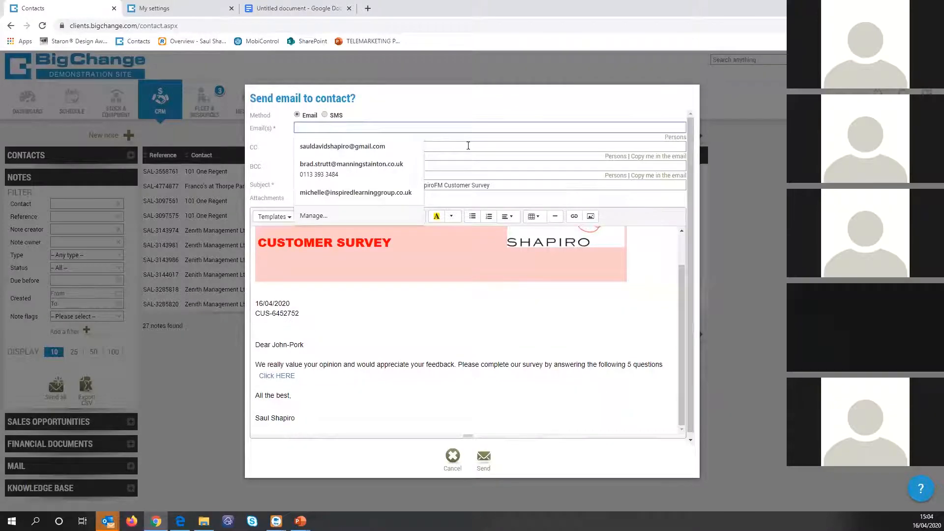
pyautogui.click(675, 137)
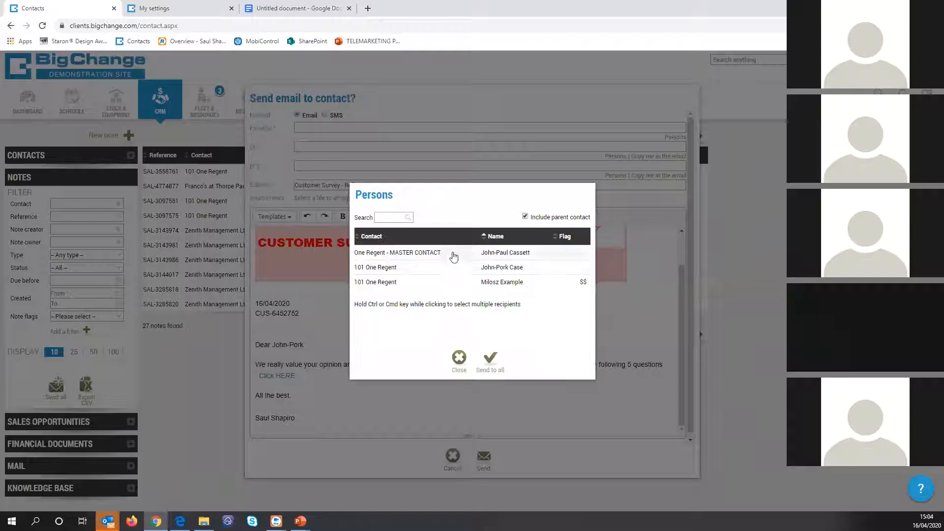
pyautogui.click(423, 282)
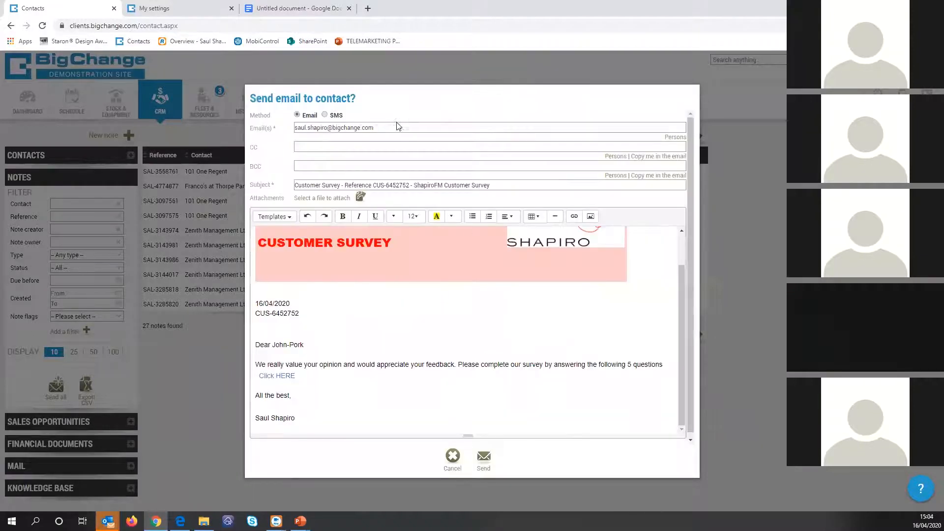
pyautogui.scroll(-1, 312, 368)
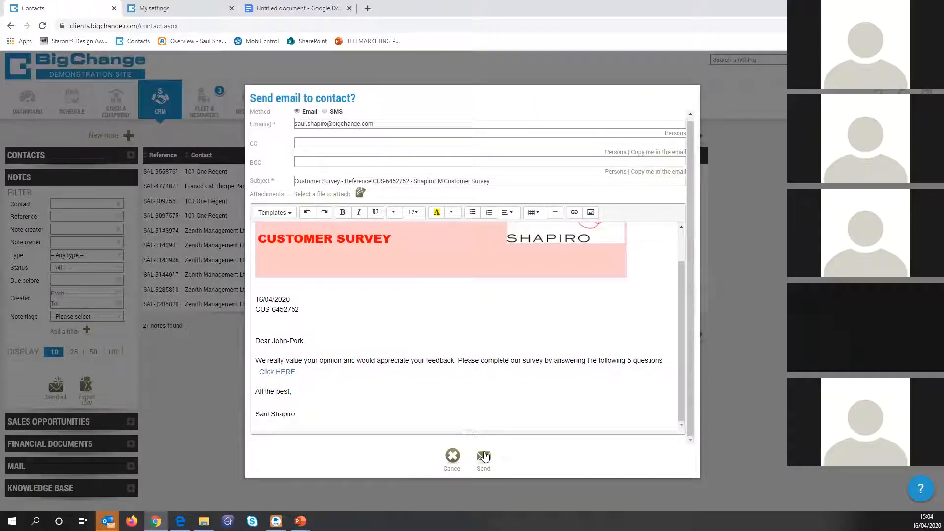
pyautogui.click(485, 456)
# Step: Open the received customer survey email in Outlook, download its pictures and return to Chrome
pyautogui.click(526, 297)
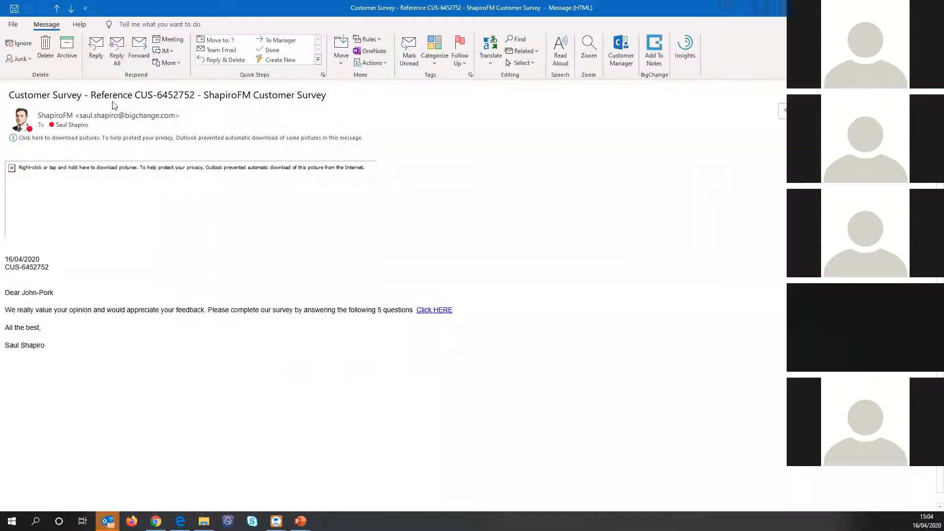
pyautogui.click(77, 141)
pyautogui.click(171, 147)
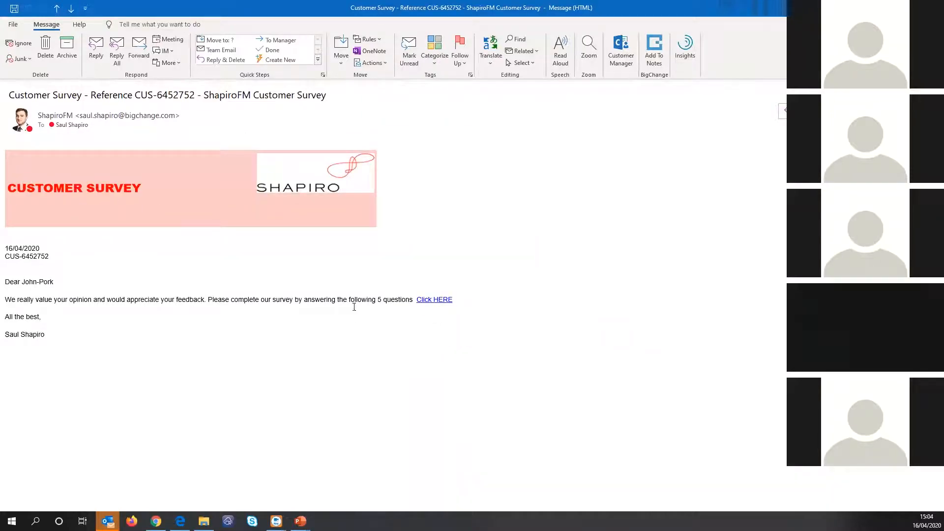
pyautogui.click(156, 521)
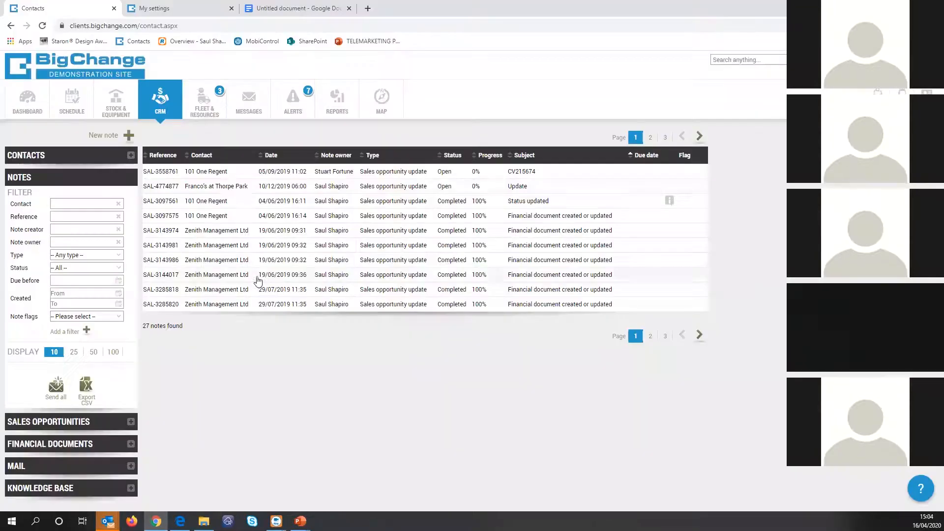
pyautogui.click(211, 172)
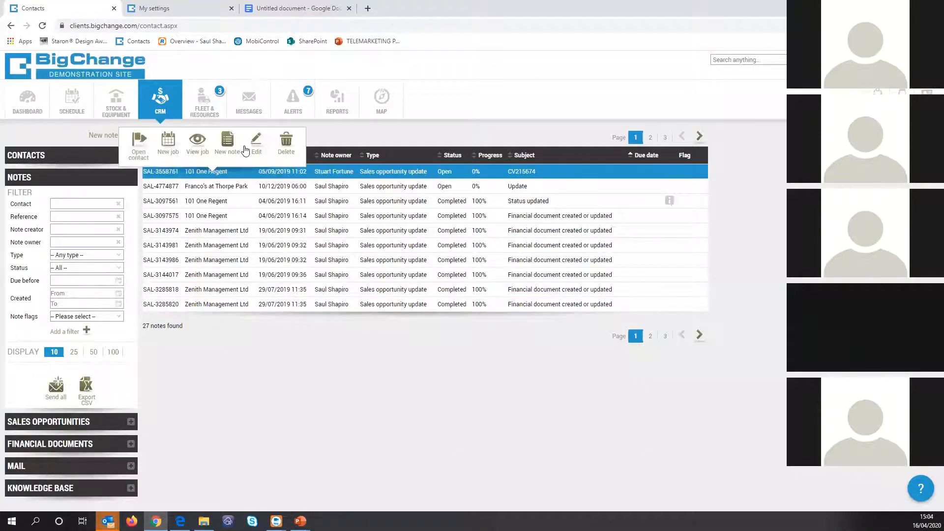
pyautogui.click(255, 145)
pyautogui.click(523, 98)
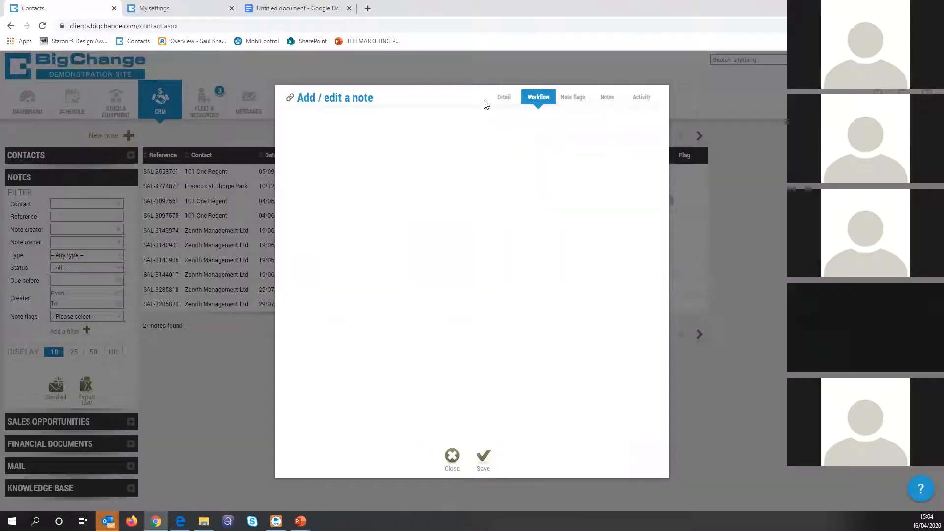
pyautogui.click(514, 97)
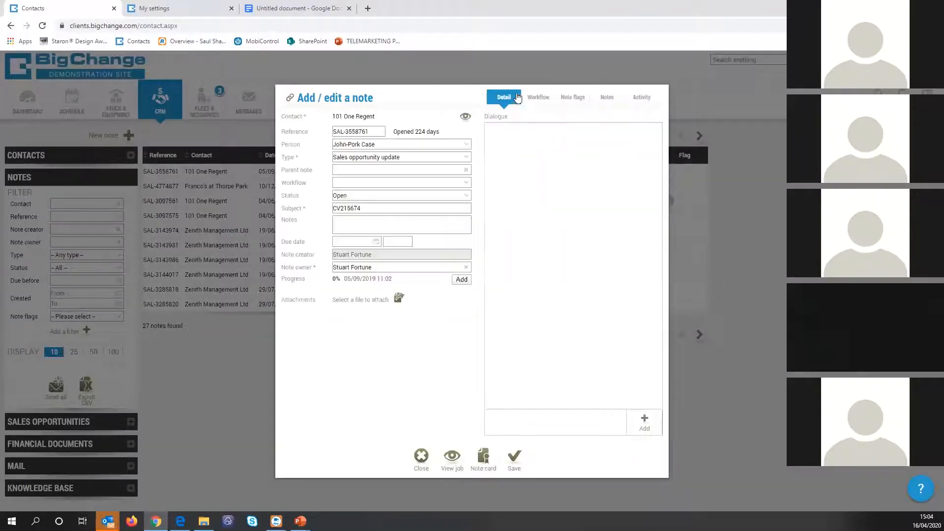
pyautogui.click(756, 148)
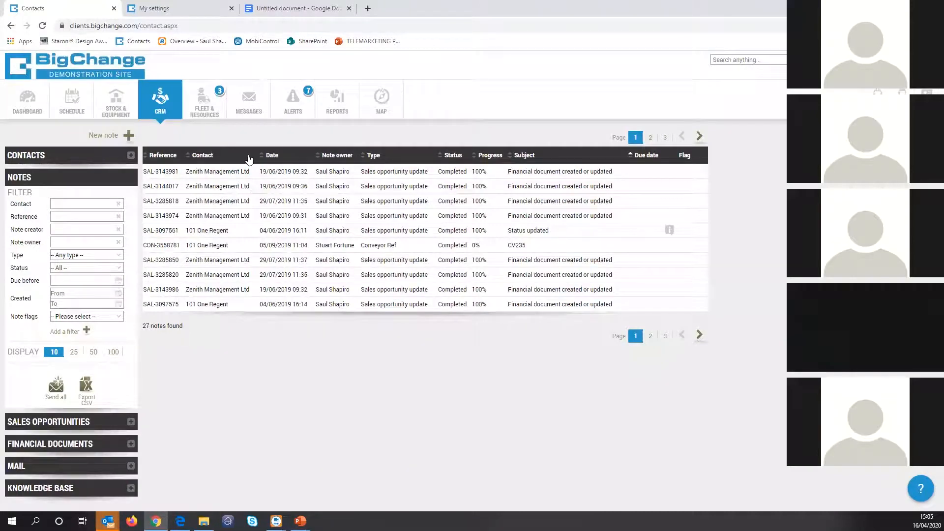
# Step: Sort the notes by newest date first and review the workflow questions of the latest Customer Survey note for 101 One Regent
pyautogui.click(289, 156)
pyautogui.click(288, 157)
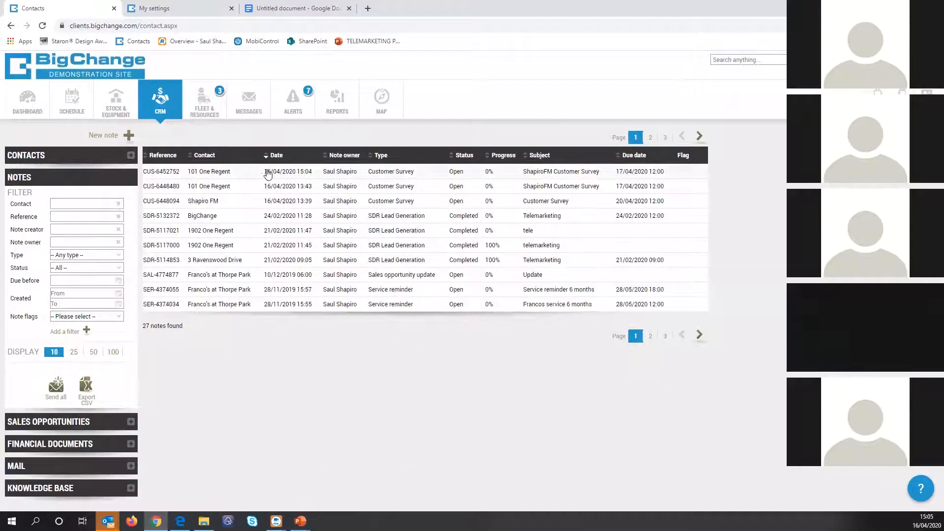
pyautogui.click(268, 173)
pyautogui.click(298, 148)
pyautogui.click(512, 97)
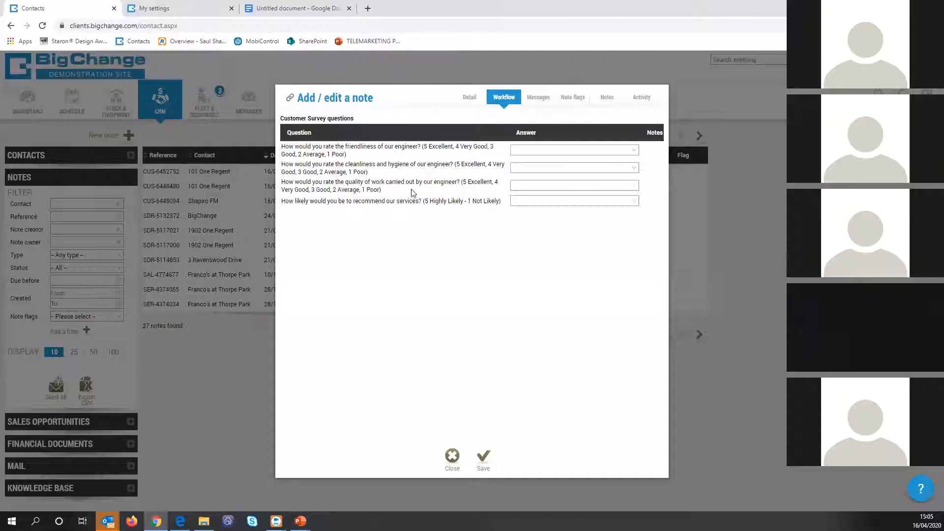
pyautogui.moveTo(352, 199); pyautogui.dragTo(417, 225)
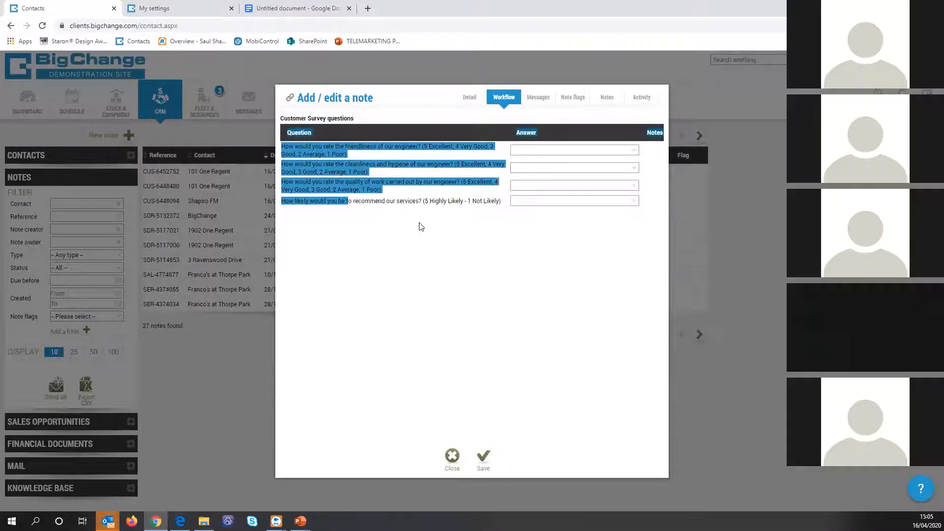
pyautogui.click(759, 202)
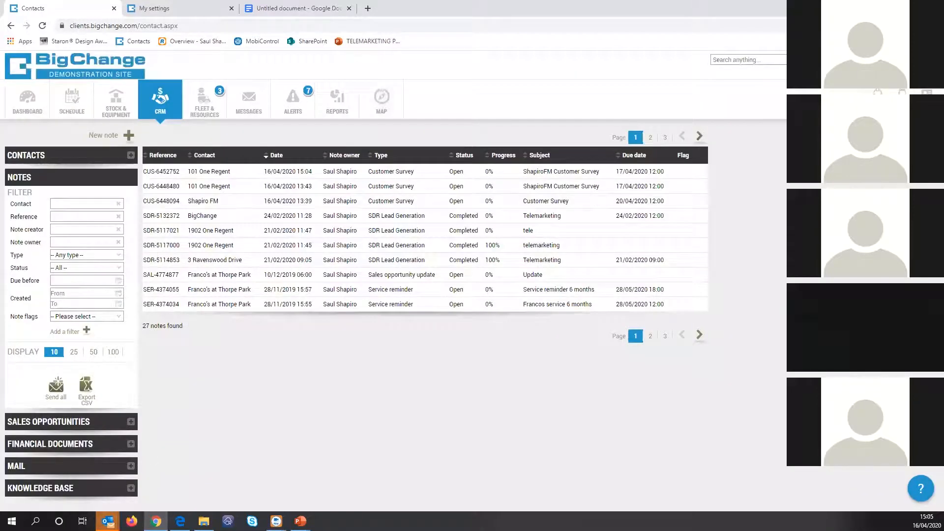
# Step: Switch to the received survey email in Outlook and follow its "Click HERE" link to the online survey form
pyautogui.click(108, 521)
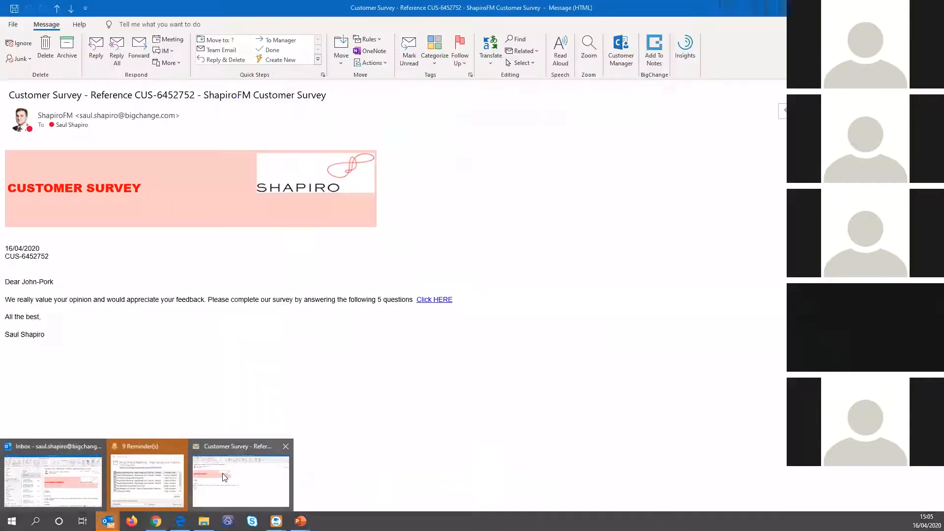
pyautogui.click(215, 466)
pyautogui.click(427, 302)
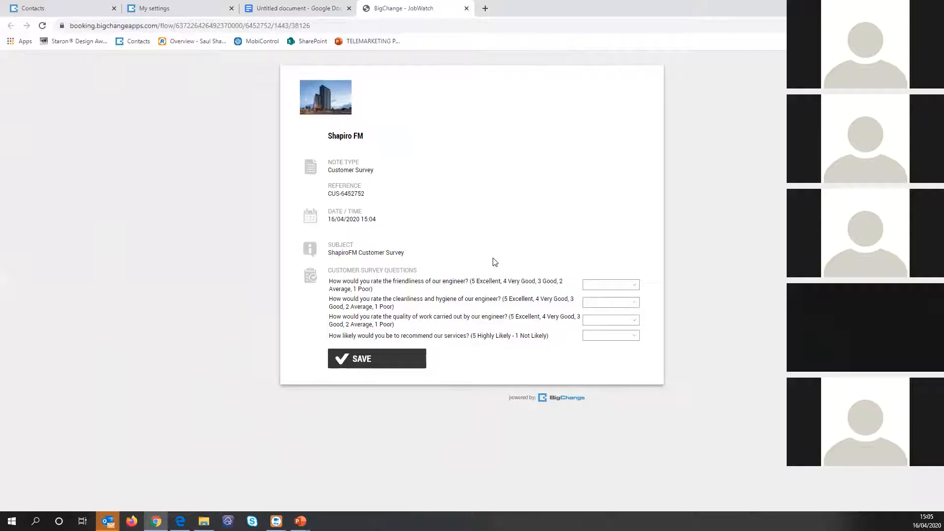
# Step: Rate friendliness, cleanliness and quality of work 5, rate likelihood to recommend 4, and save the survey form
pyautogui.click(612, 285)
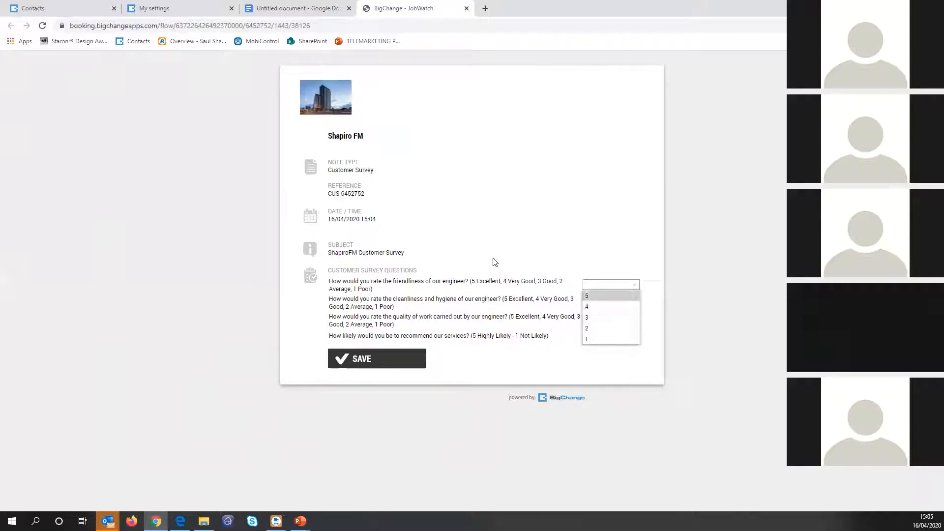
pyautogui.click(611, 296)
pyautogui.click(611, 302)
pyautogui.click(612, 314)
pyautogui.click(611, 320)
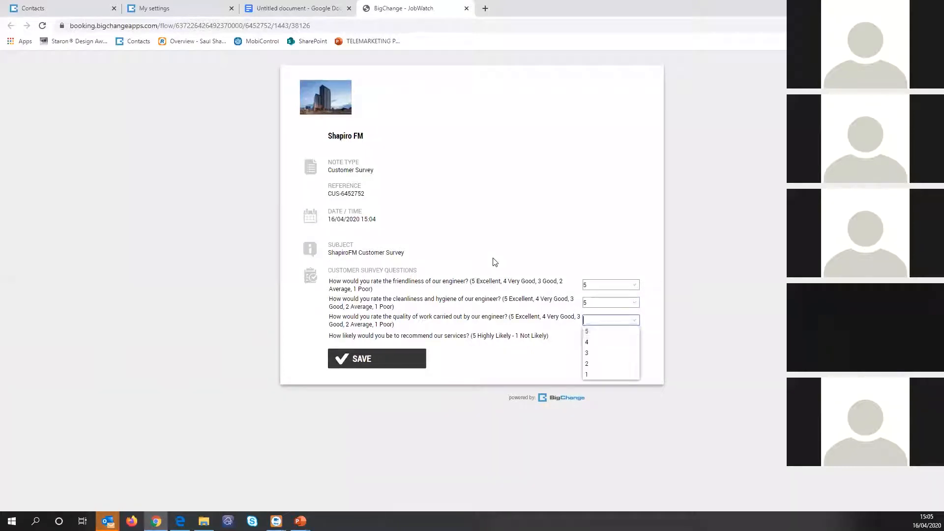
pyautogui.click(612, 331)
pyautogui.click(612, 336)
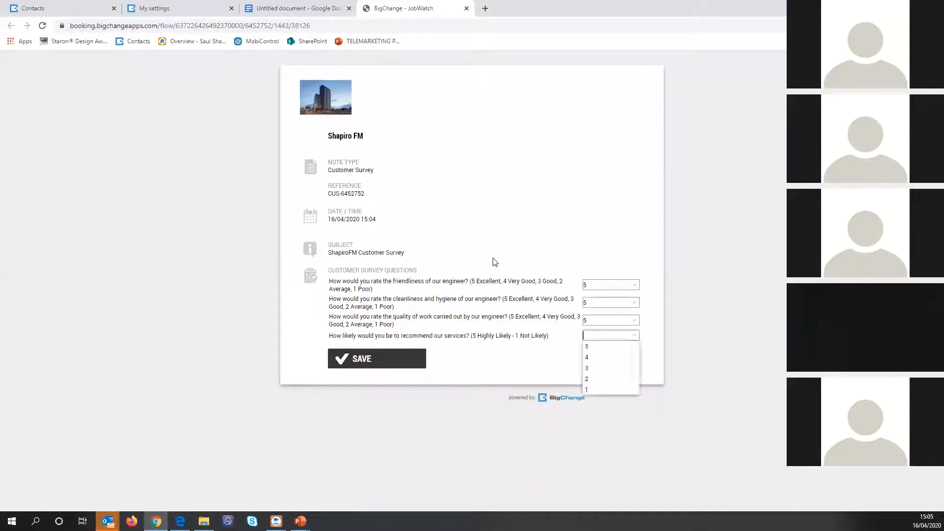
pyautogui.click(588, 355)
pyautogui.click(401, 366)
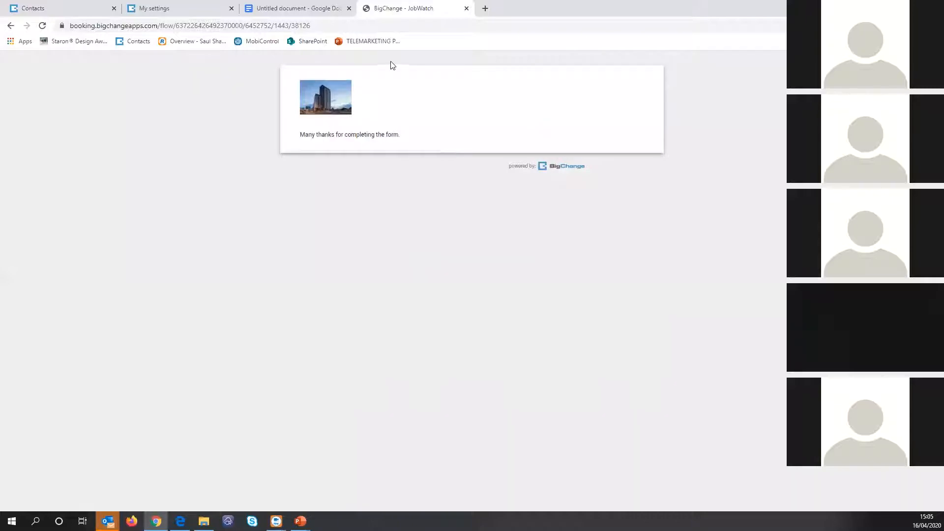
# Step: Reopen the newest Customer Survey note for 101 One Regent in the CRM and review the submitted workflow answers
pyautogui.click(167, 9)
pyautogui.click(64, 9)
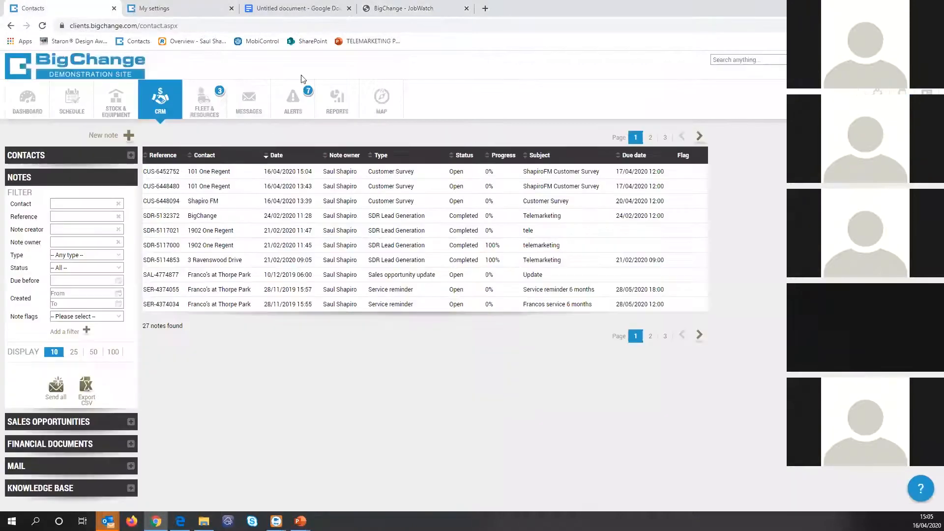
pyautogui.moveTo(231, 173)
pyautogui.click(250, 147)
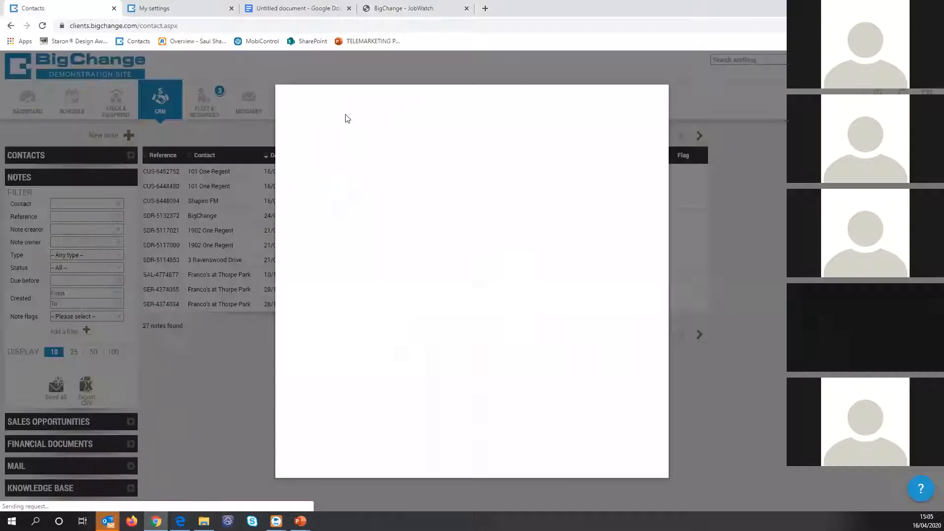
pyautogui.click(500, 100)
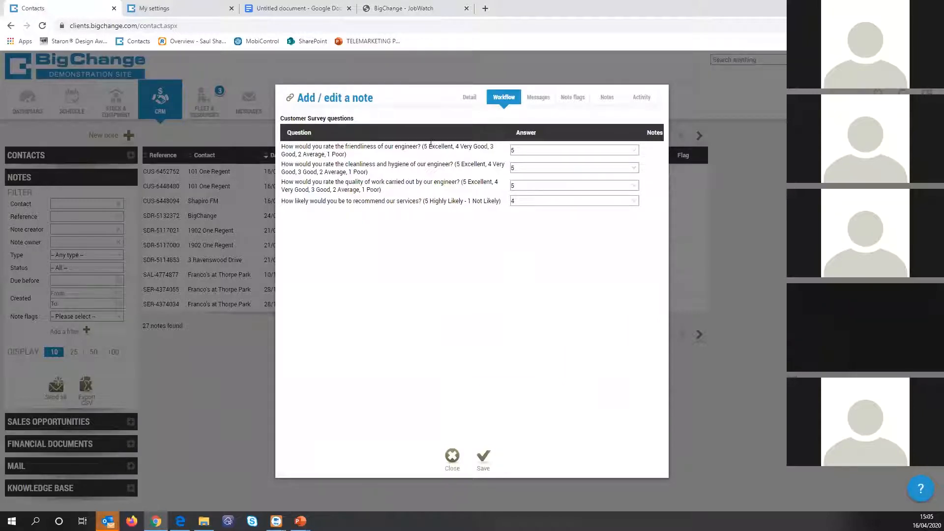
# Step: Set the Customer Survey note's status to Completed and save it
pyautogui.click(468, 97)
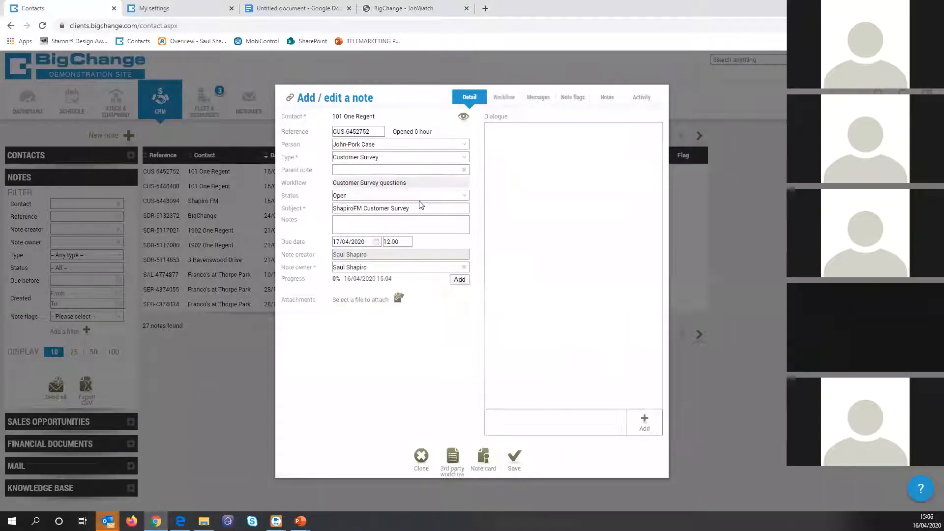
pyautogui.click(380, 196)
pyautogui.click(367, 227)
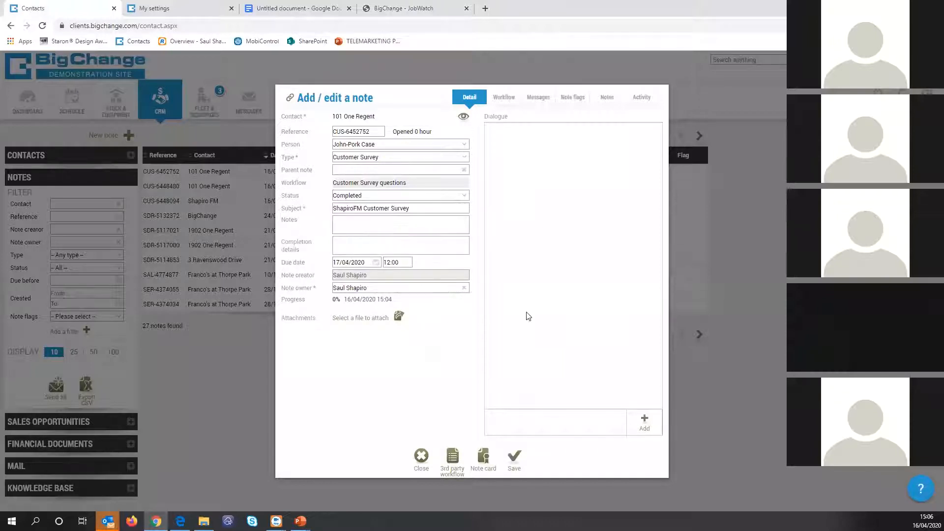
pyautogui.click(514, 456)
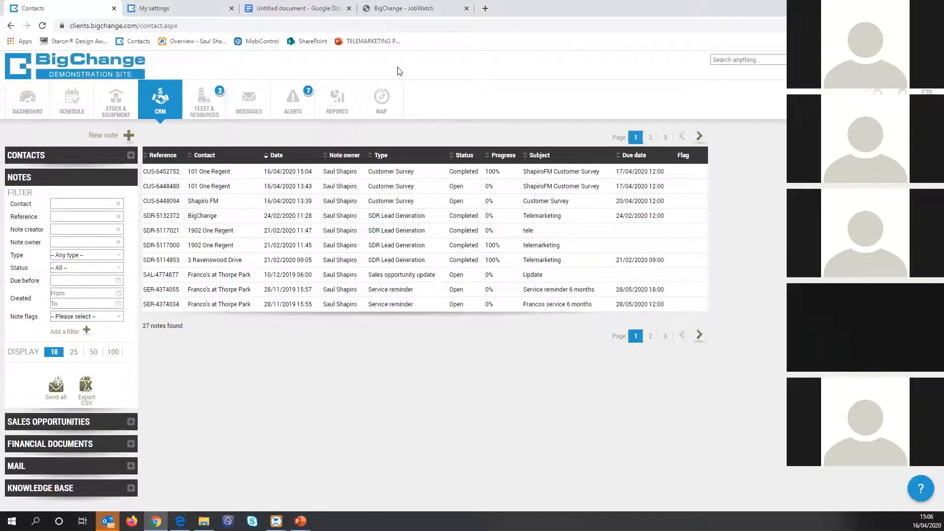
# Step: Open the 001 Customer Survey Questions template in settings, examine the insertable note keywords such as Workflow link, and leave the keyword list
pyautogui.click(182, 8)
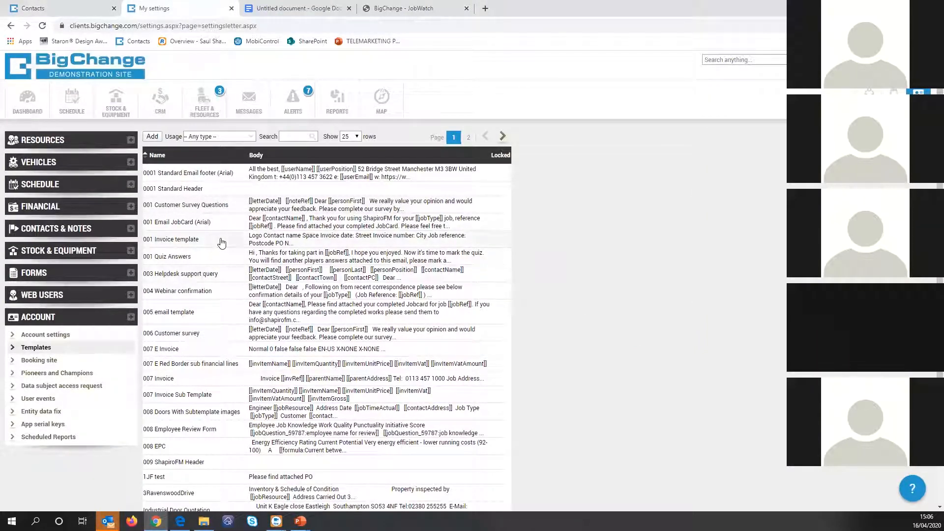
pyautogui.click(219, 206)
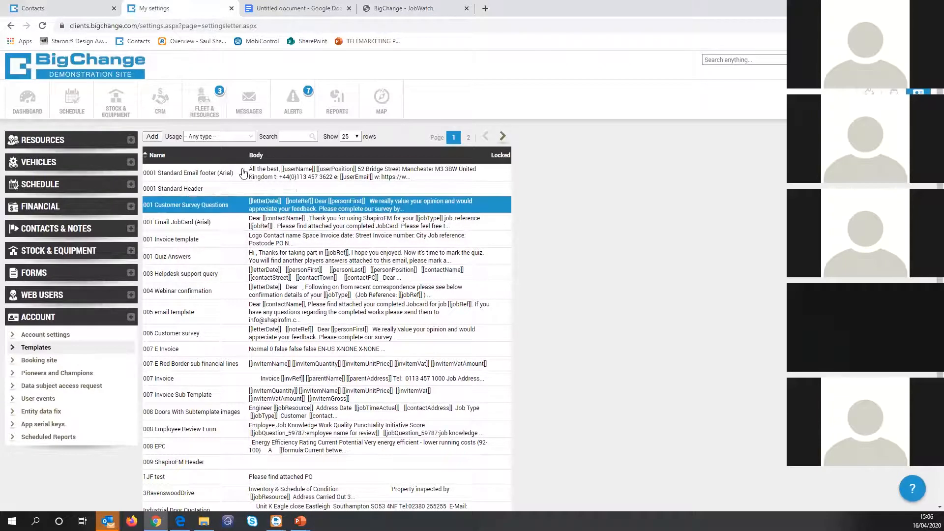
pyautogui.click(244, 174)
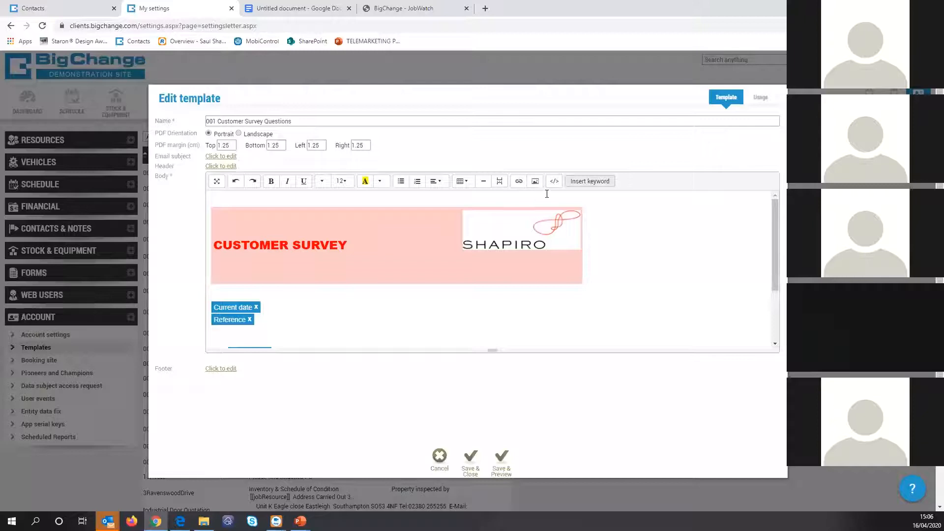
pyautogui.click(589, 181)
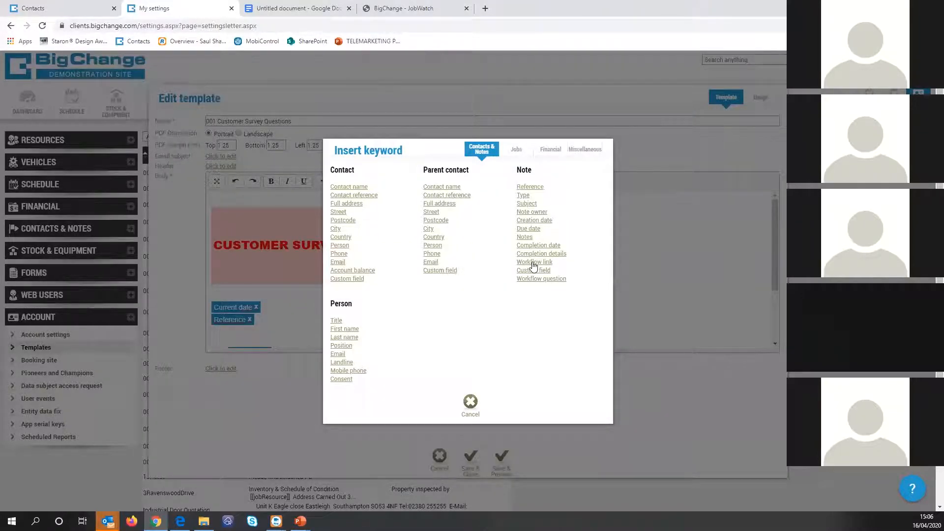
pyautogui.click(670, 239)
pyautogui.click(787, 209)
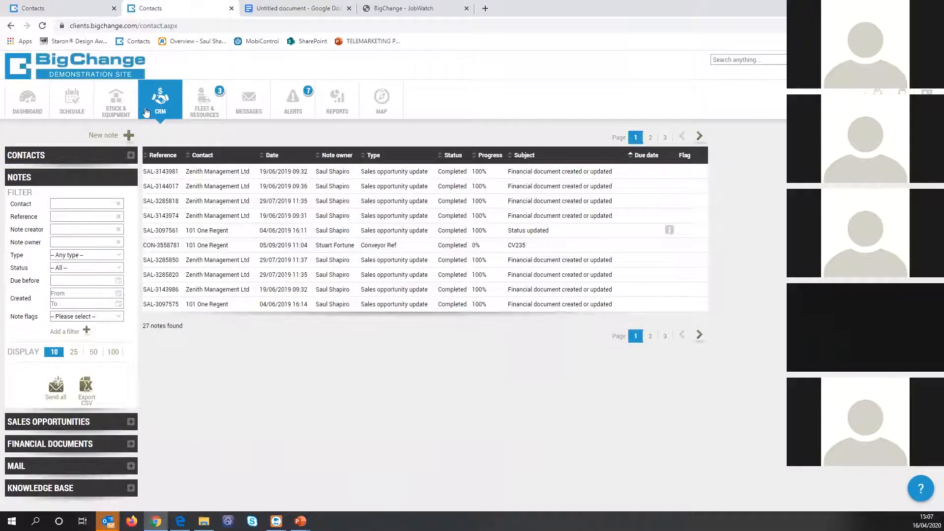
# Step: Return to the account templates, open 008 Doors With Subtemplate images and examine its A0012 Risk Assessment Form table
pyautogui.click(92, 8)
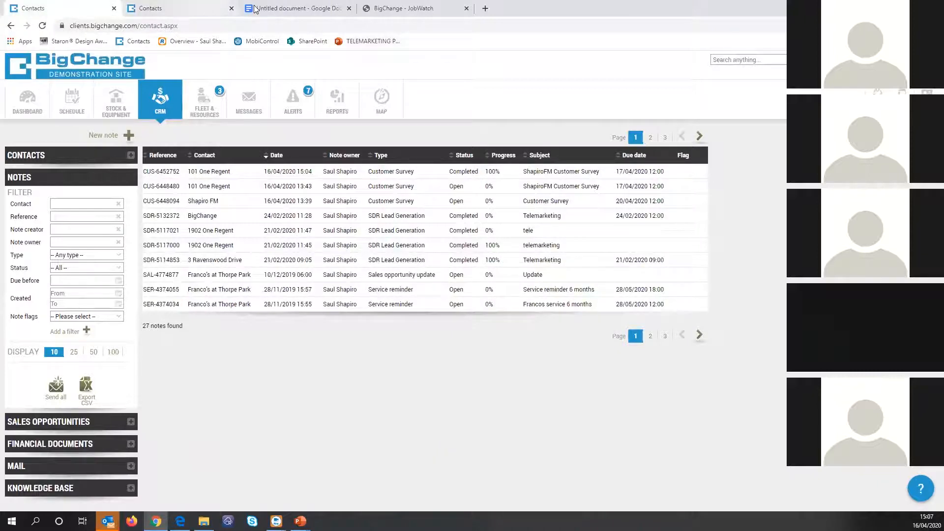
pyautogui.click(166, 9)
pyautogui.click(927, 98)
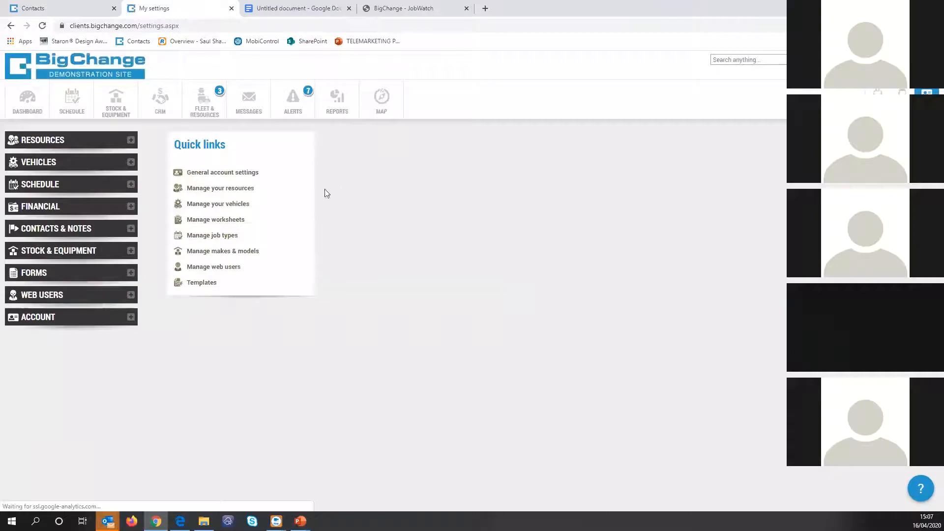
pyautogui.click(245, 179)
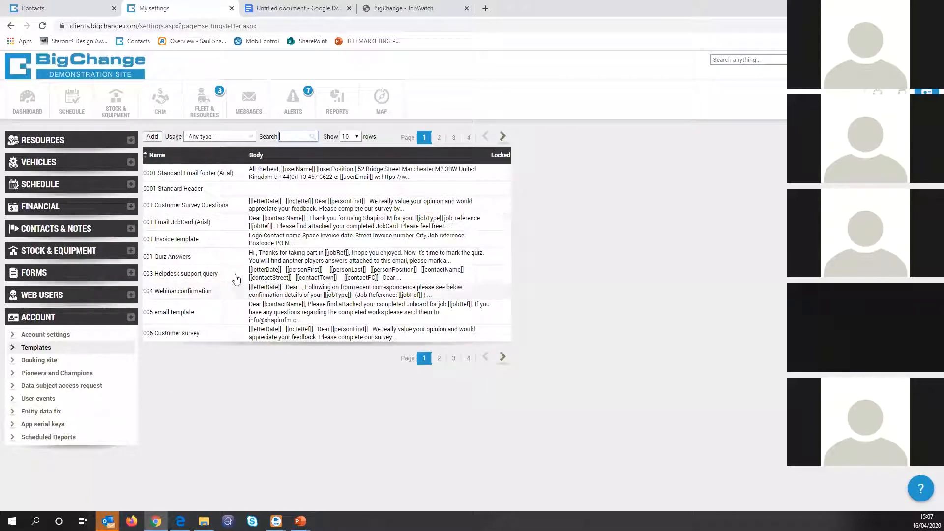
pyautogui.click(438, 138)
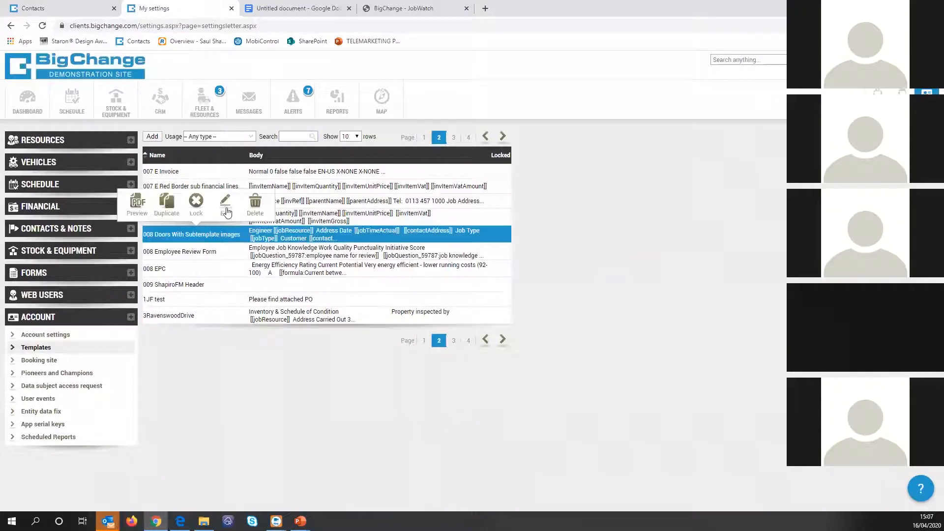
pyautogui.click(224, 212)
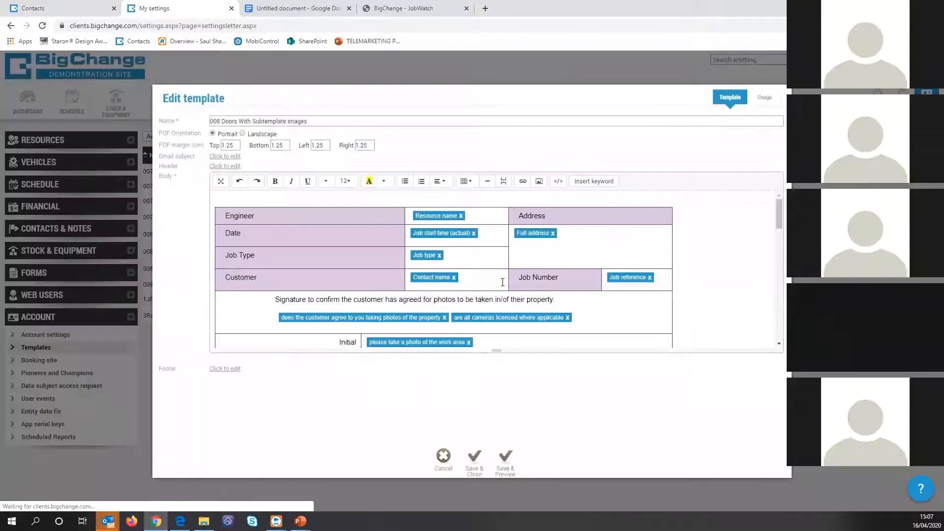
pyautogui.scroll(-5, 503, 282)
pyautogui.scroll(-1, 499, 284)
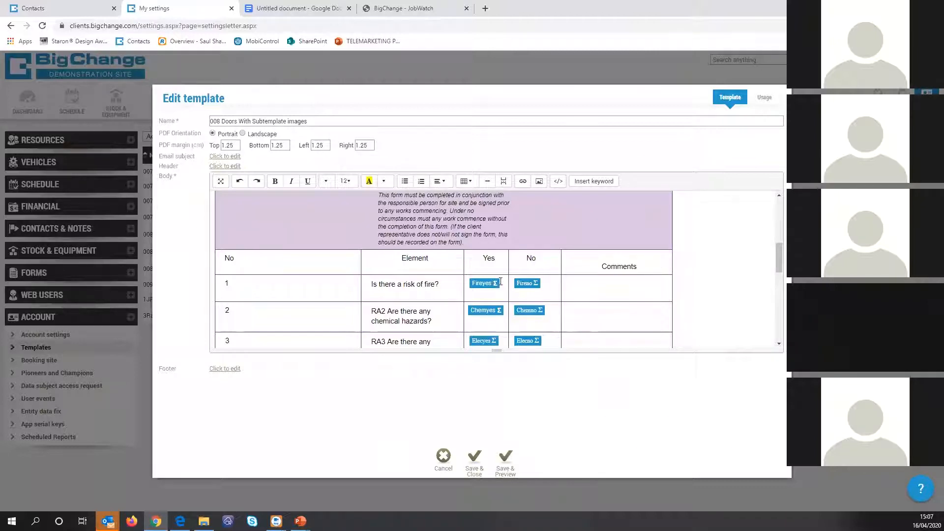
pyautogui.scroll(5, 538, 270)
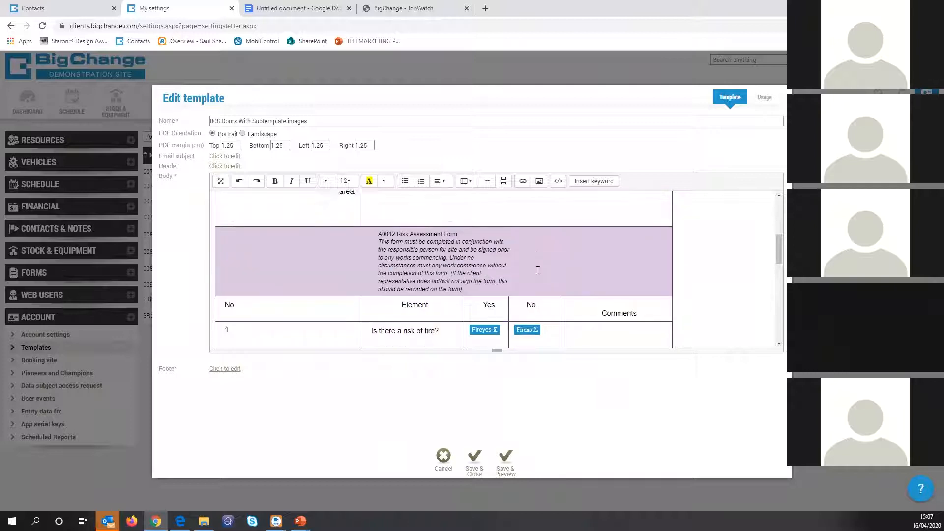
pyautogui.scroll(-1, 539, 270)
pyautogui.scroll(-1, 538, 270)
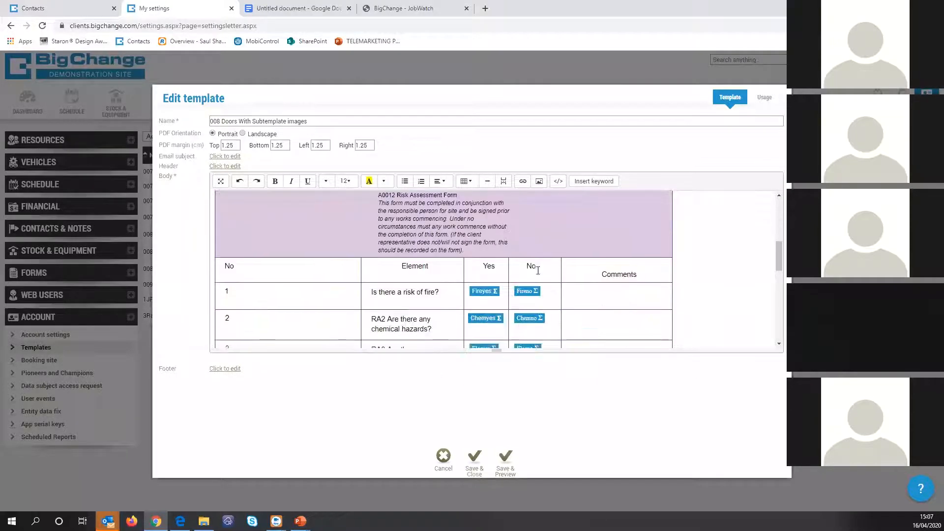
# Step: Switch to the first browser tab, open the job schedule and expand its display options
pyautogui.click(37, 6)
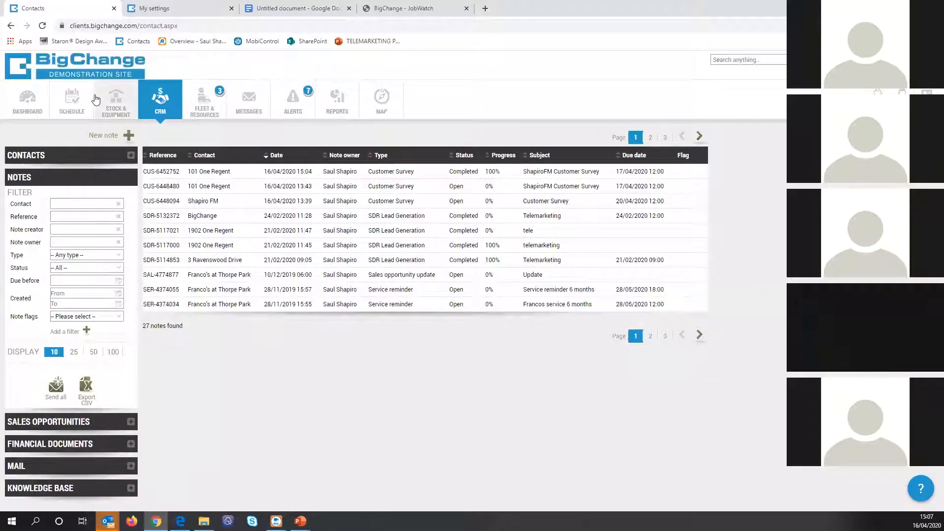
pyautogui.click(72, 101)
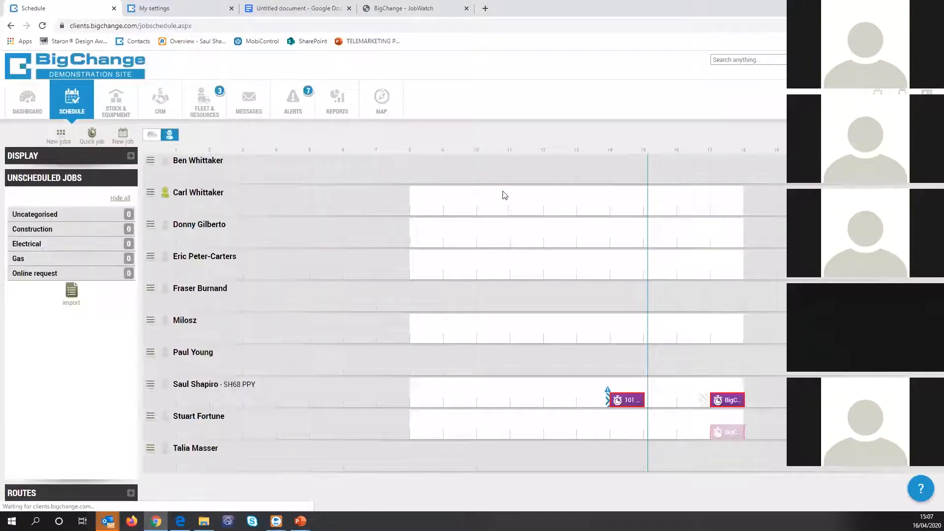
pyautogui.moveTo(627, 398)
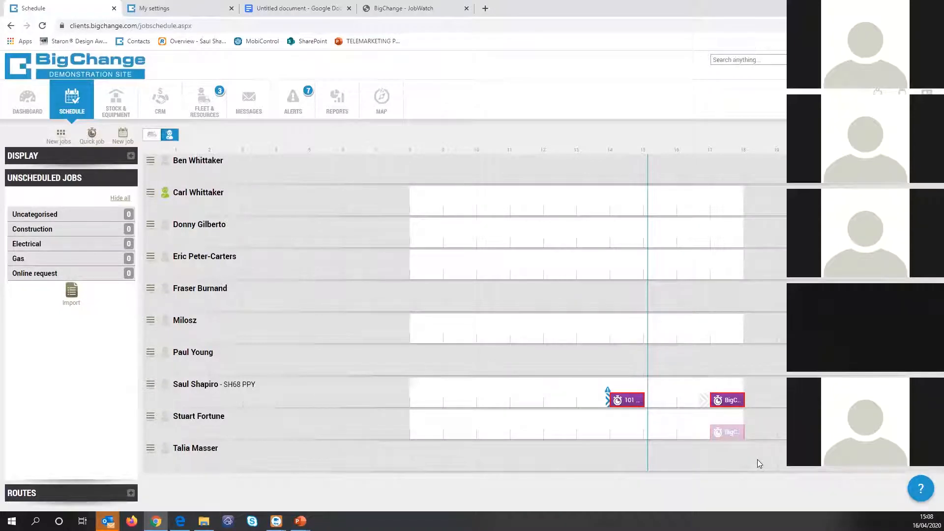
pyautogui.click(104, 184)
pyautogui.click(119, 172)
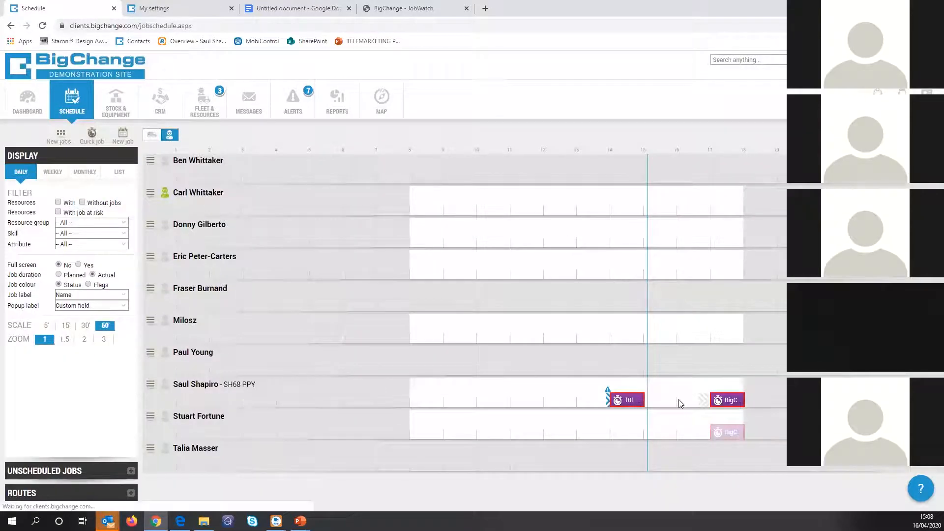
# Step: Start a new job in the 16:00 slot on 16/04/2020 and choose 101 One Regent as its contact
pyautogui.doubleClick(680, 401)
pyautogui.click(288, 137)
pyautogui.write('101')
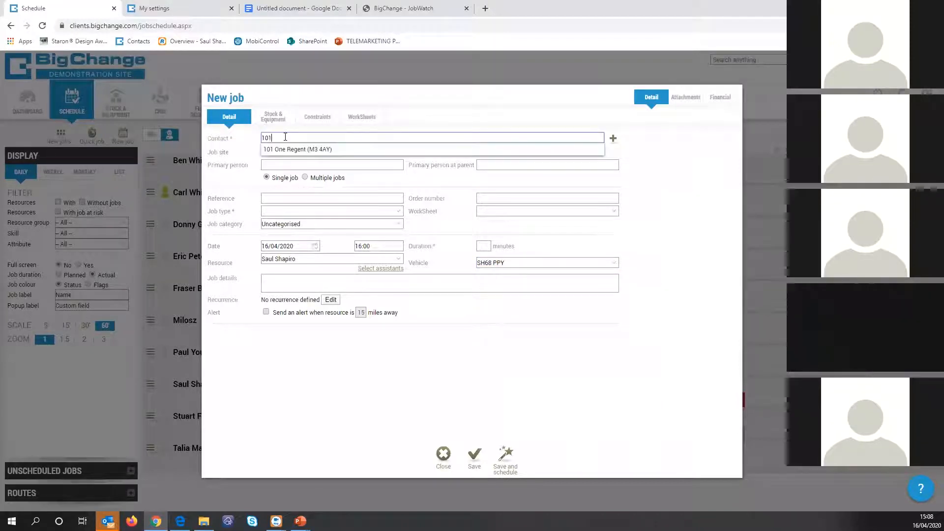
pyautogui.click(282, 151)
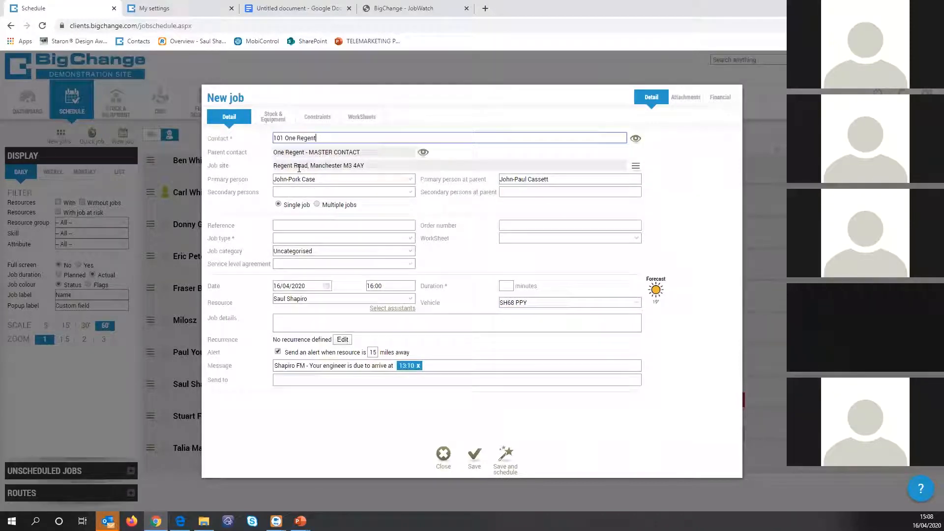
# Step: Set the new job's type to New Door Industrial and check which worksheets are selected for it
pyautogui.click(305, 238)
pyautogui.scroll(-1, 344, 300)
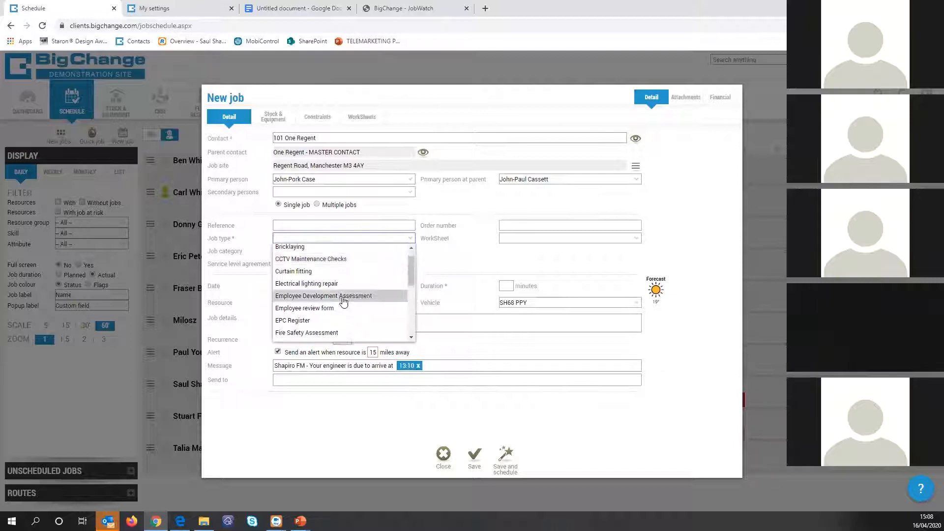
pyautogui.scroll(-2, 351, 305)
pyautogui.scroll(2, 356, 307)
pyautogui.scroll(-2, 356, 307)
pyautogui.scroll(-1, 356, 307)
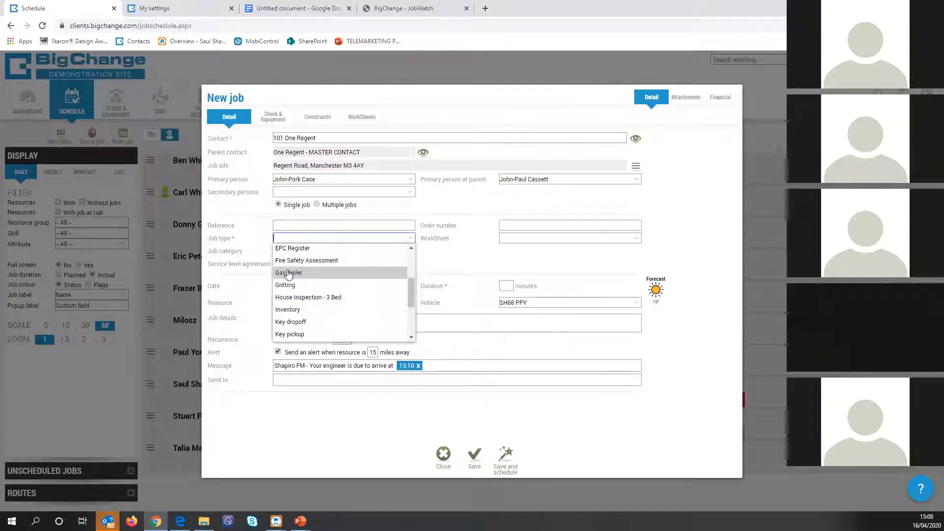
pyautogui.scroll(-3, 314, 283)
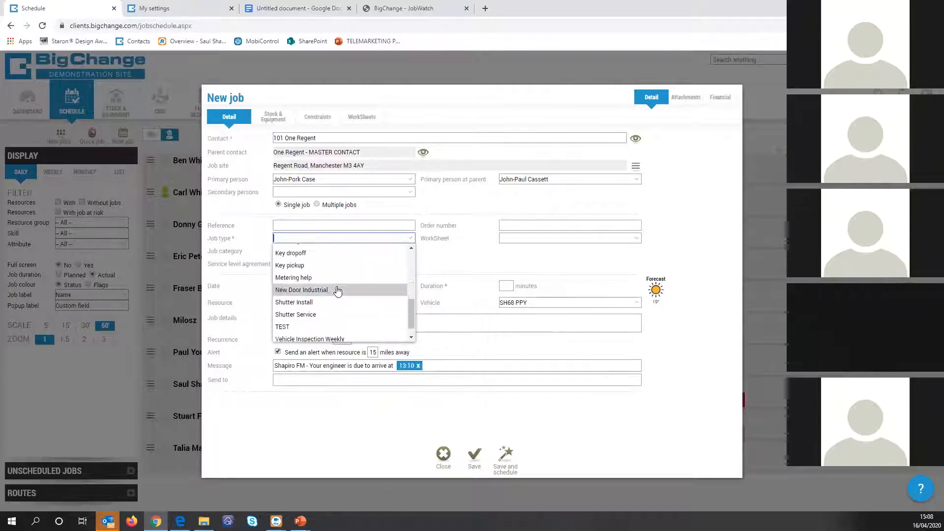
pyautogui.click(337, 290)
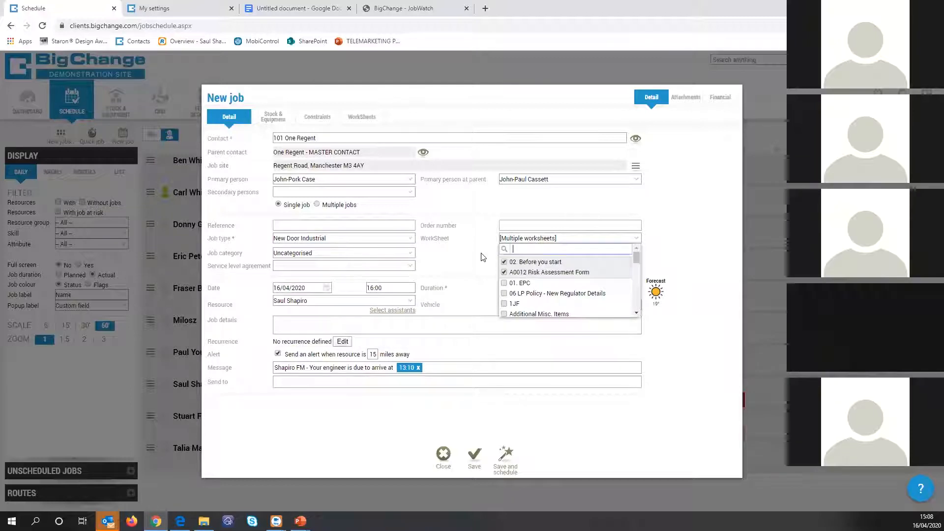
pyautogui.click(544, 238)
pyautogui.click(544, 238)
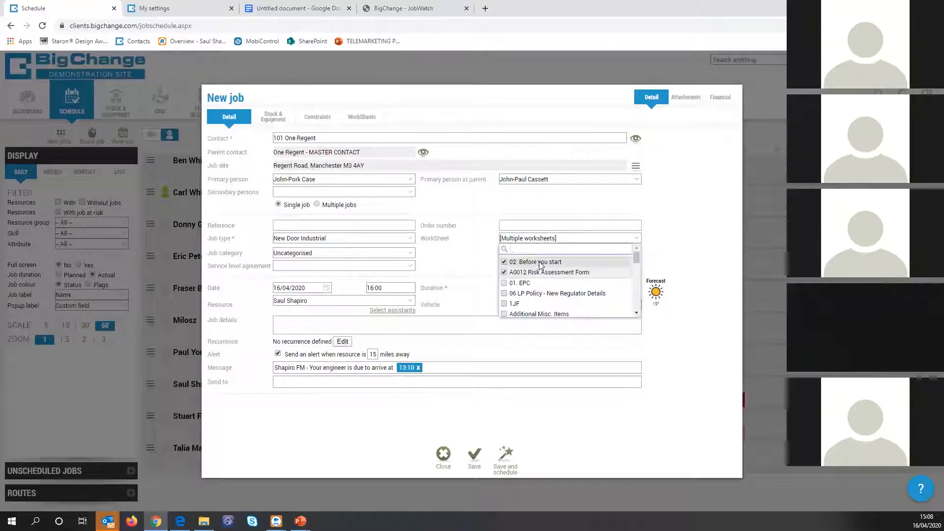
pyautogui.click(473, 277)
# Step: Duplicate the schedule's browser tab and open the WorkSheets list in the schedule settings
pyautogui.rightClick(43, 10)
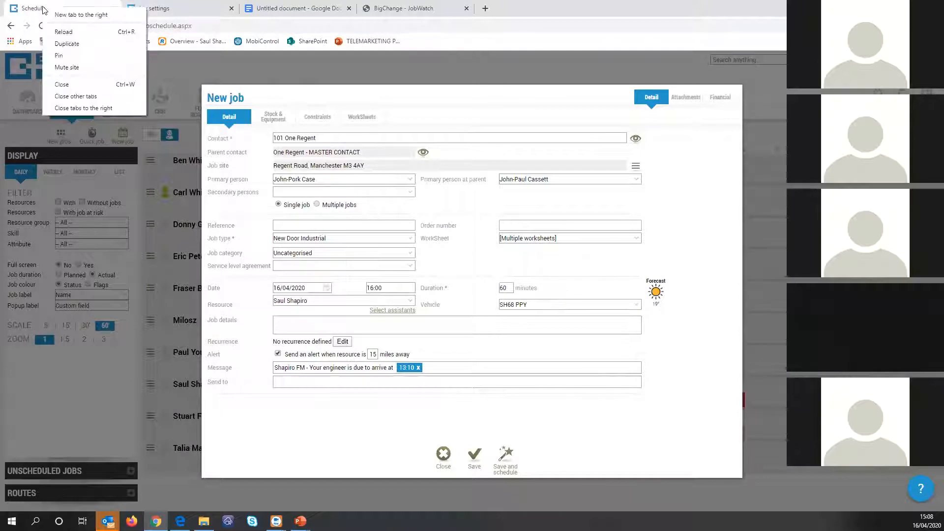
pyautogui.click(68, 43)
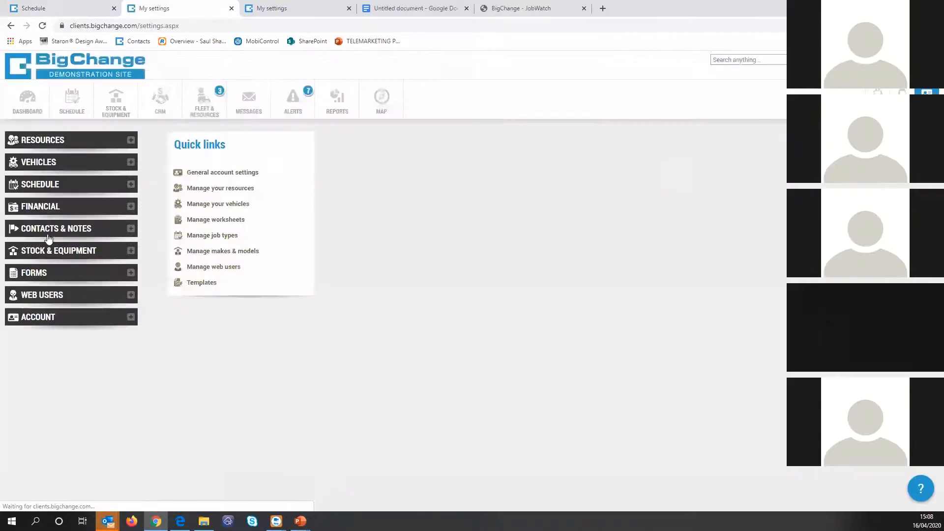
pyautogui.click(46, 231)
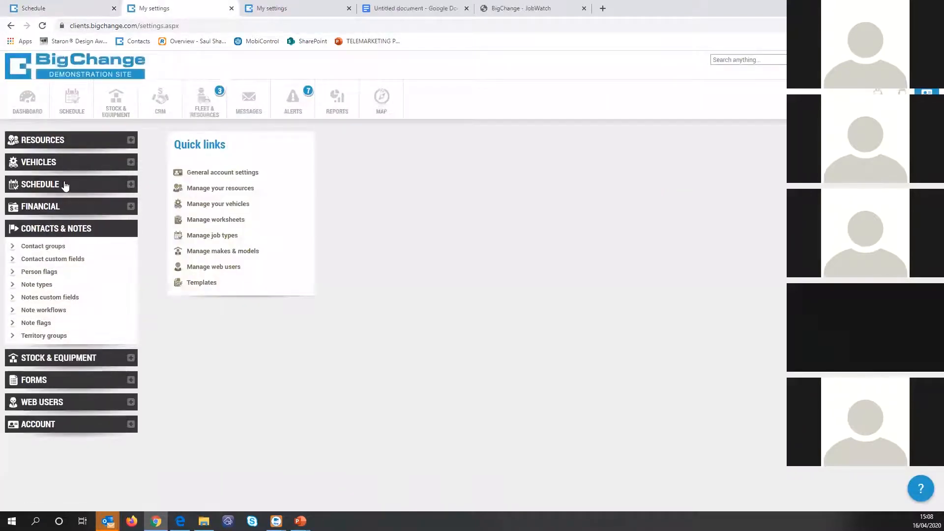
pyautogui.click(64, 185)
pyautogui.click(39, 253)
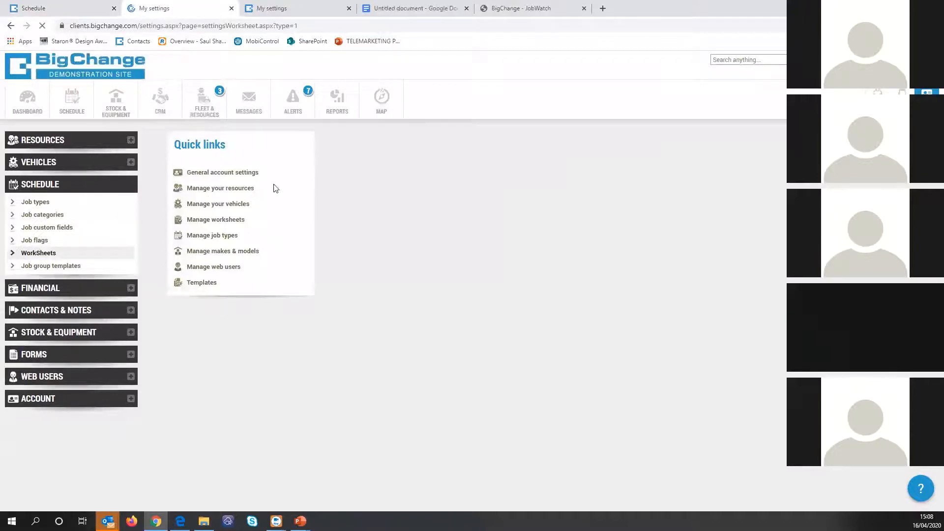
# Step: Search the worksheets for "risk" and open the A0012 Risk Assessment Form for editing
pyautogui.click(189, 159)
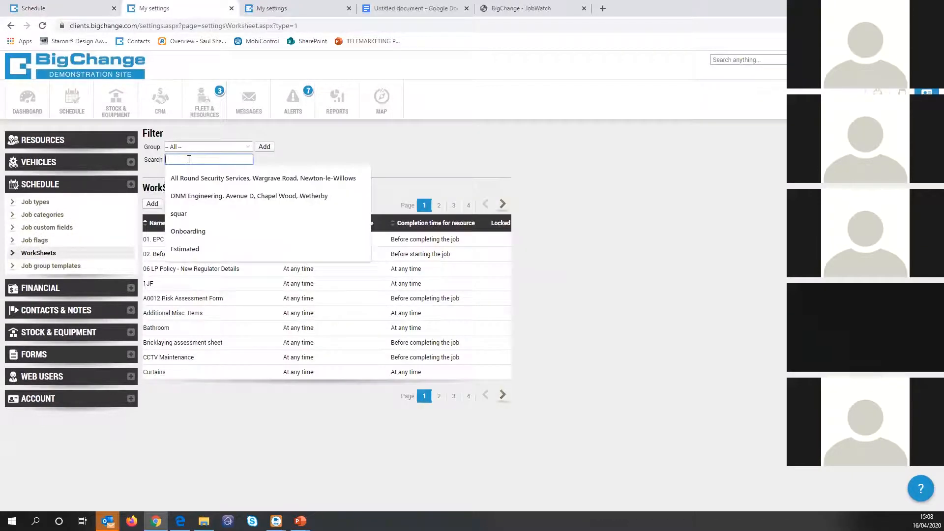
pyautogui.click(379, 143)
pyautogui.click(212, 159)
pyautogui.write('risk')
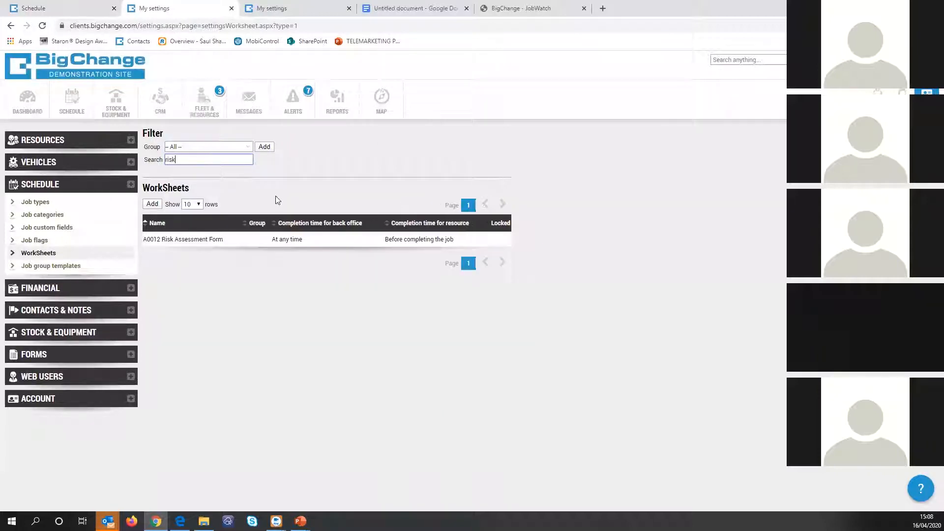
pyautogui.click(239, 236)
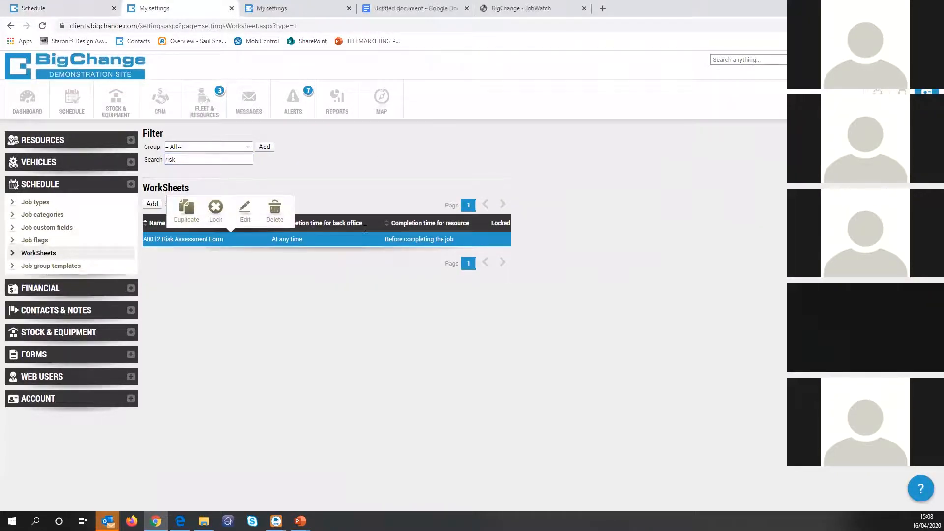
pyautogui.click(244, 212)
# Step: View the settings of the worksheet question "Is There a Risk of fire" and leave them without saving
pyautogui.scroll(-2, 494, 226)
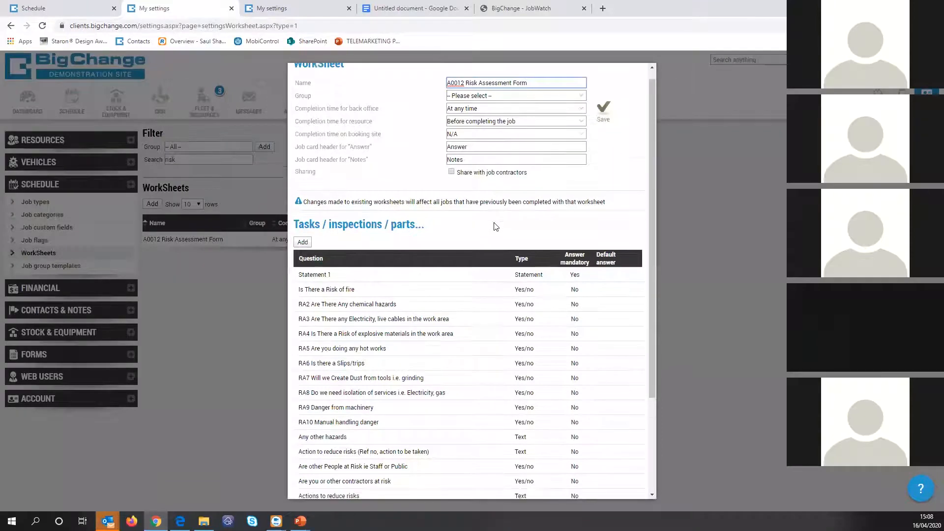
pyautogui.click(361, 216)
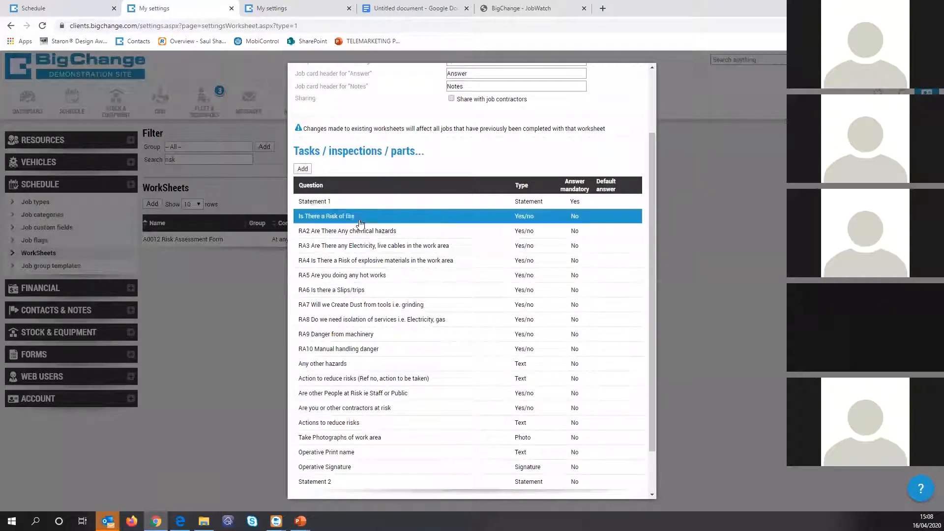
pyautogui.click(360, 196)
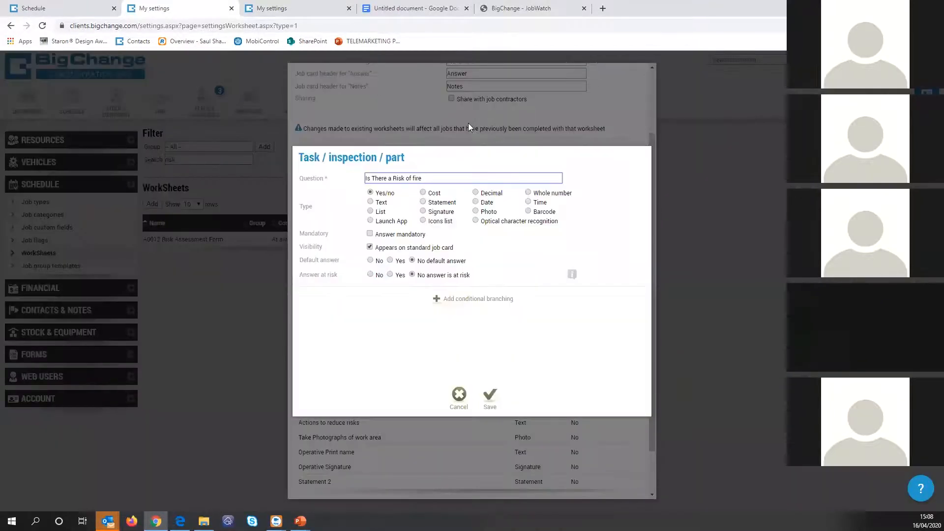
pyautogui.click(469, 123)
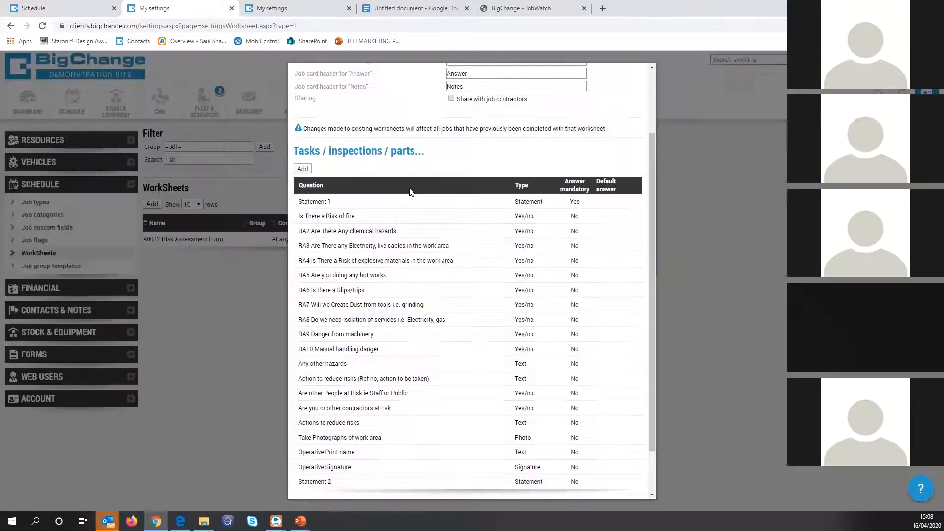
# Step: Look through the questions of the A0012 Risk Assessment Form, from RA2 chemical hazards to RA6 slips/trips and the closing statement
pyautogui.click(370, 235)
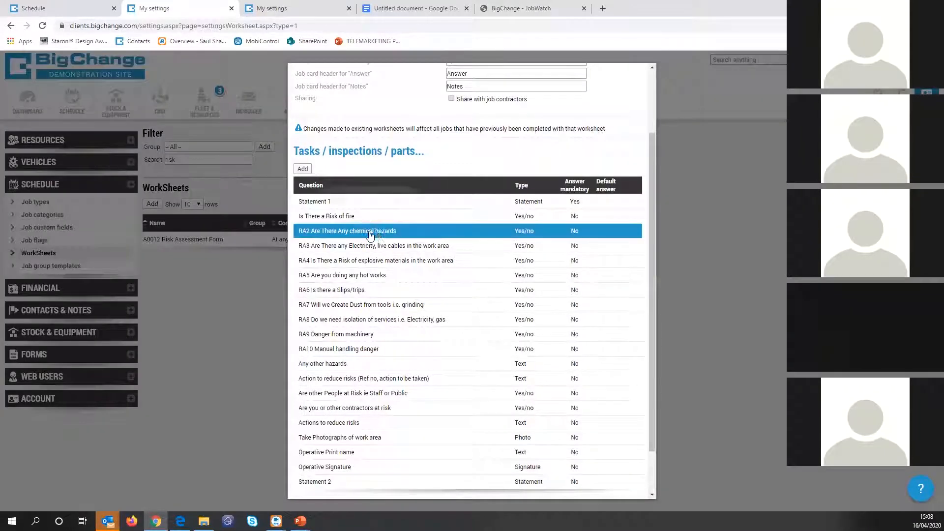
pyautogui.click(452, 250)
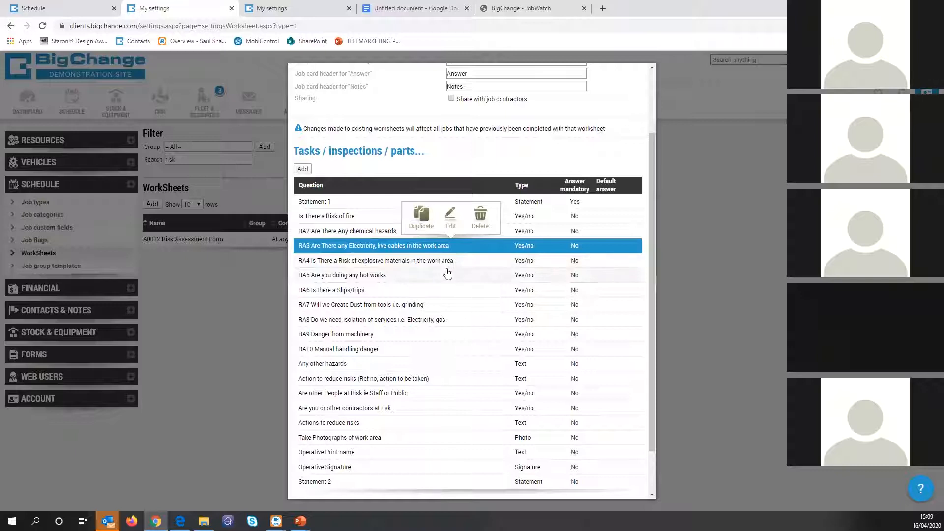
pyautogui.click(416, 277)
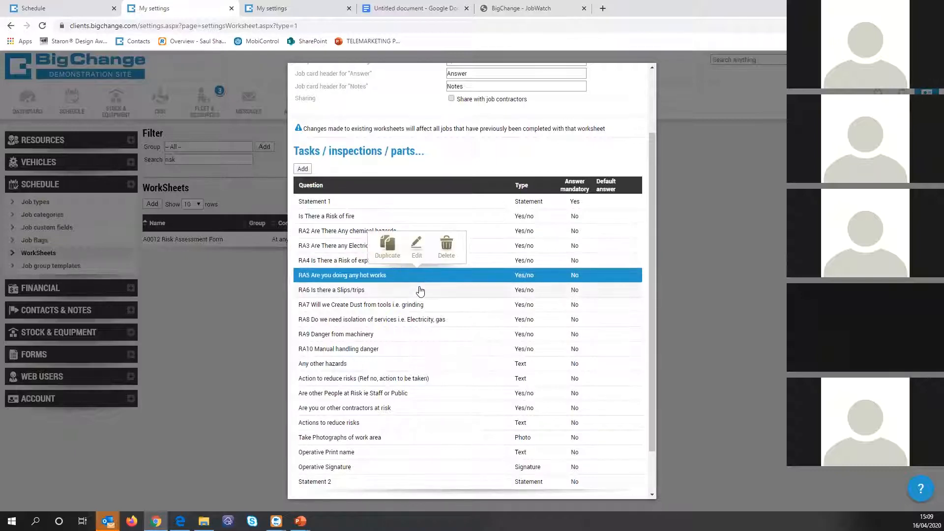
pyautogui.click(370, 291)
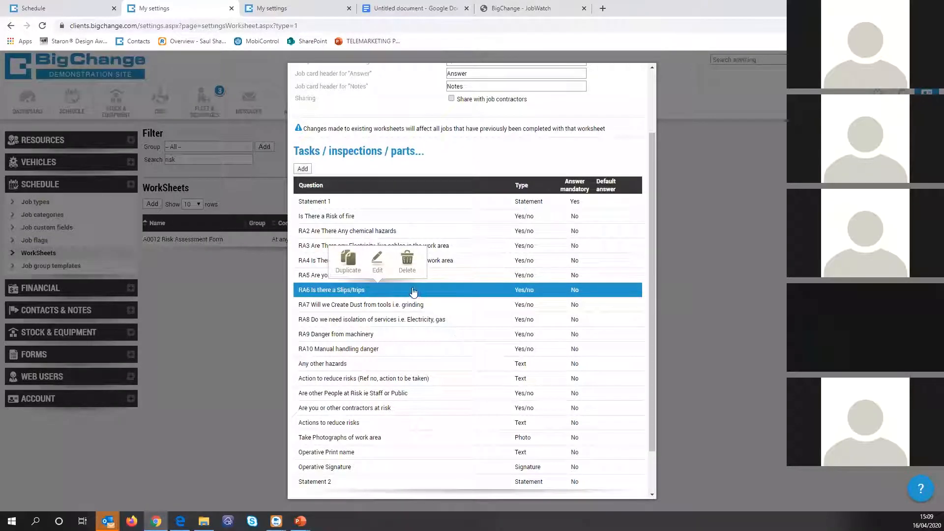
pyautogui.scroll(-1, 415, 347)
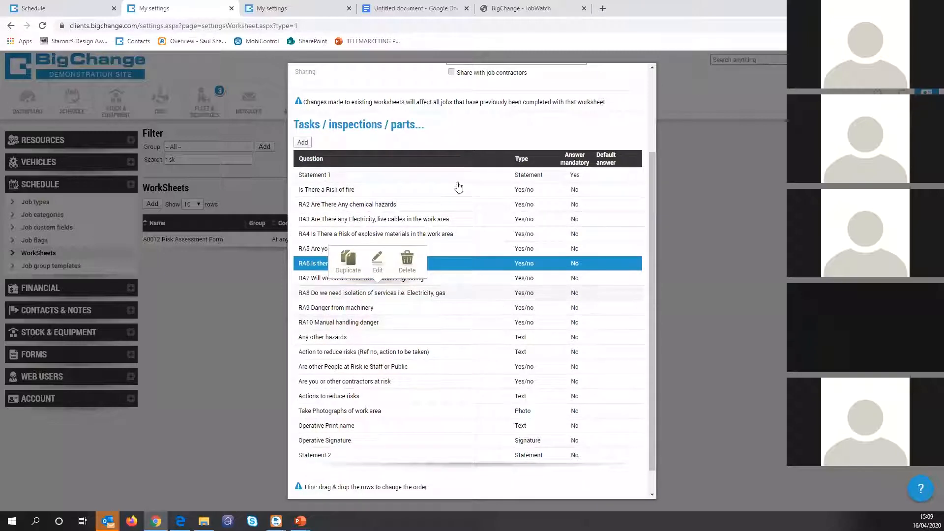
pyautogui.click(467, 136)
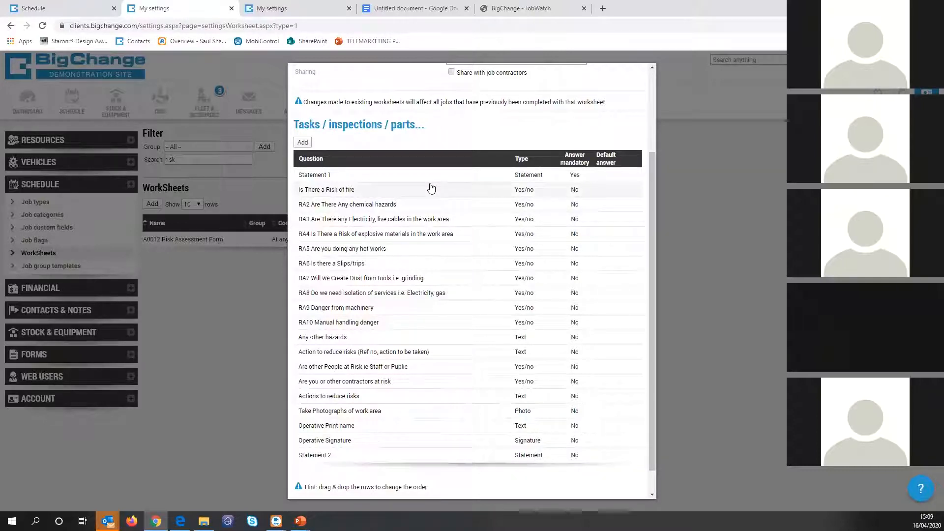
# Step: Return to the new job's worksheets and mark Statement 1 of the A0012 Risk Assessment Form as read
pyautogui.click(74, 8)
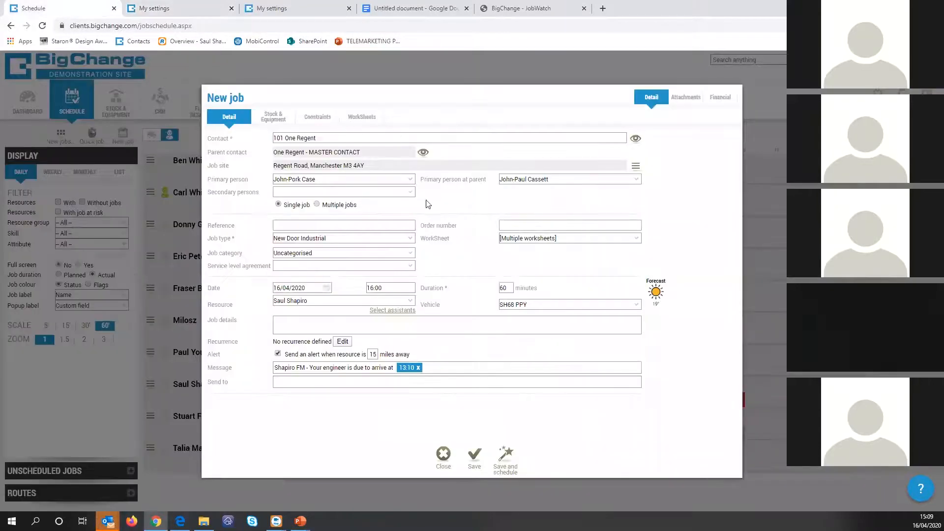
pyautogui.click(357, 120)
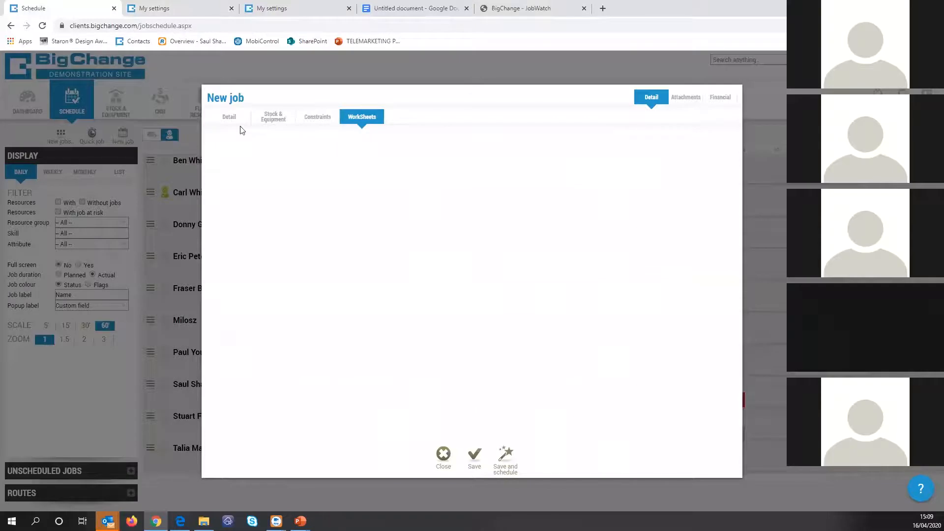
pyautogui.click(229, 118)
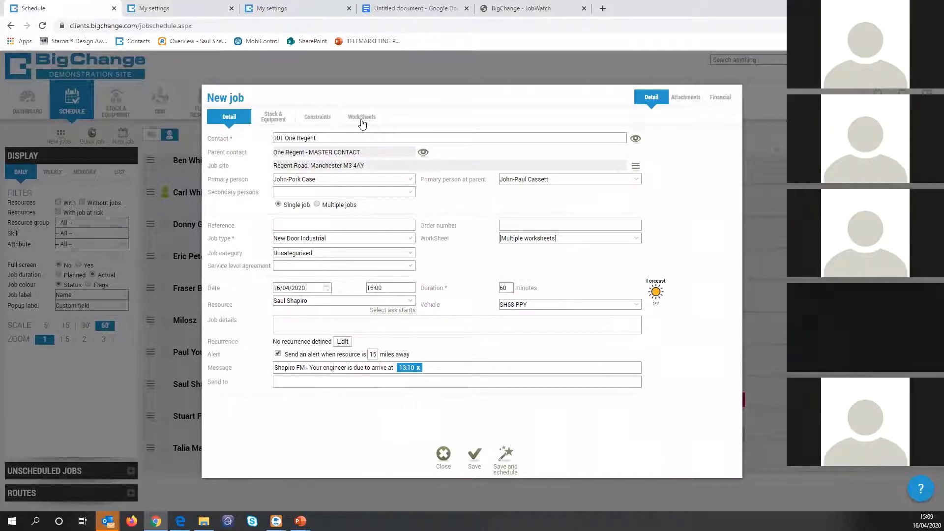
pyautogui.click(362, 120)
pyautogui.scroll(-1, 402, 221)
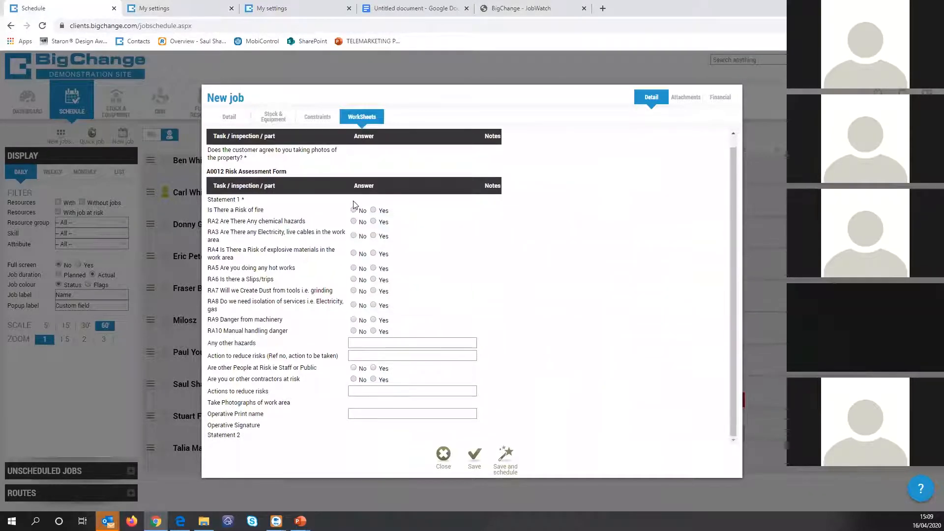
pyautogui.click(318, 201)
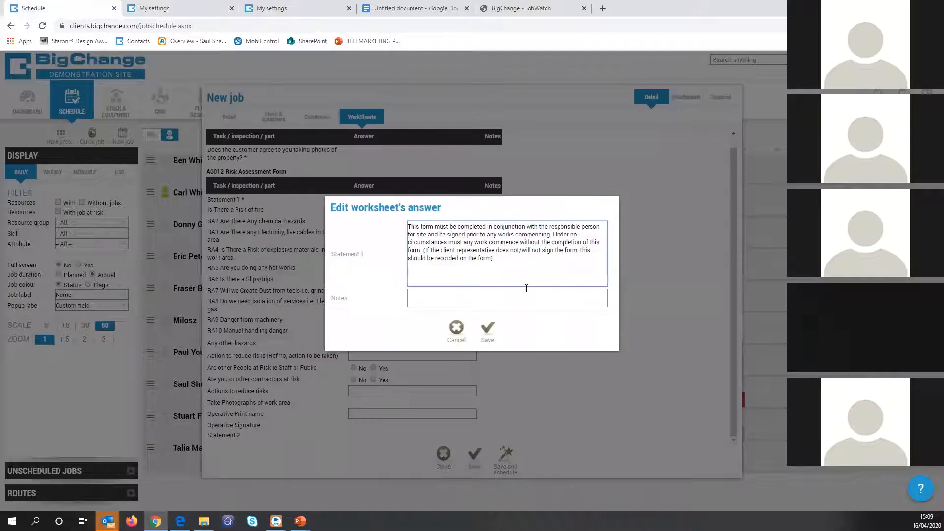
pyautogui.click(489, 330)
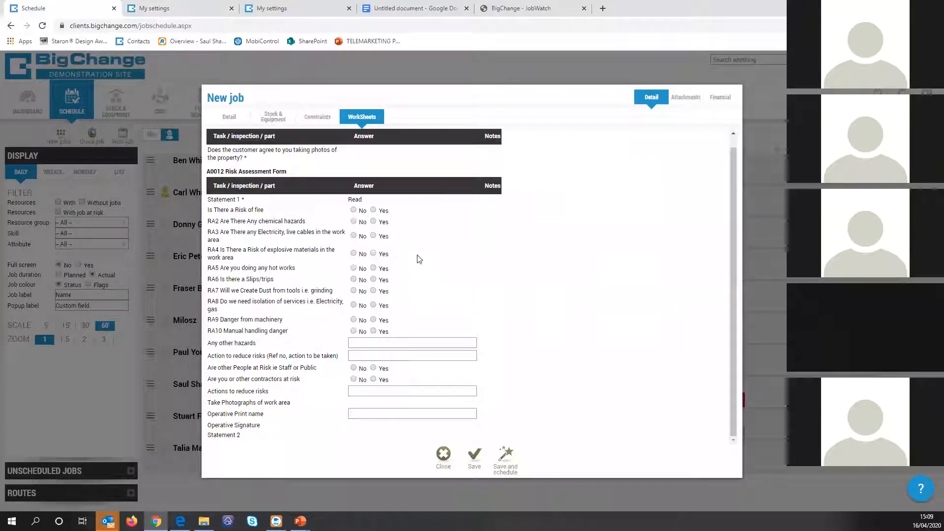
# Step: Answer Yes for fire, chemical hazards and live cables, and No for explosive materials, hot works and slips/trips
pyautogui.click(373, 210)
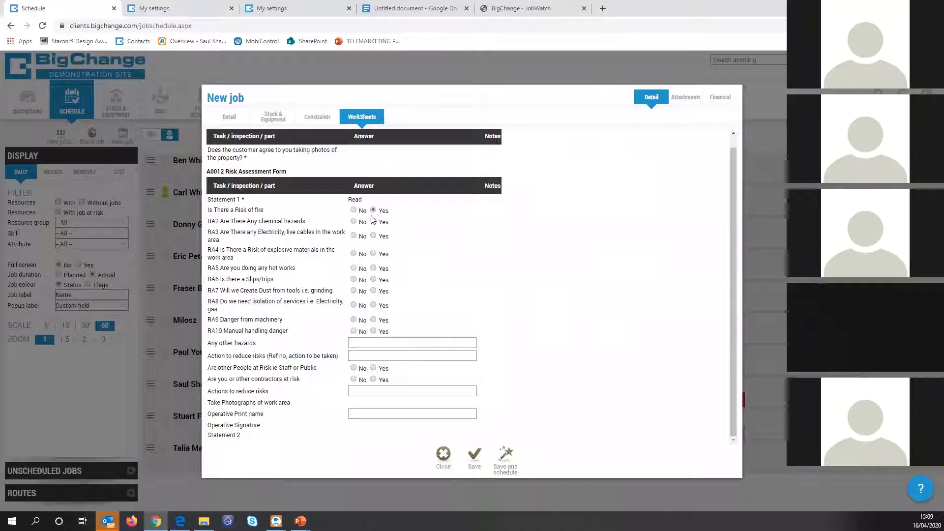
pyautogui.click(373, 222)
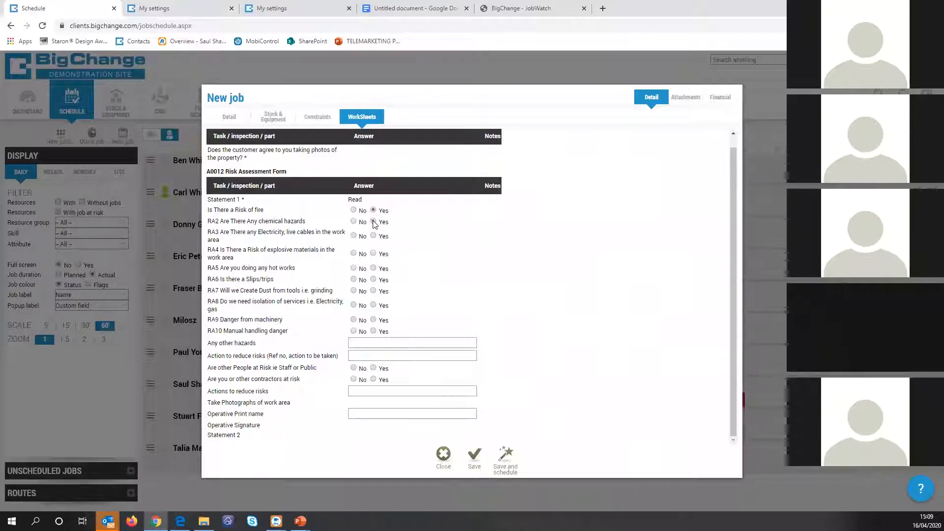
pyautogui.click(374, 236)
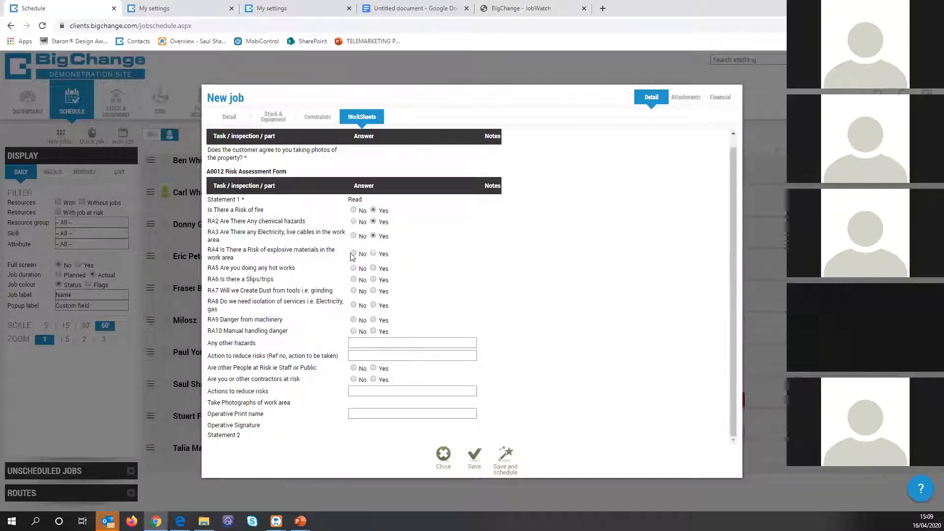
pyautogui.click(354, 254)
pyautogui.click(353, 268)
pyautogui.click(354, 280)
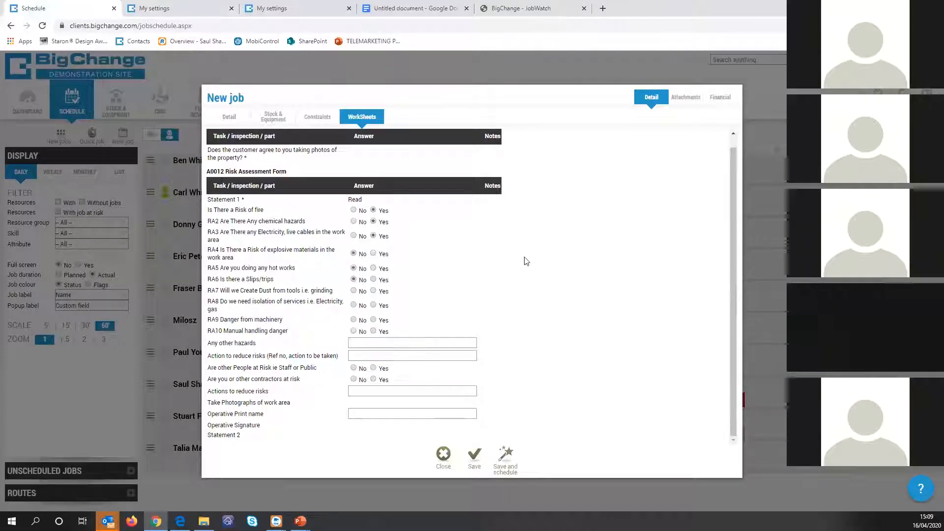
# Step: Turn off the new job's 15-mile arrival alert and save the job, accepting the scheduling at 16:00
pyautogui.click(475, 457)
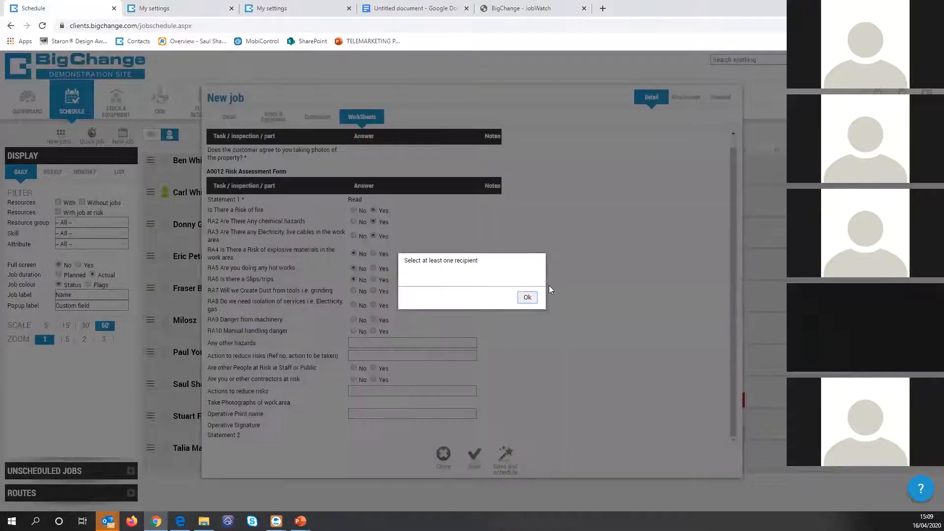
pyautogui.click(527, 298)
pyautogui.click(217, 118)
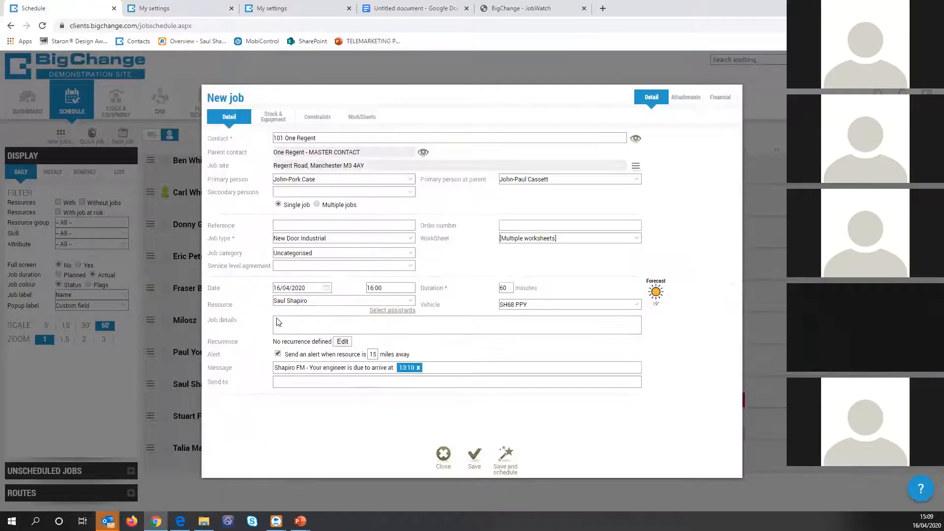
pyautogui.click(277, 354)
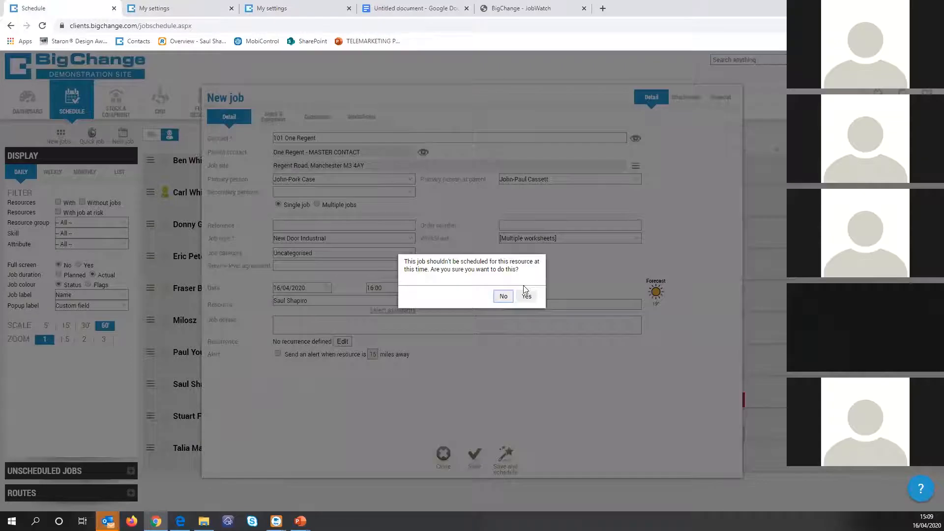
pyautogui.click(527, 295)
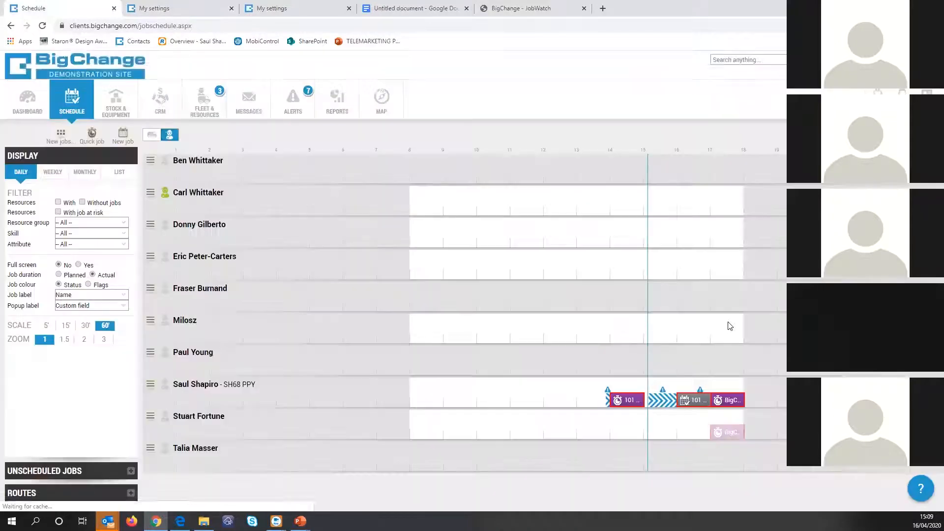
# Step: Add a Started activity to the 16:00 New Door Industrial job and bring up its job card
pyautogui.click(698, 399)
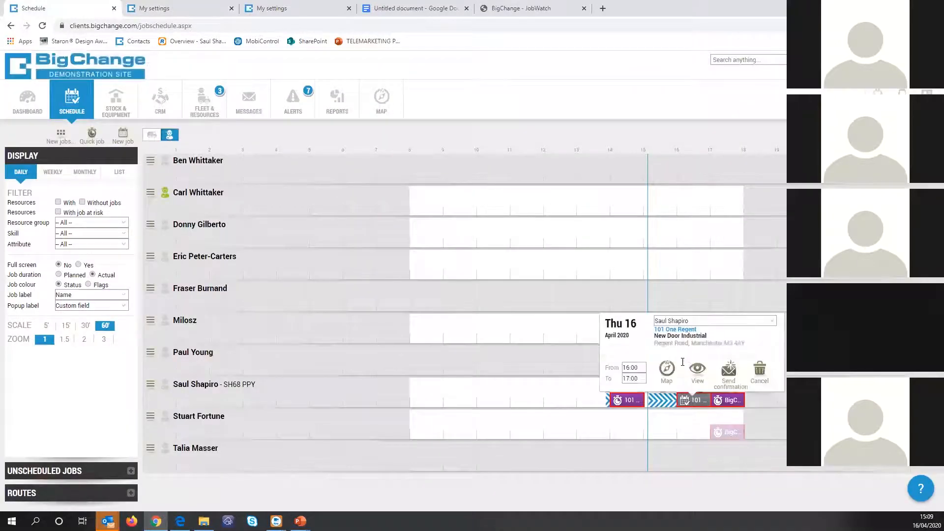
pyautogui.click(691, 370)
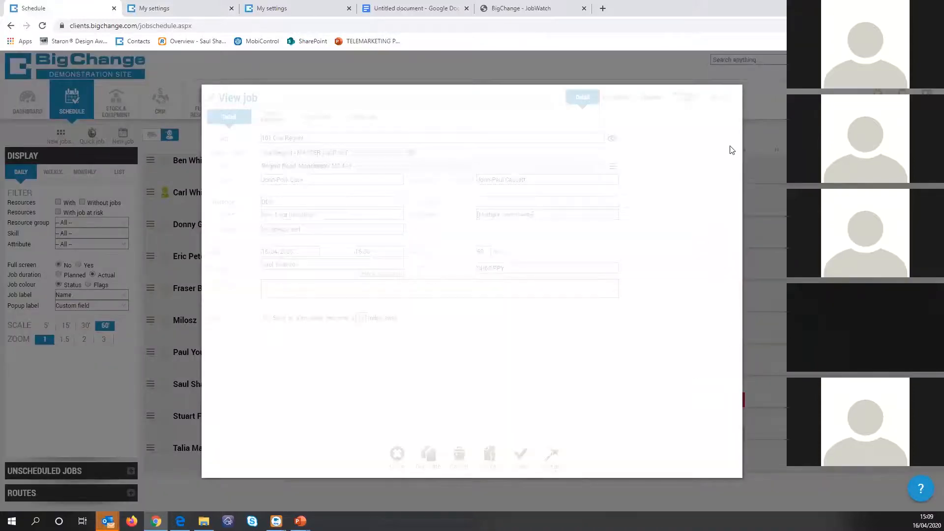
pyautogui.click(718, 98)
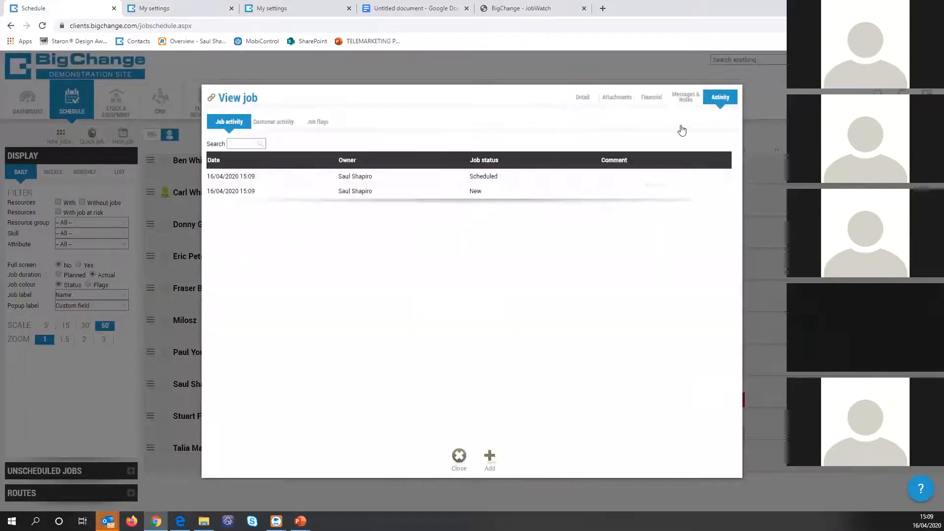
pyautogui.click(489, 460)
pyautogui.click(411, 246)
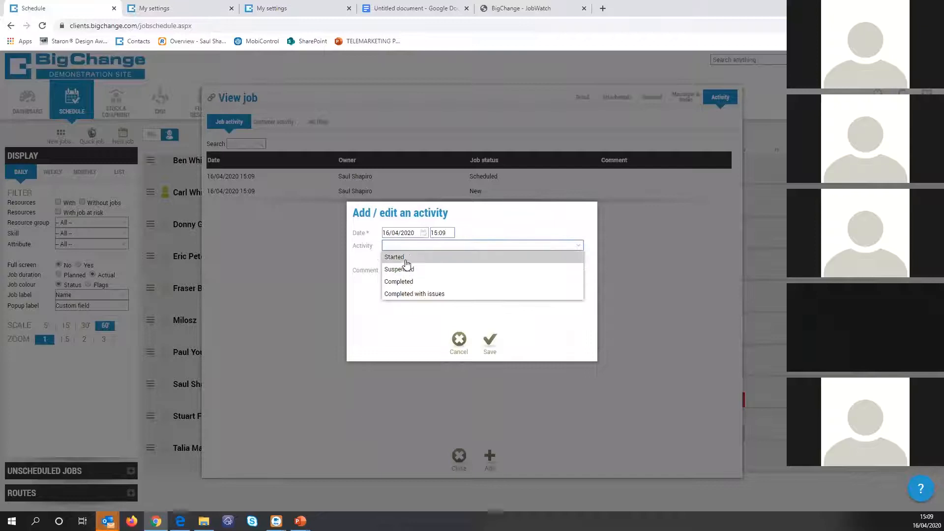
pyautogui.click(408, 255)
pyautogui.click(490, 340)
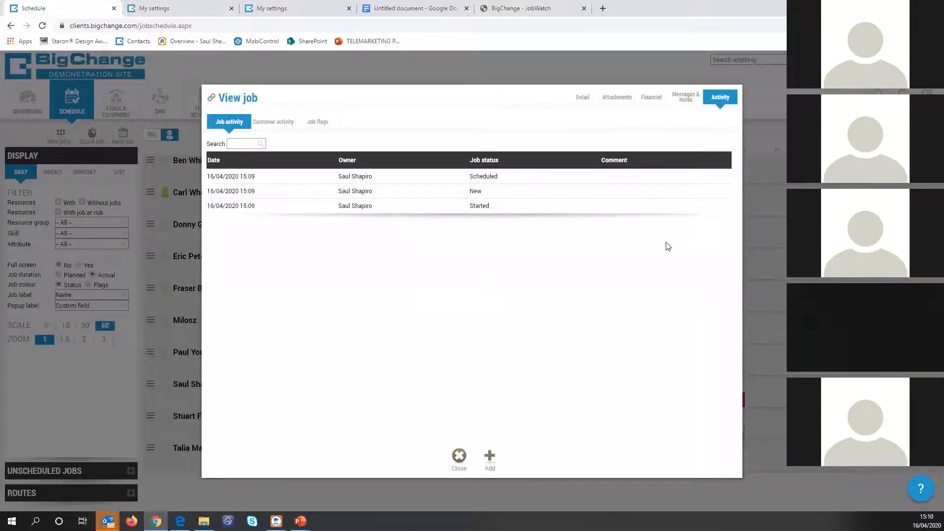
pyautogui.click(522, 458)
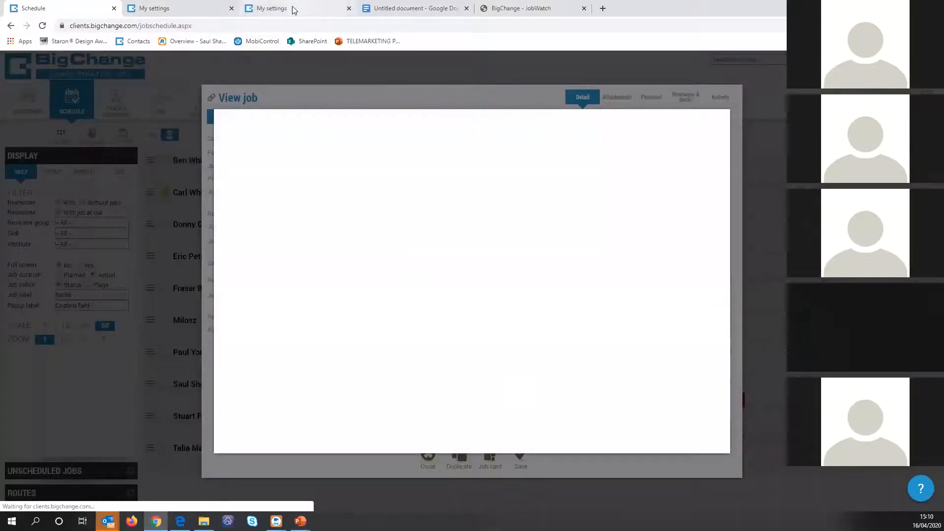
# Step: Return to the 008 Doors With Subtemplate images template and show the miscellaneous keywords available for its risk assessment table
pyautogui.click(293, 10)
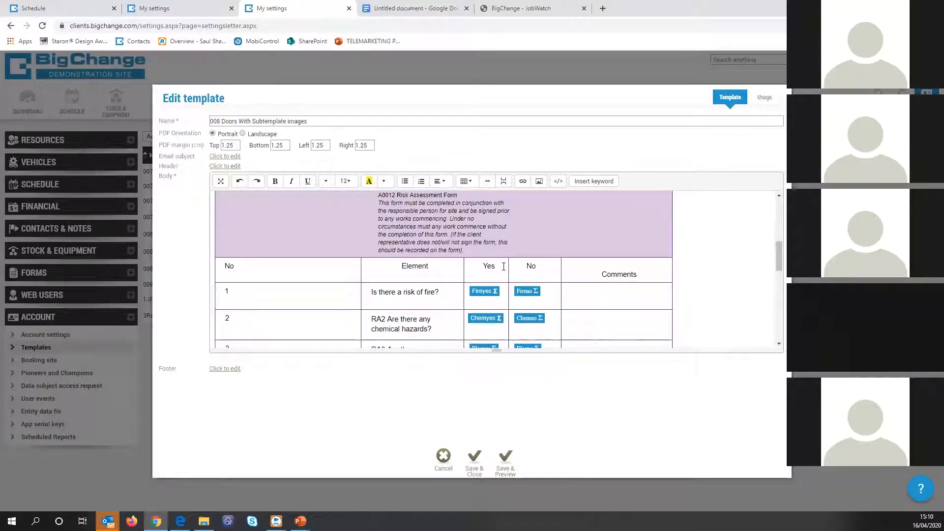
pyautogui.scroll(-2, 543, 264)
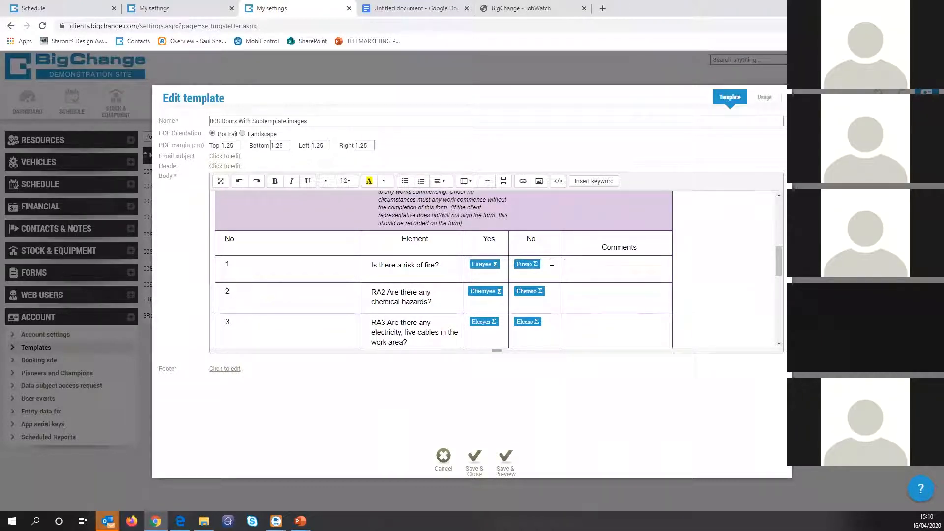
pyautogui.click(595, 181)
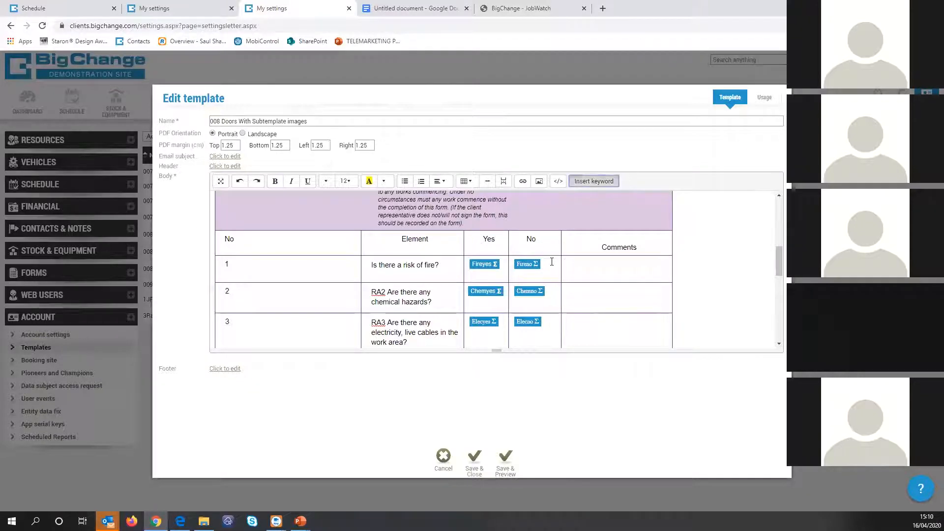
pyautogui.click(589, 149)
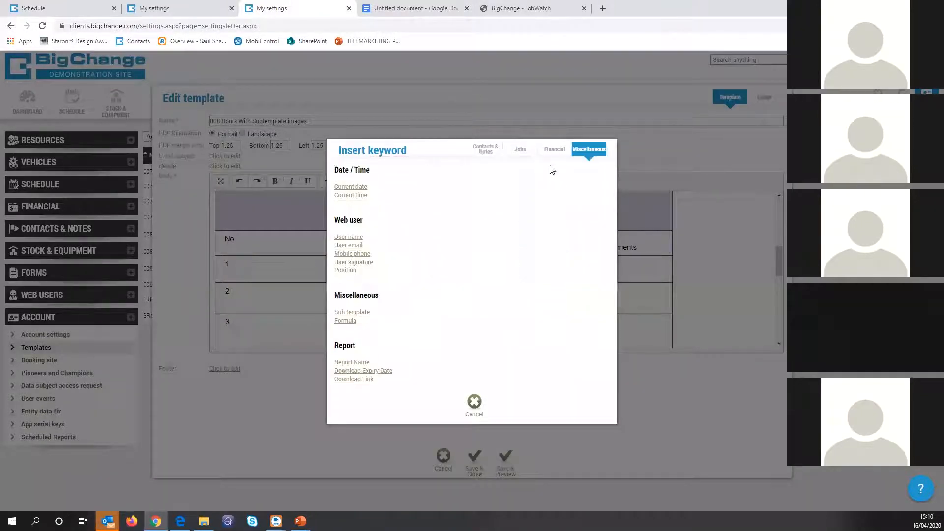
# Step: Start a formula keyword named Fireyes and set its formula type to Condition
pyautogui.click(350, 321)
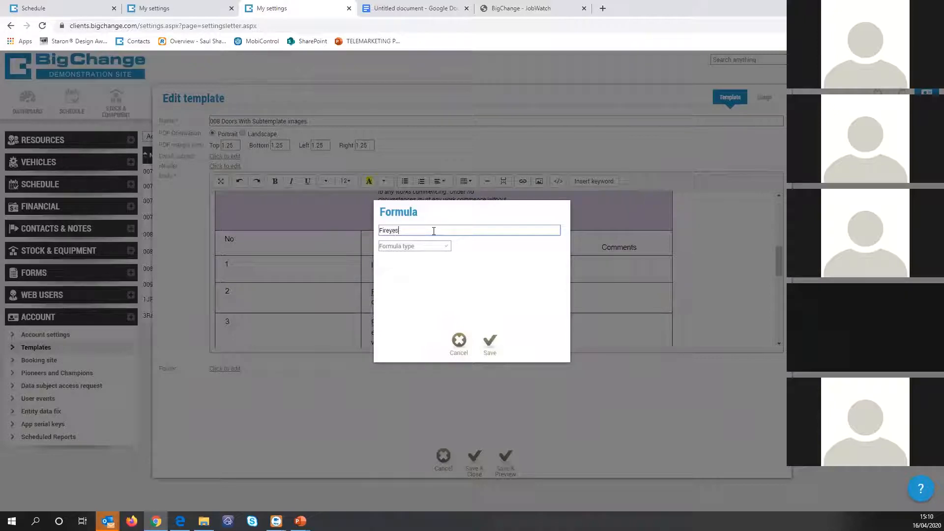
pyautogui.click(411, 247)
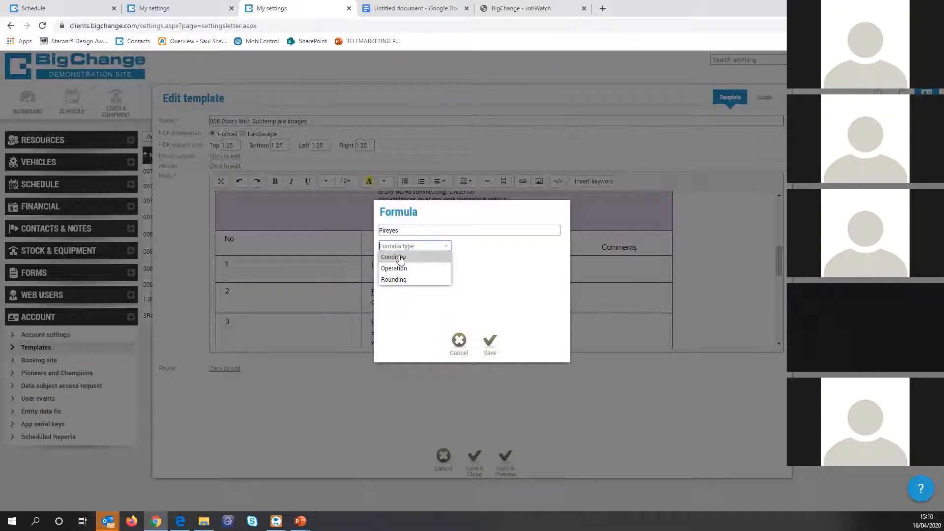
pyautogui.click(401, 258)
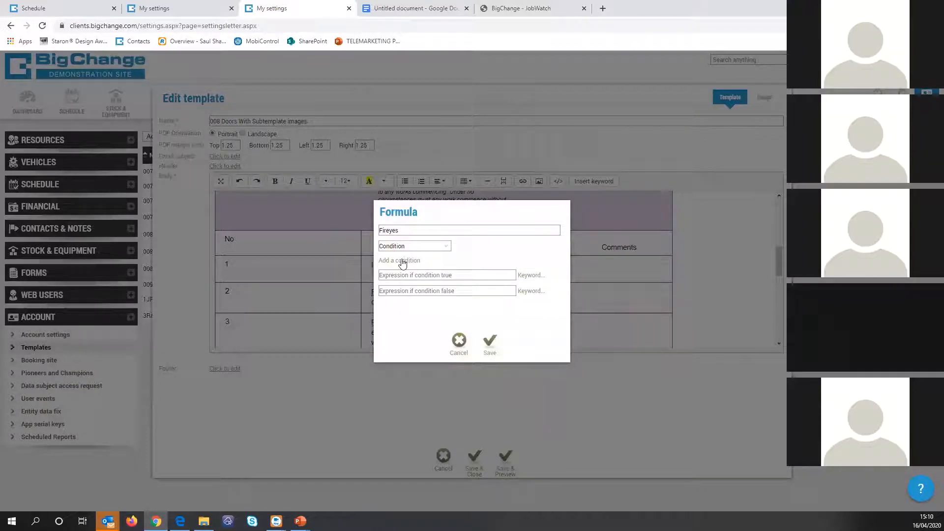
pyautogui.click(401, 251)
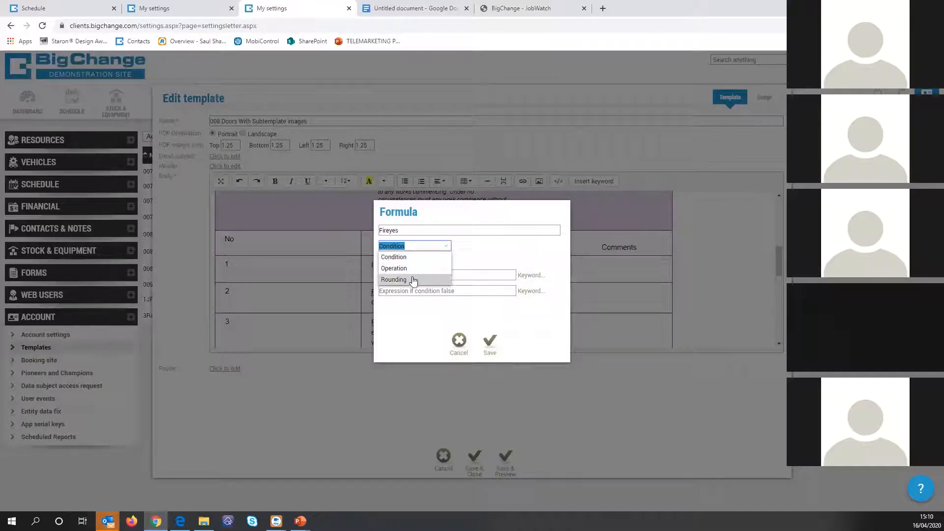
pyautogui.click(438, 247)
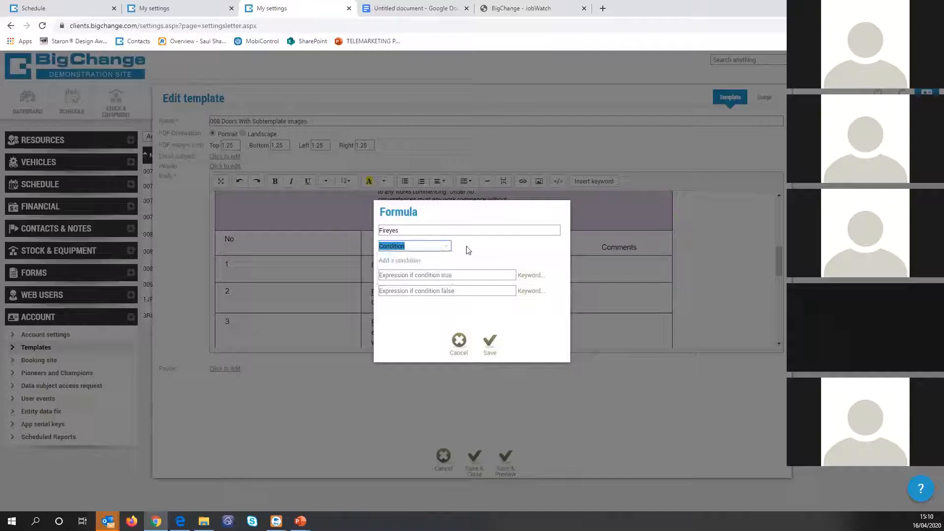
# Step: Add a condition using the A0012 Risk Assessment Form worksheet question "Is there a risk of fire" as its first expression
pyautogui.click(413, 261)
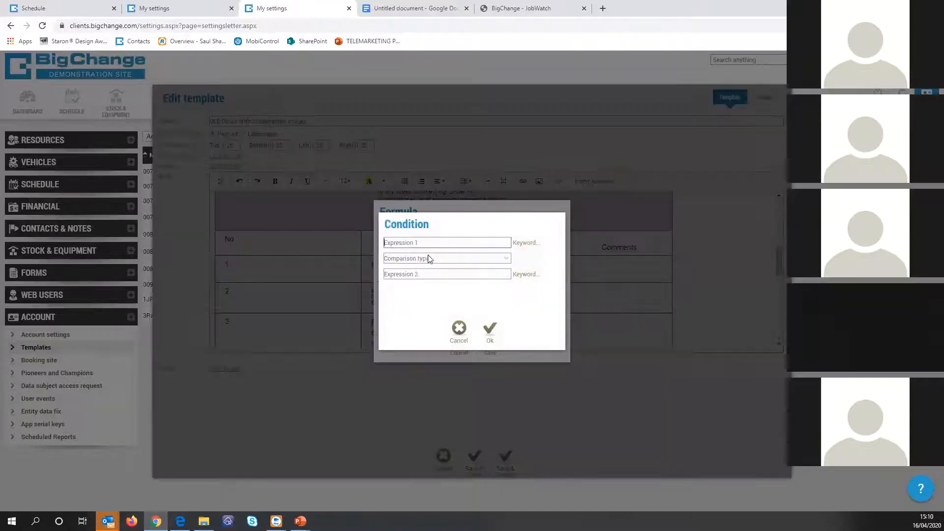
pyautogui.click(525, 244)
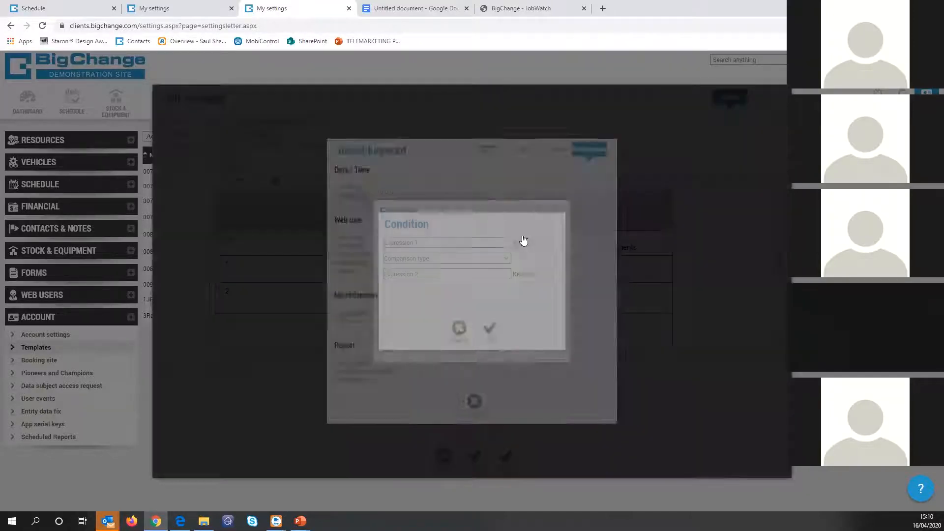
pyautogui.click(521, 152)
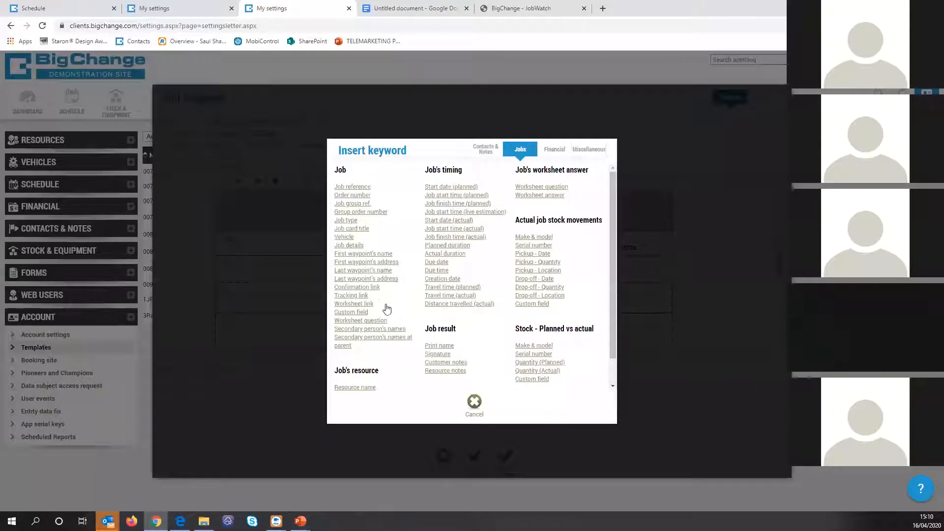
pyautogui.click(353, 321)
pyautogui.click(483, 262)
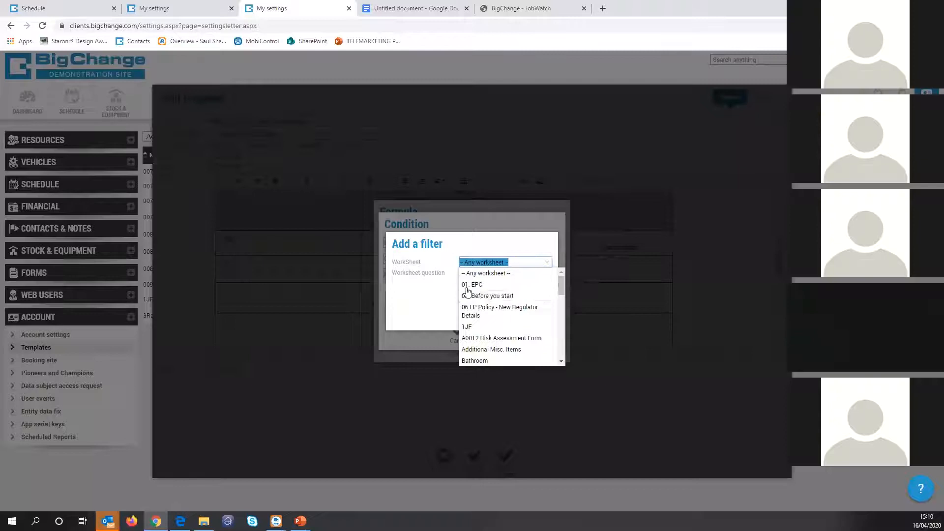
pyautogui.click(494, 338)
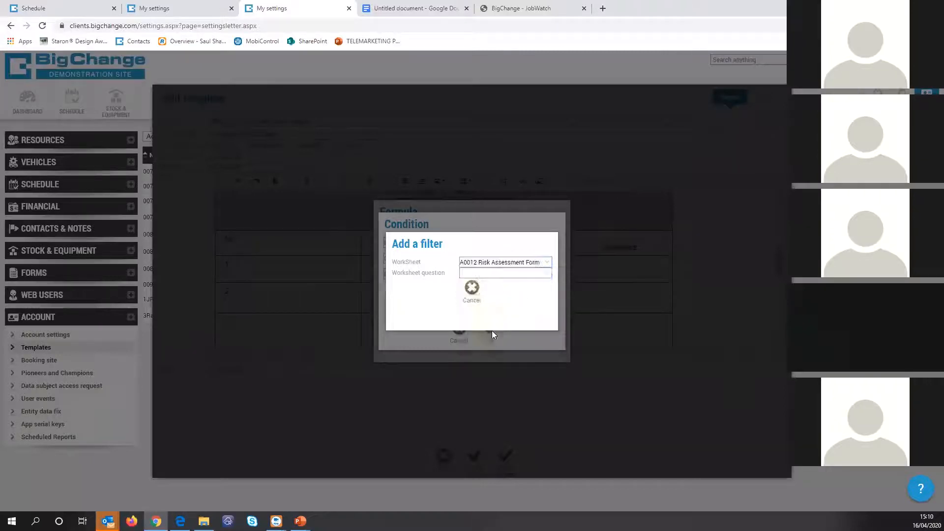
pyautogui.click(498, 274)
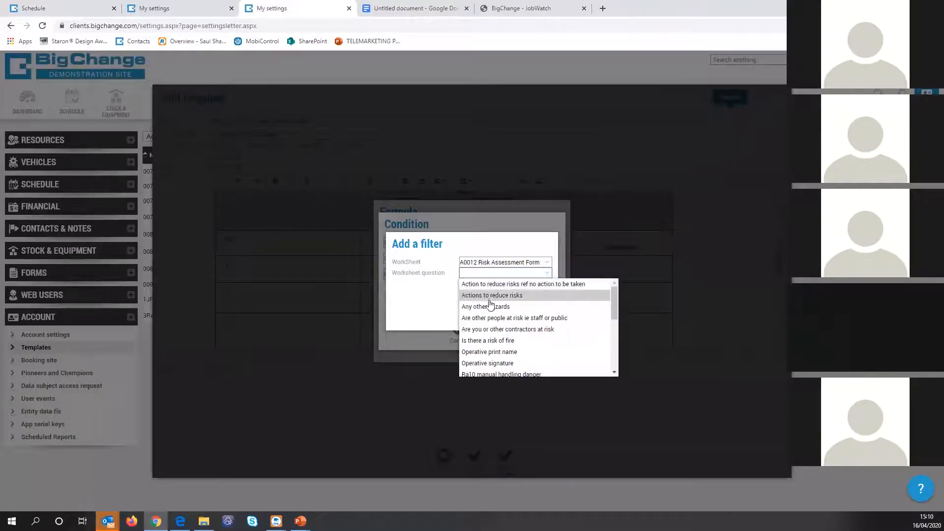
pyautogui.click(493, 341)
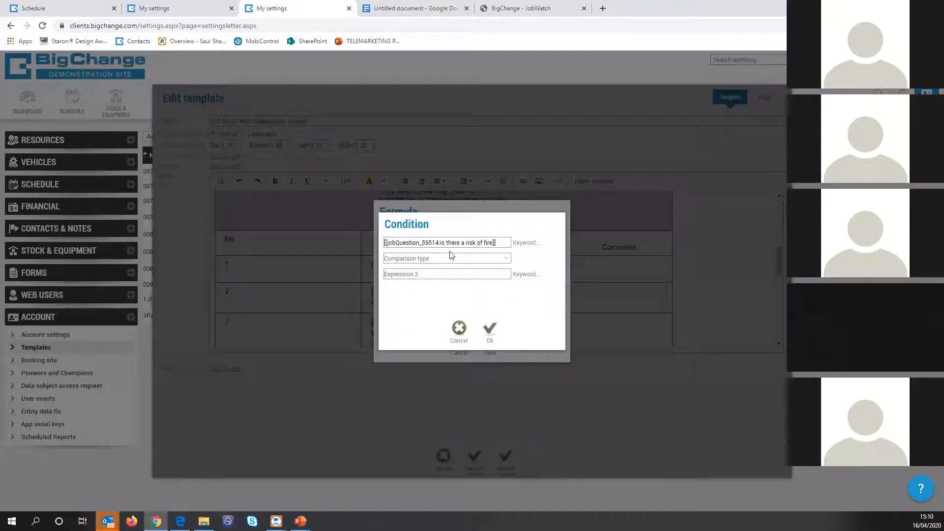
# Step: Require the fire risk answer to equal Yes, accept the condition, and cancel the new formula
pyautogui.click(467, 256)
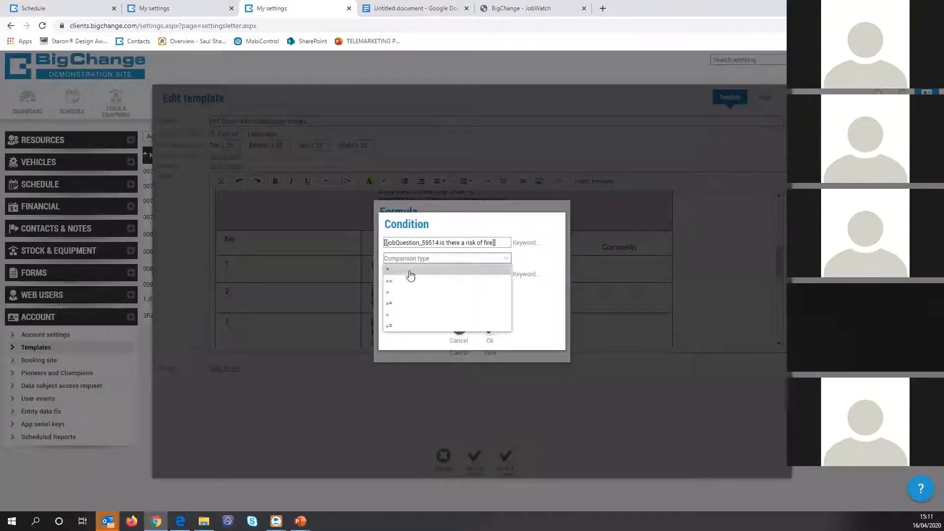
pyautogui.click(411, 271)
pyautogui.click(403, 275)
pyautogui.write('Yes')
pyautogui.click(491, 328)
pyautogui.click(443, 284)
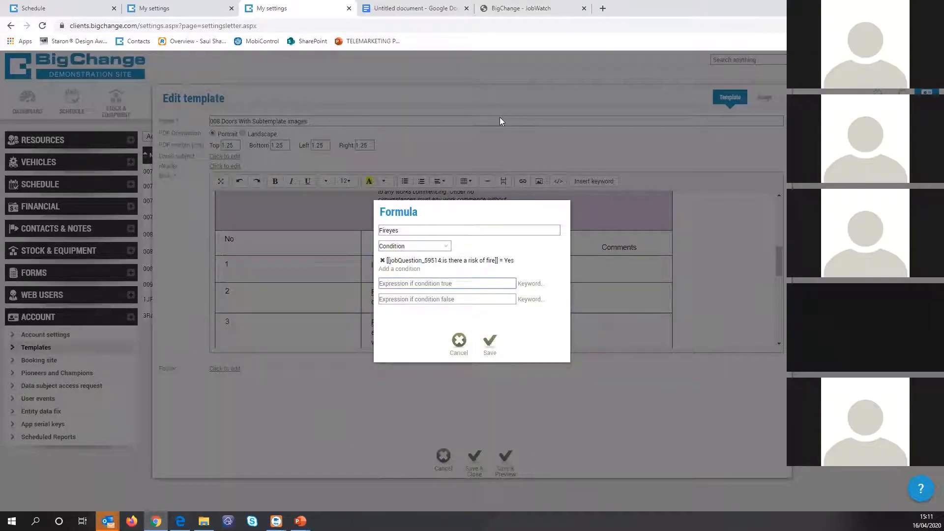
pyautogui.click(458, 344)
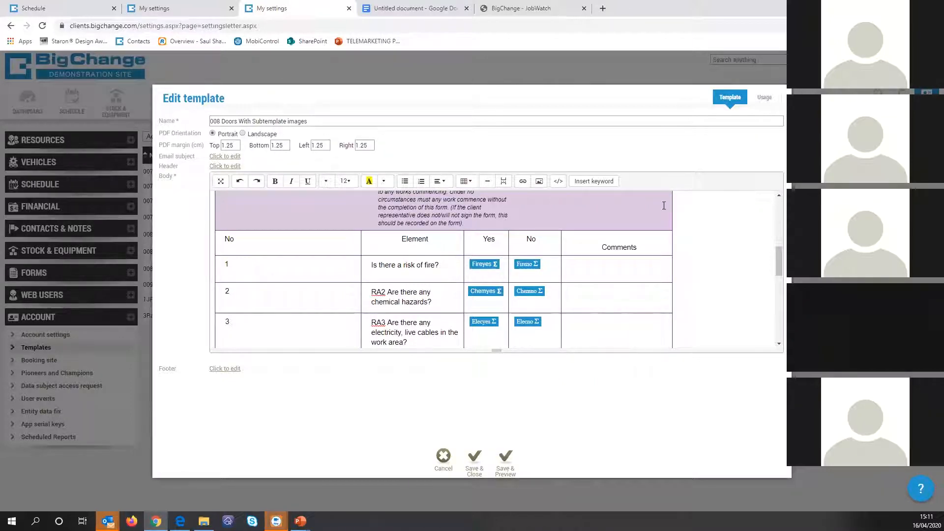
# Step: Open the existing Fireyes formula in the fire risk row and copy the image tag from its true expression
pyautogui.doubleClick(496, 264)
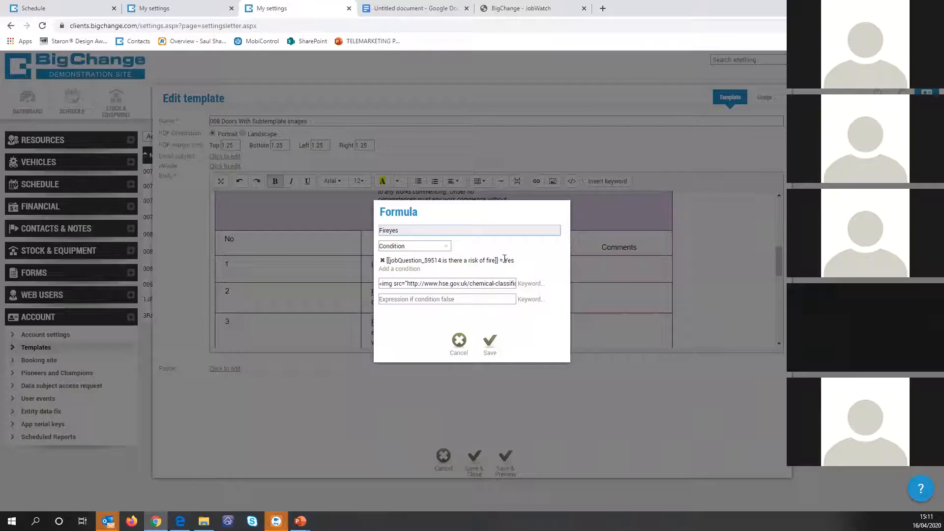
pyautogui.moveTo(408, 283); pyautogui.dragTo(413, 283)
pyautogui.click(396, 284)
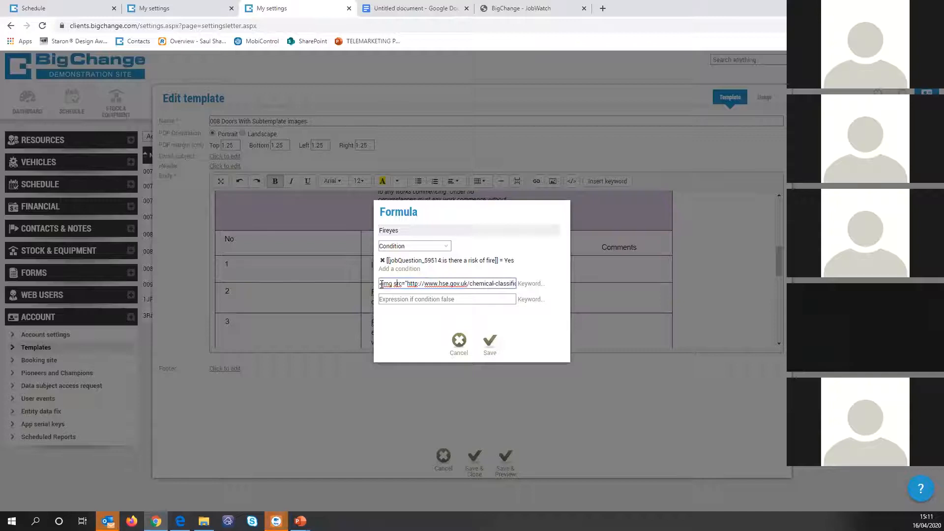
pyautogui.moveTo(382, 284); pyautogui.dragTo(499, 293)
pyautogui.hotkey('ctrl', 'c')
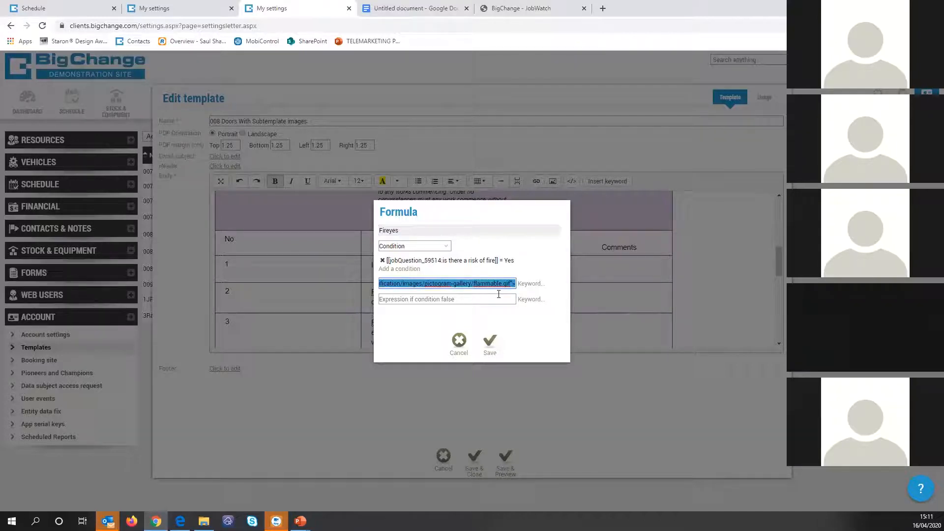
pyautogui.hotkey('alt', 'Tab')
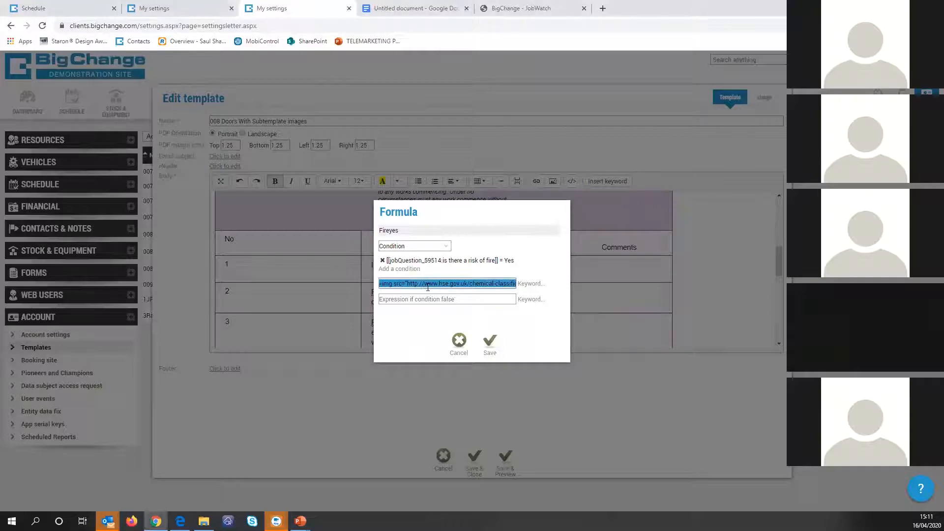
# Step: Take only the image URL from the Fireyes true expression and load flammable.gif in the JobWatch browser tab
pyautogui.click(408, 284)
pyautogui.moveTo(408, 284); pyautogui.dragTo(510, 291)
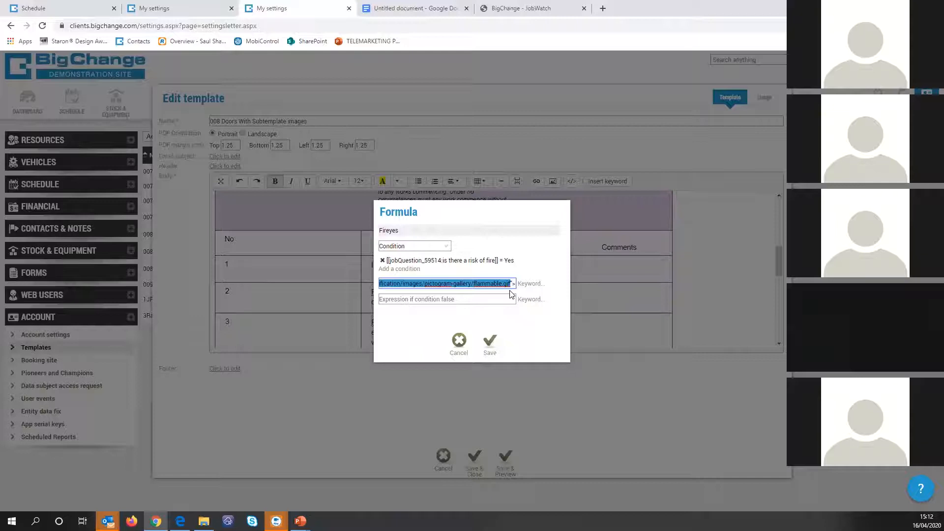
pyautogui.click(533, 10)
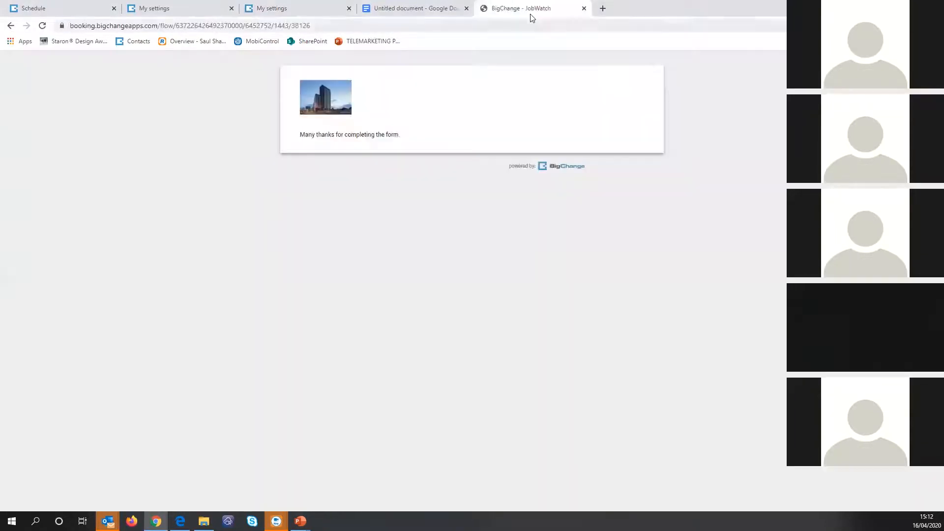
pyautogui.hotkey('ctrl', 'l')
pyautogui.hotkey('ctrl', 'v')
pyautogui.press('Return')
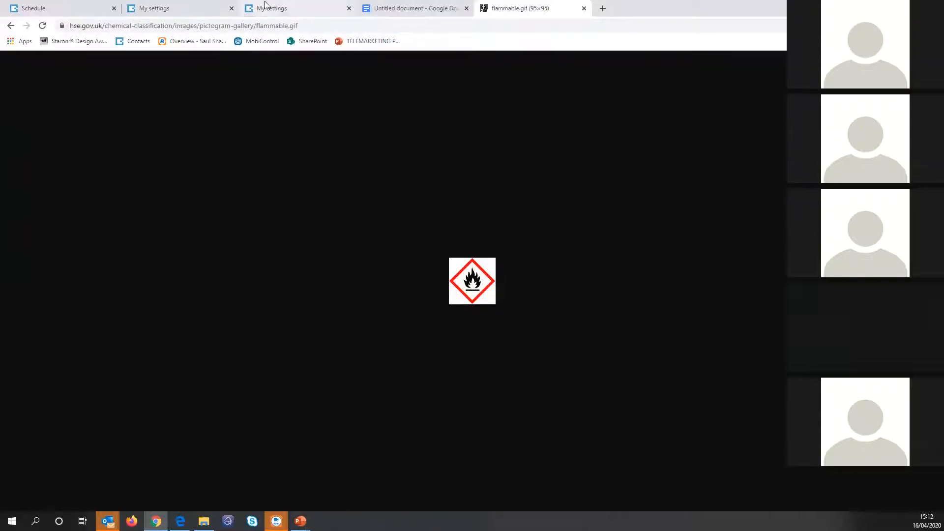
# Step: Return to the 008 Doors With Subtemplate images template and close the Fireyes formula without saving
pyautogui.click(158, 7)
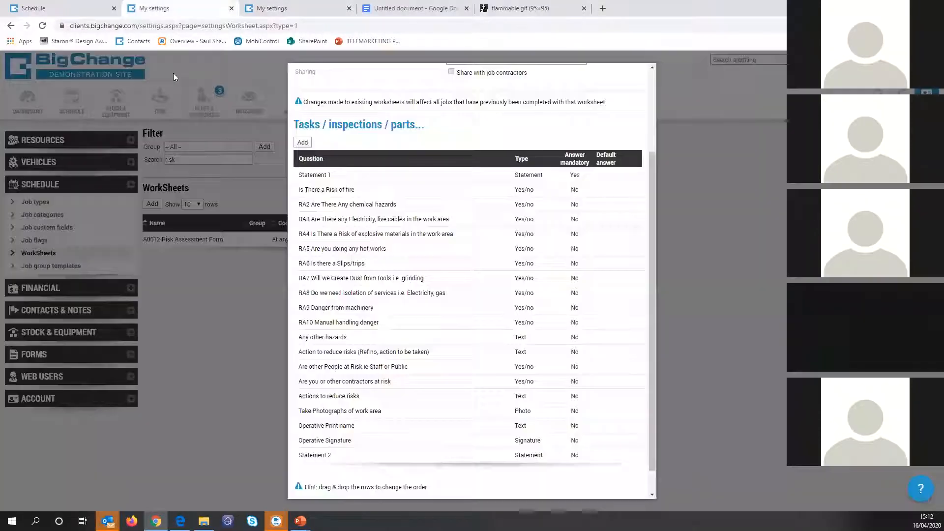
pyautogui.click(78, 8)
pyautogui.click(295, 9)
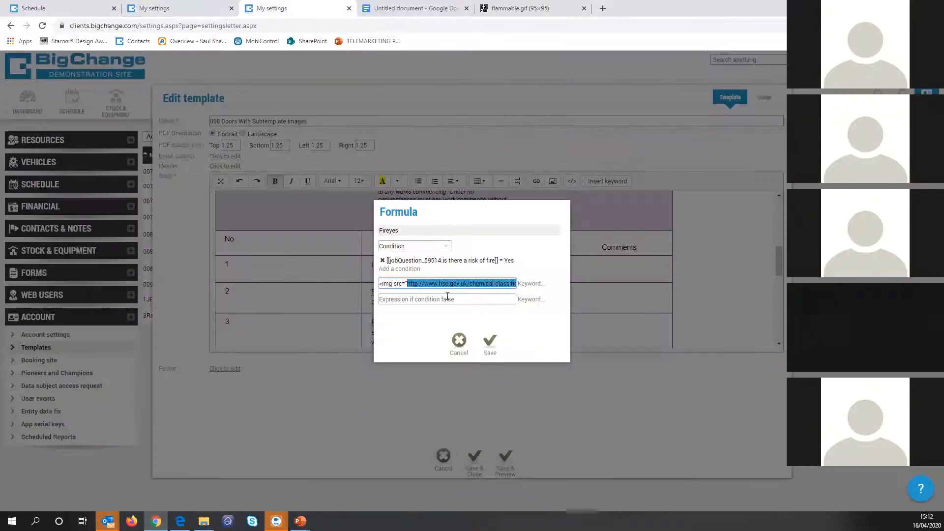
pyautogui.click(422, 301)
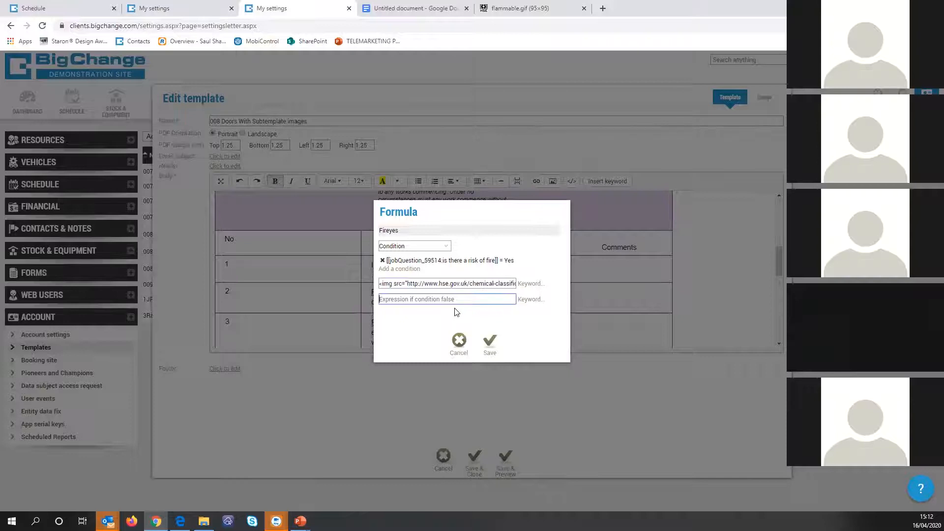
pyautogui.click(458, 342)
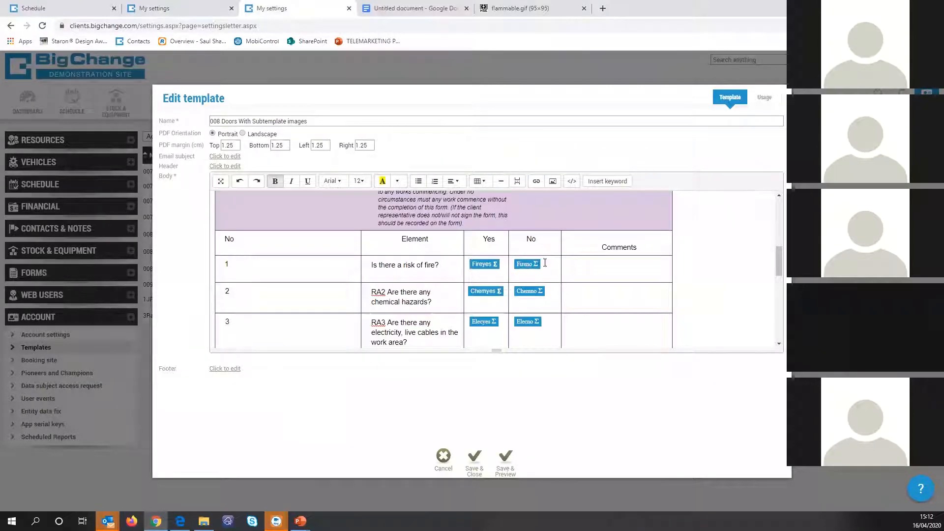
# Step: Open the Fireno formula, copy the image URL from its true expression, and load ticked.png in a new browser tab
pyautogui.doubleClick(535, 264)
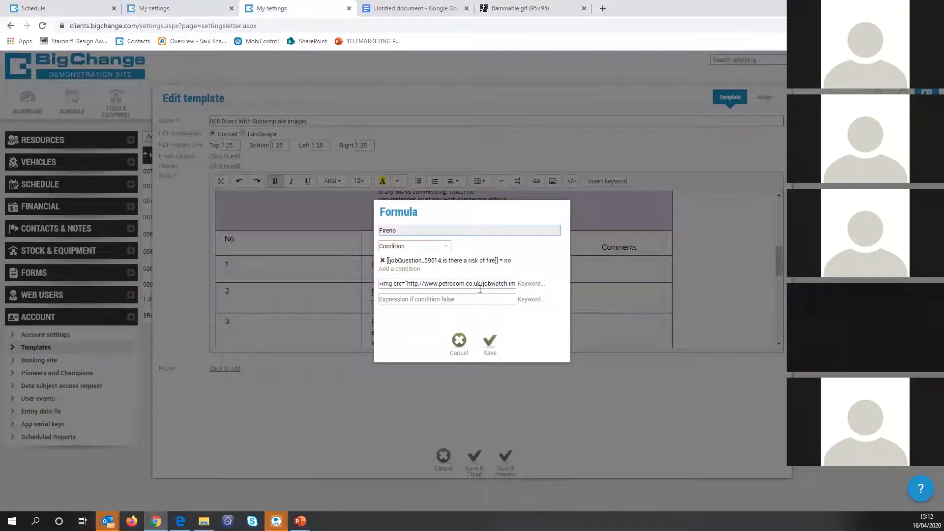
pyautogui.moveTo(409, 283); pyautogui.dragTo(446, 294)
pyautogui.hotkey('ctrl', 'c')
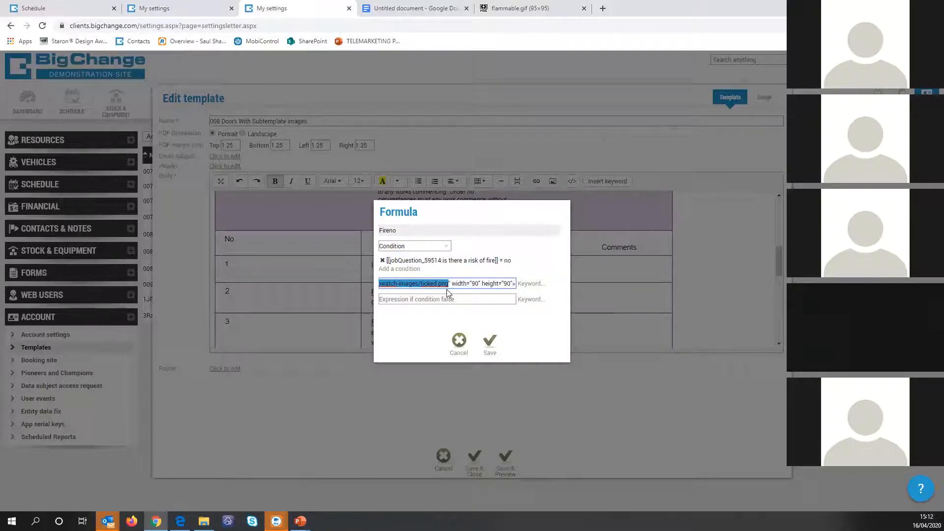
pyautogui.click(603, 8)
pyautogui.hotkey('ctrl', 'v')
pyautogui.press('Return')
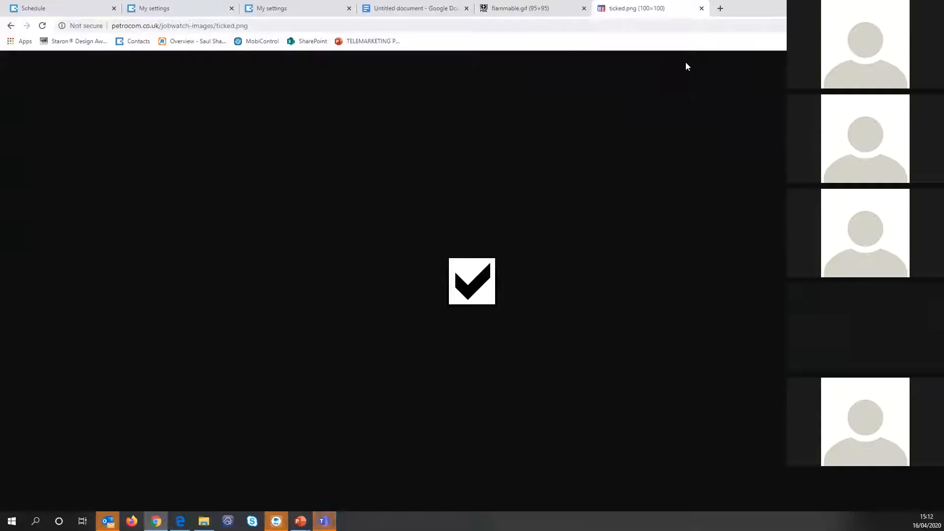
# Step: Go back to the template, review the Fireno formula again, and close it without changes
pyautogui.click(192, 7)
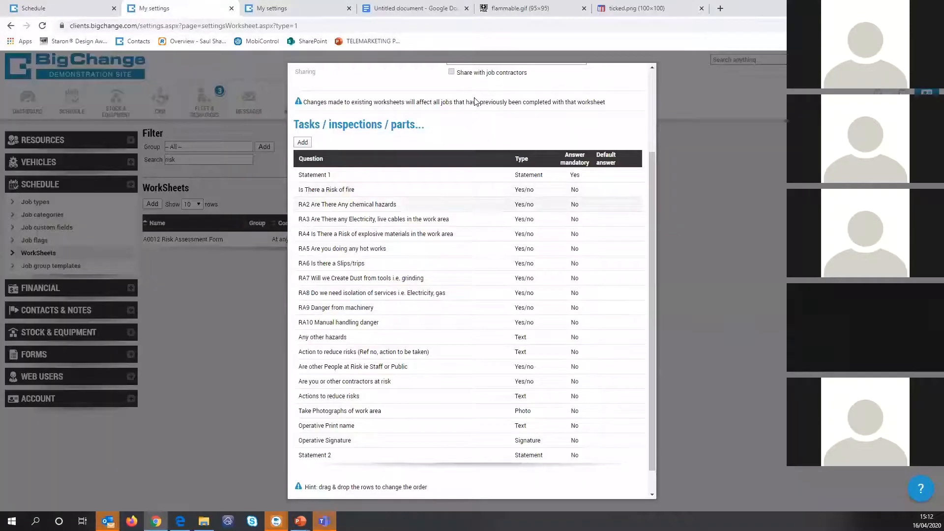
pyautogui.click(315, 5)
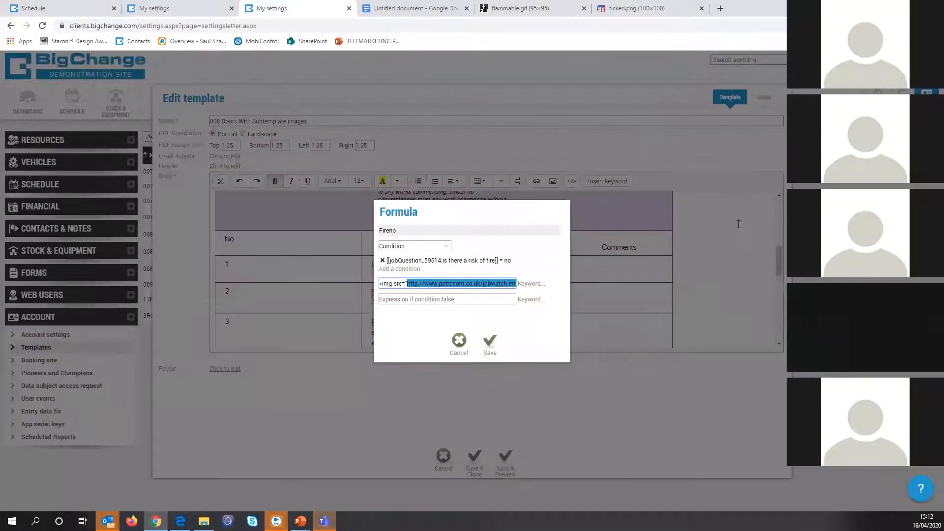
pyautogui.click(739, 224)
pyautogui.click(537, 265)
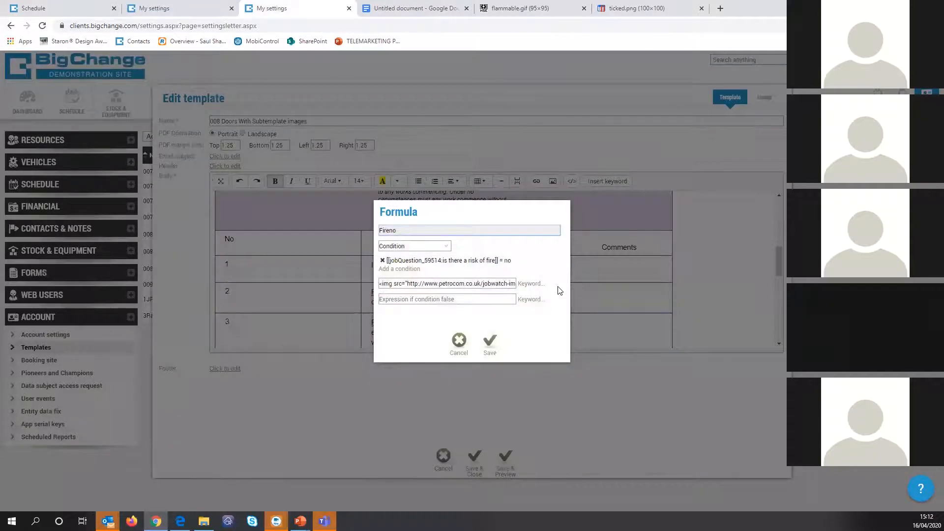
pyautogui.press('Escape')
# Step: Open the Chemyes formula in the chemical hazards row, copy its image URL, and load irritant.gif in a new browser tab
pyautogui.scroll(-1, 555, 275)
pyautogui.scroll(-1, 555, 274)
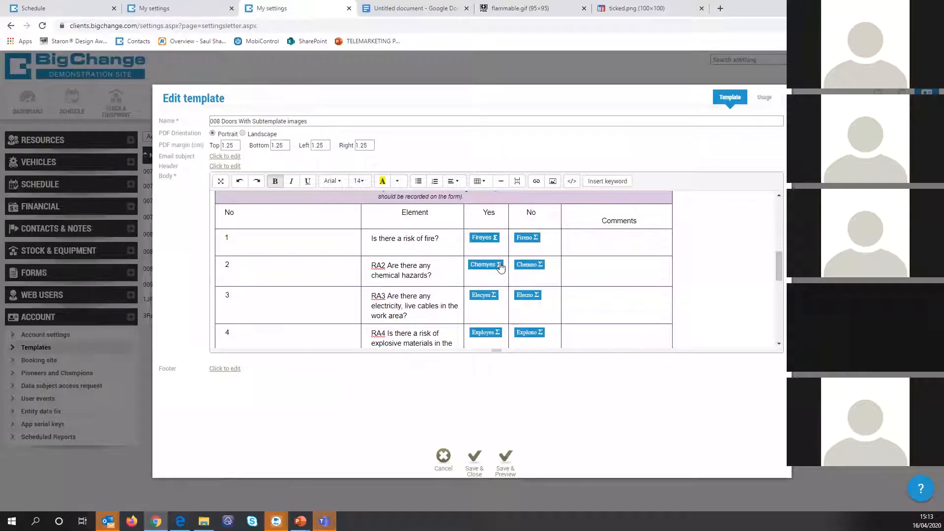
pyautogui.click(499, 265)
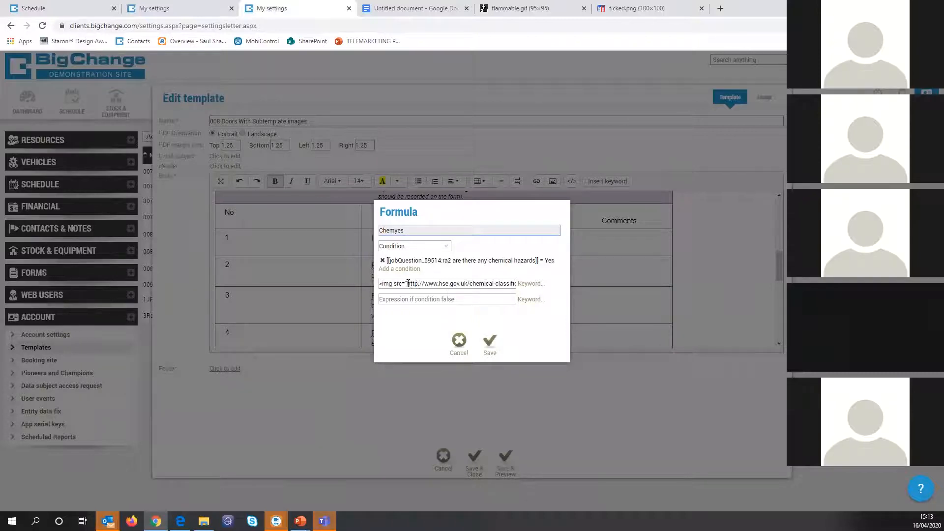
pyautogui.moveTo(409, 284); pyautogui.dragTo(509, 284)
pyautogui.hotkey('ctrl', 'c')
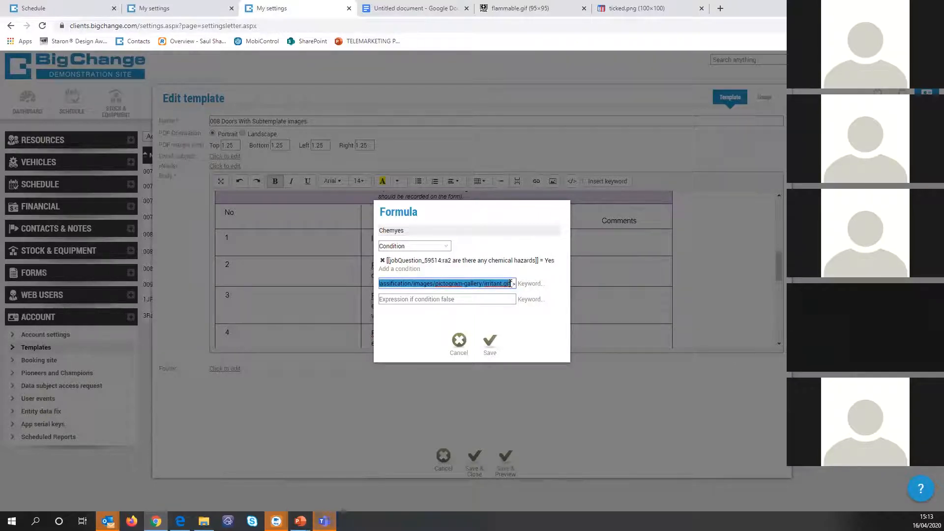
pyautogui.click(721, 8)
pyautogui.hotkey('ctrl', 'v')
pyautogui.press('Return')
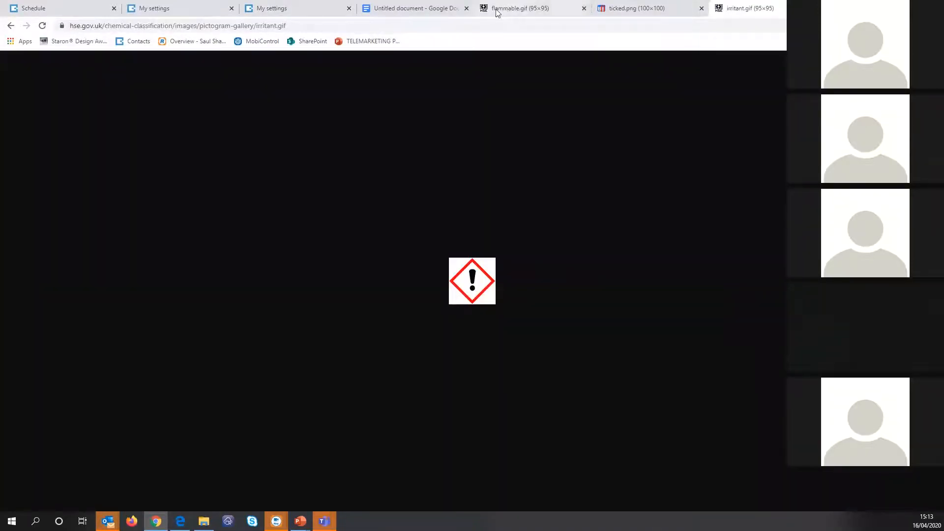
# Step: Return to the template, cancel the Chemyes formula, and show more of the risk assessment rows
pyautogui.click(179, 5)
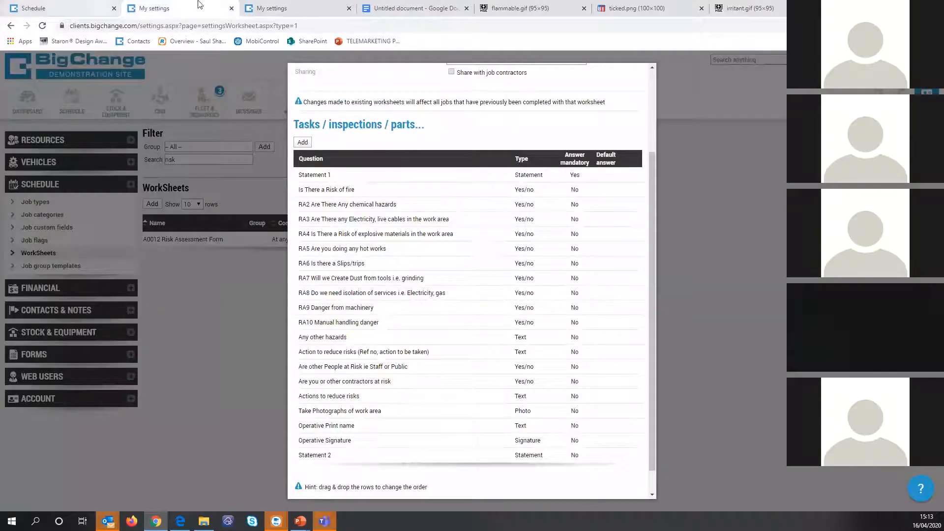
pyautogui.click(320, 5)
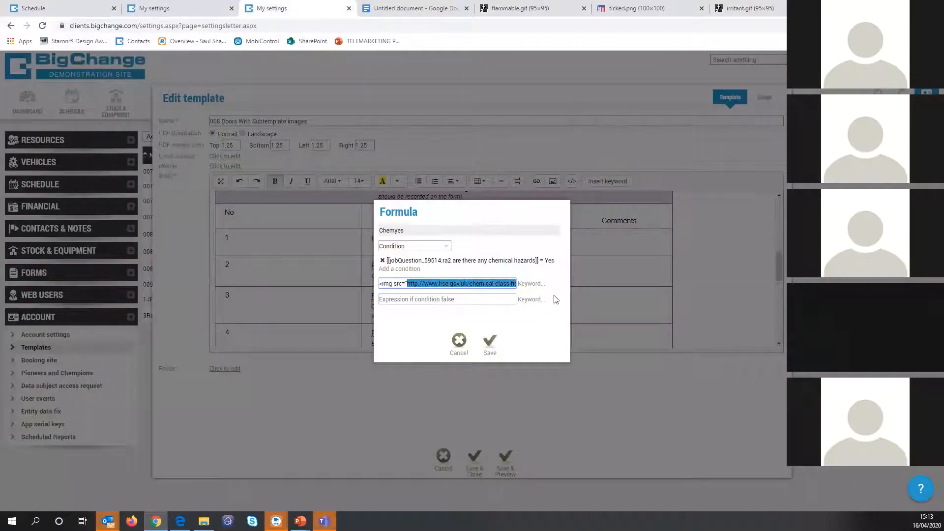
pyautogui.click(464, 298)
pyautogui.click(460, 341)
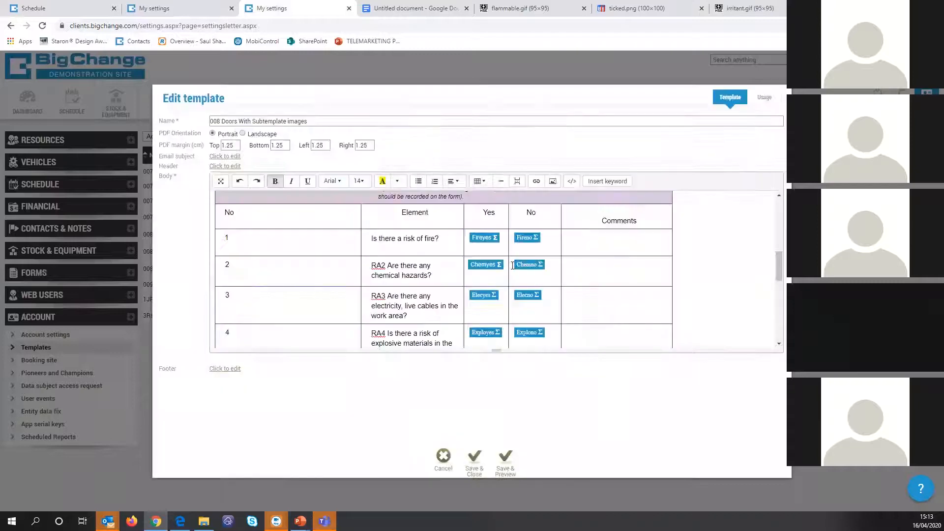
pyautogui.click(544, 263)
pyautogui.scroll(-2, 545, 266)
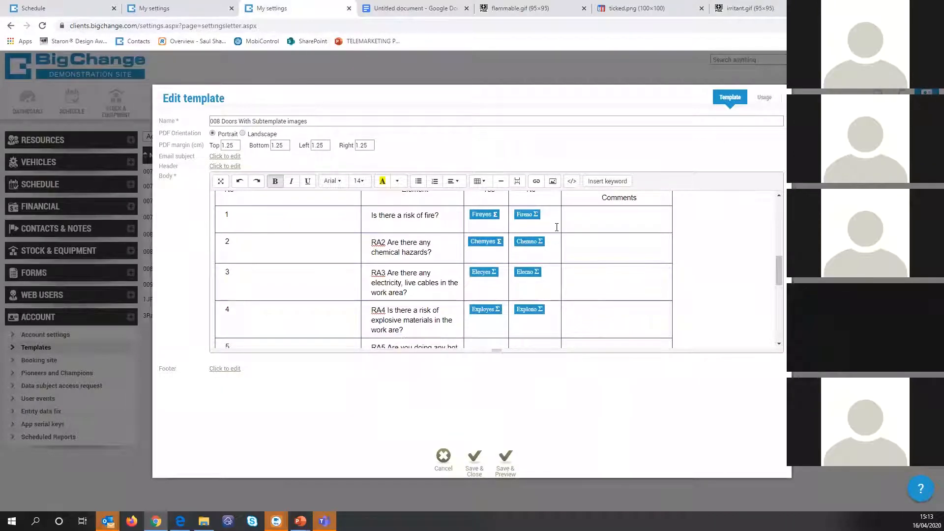
# Step: Review the template's risk assessment rows from RA4 to RA10, including the empty Yes and No cells from RA5 onwards
pyautogui.scroll(-2, 557, 228)
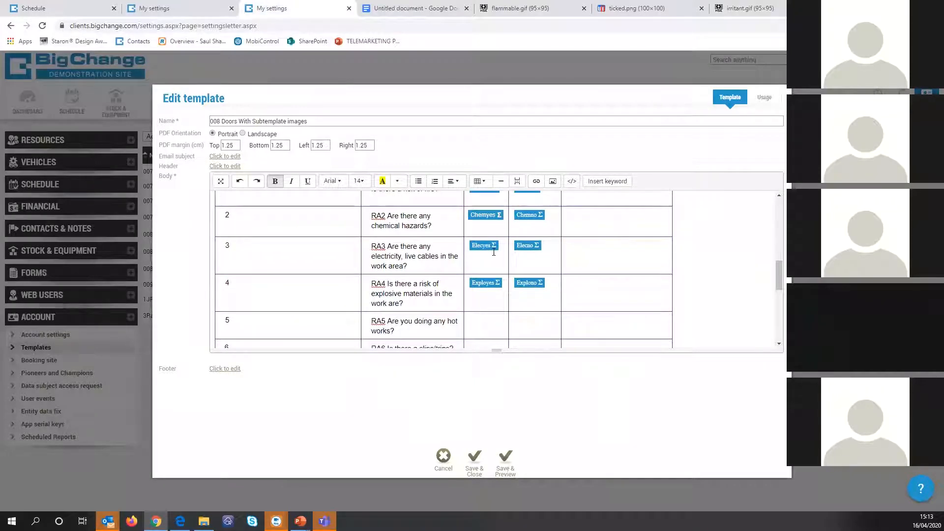
pyautogui.moveTo(406, 294); pyautogui.dragTo(459, 304)
pyautogui.click(494, 304)
pyautogui.scroll(-3, 494, 304)
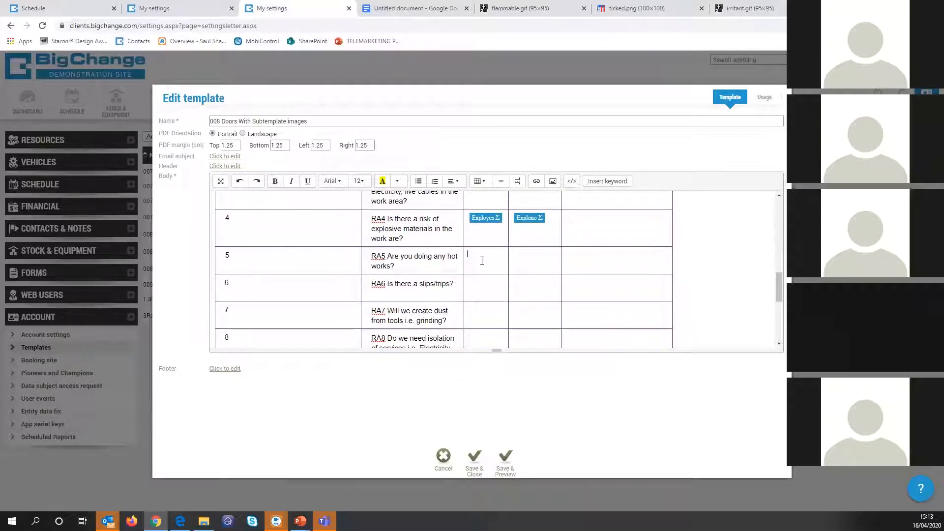
pyautogui.scroll(-3, 482, 261)
pyautogui.scroll(2, 480, 263)
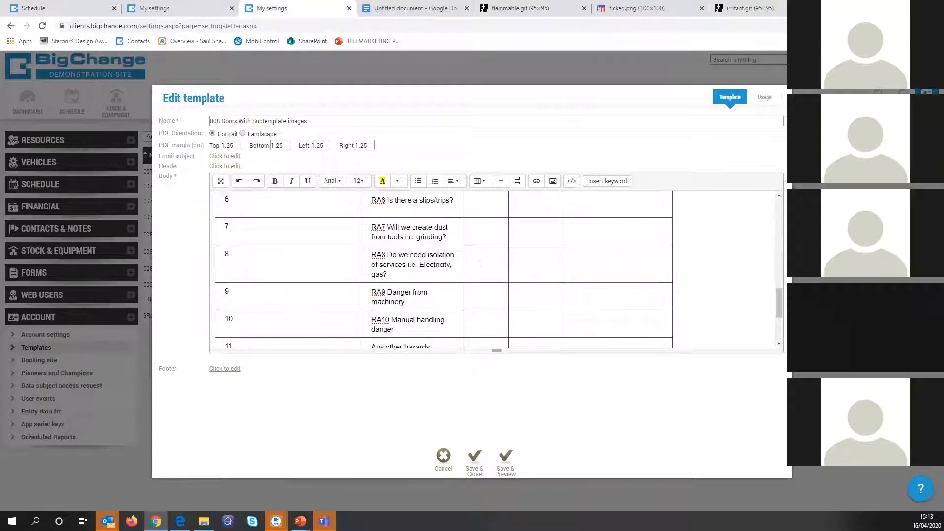
pyautogui.click(477, 263)
pyautogui.scroll(-1, 513, 262)
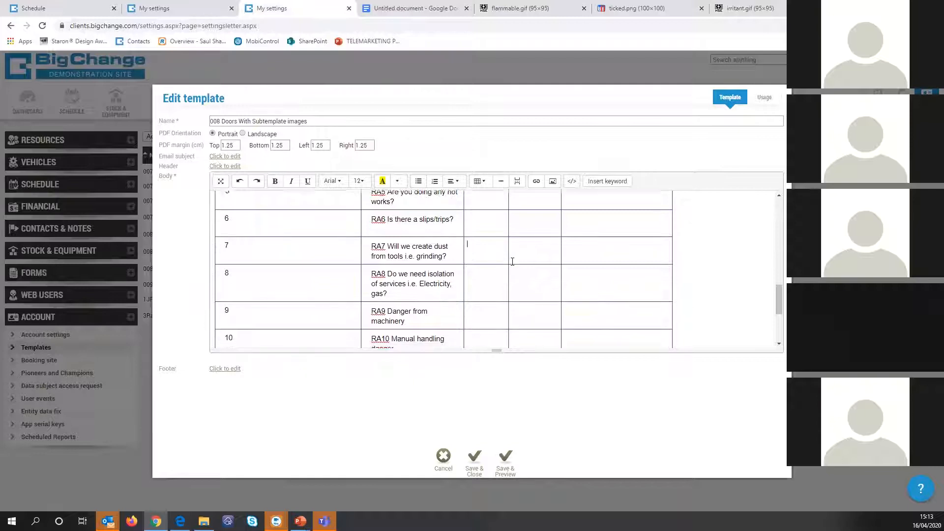
pyautogui.rightClick(512, 262)
pyautogui.click(485, 267)
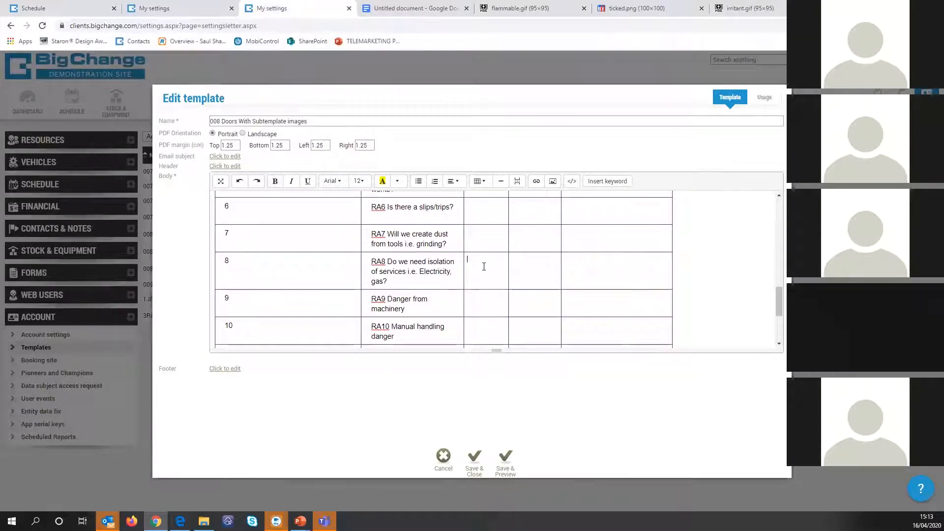
# Step: Compare the formula rows with the remaining hazard rows, look over the RESULT section, and return to the start of the template body
pyautogui.scroll(-1, 484, 267)
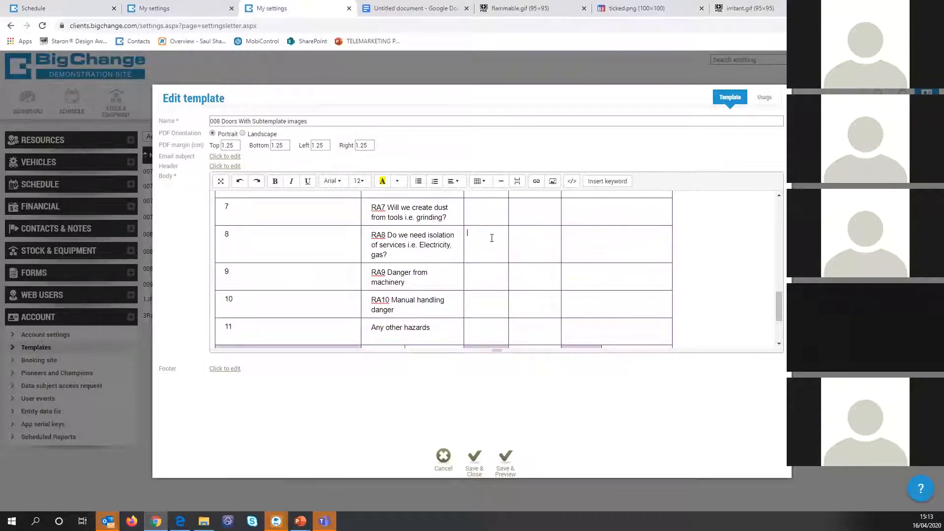
pyautogui.scroll(8, 521, 238)
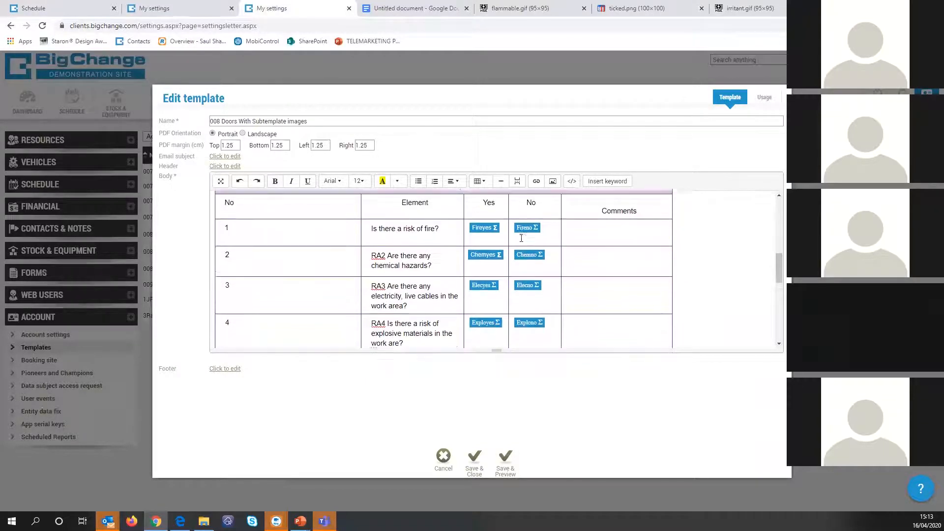
pyautogui.scroll(-8, 522, 238)
pyautogui.scroll(-1, 522, 238)
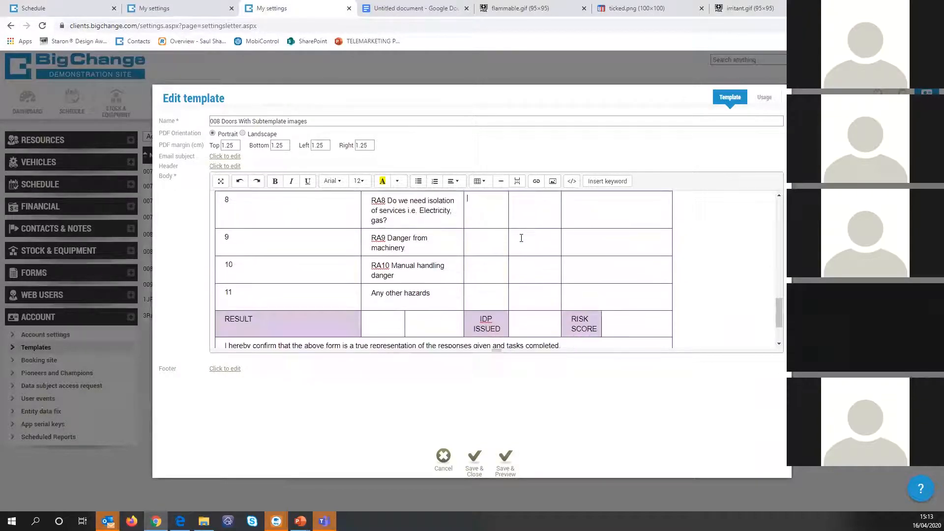
pyautogui.scroll(-3, 466, 242)
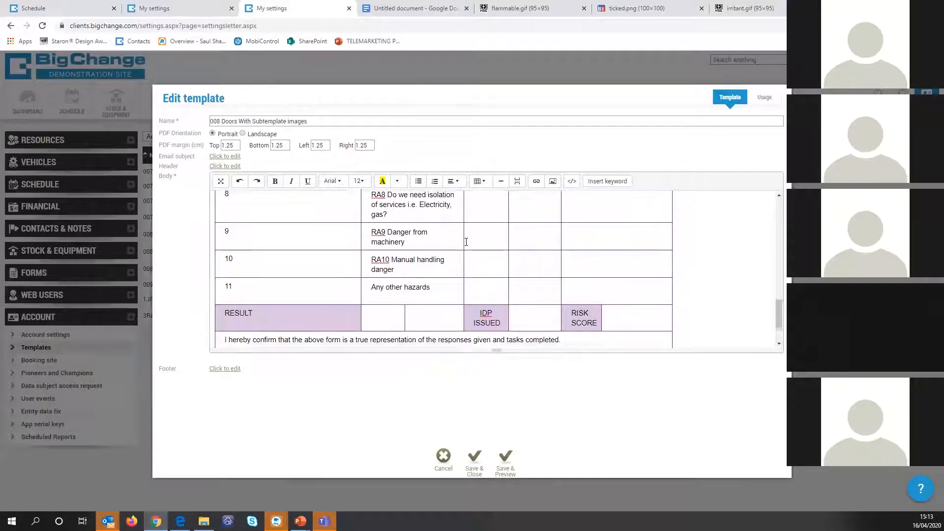
pyautogui.scroll(3, 466, 242)
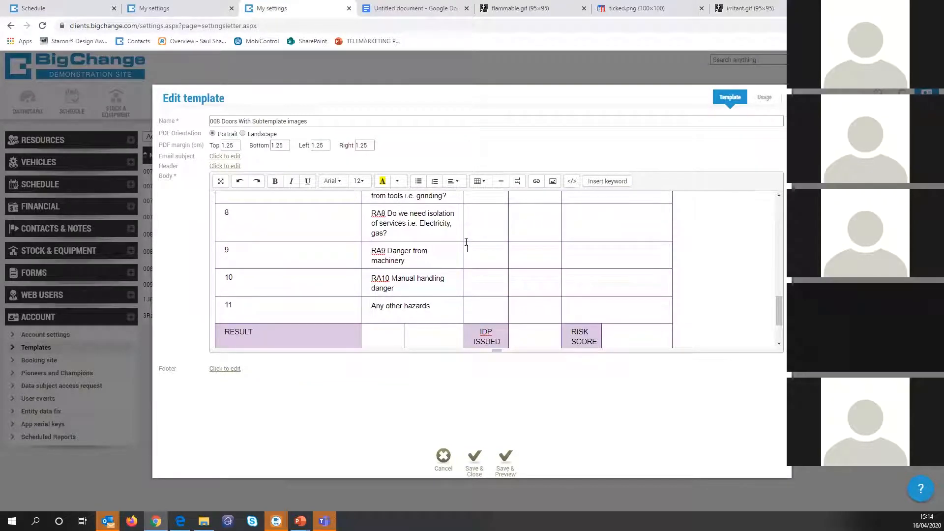
pyautogui.scroll(10, 466, 242)
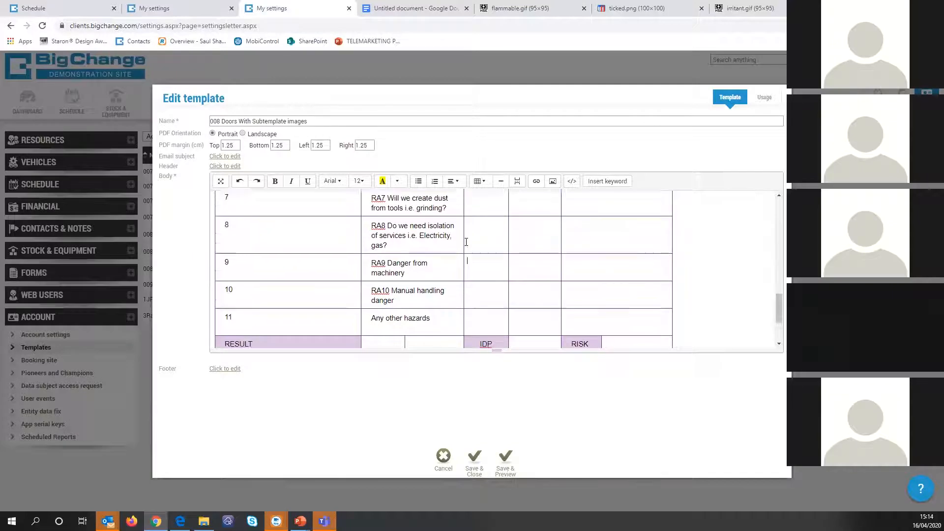
pyautogui.scroll(10, 466, 242)
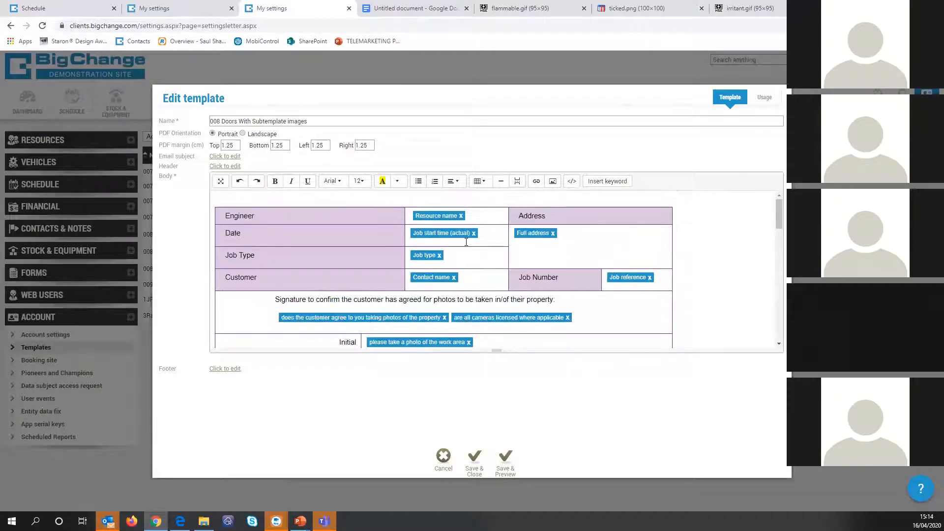
# Step: Switch to the untitled Google Docs document and select the second cell in the table's second row
pyautogui.click(416, 8)
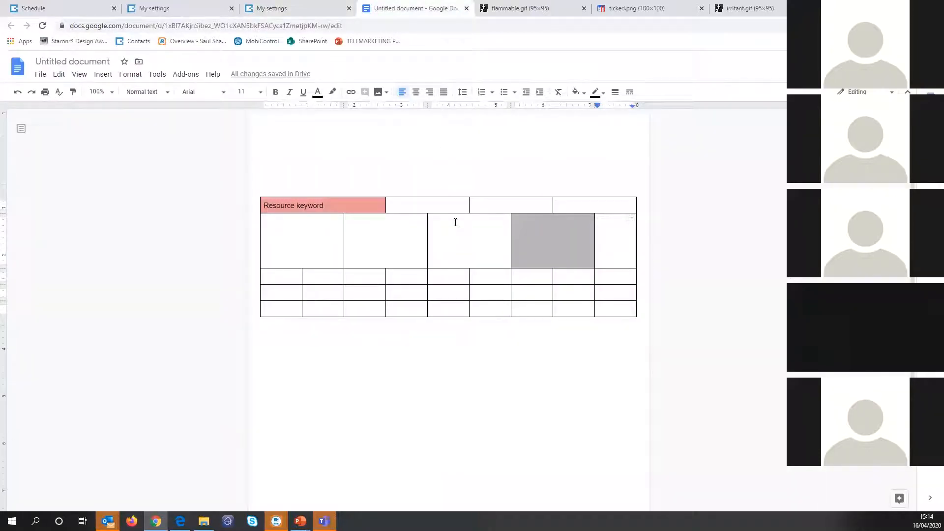
pyautogui.click(464, 278)
pyautogui.hotkey('ctrl', 'z')
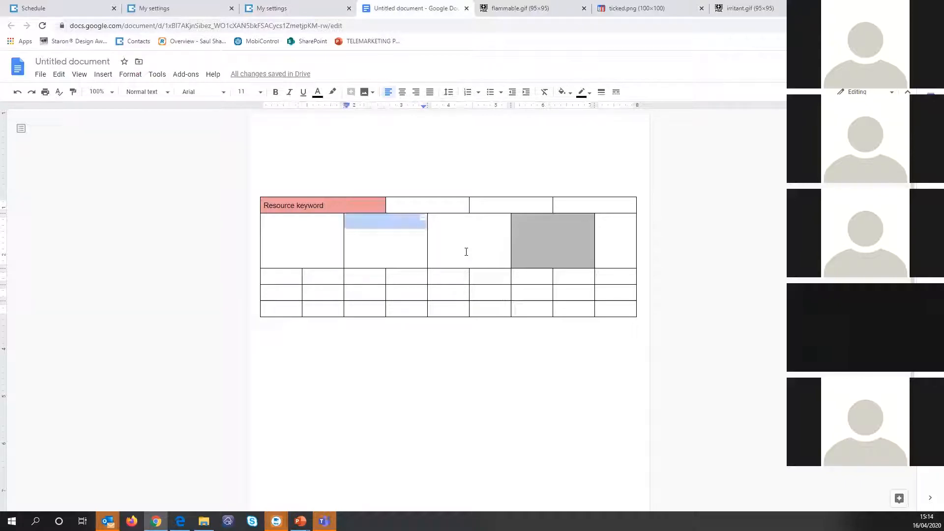
# Step: Return to the BigChange template and compare its shaded Job Type and Customer rows with the Google Docs table
pyautogui.click(276, 5)
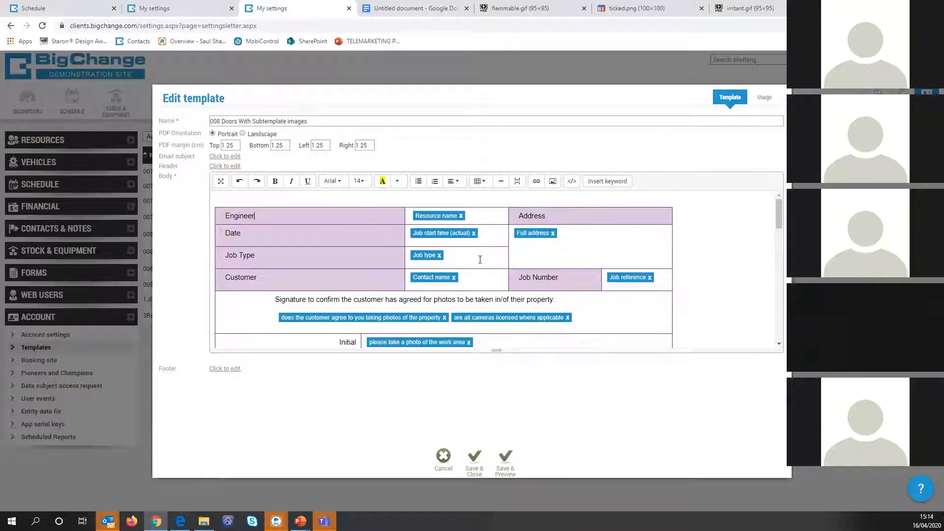
pyautogui.click(438, 261)
pyautogui.scroll(-1, 438, 261)
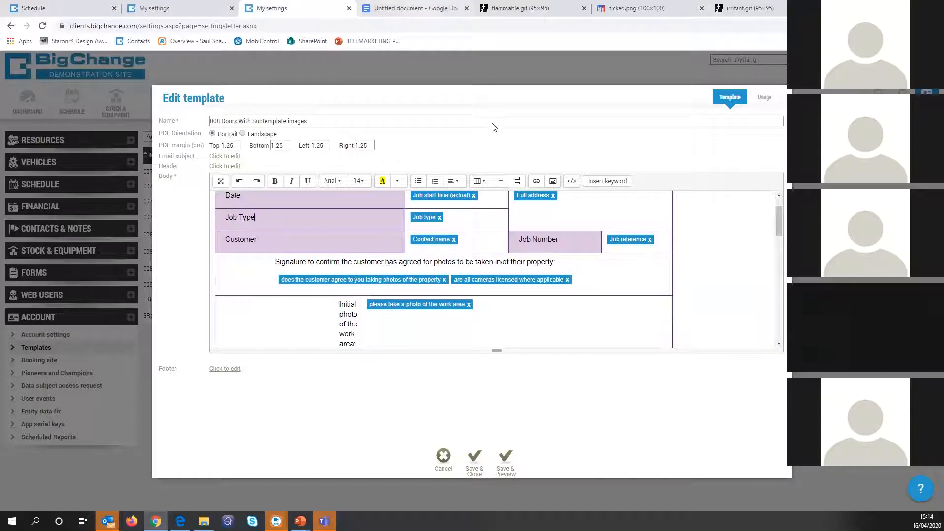
pyautogui.click(416, 11)
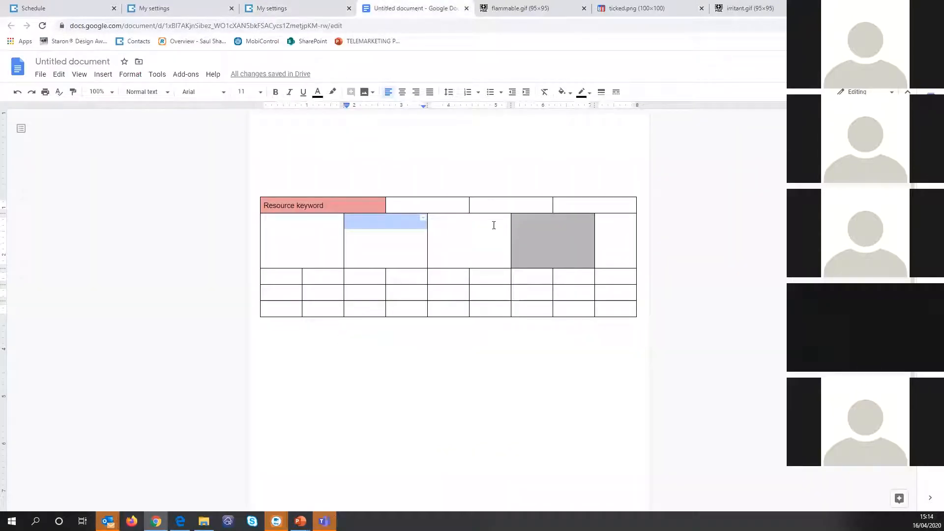
pyautogui.click(311, 7)
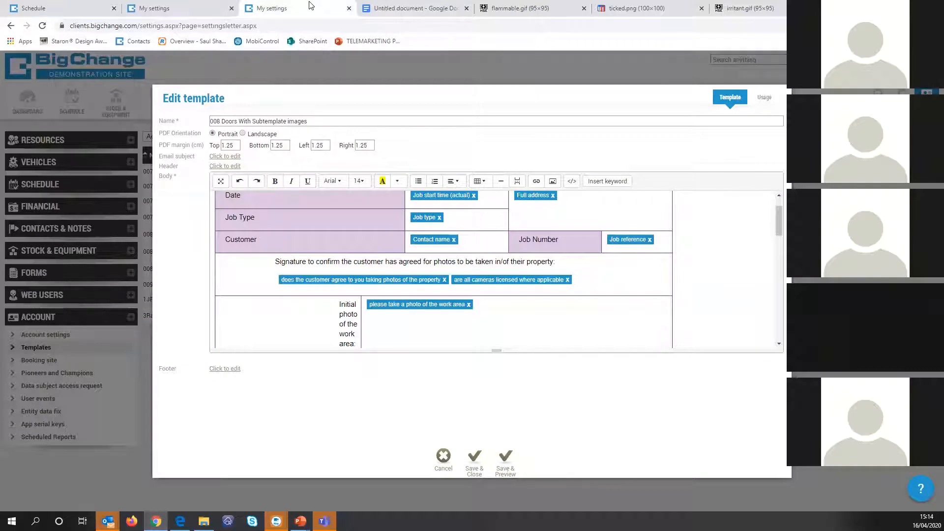
# Step: In the Google Docs table, shade the selected second-row cell light red to match the Resource keyword cell
pyautogui.click(429, 8)
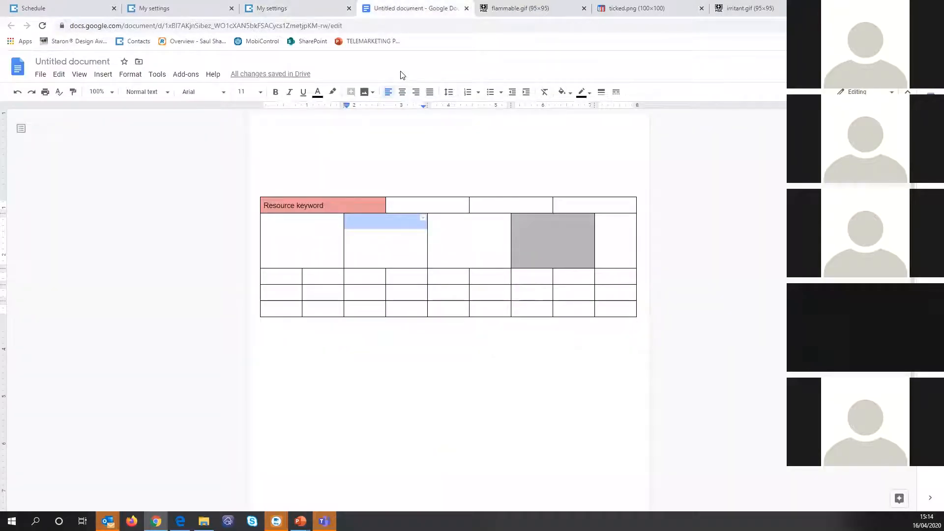
pyautogui.click(561, 93)
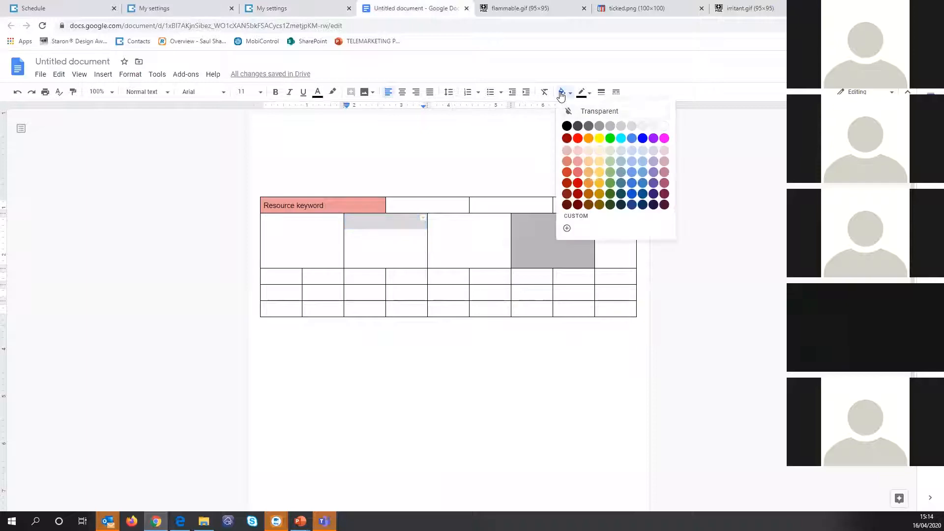
pyautogui.click(578, 161)
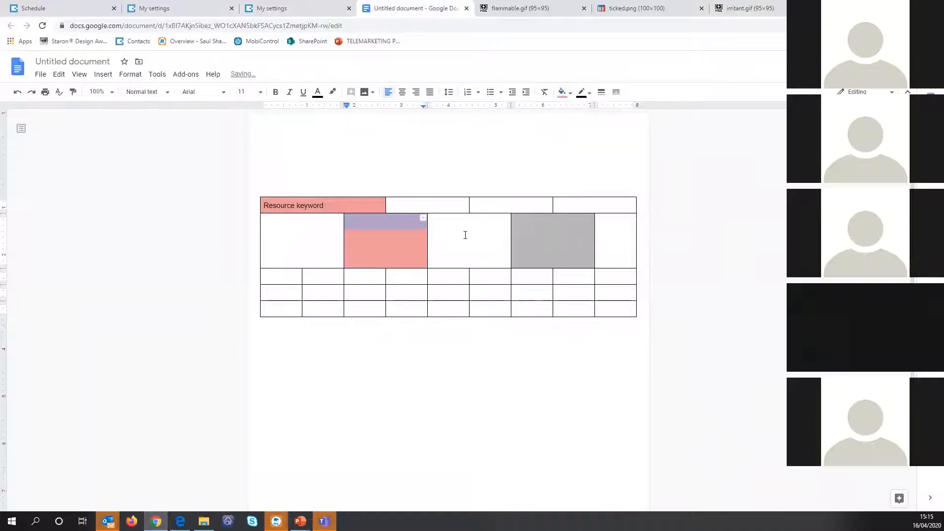
pyautogui.click(465, 235)
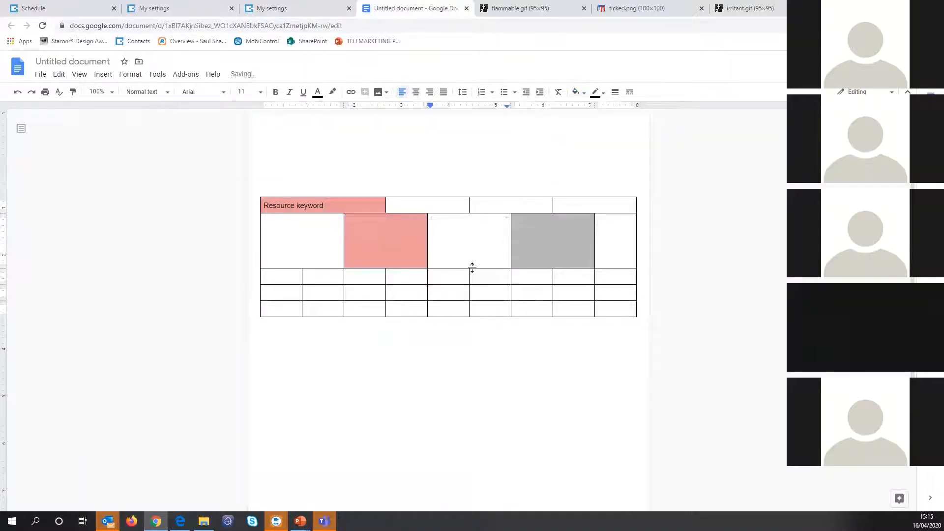
# Step: Revisit the template's customer and photo rows, and open the job's 008 Doors With Subtemplate images PDF from the schedule
pyautogui.click(295, 7)
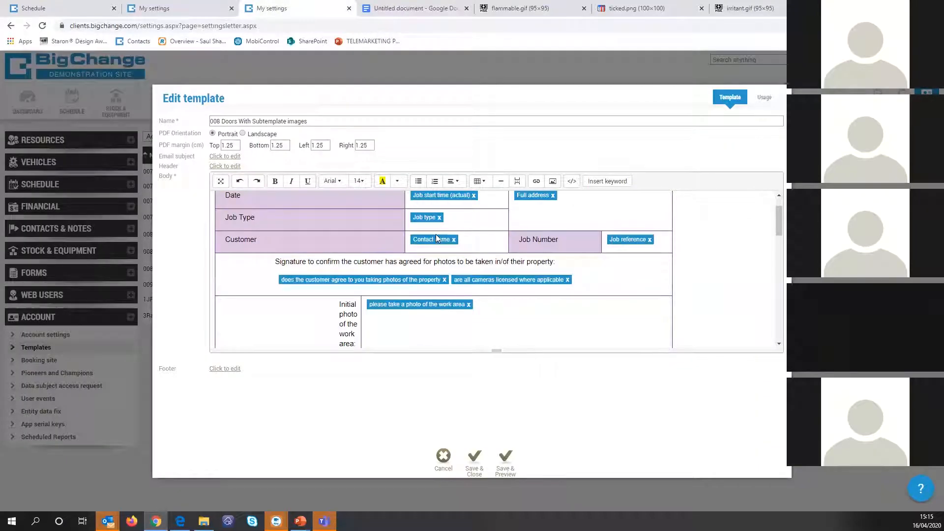
pyautogui.scroll(-1, 436, 234)
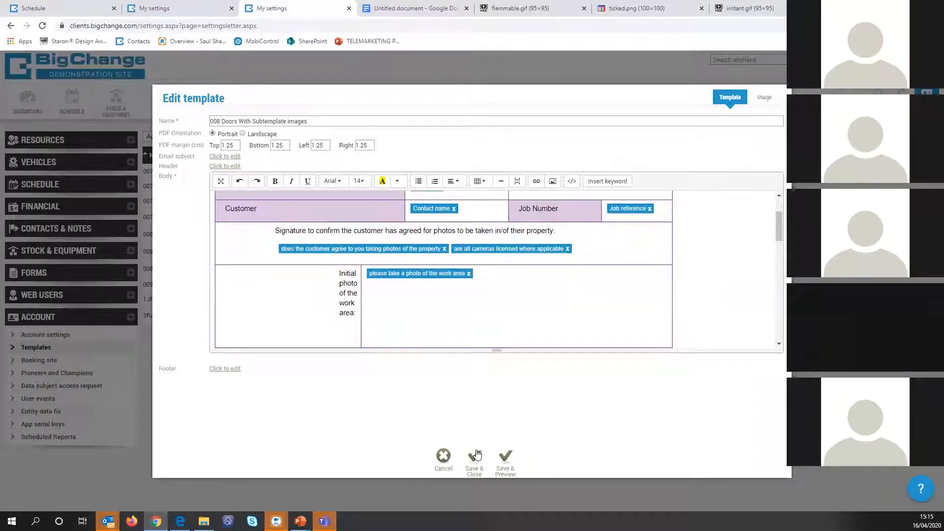
pyautogui.click(62, 7)
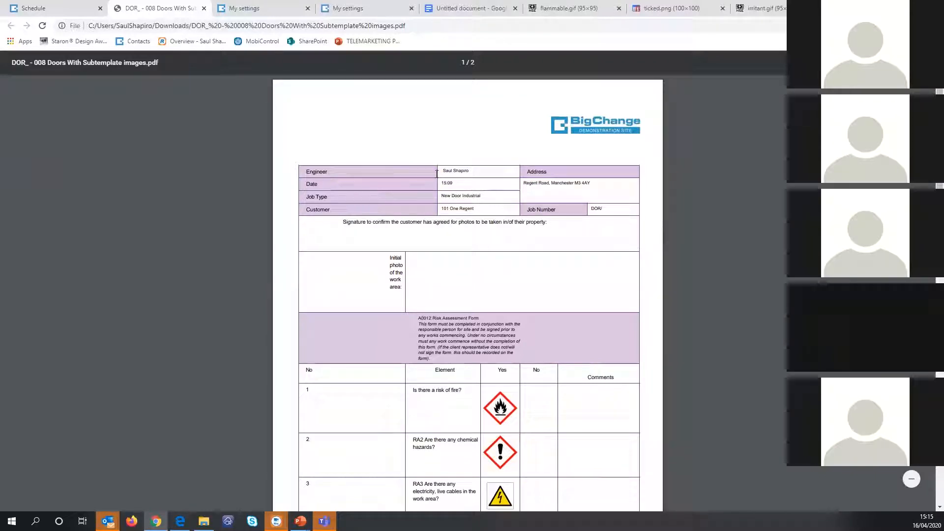
# Step: Examine the engineer, date and job type values and the Yes and No images in the PDF's risk assessment table
pyautogui.moveTo(475, 171); pyautogui.dragTo(448, 186)
pyautogui.click(501, 189)
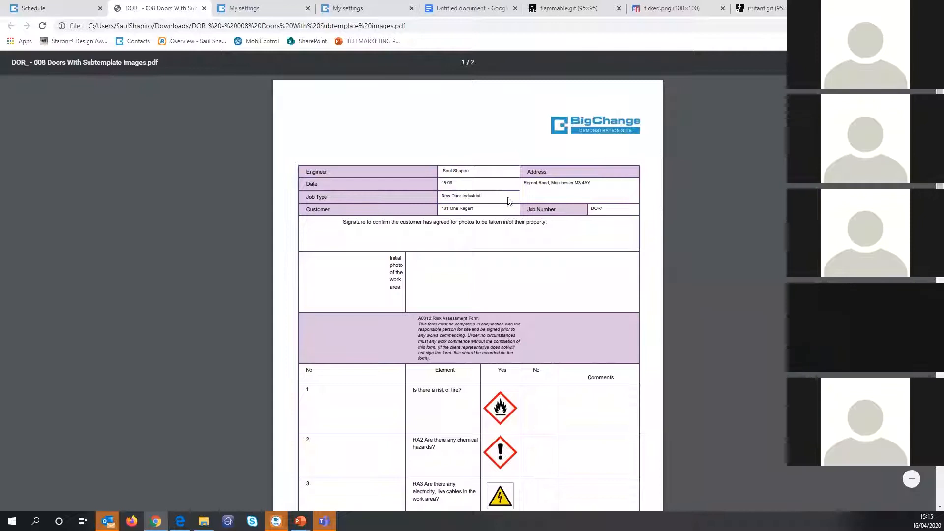
pyautogui.moveTo(458, 196); pyautogui.dragTo(473, 196)
pyautogui.click(464, 214)
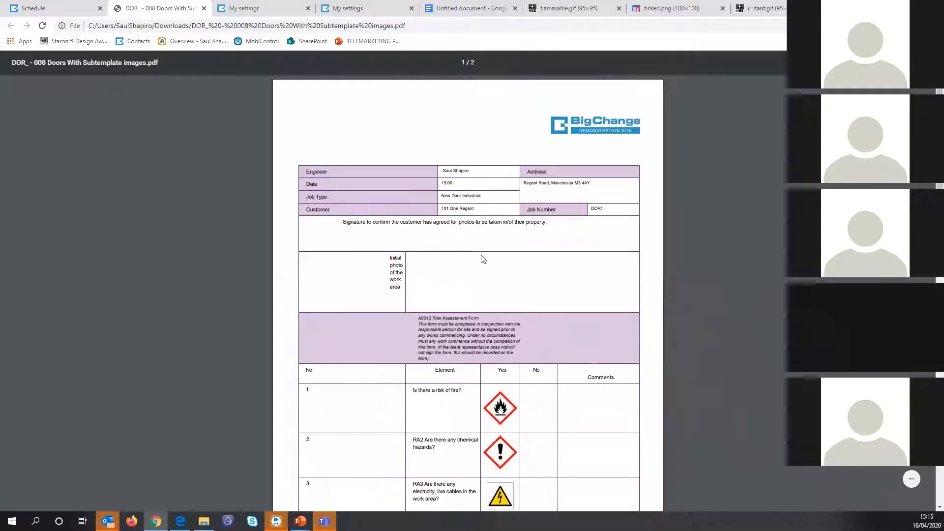
pyautogui.scroll(-3, 481, 261)
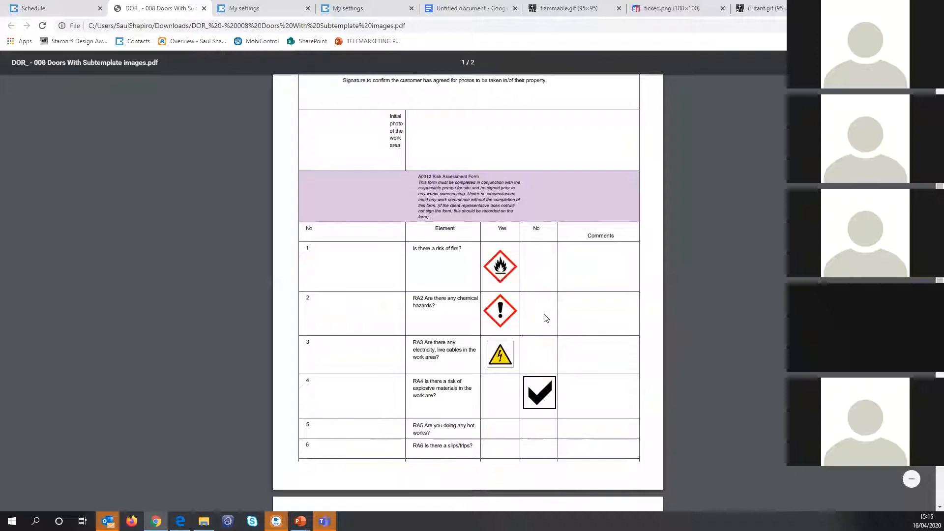
# Step: Review the A0012 Risk Assessment Form worksheet's settings and questions, and go back to the matching rows in the template
pyautogui.hotkey('ctrl', 'Tab')
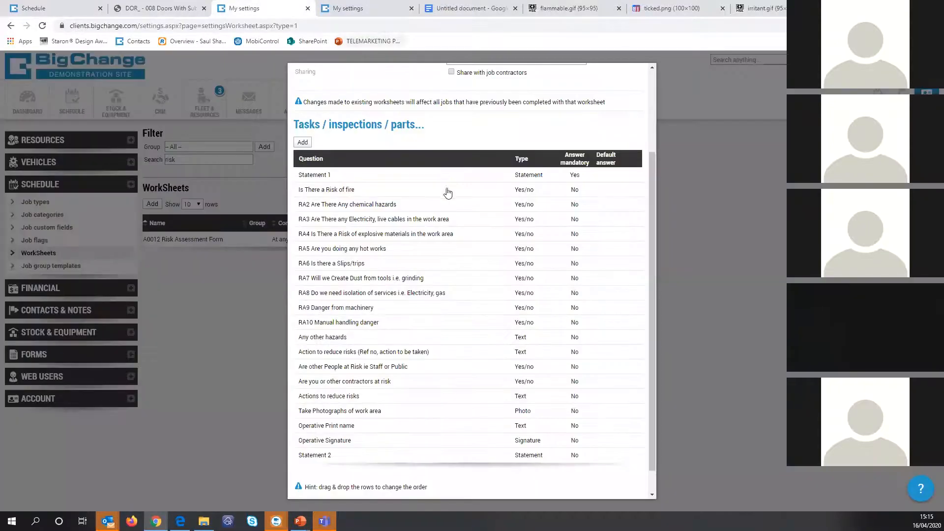
pyautogui.scroll(5, 458, 191)
pyautogui.hotkey('ctrl', 'Tab')
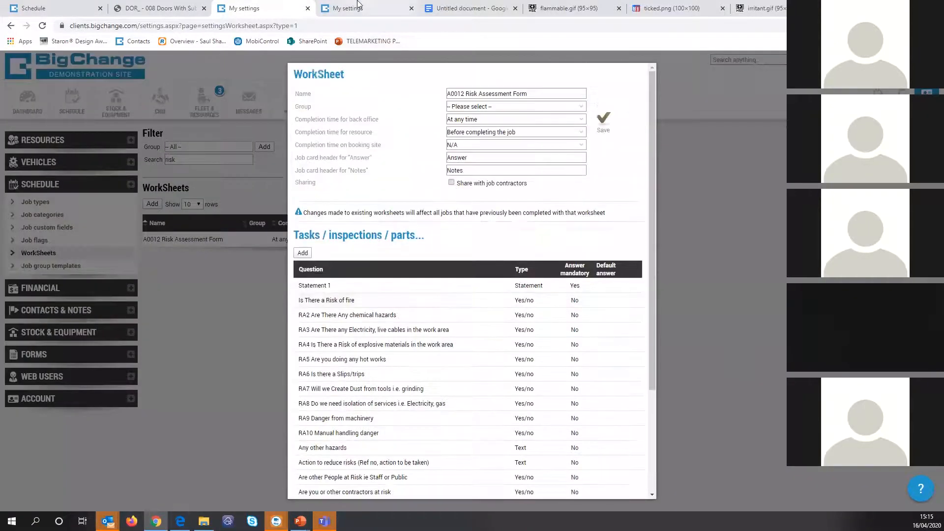
pyautogui.scroll(-5, 459, 287)
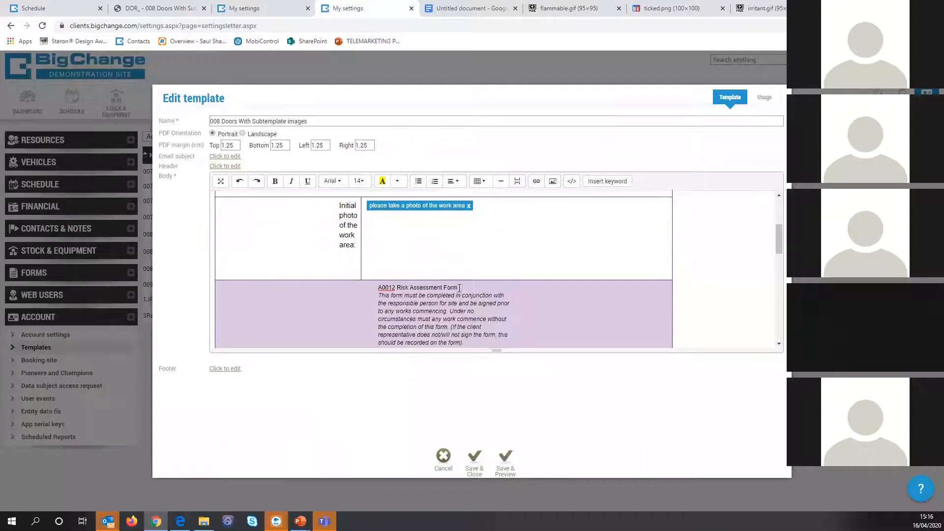
pyautogui.scroll(-2, 459, 288)
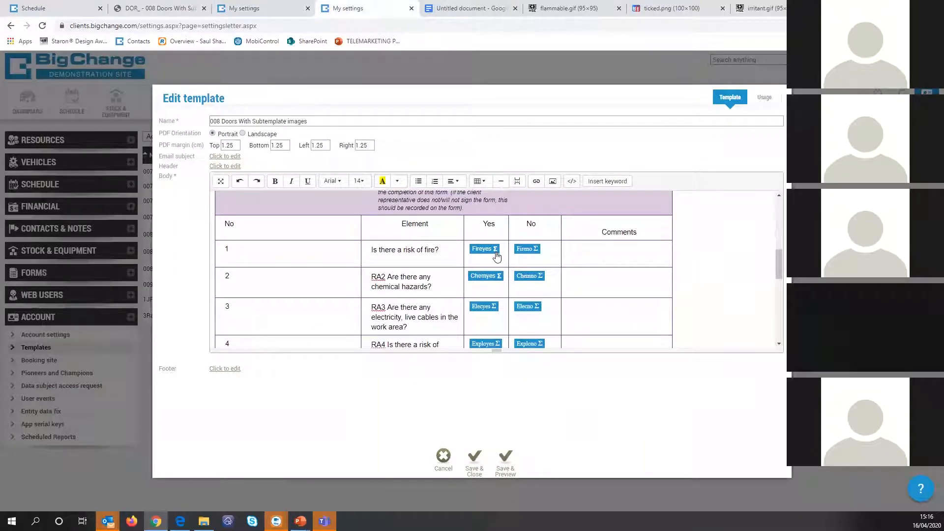
# Step: In the Fireyes formula, start a new condition on the A0012 Risk Assessment Form worksheet question Any other hazards
pyautogui.doubleClick(489, 248)
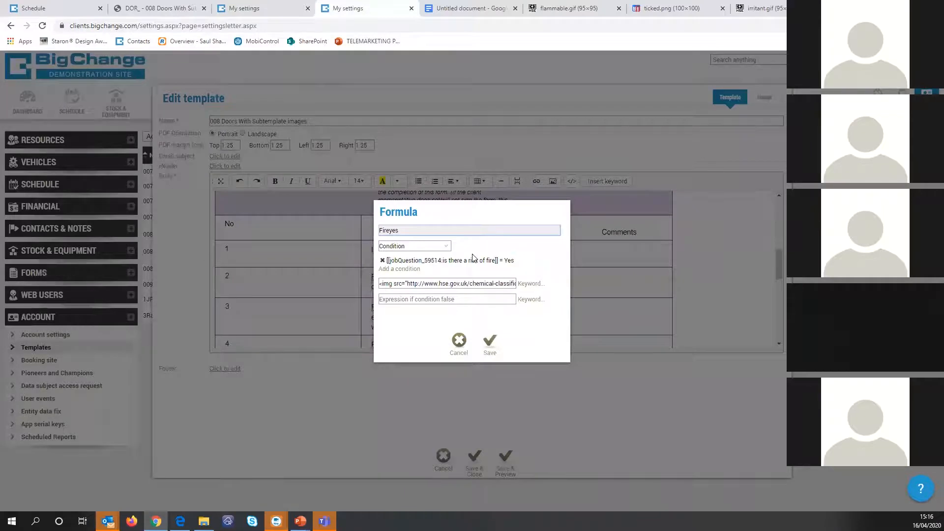
pyautogui.click(434, 269)
pyautogui.click(518, 243)
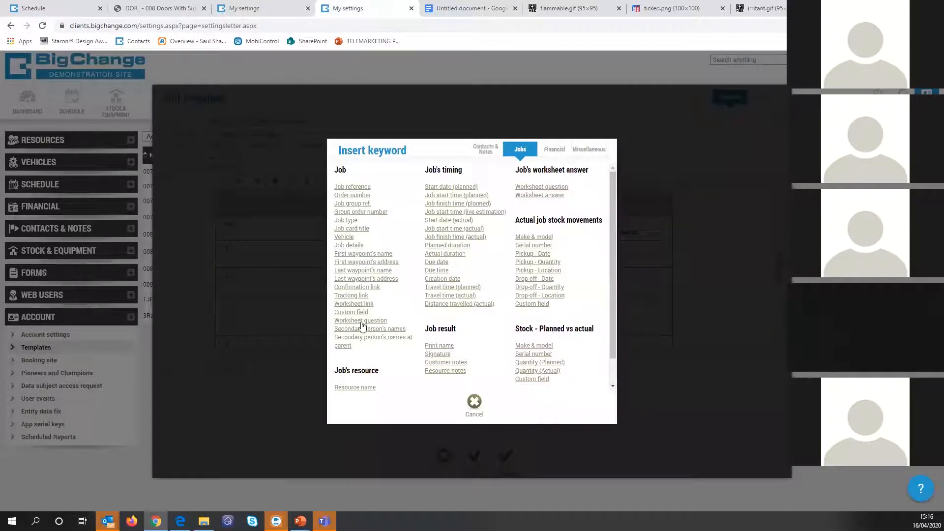
pyautogui.click(362, 322)
pyautogui.click(481, 262)
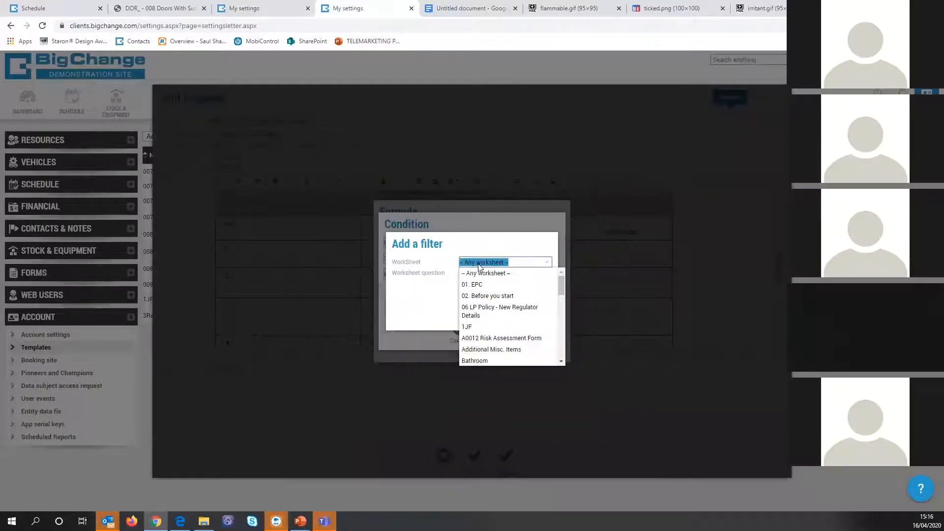
pyautogui.click(481, 338)
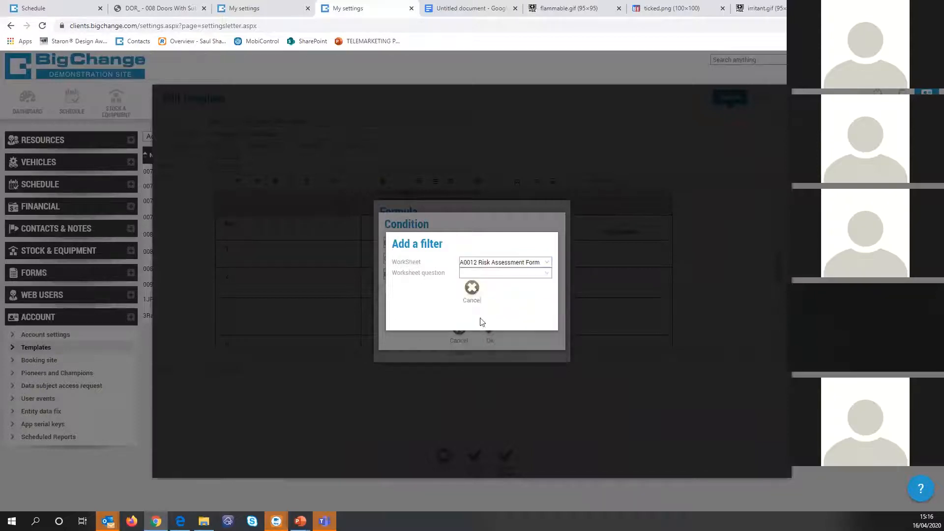
pyautogui.click(471, 274)
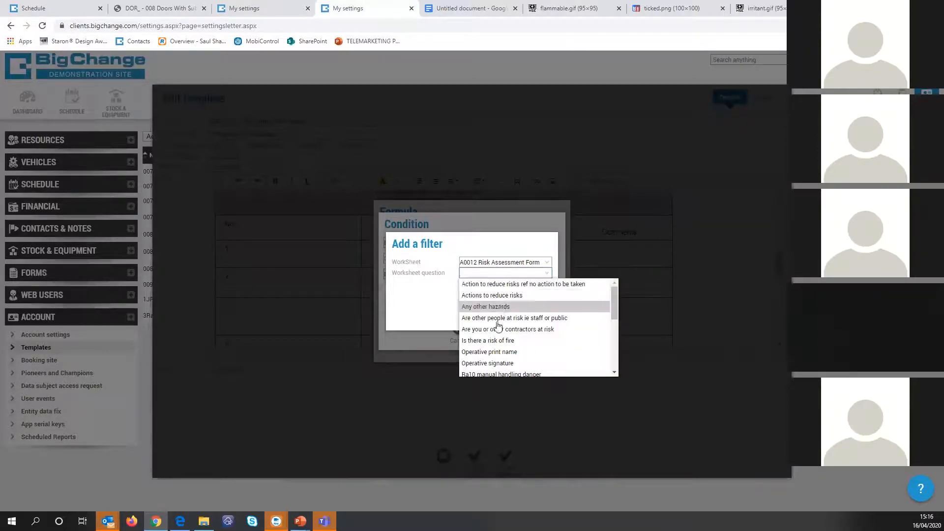
pyautogui.click(491, 307)
# Step: Choose a comparison type for the new condition, and cancel the condition to return to the Fireyes formula
pyautogui.click(437, 258)
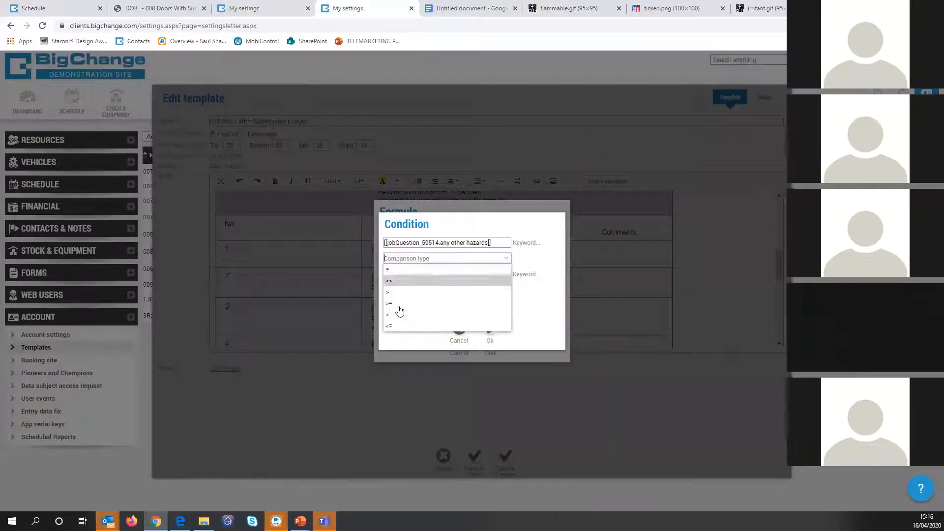
pyautogui.click(396, 310)
pyautogui.click(395, 277)
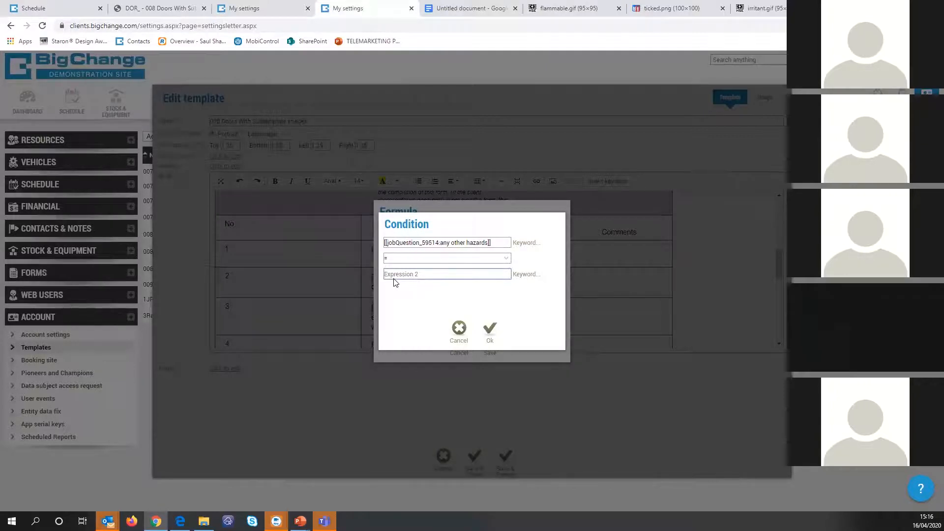
pyautogui.click(459, 329)
pyautogui.moveTo(515, 265); pyautogui.dragTo(507, 263)
pyautogui.click(507, 264)
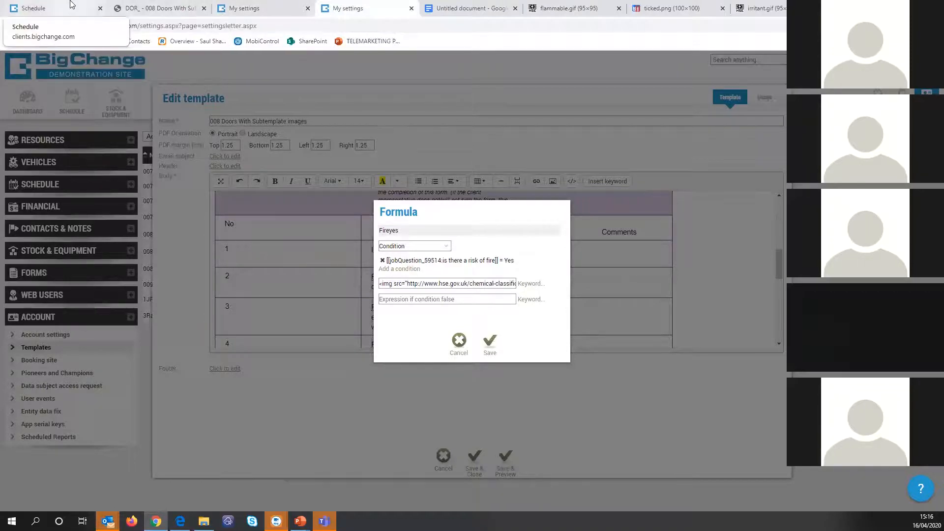
# Step: Close the job card preview in the schedule and examine the job's worksheet answers and general details
pyautogui.click(54, 8)
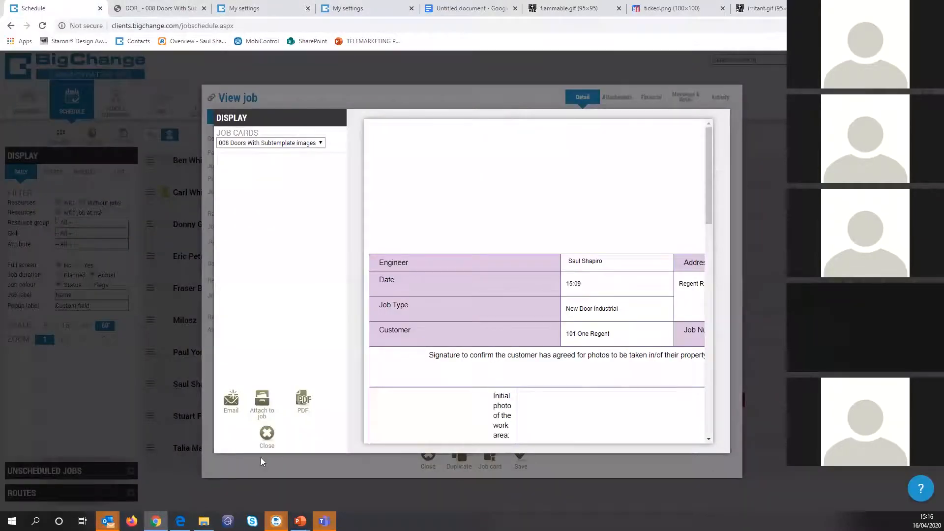
pyautogui.click(265, 440)
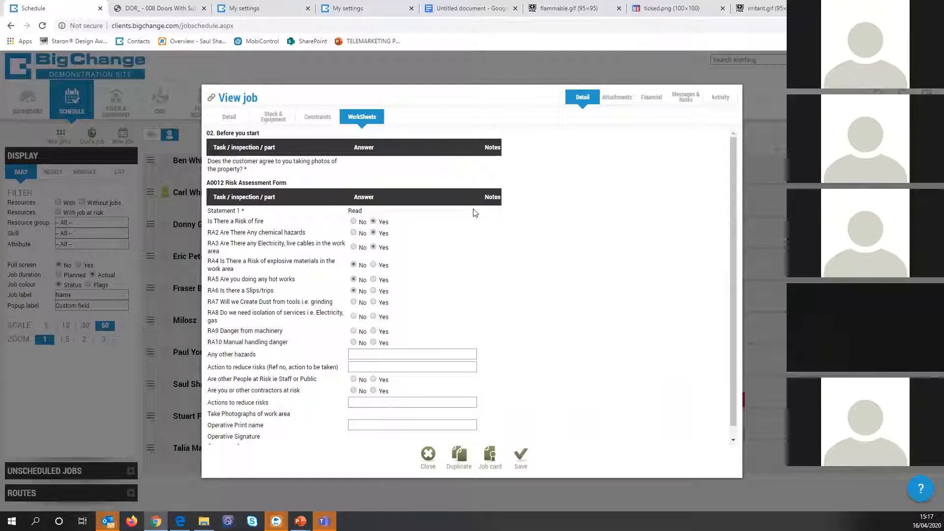
pyautogui.scroll(-1, 475, 212)
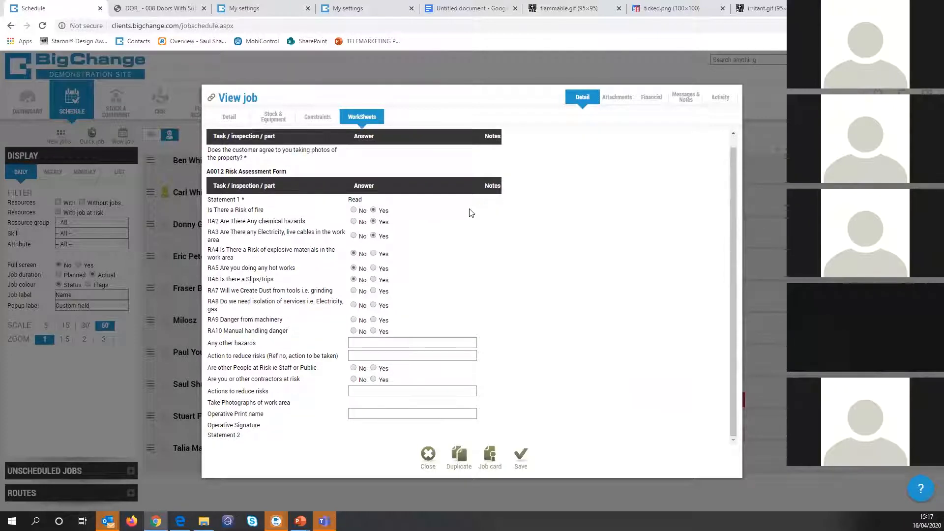
pyautogui.click(229, 117)
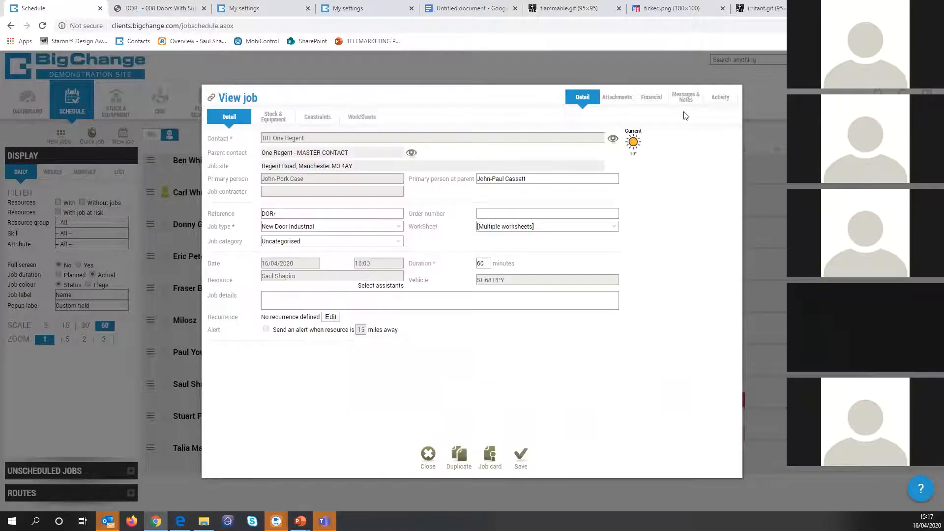
# Step: Highlight the flammable.gif image address in the Fireyes formula's true expression, and leave the formula and template
pyautogui.click(337, 5)
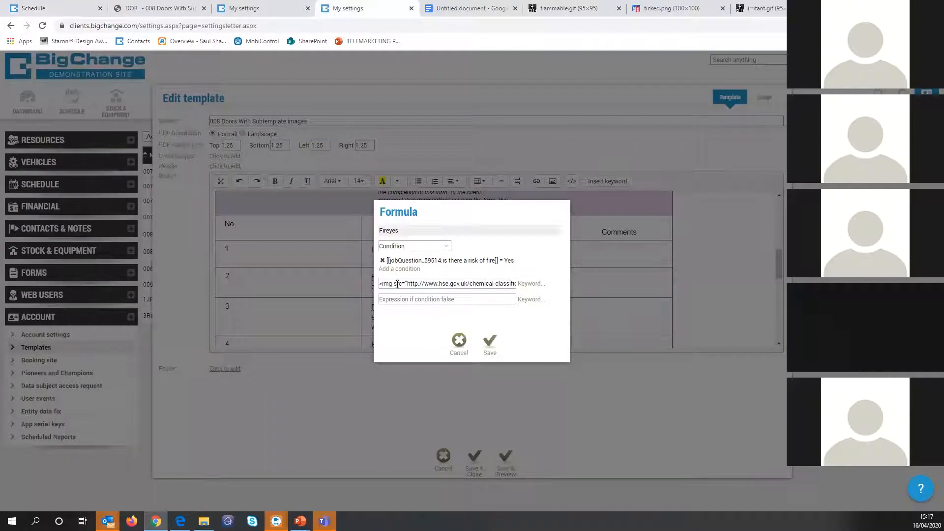
pyautogui.moveTo(394, 284); pyautogui.dragTo(512, 285)
pyautogui.click(435, 284)
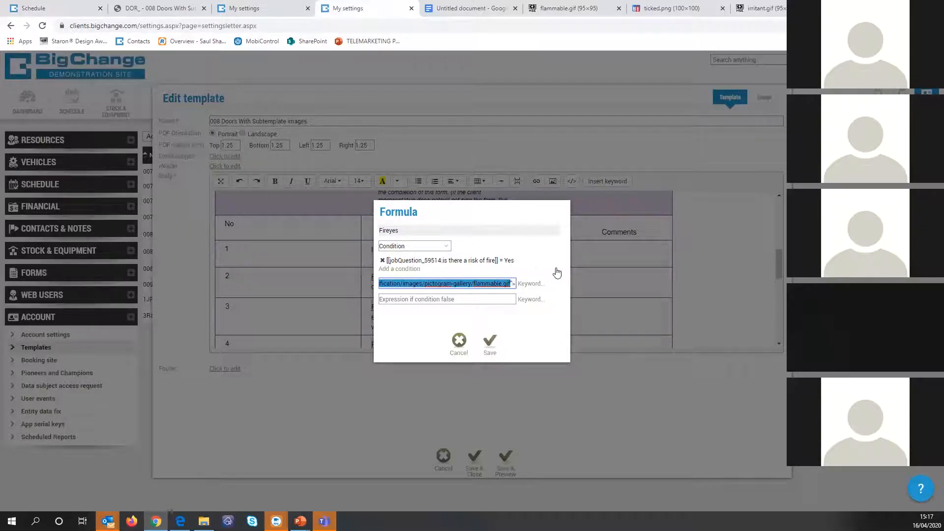
pyautogui.press('Escape')
pyautogui.press('Escape')
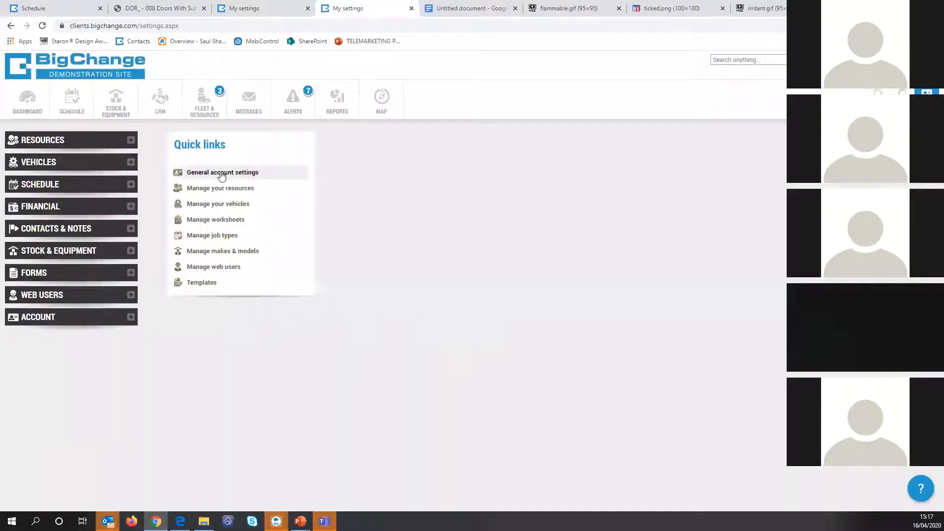
# Step: Show the general account settings and highlight the web address of the company logo
pyautogui.click(222, 173)
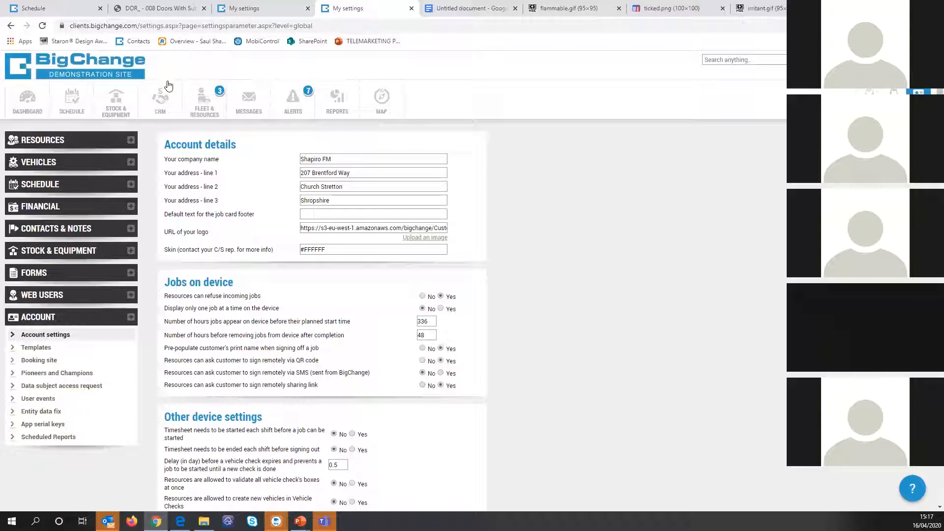
pyautogui.tripleClick(372, 227)
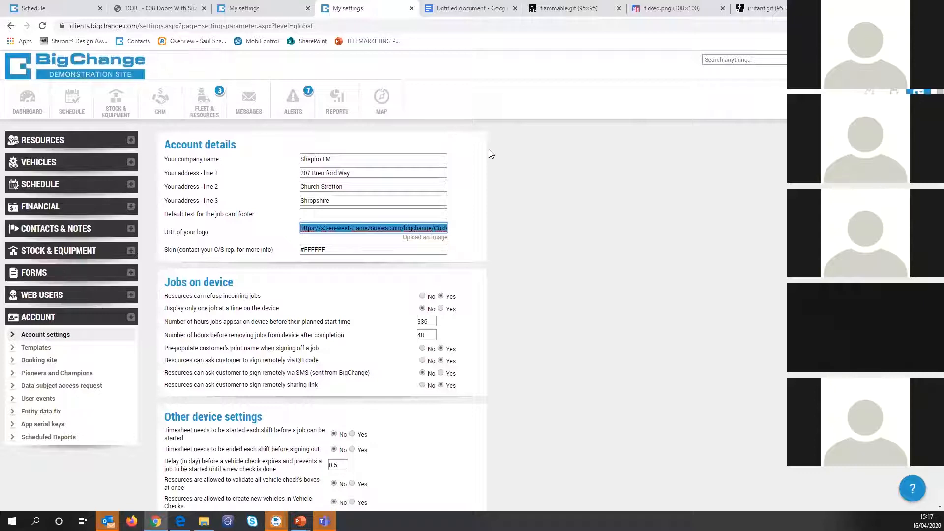
pyautogui.press('Return')
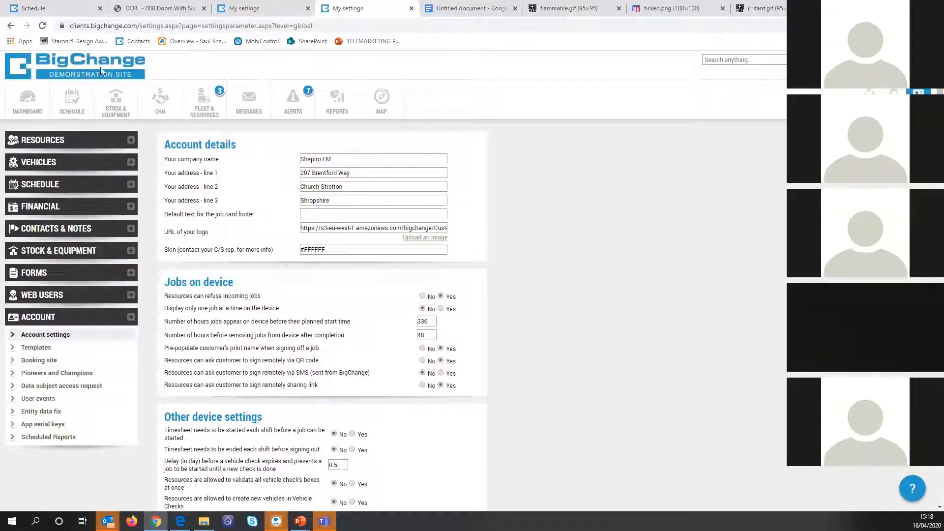
# Step: Search the CRM contacts for bigchange and open the BigChange contact record
pyautogui.click(72, 100)
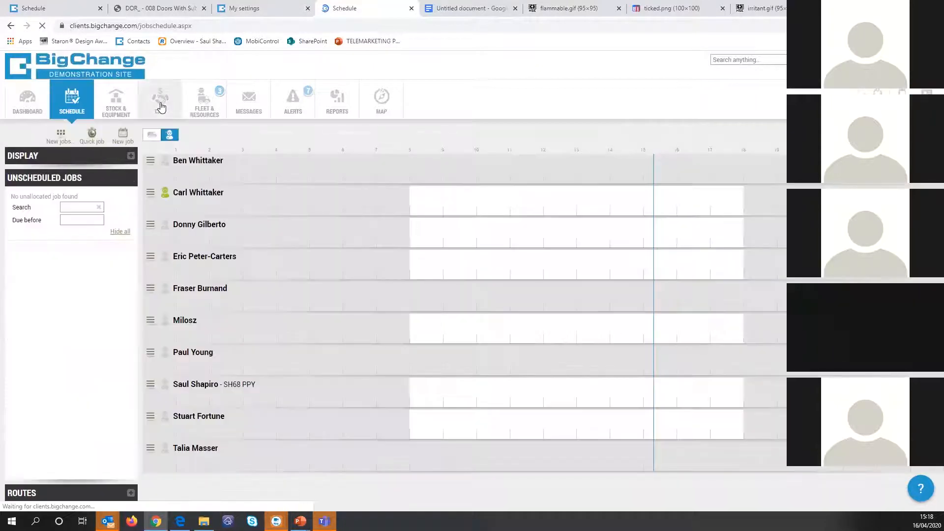
pyautogui.click(158, 103)
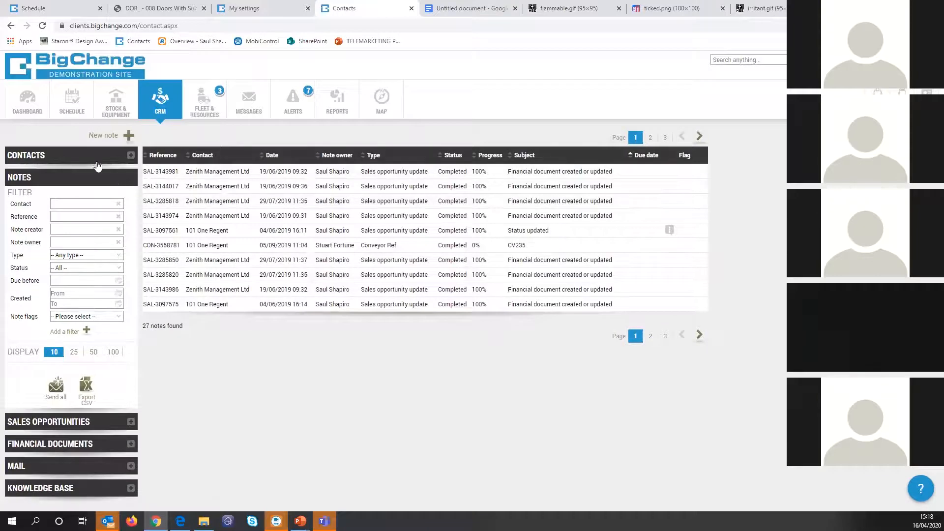
pyautogui.click(97, 167)
pyautogui.doubleClick(82, 205)
pyautogui.write('bigchange')
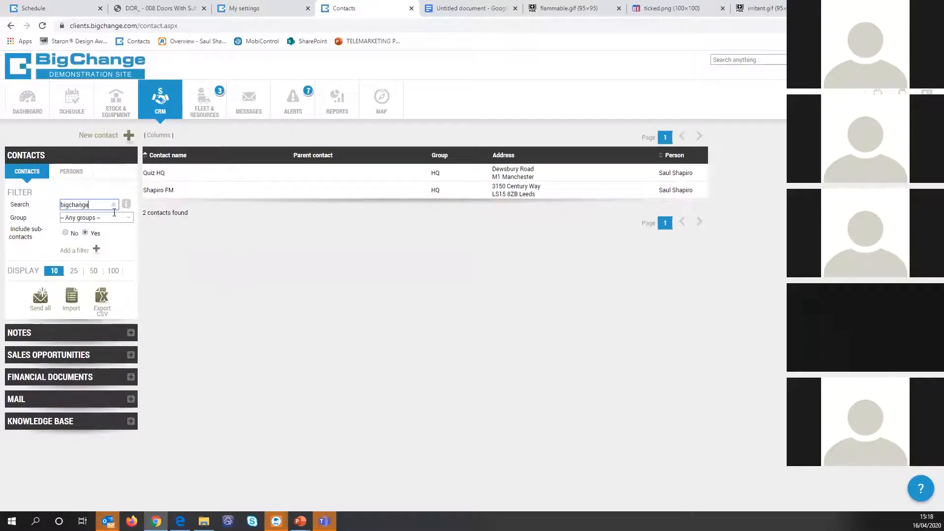
pyautogui.click(185, 172)
pyautogui.click(216, 147)
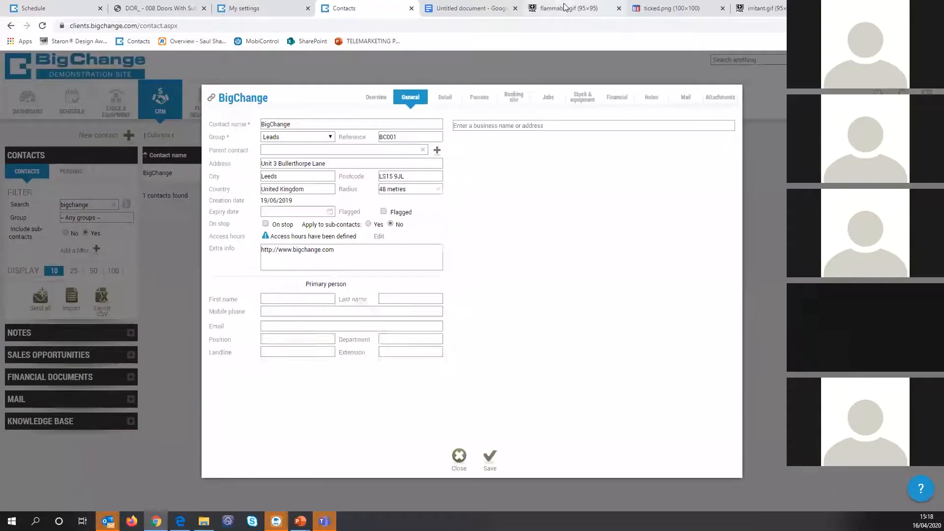
# Step: Show the BigChange contact's attachments, and open and dismiss the file picker for adding an attachment
pyautogui.click(707, 100)
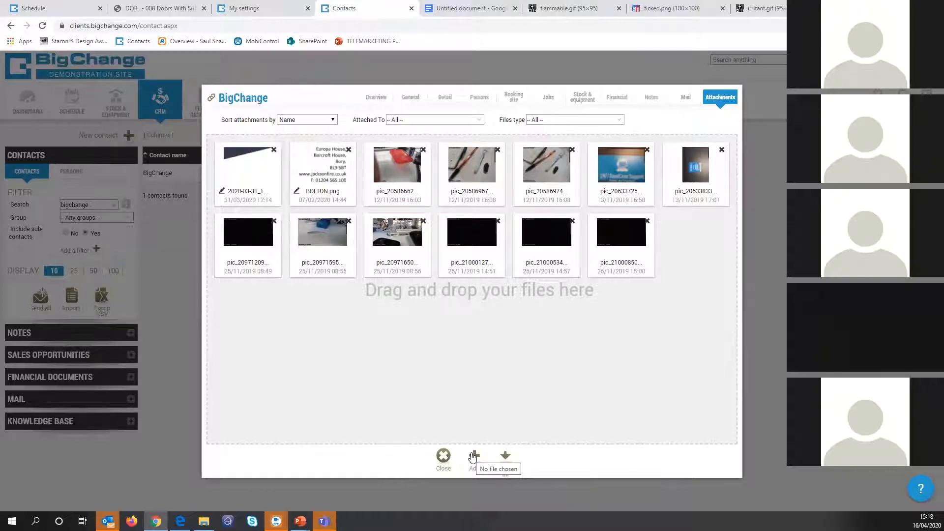
pyautogui.click(474, 456)
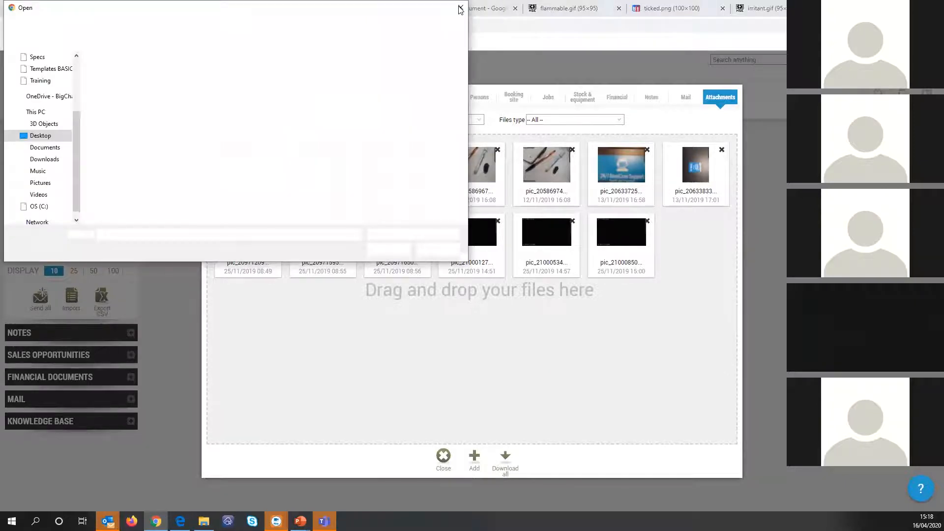
pyautogui.click(460, 8)
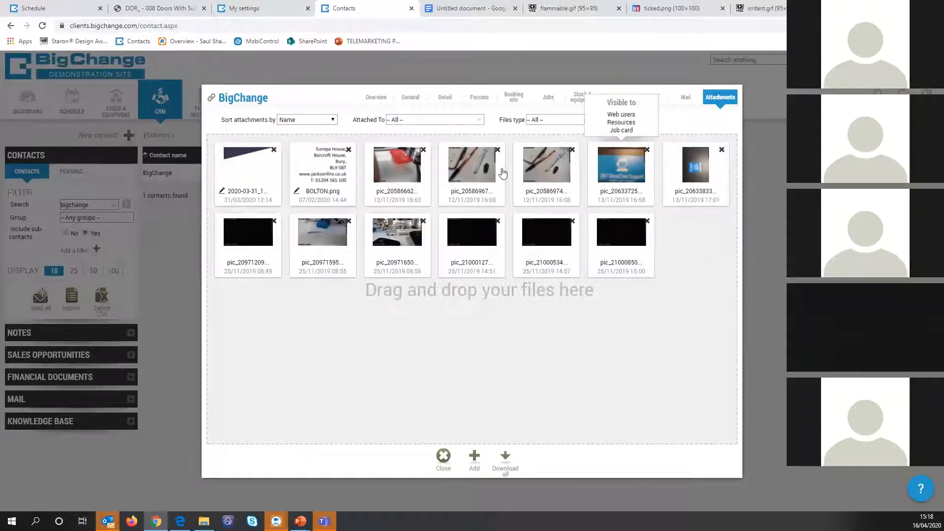
# Step: View the 24/7 RoadCrew Support photo attachment and its web address, and close the photo and the contact
pyautogui.click(621, 166)
pyautogui.click(465, 26)
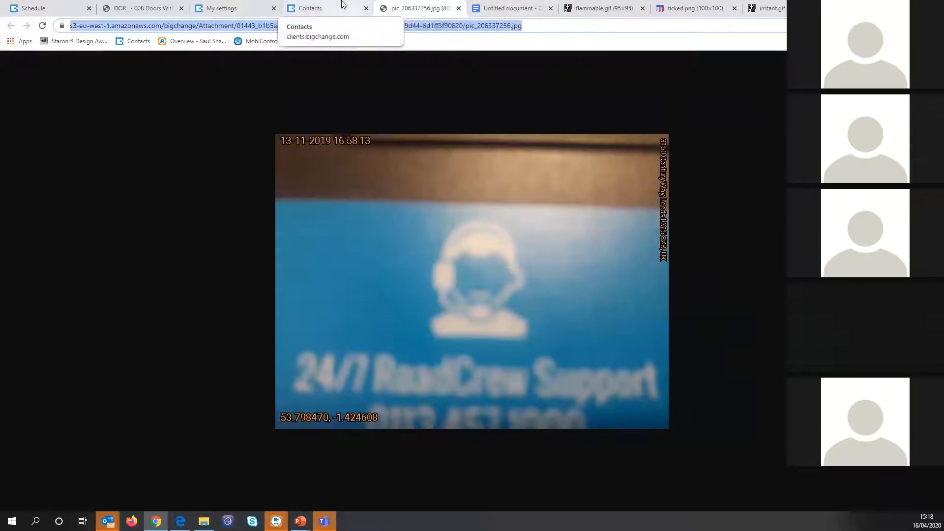
pyautogui.click(459, 8)
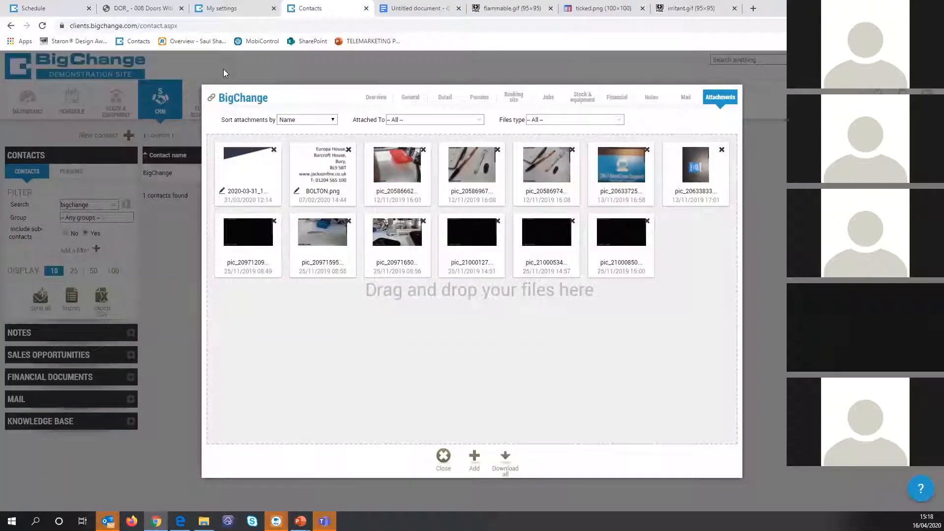
pyautogui.click(168, 202)
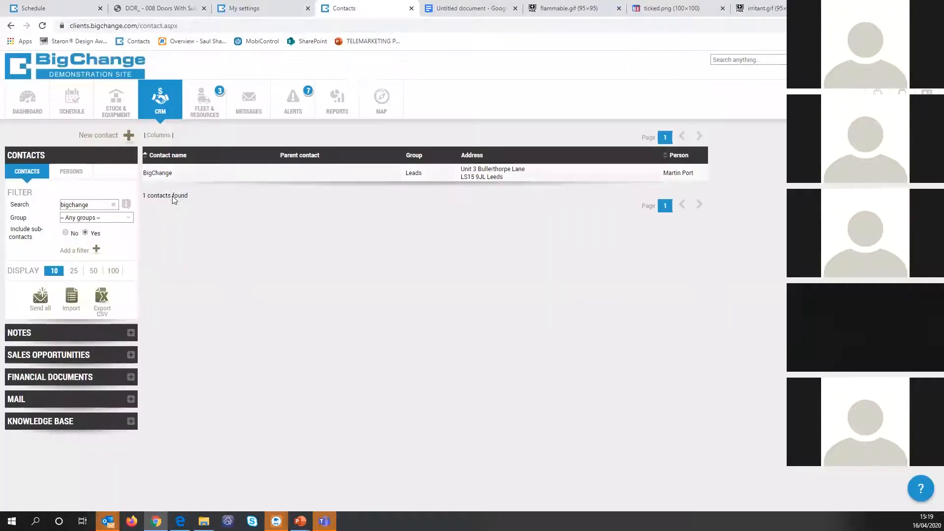
# Step: Revisit the hazard images in the risk assessment PDF and the A0012 Risk Assessment Form worksheet, and close the worksheet's browser page
pyautogui.click(161, 7)
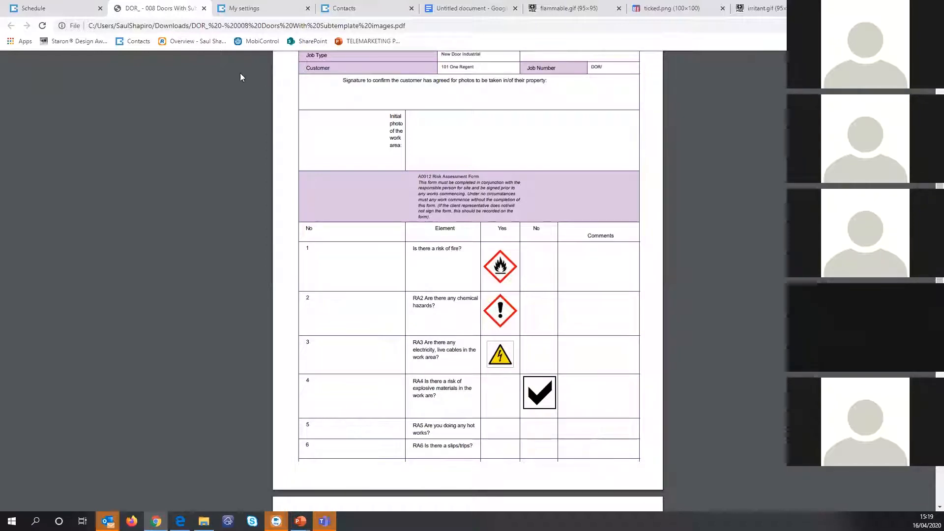
pyautogui.click(251, 7)
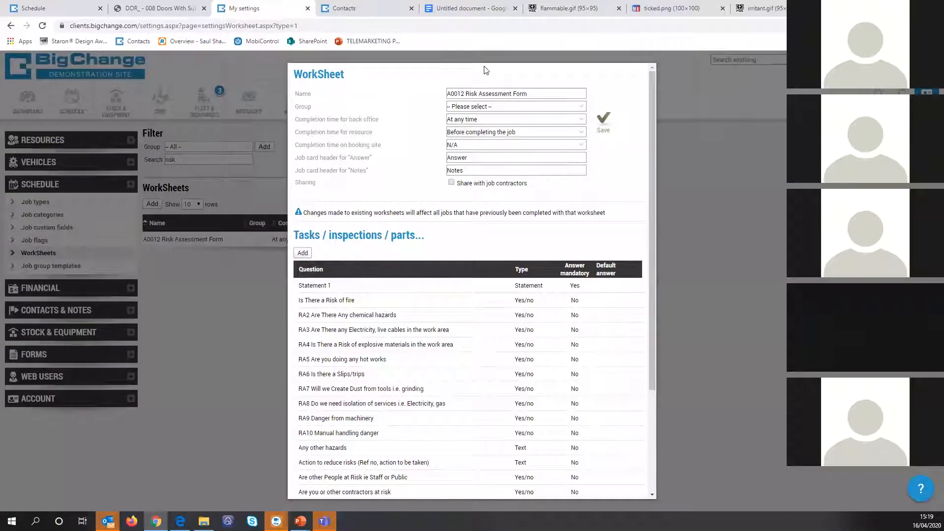
pyautogui.click(307, 9)
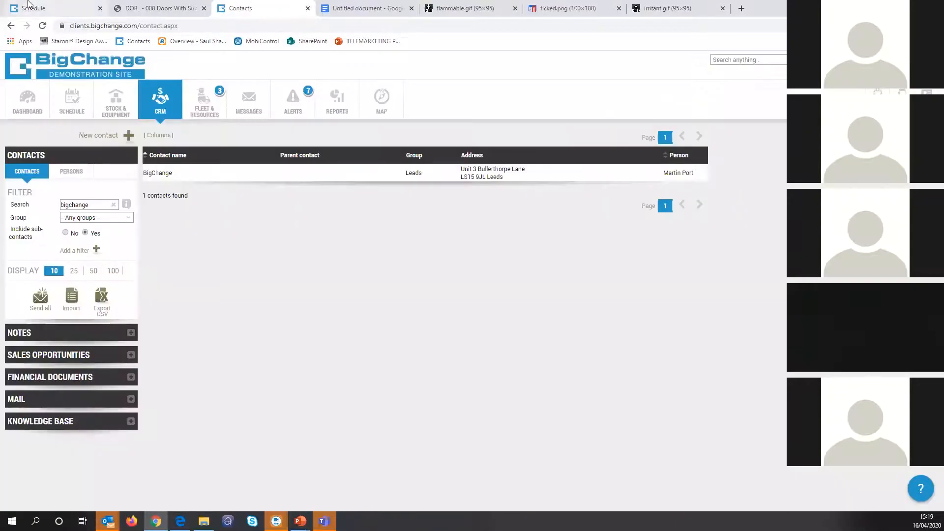
# Step: From the schedule, go to the templates list in the settings and show its second page
pyautogui.click(31, 6)
pyautogui.click(924, 93)
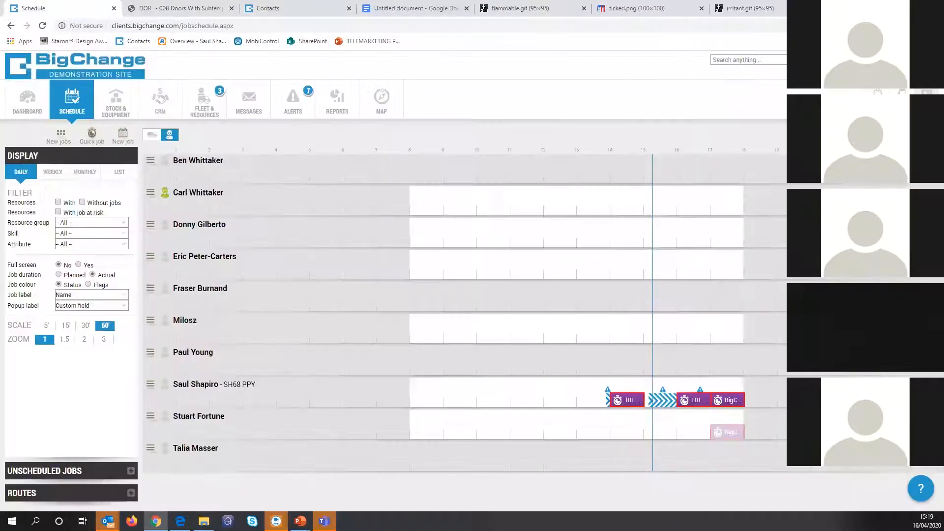
pyautogui.click(927, 92)
pyautogui.click(881, 193)
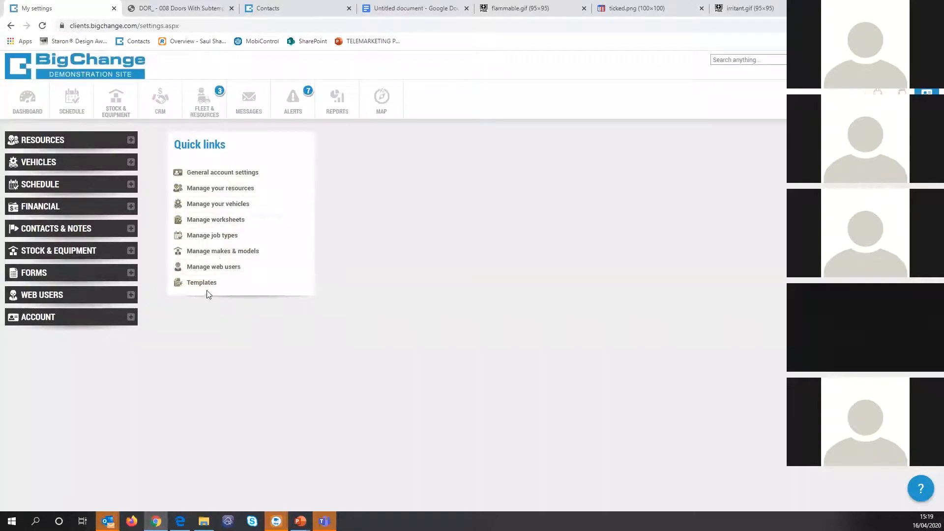
pyautogui.click(211, 286)
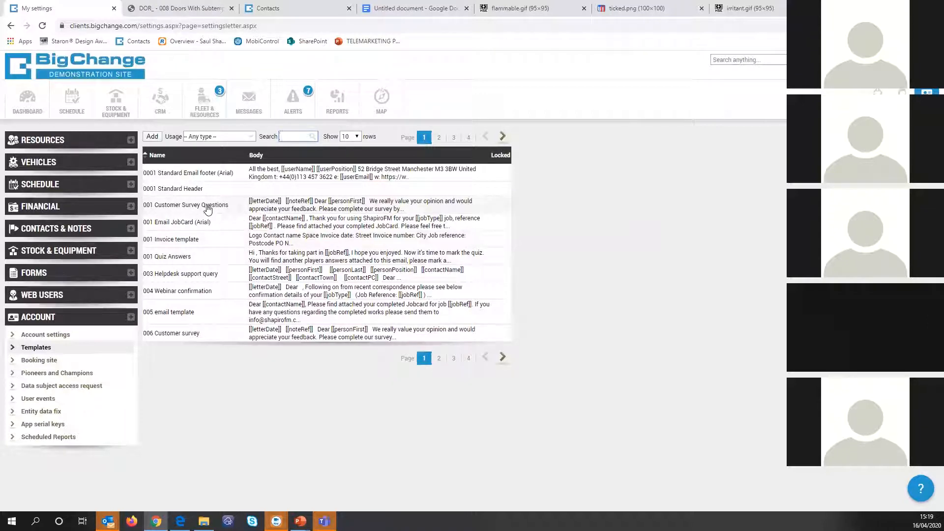
pyautogui.click(439, 139)
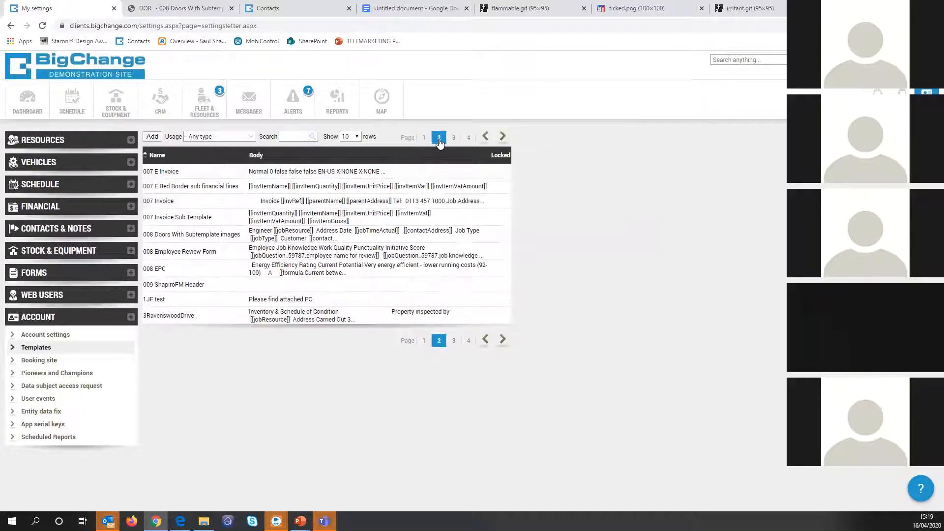
# Step: Open the 008 Employee Review Form template for editing and start inserting a formula keyword from the miscellaneous group
pyautogui.click(194, 253)
pyautogui.click(219, 223)
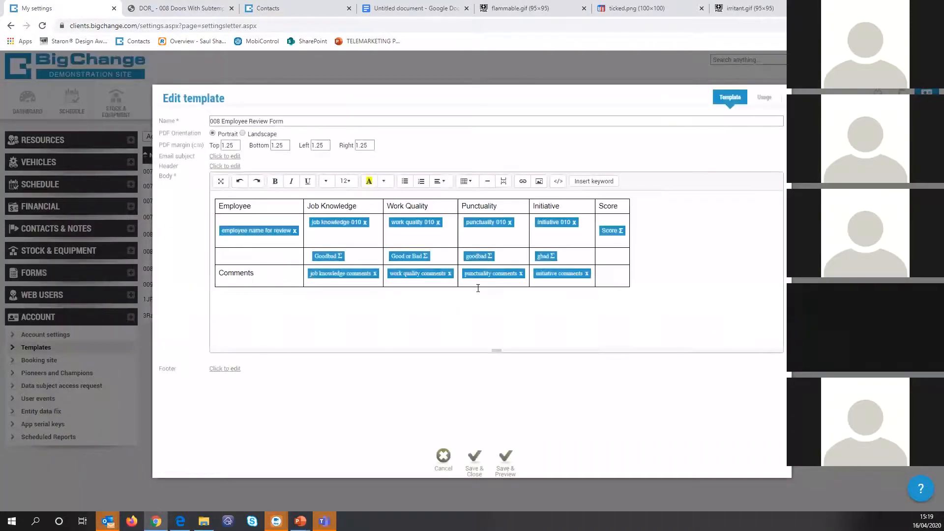
pyautogui.click(594, 181)
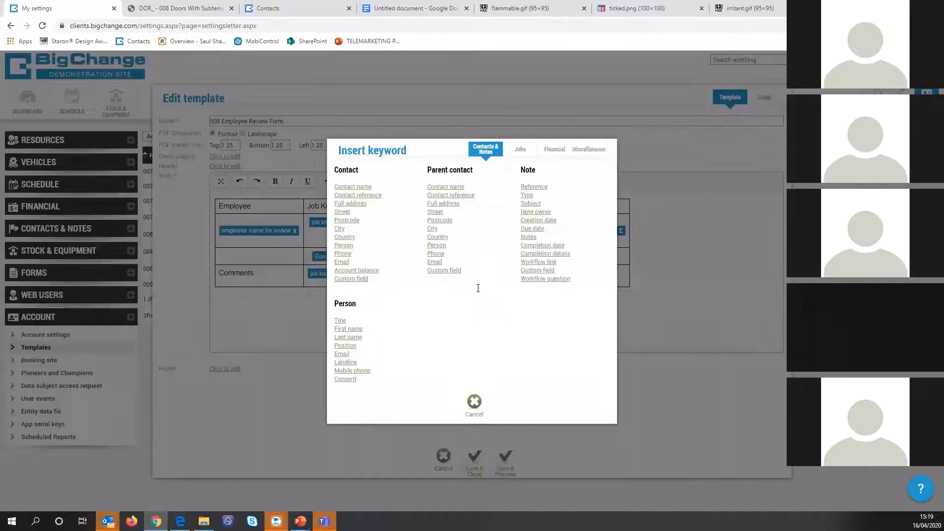
pyautogui.click(589, 149)
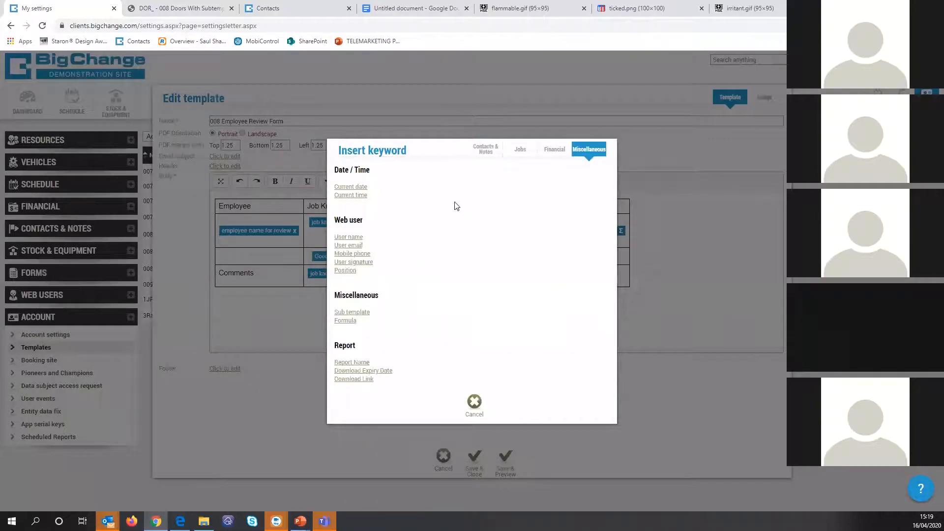
pyautogui.click(346, 321)
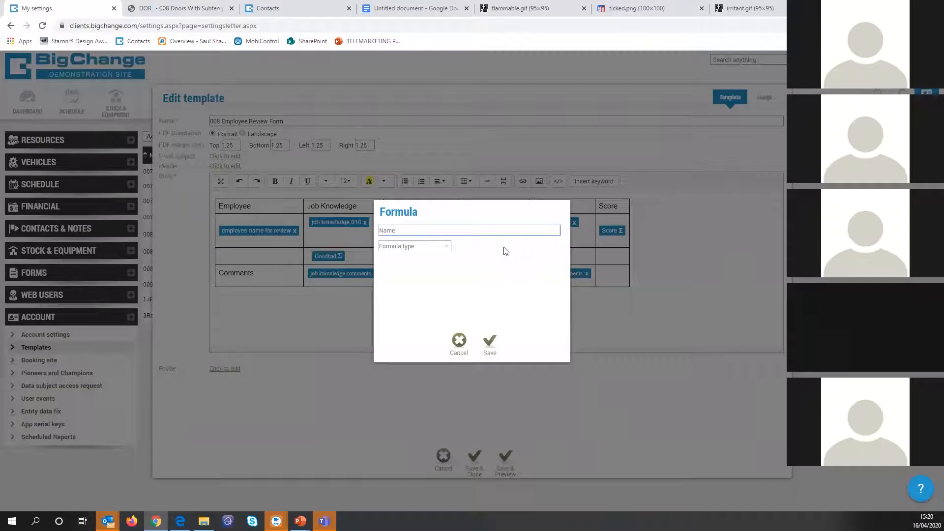
# Step: Discard the first formula, start another named test, and set its type to Condition
pyautogui.write('e')
pyautogui.click(460, 341)
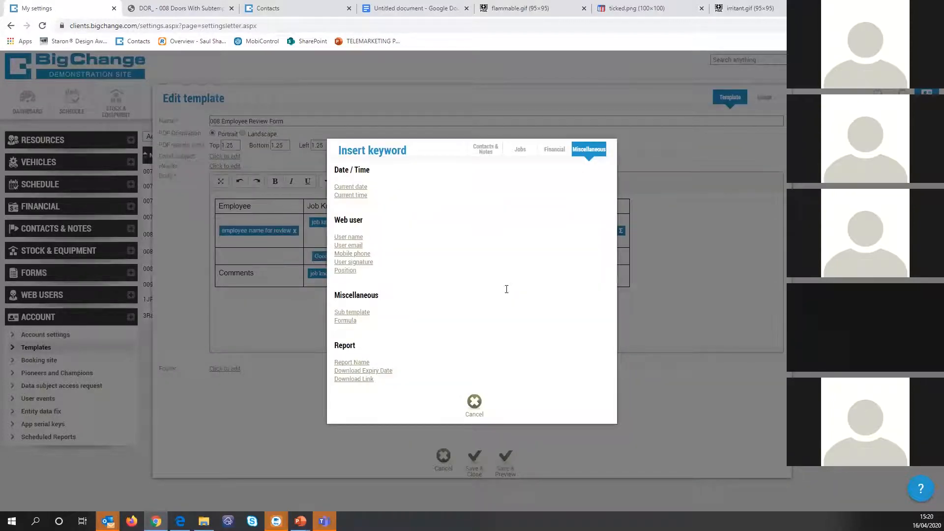
pyautogui.click(346, 321)
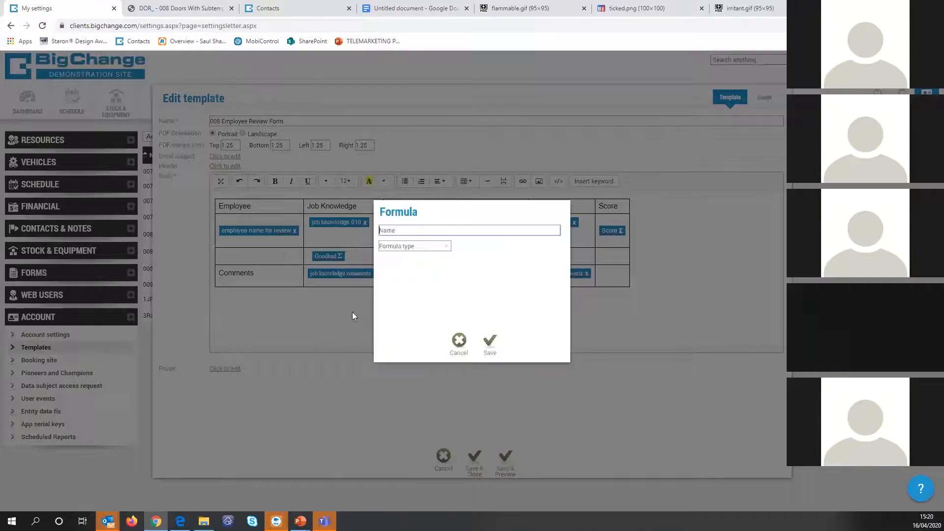
pyautogui.write('test')
pyautogui.click(435, 246)
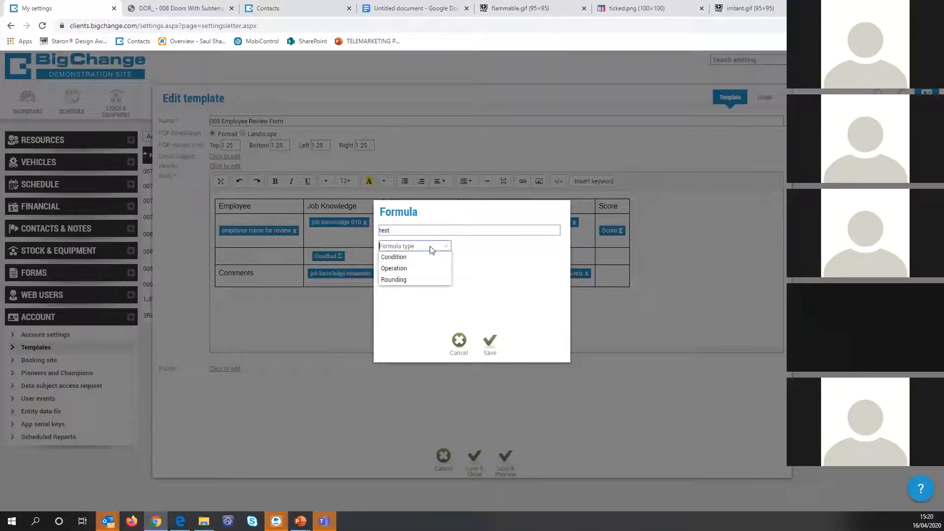
pyautogui.click(431, 256)
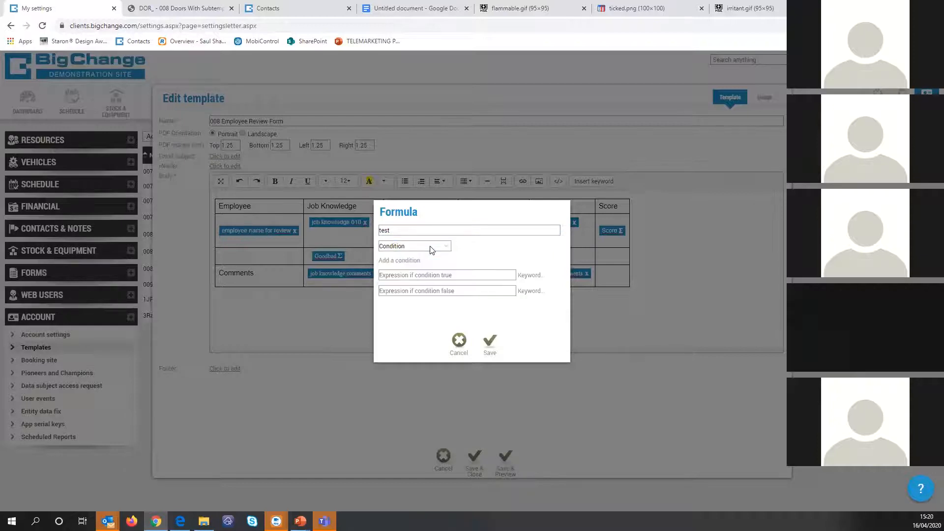
# Step: Start adding a condition, look through the job keywords available for its first expression, and close the condition without saving
pyautogui.click(418, 260)
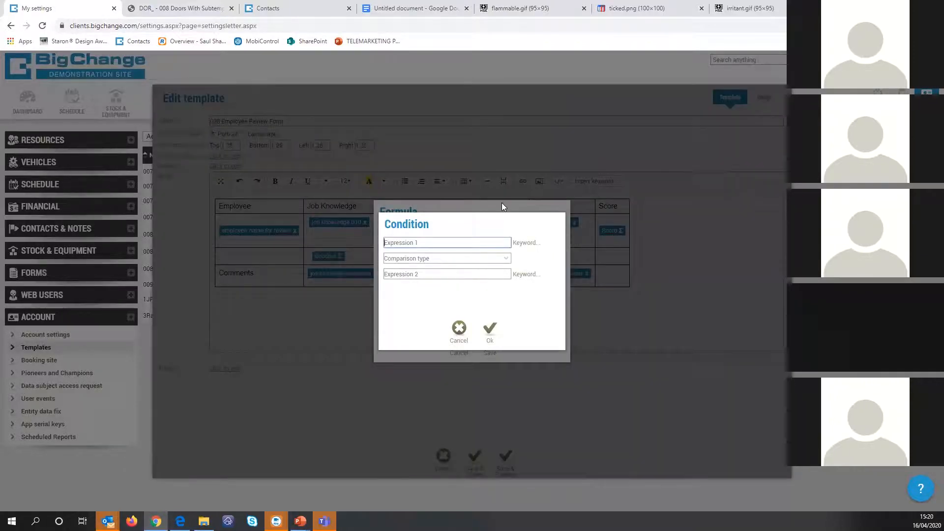
pyautogui.click(526, 243)
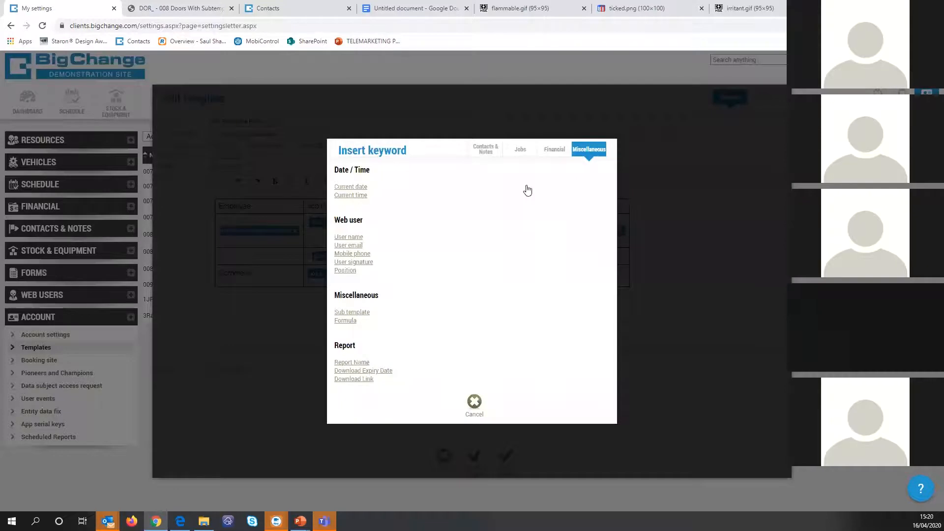
pyautogui.click(529, 149)
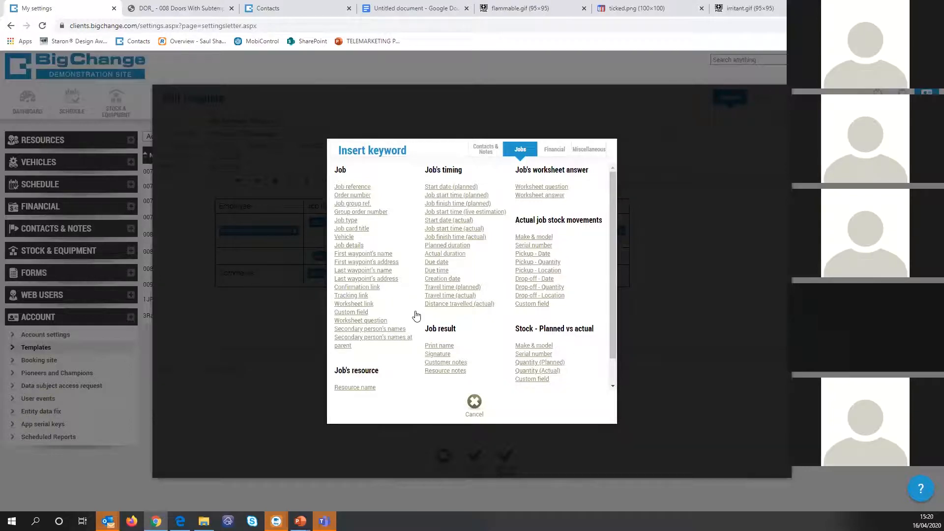
pyautogui.scroll(-1, 423, 330)
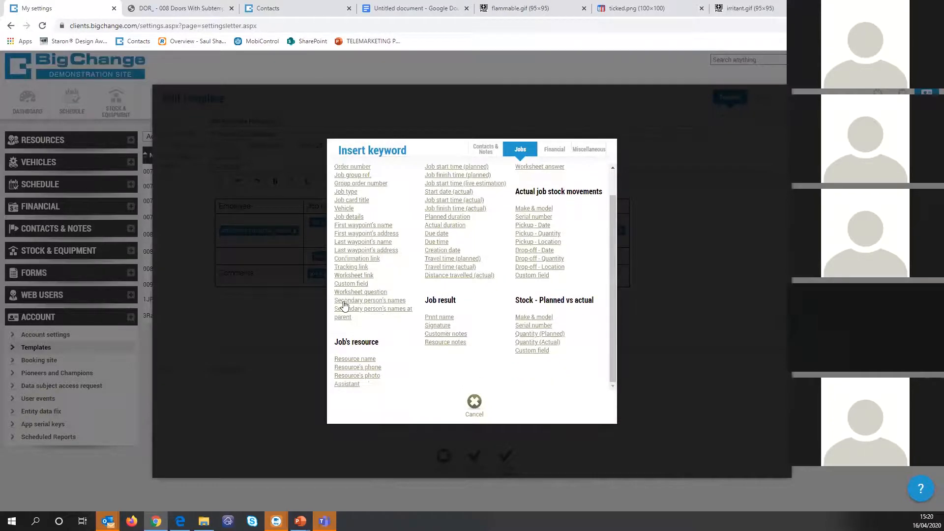
pyautogui.scroll(1, 345, 302)
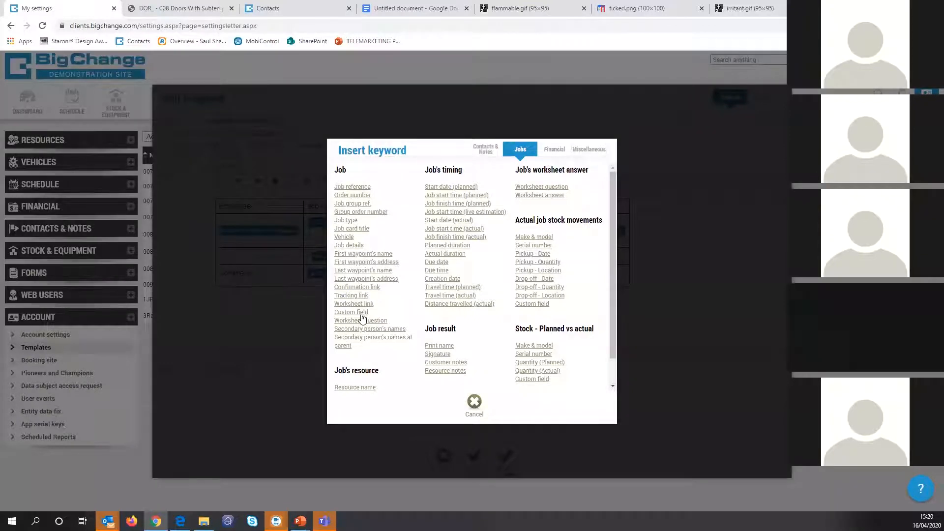
pyautogui.click(366, 285)
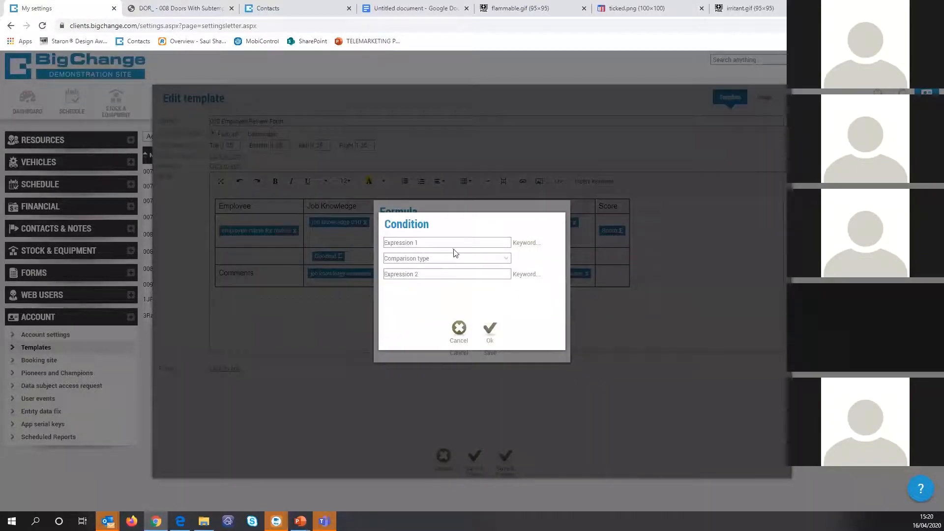
pyautogui.click(525, 243)
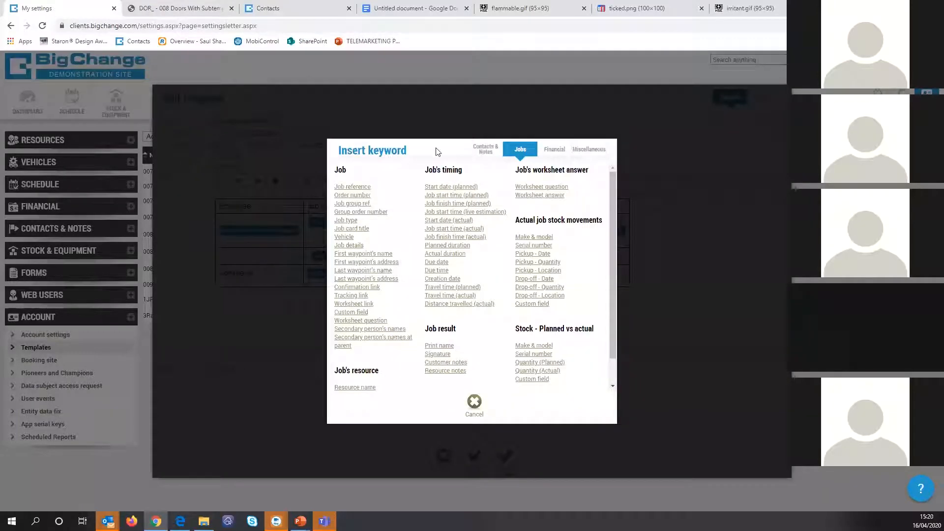
pyautogui.press('Escape')
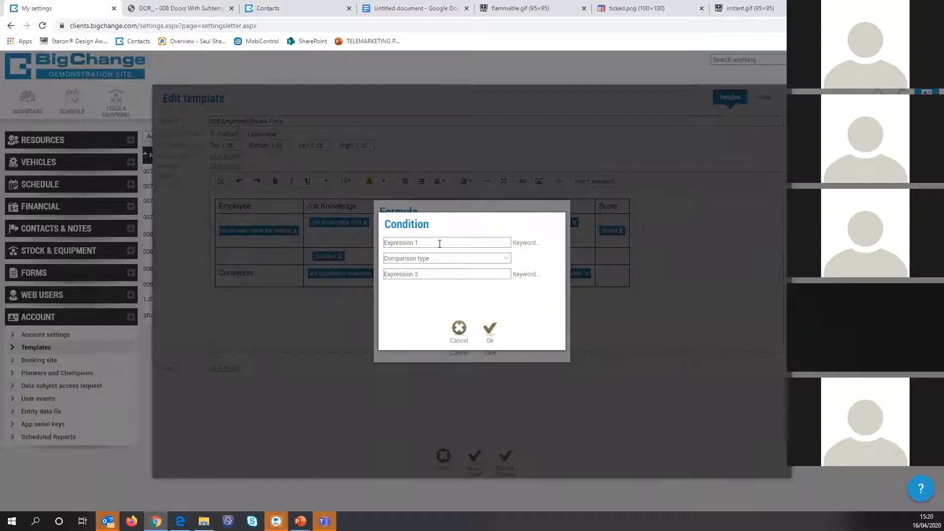
pyautogui.doubleClick(440, 244)
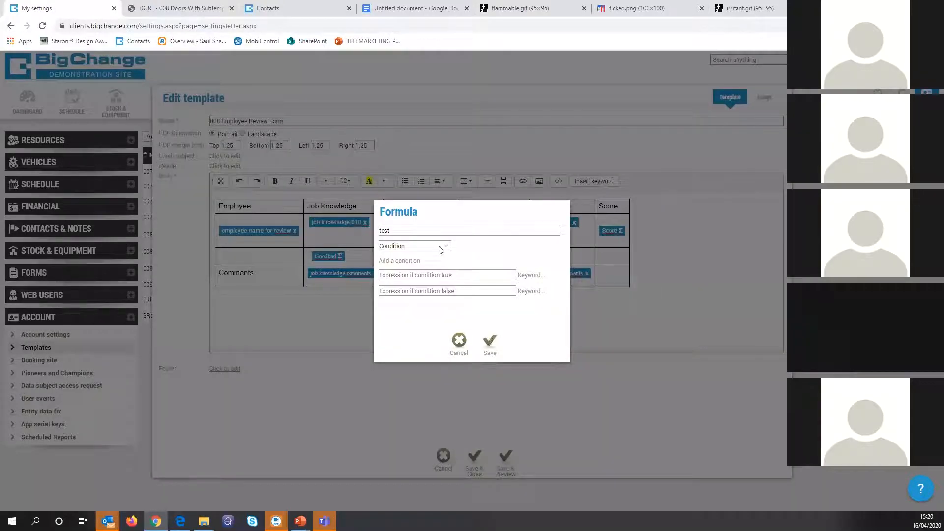
# Step: Switch the test formula's type to Operation, show the available operation types, and leave the formula without saving
pyautogui.click(442, 246)
pyautogui.click(431, 267)
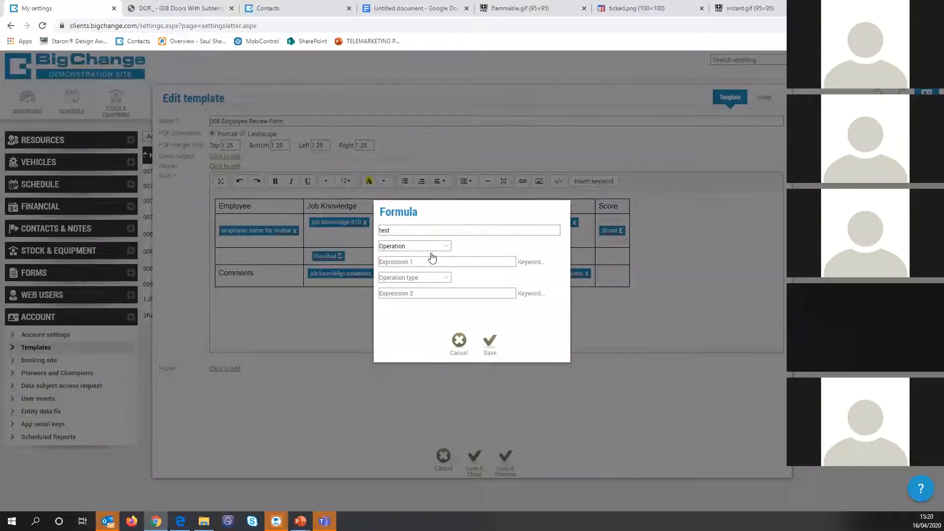
pyautogui.click(431, 261)
pyautogui.click(426, 278)
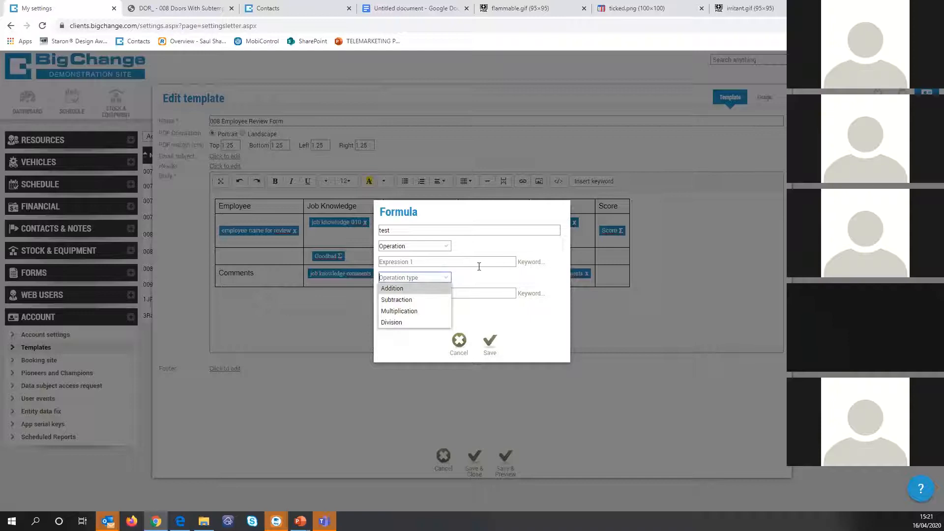
pyautogui.click(466, 279)
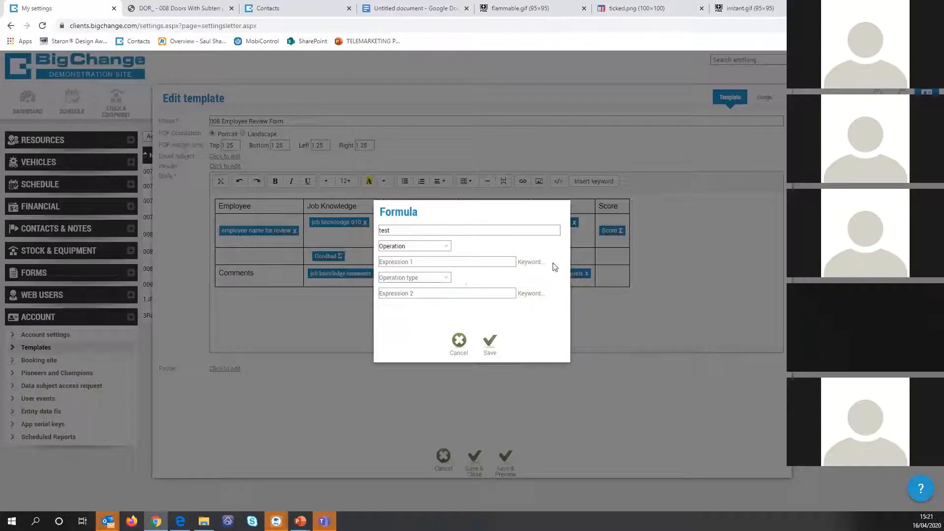
pyautogui.press('Escape')
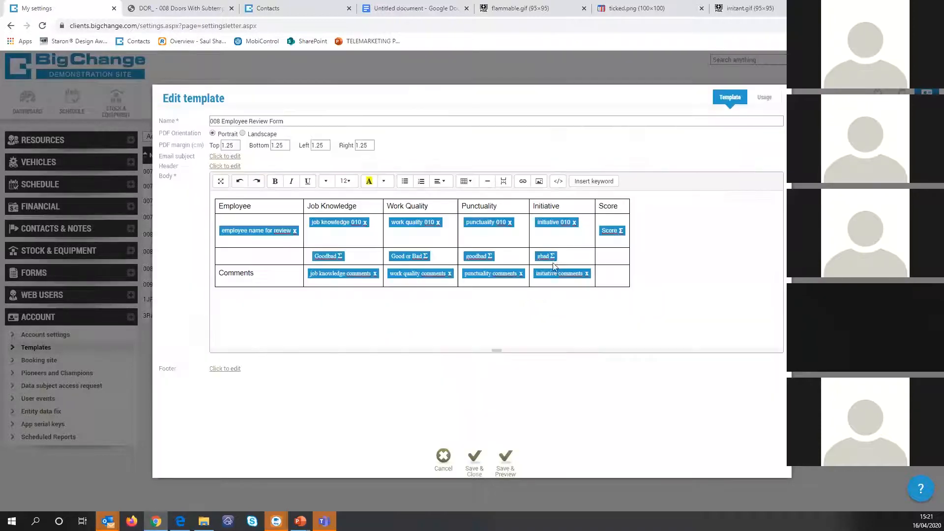
# Step: On another browser page, go to the schedule and view the Employee review form job that starts at 17:00
pyautogui.click(292, 6)
pyautogui.click(76, 103)
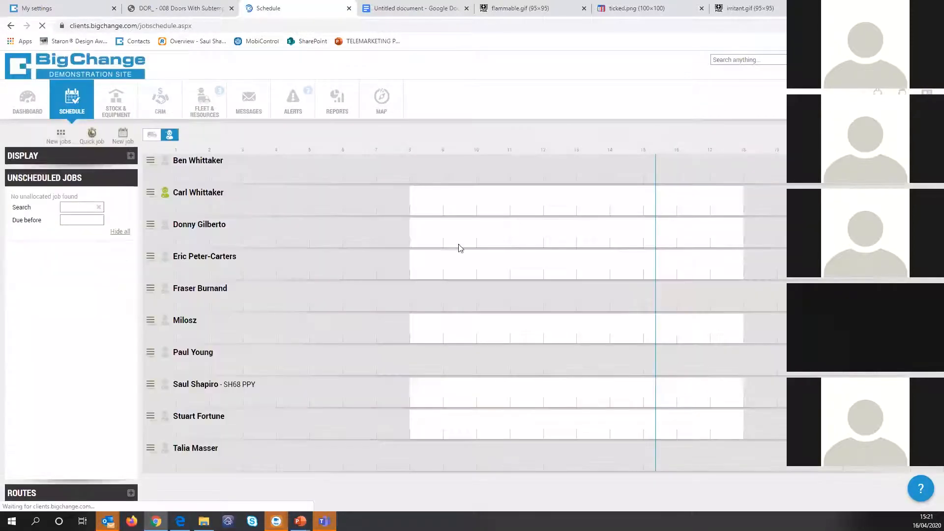
pyautogui.moveTo(733, 397)
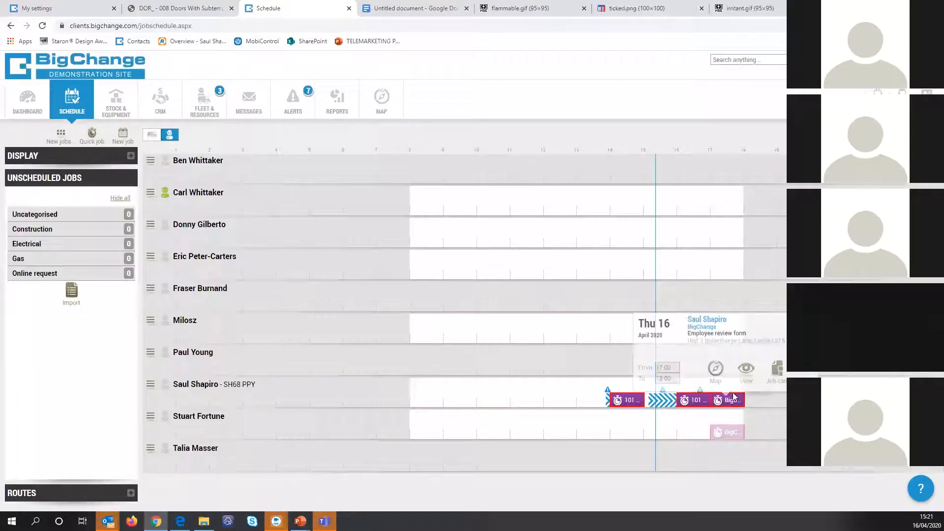
pyautogui.click(747, 370)
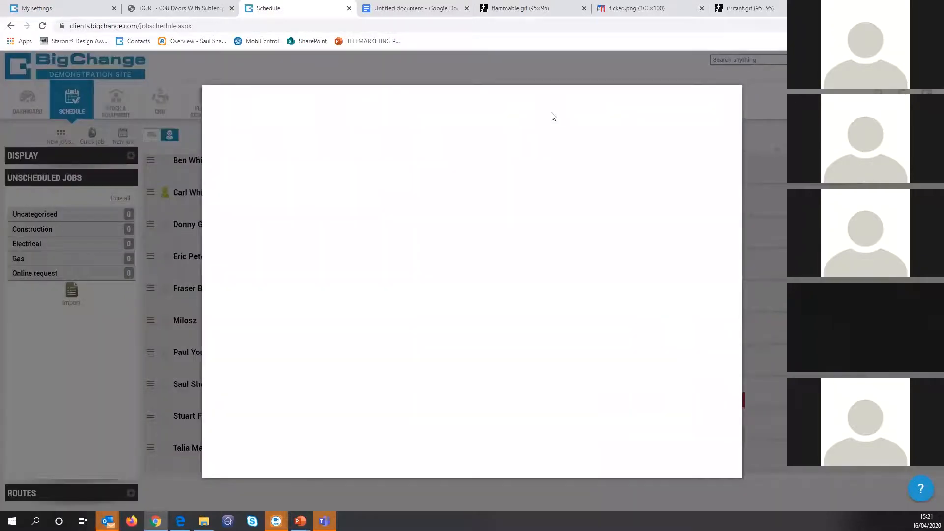
# Step: On a duplicated browser page, go to the worksheet management settings and search the worksheets for employee
pyautogui.rightClick(301, 5)
pyautogui.click(324, 37)
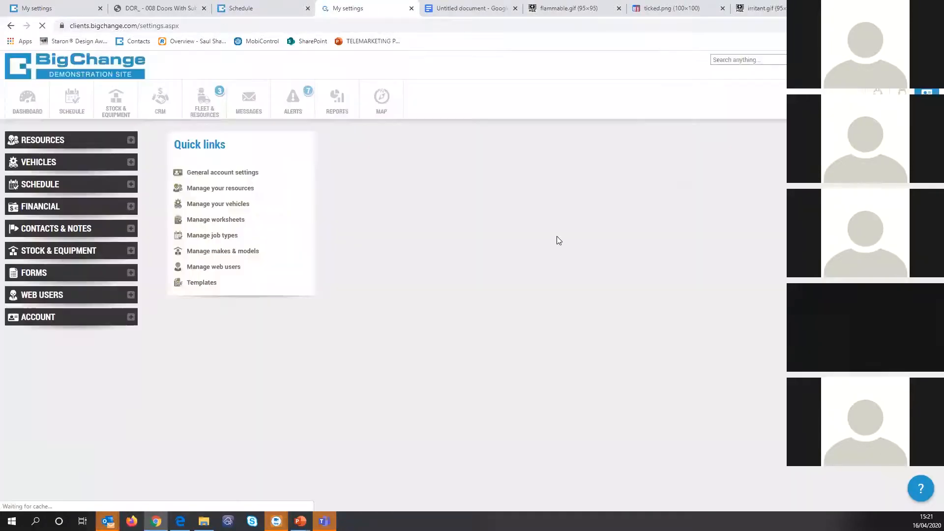
pyautogui.click(211, 218)
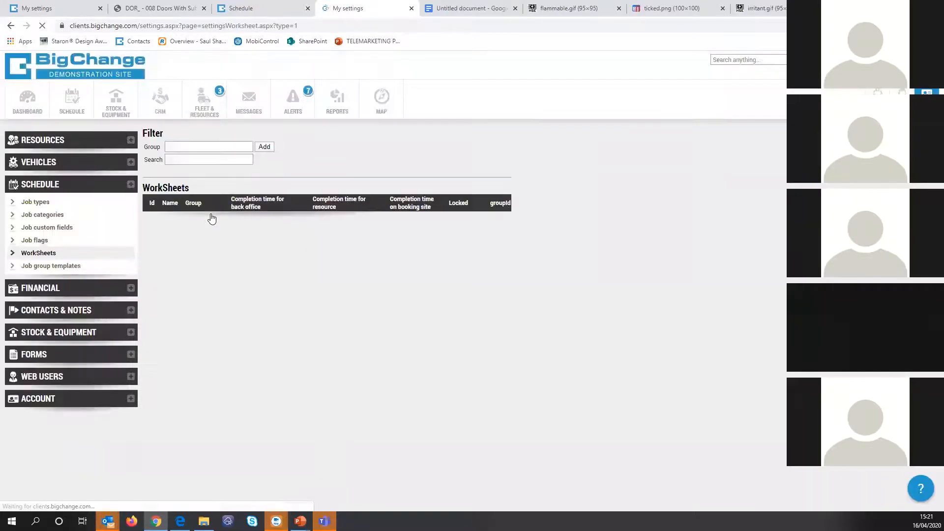
pyautogui.click(231, 158)
pyautogui.write('employee')
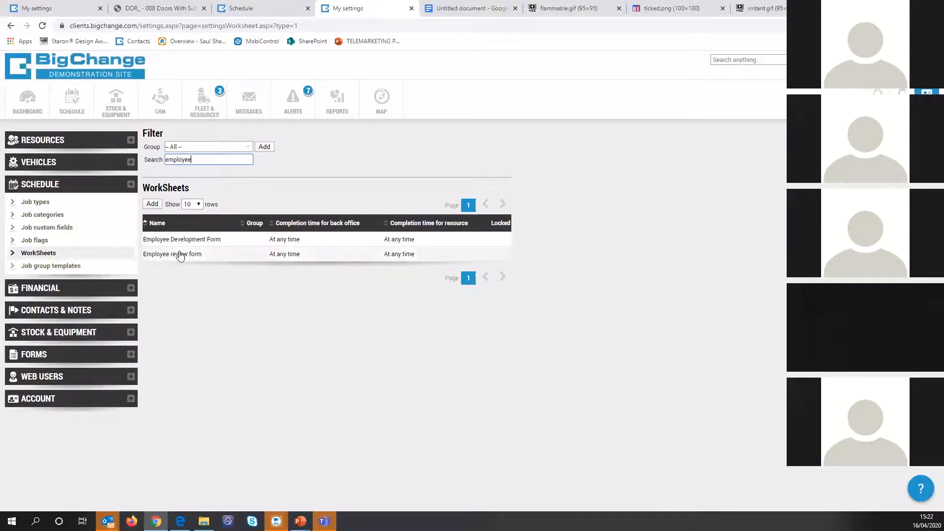
# Step: Open the Employee review form worksheet and examine the settings of its Job Knowledge (0-10) question, including the answer at risk
pyautogui.click(181, 255)
pyautogui.click(195, 226)
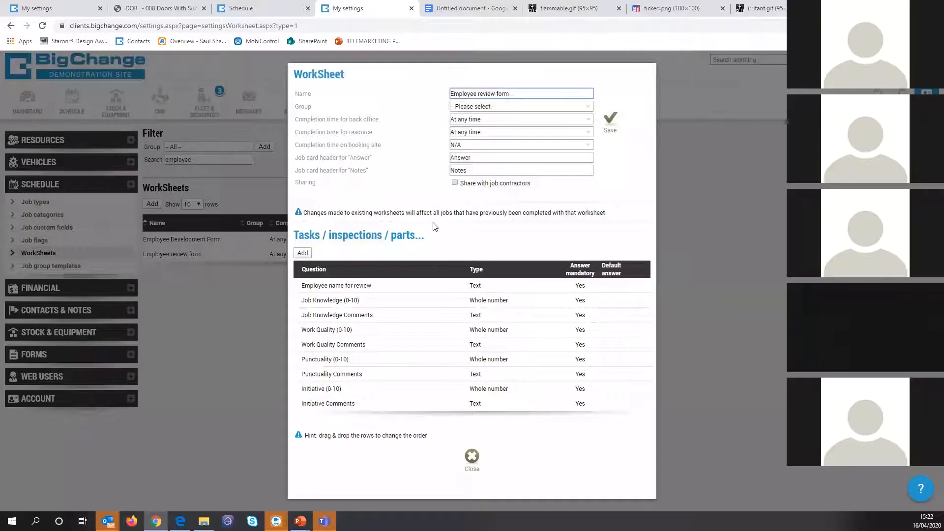
pyautogui.click(364, 302)
pyautogui.click(371, 285)
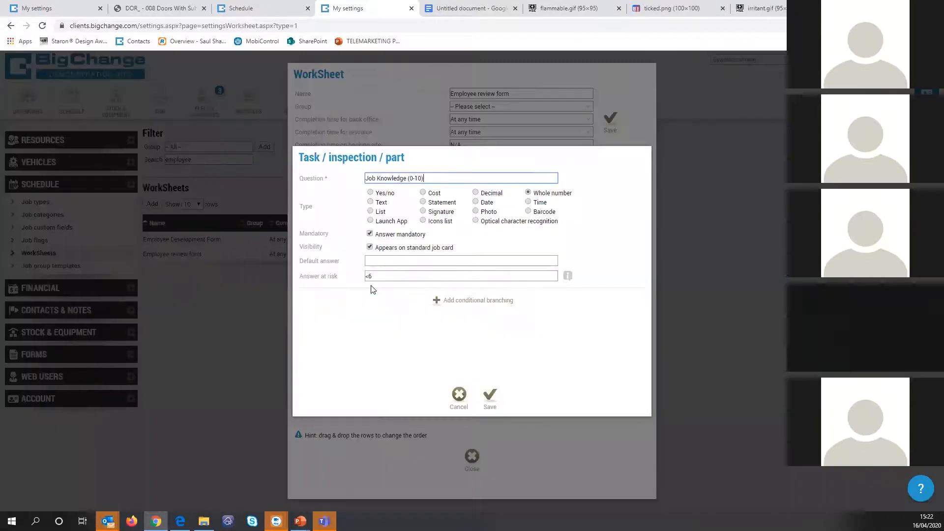
pyautogui.click(430, 126)
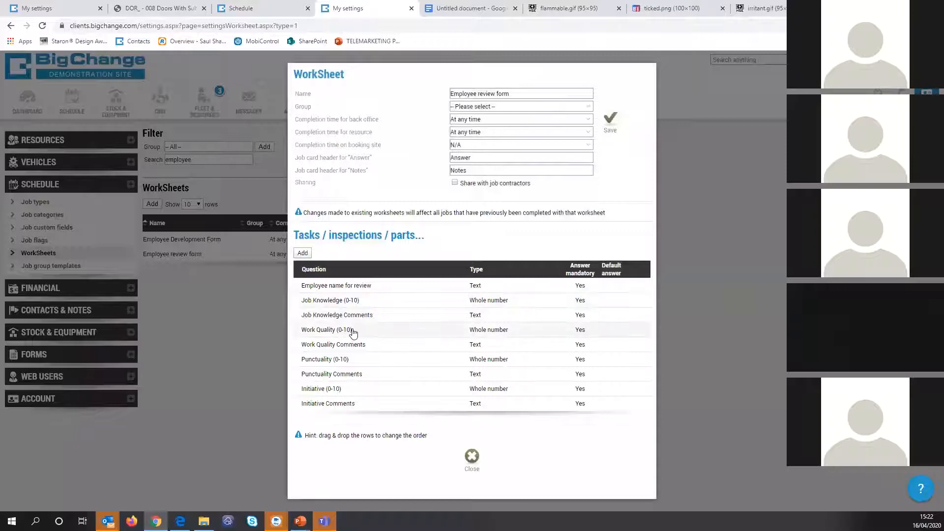
pyautogui.click(348, 300)
pyautogui.click(348, 270)
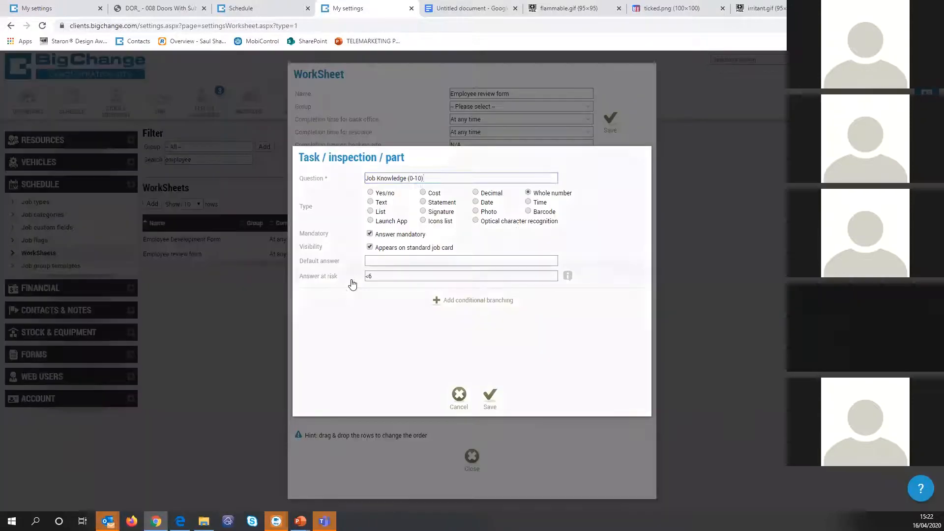
pyautogui.click(438, 138)
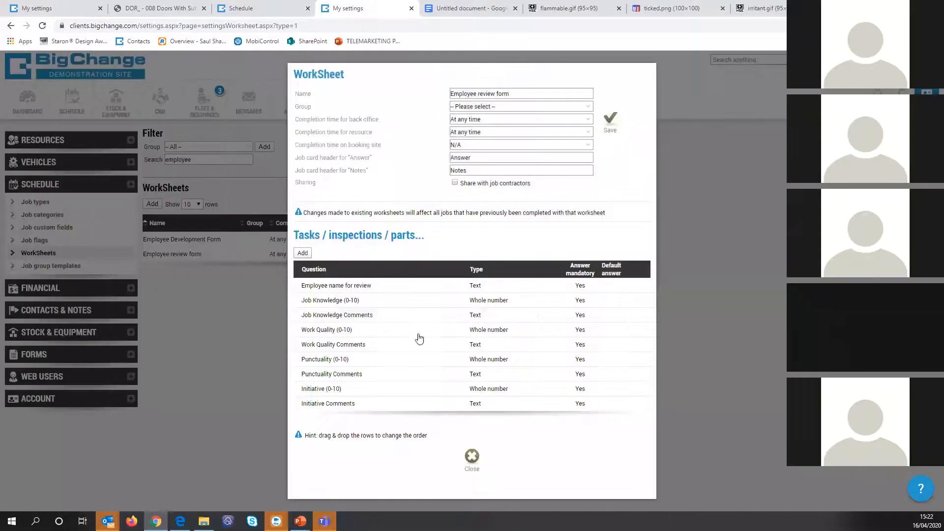
# Step: Back on the schedule page, examine the job's worksheet answers for Job Knowledge, Work Quality, Punctuality and Initiative without changing them
pyautogui.click(255, 10)
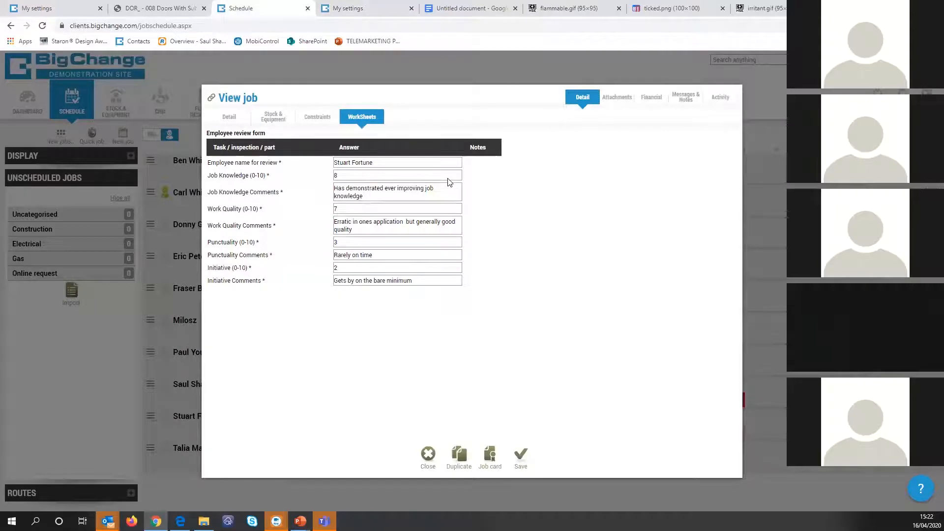
pyautogui.press('Tab')
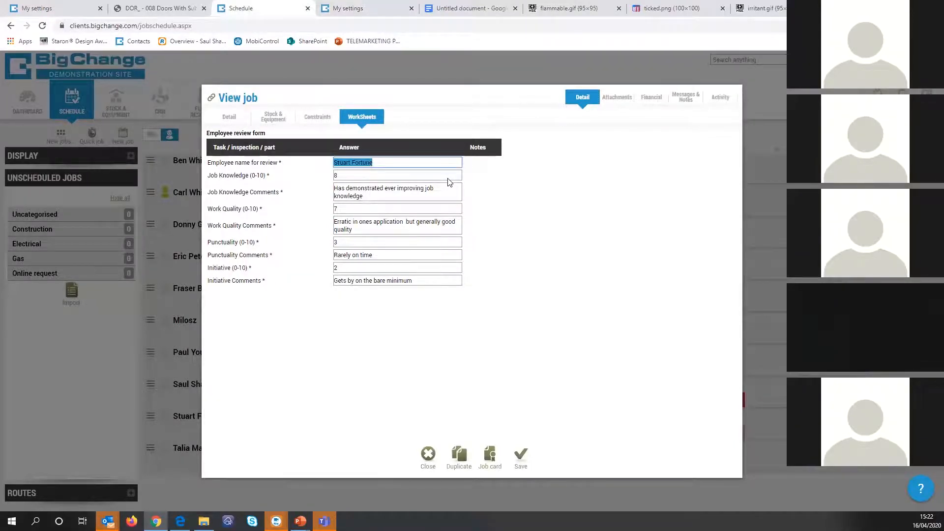
pyautogui.press('Tab')
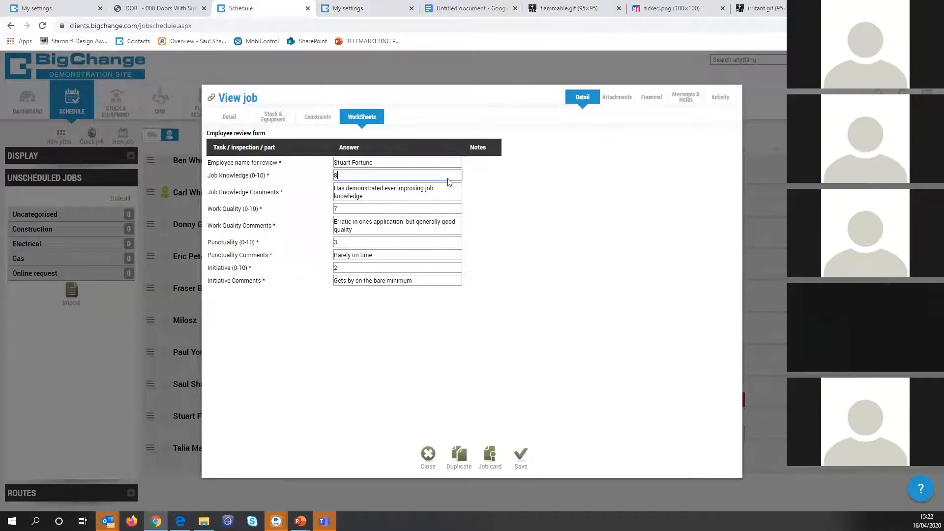
pyautogui.moveTo(251, 176); pyautogui.dragTo(266, 175)
pyautogui.click(447, 179)
pyautogui.press('Escape')
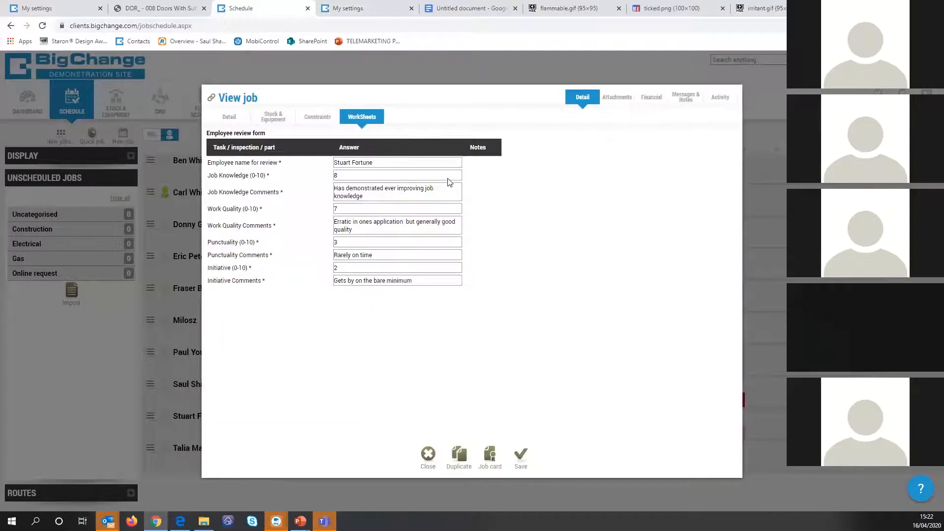
pyautogui.click(448, 179)
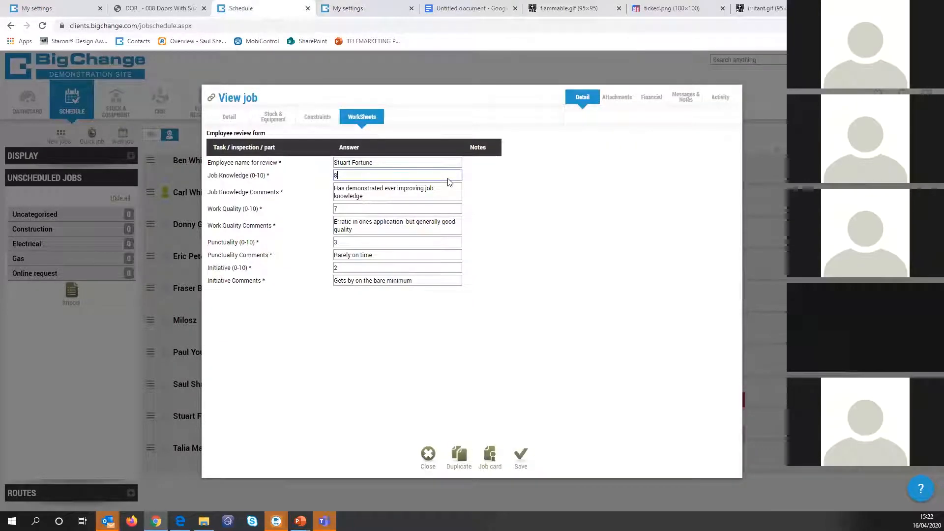
pyautogui.click(397, 209)
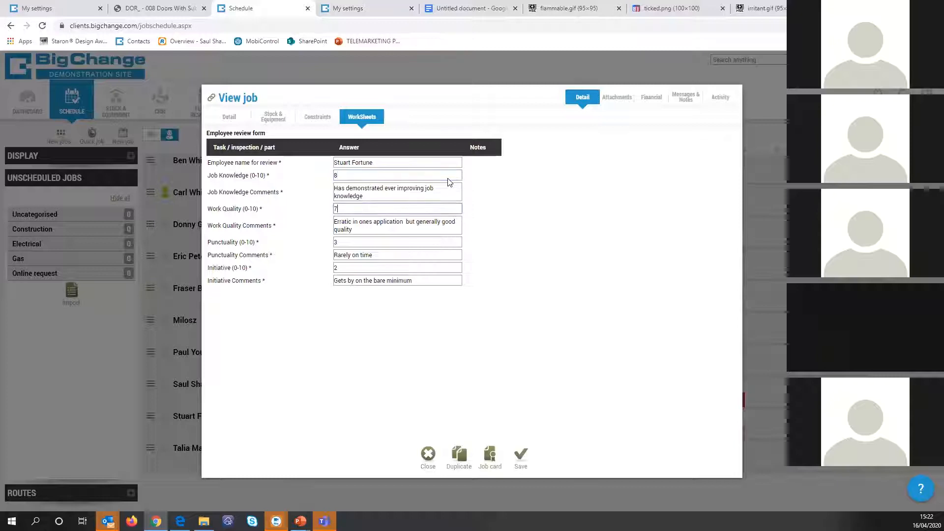
pyautogui.click(393, 242)
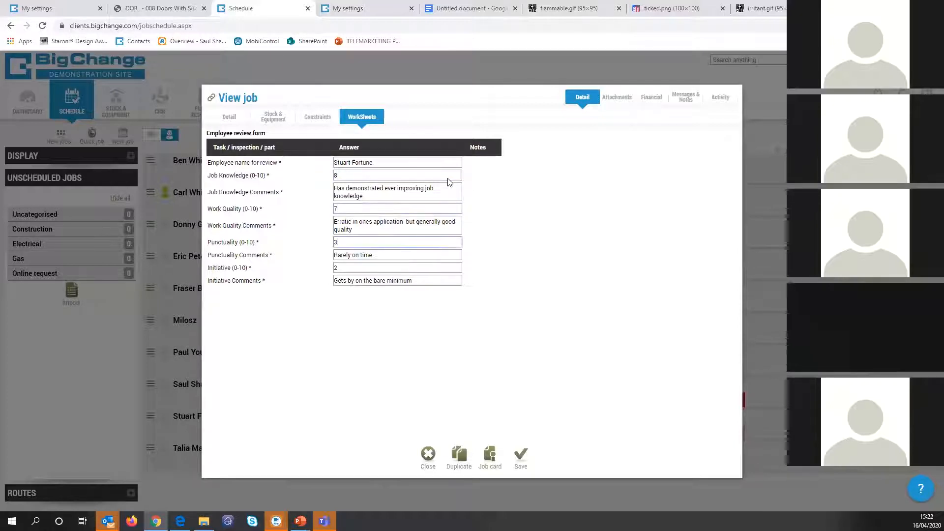
pyautogui.click(418, 268)
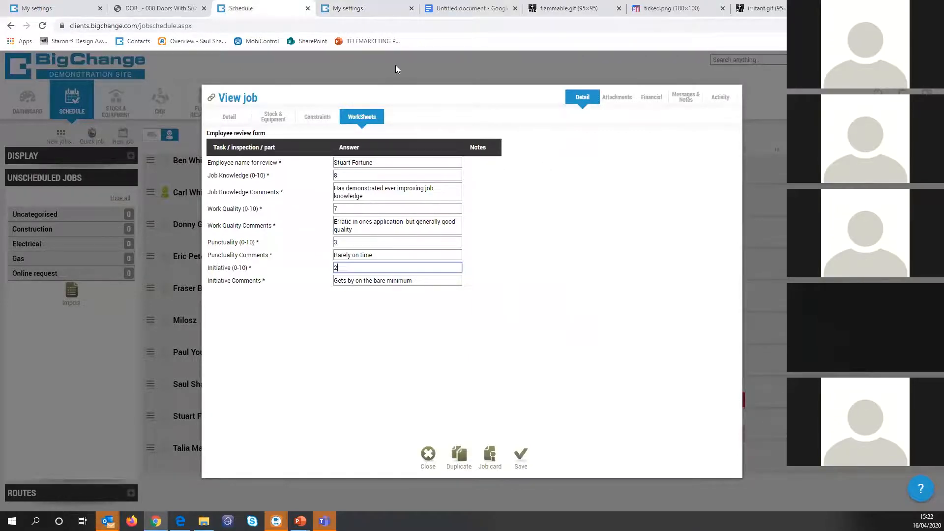
# Step: Revisit the Employee review form worksheet's question list and return to the page editing the 008 Employee Review Form template
pyautogui.click(351, 14)
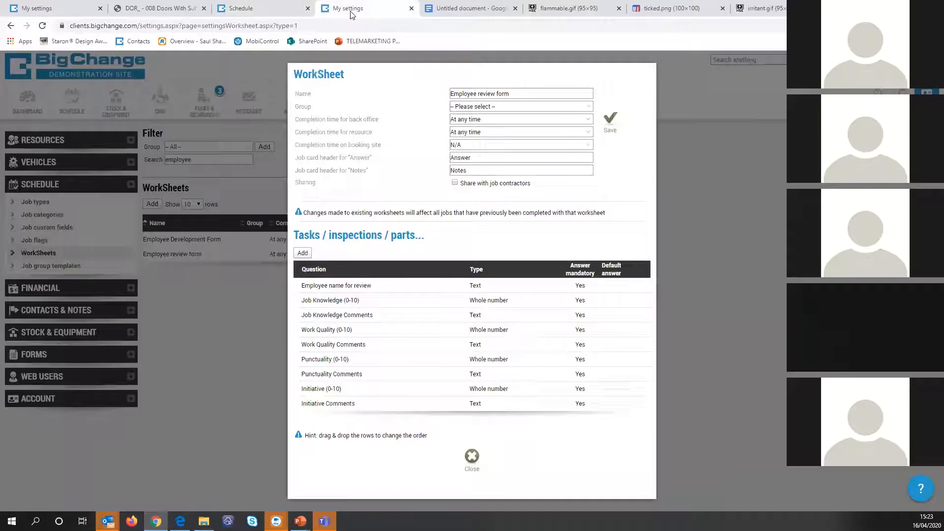
pyautogui.click(81, 7)
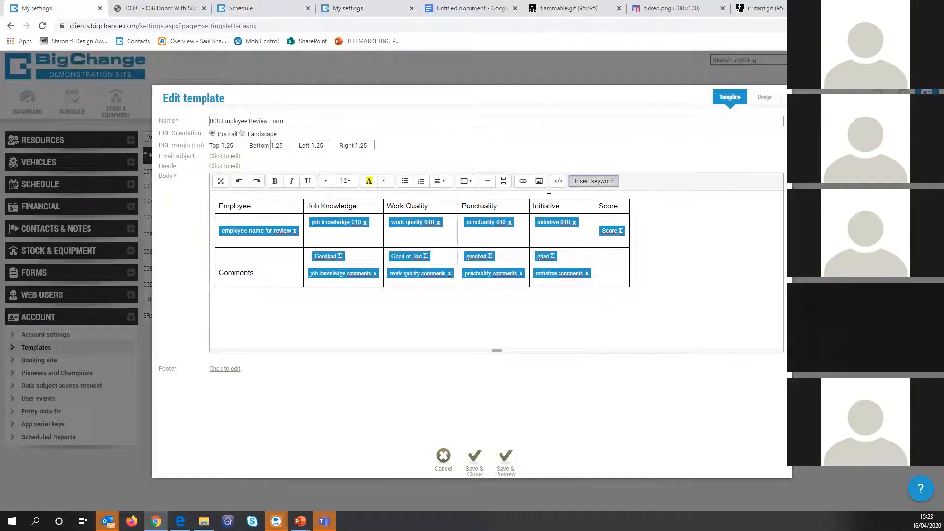
# Step: Look through the worksheet questions offered for the Employee review form when inserting a worksheet question keyword, without inserting one
pyautogui.click(591, 181)
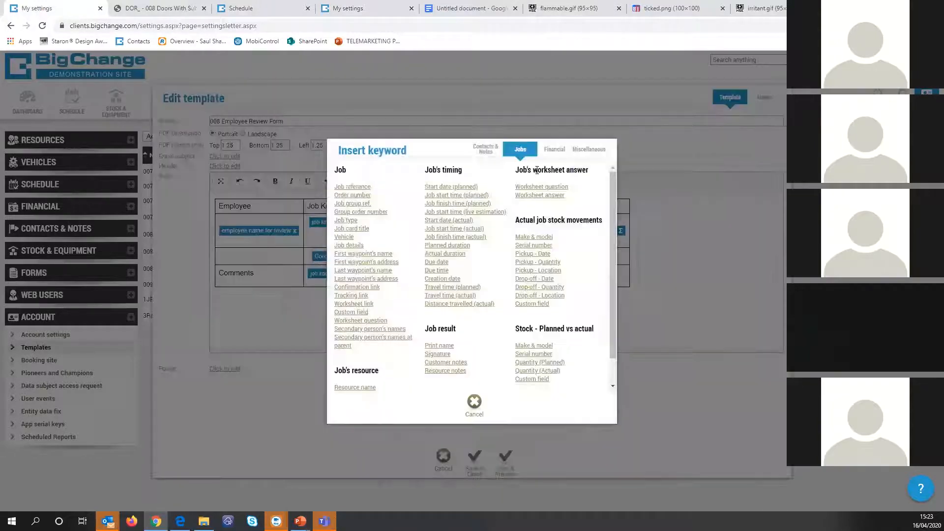
pyautogui.click(363, 320)
pyautogui.click(476, 264)
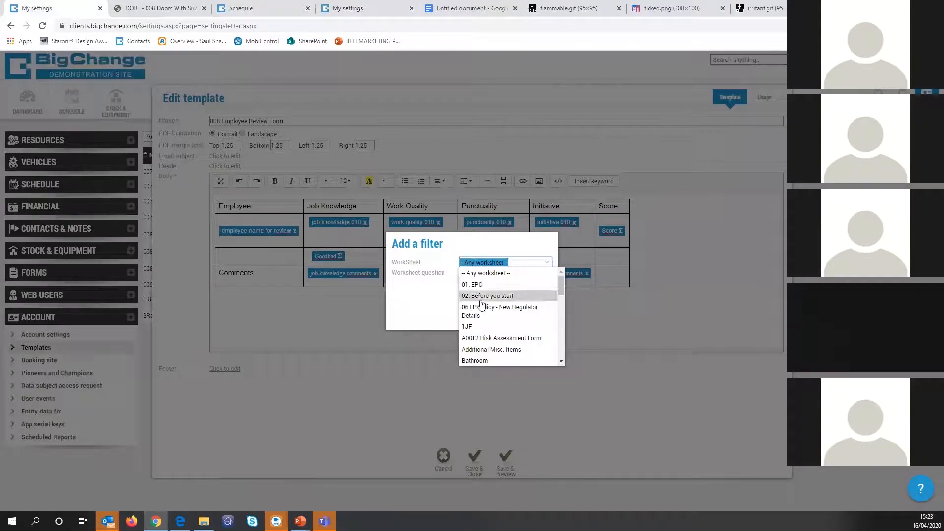
pyautogui.scroll(-2, 510, 344)
pyautogui.scroll(2, 510, 344)
pyautogui.scroll(-5, 506, 339)
pyautogui.scroll(-1, 506, 338)
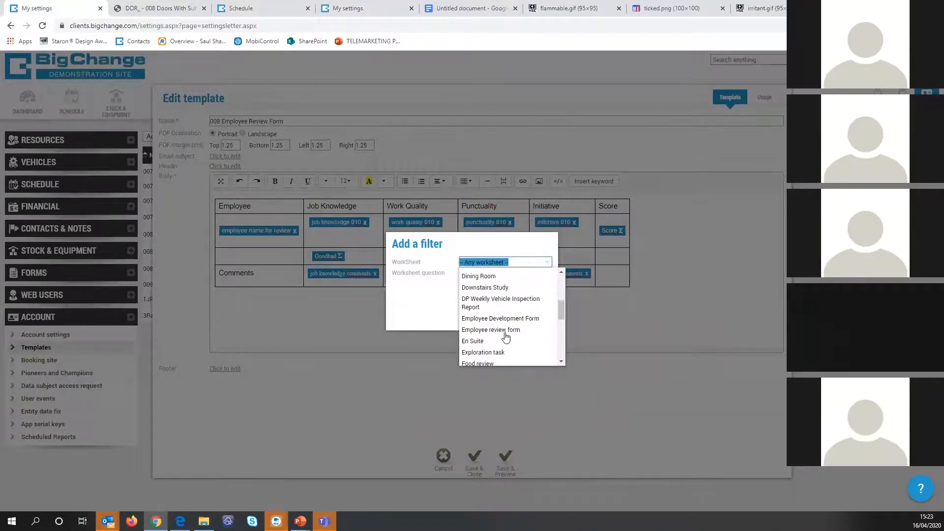
pyautogui.click(497, 330)
pyautogui.click(497, 274)
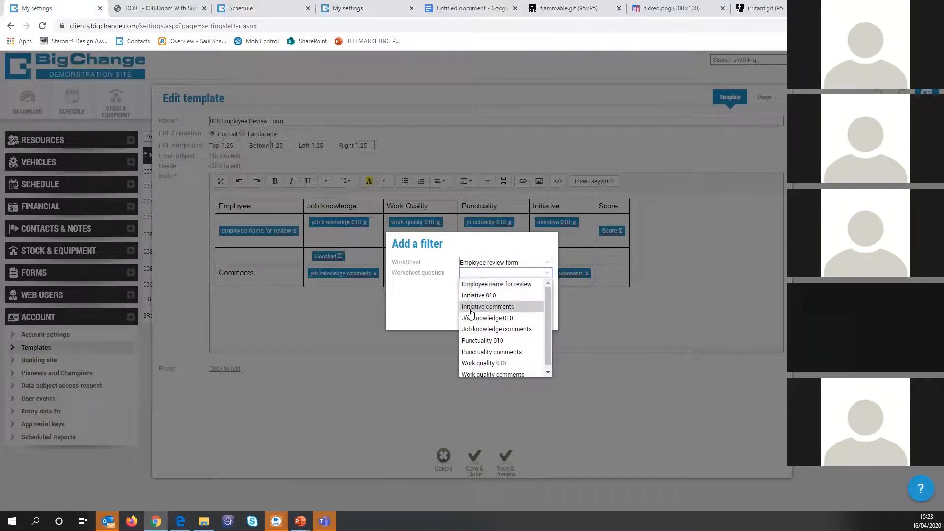
pyautogui.click(425, 286)
pyautogui.click(471, 296)
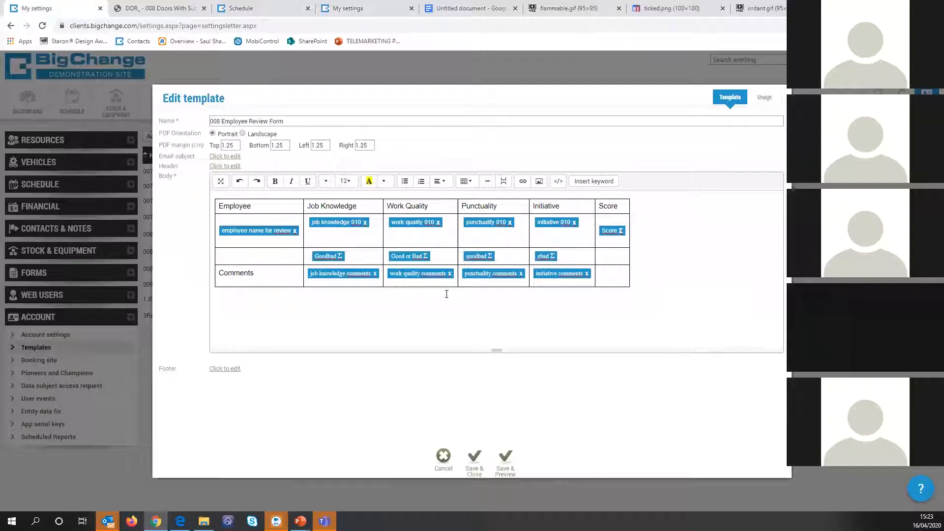
pyautogui.click(447, 295)
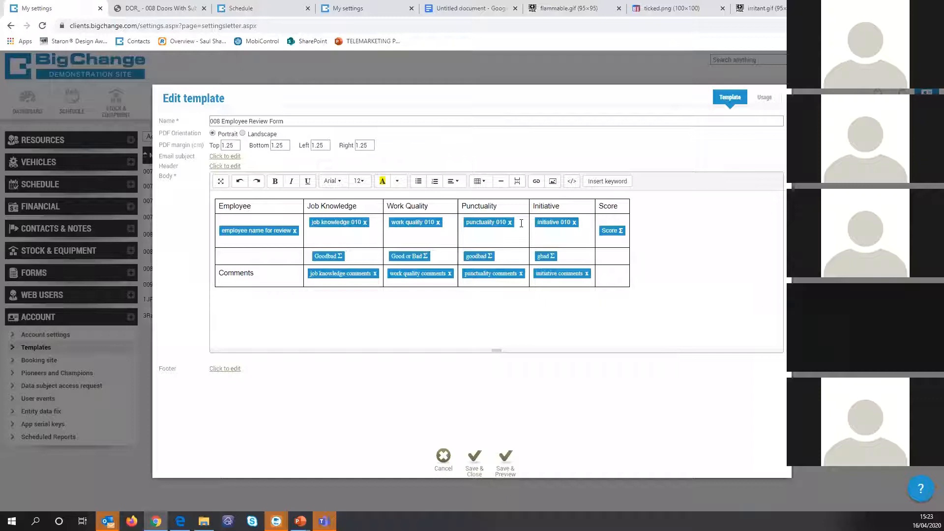
# Step: Inspect the Score formula in the table, including its nested formulas 1234 and 12
pyautogui.click(612, 231)
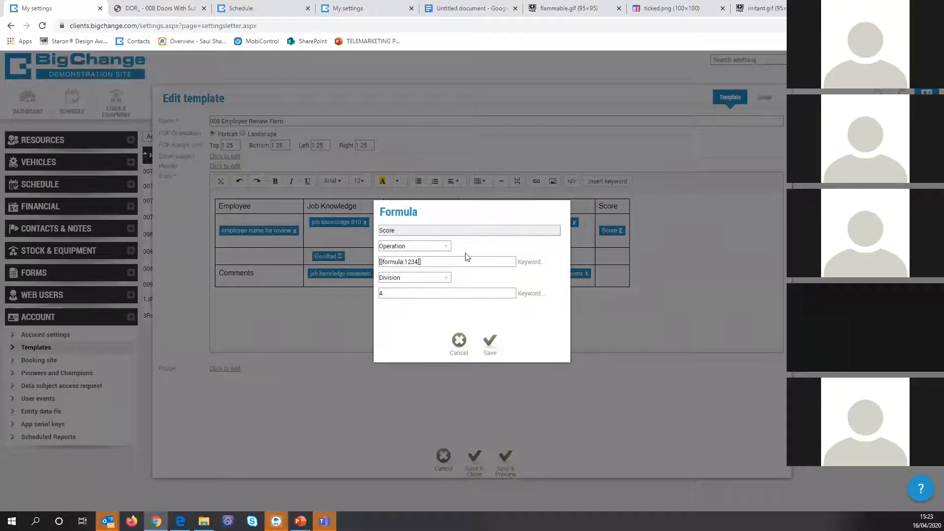
pyautogui.doubleClick(441, 227)
pyautogui.click(442, 248)
pyautogui.click(465, 249)
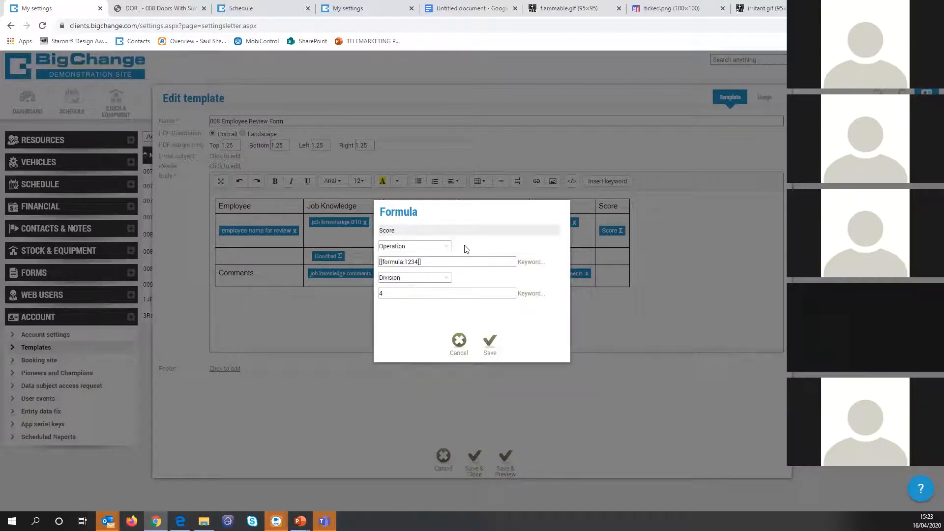
pyautogui.click(527, 267)
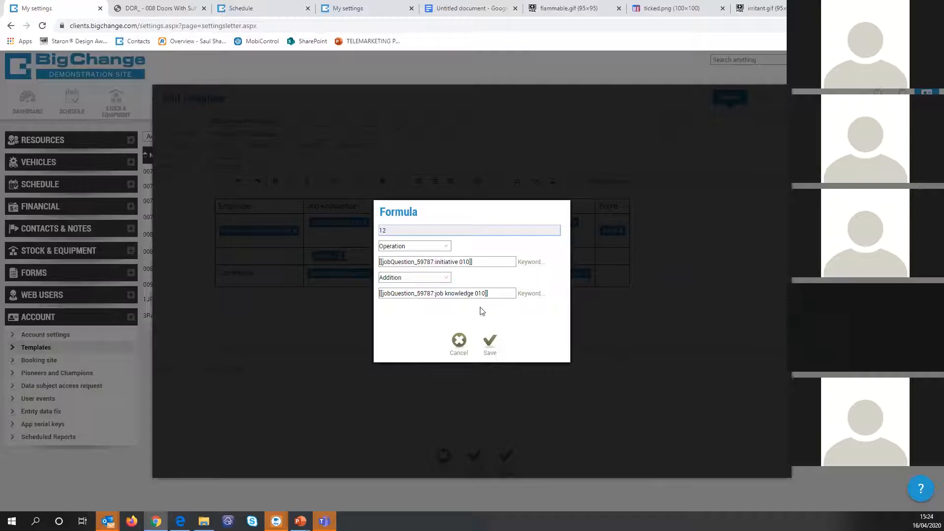
pyautogui.click(459, 340)
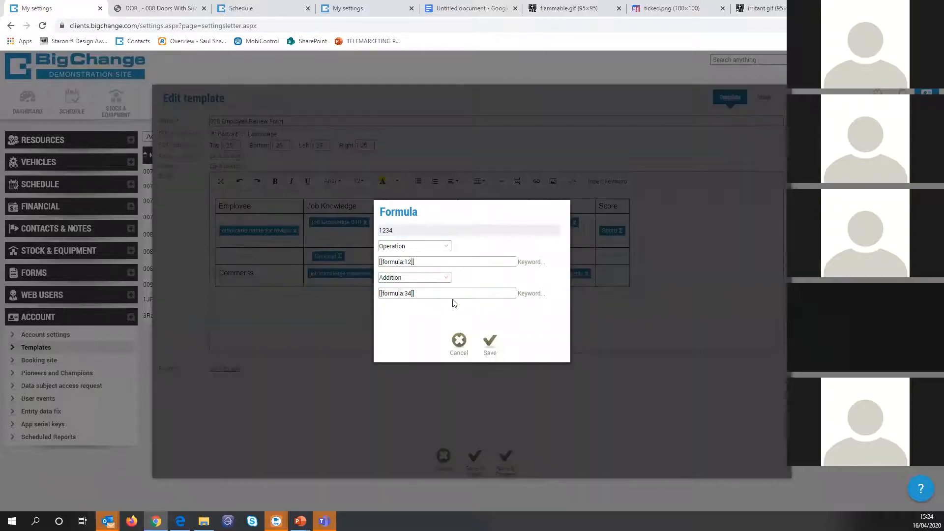
# Step: Inspect nested formula 34, return to the Score formula to review its divisor, and close it without saving
pyautogui.click(535, 293)
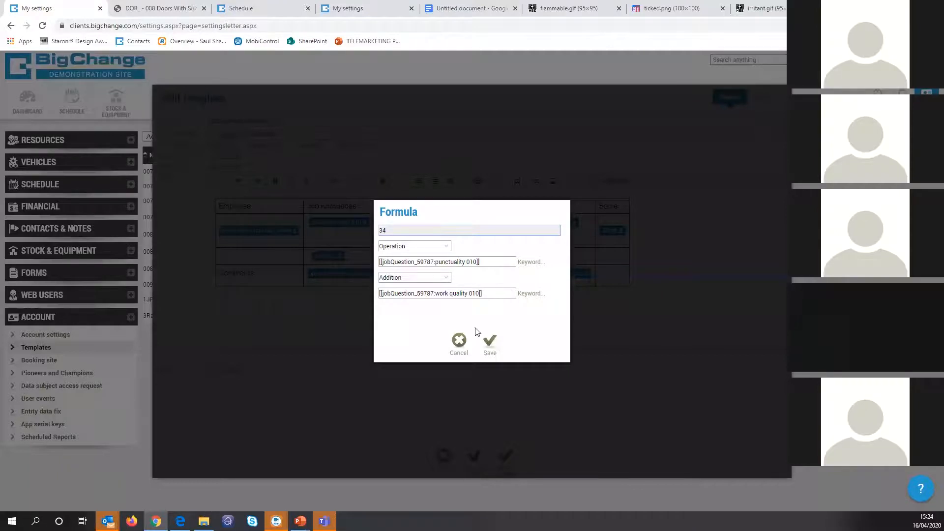
pyautogui.click(459, 340)
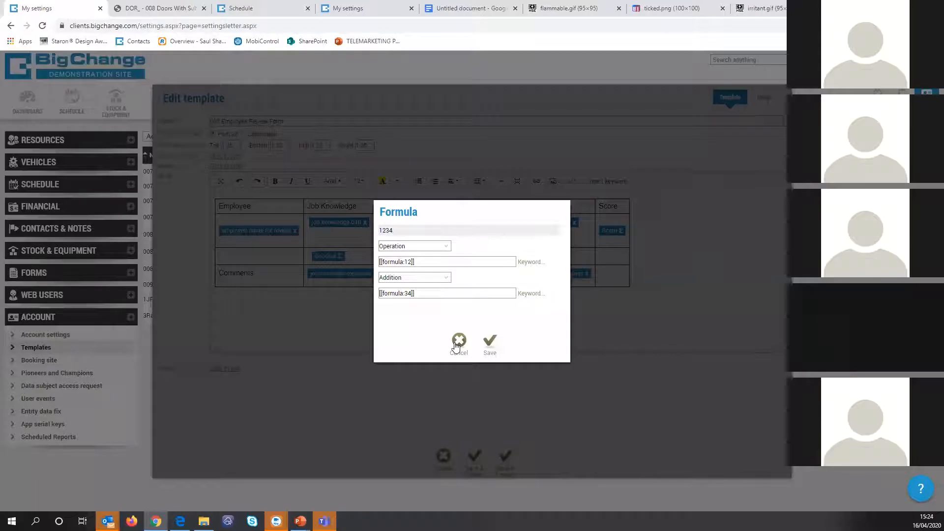
pyautogui.click(458, 346)
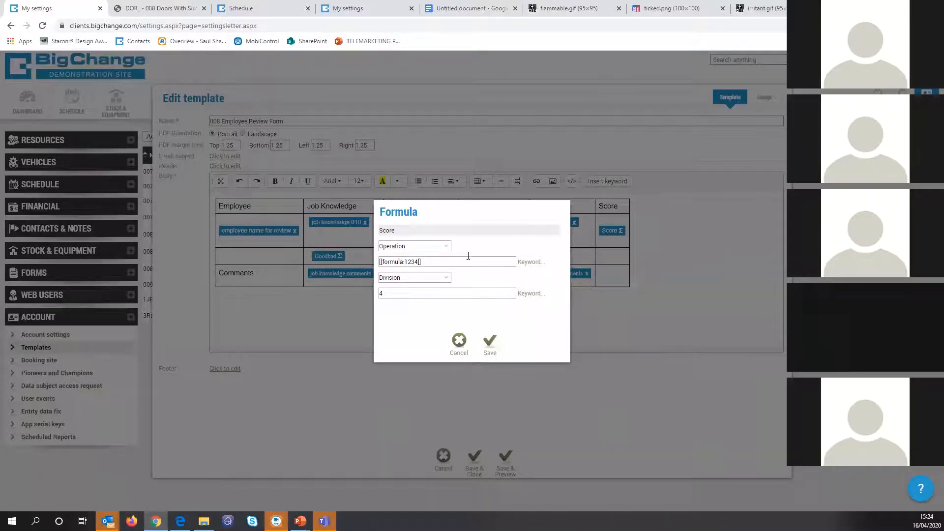
pyautogui.click(435, 291)
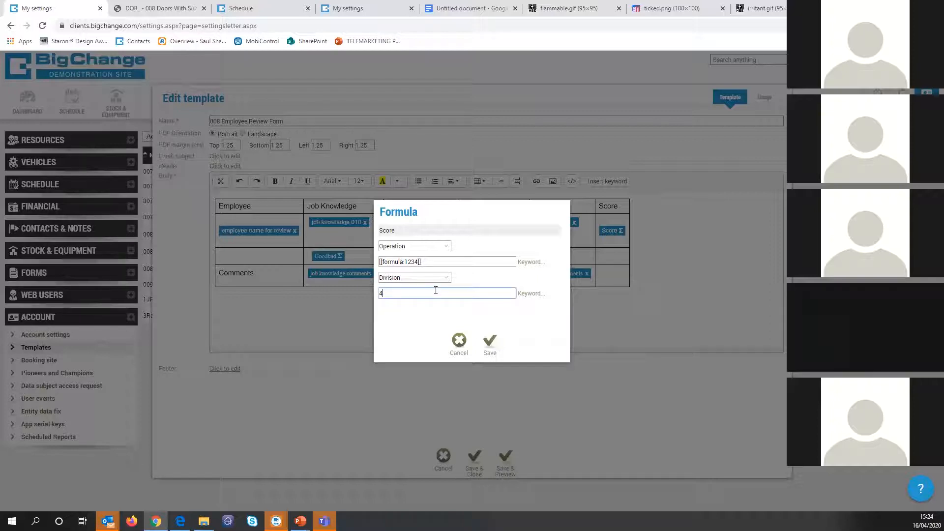
pyautogui.click(452, 339)
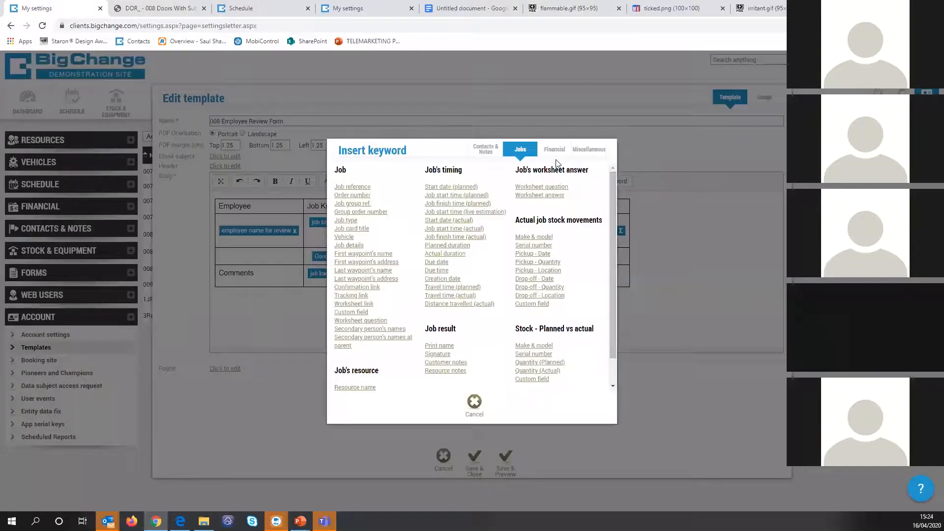
# Step: Insert a new formula keyword in the template body, named Score2, with Operation as its formula type
pyautogui.click(589, 149)
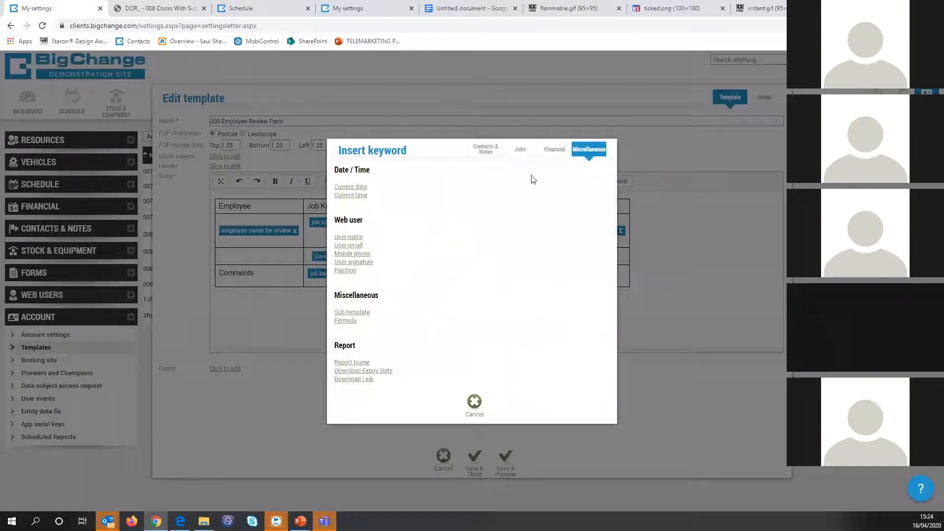
pyautogui.click(343, 321)
pyautogui.write('Score2')
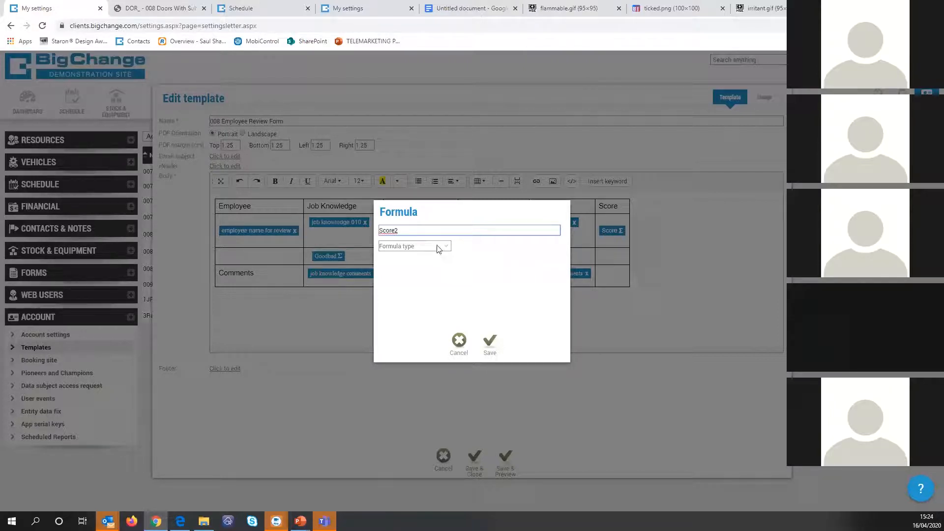
pyautogui.click(439, 250)
pyautogui.press('Down')
pyautogui.press('Down')
pyautogui.press('Return')
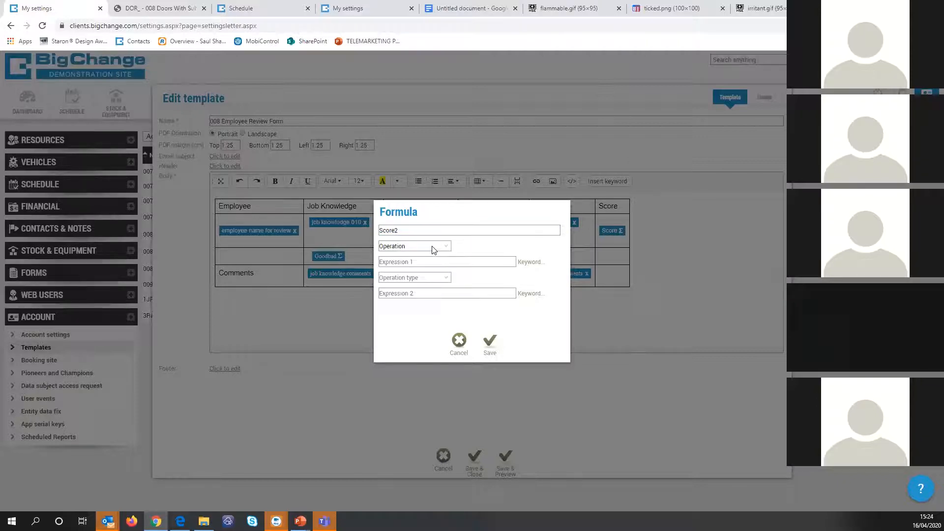
# Step: Create a nested formula for the first expression of Score2, named 1+2, with Operation as its formula type
pyautogui.click(530, 262)
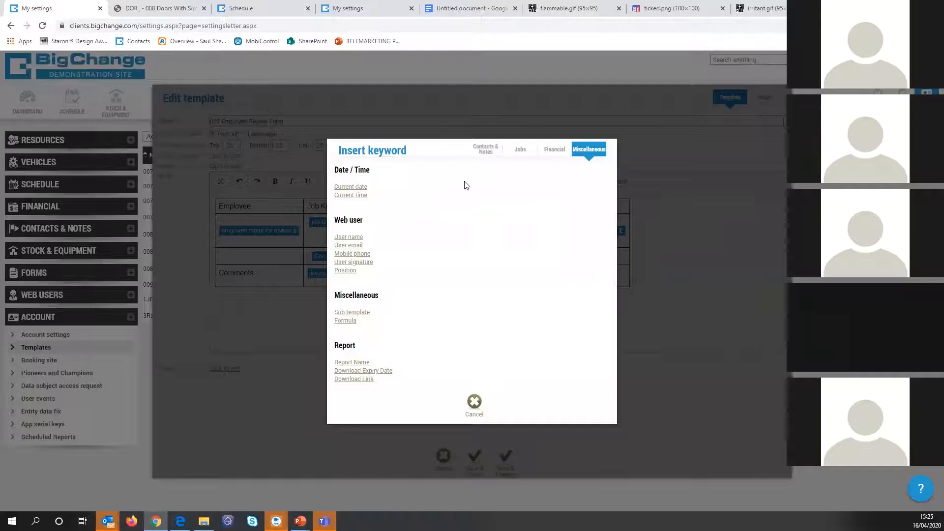
pyautogui.click(680, 231)
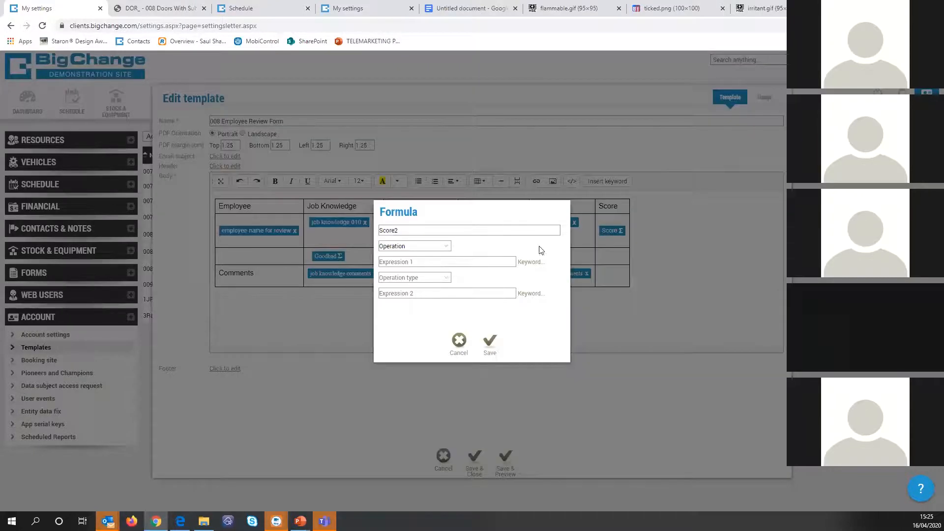
pyautogui.click(531, 262)
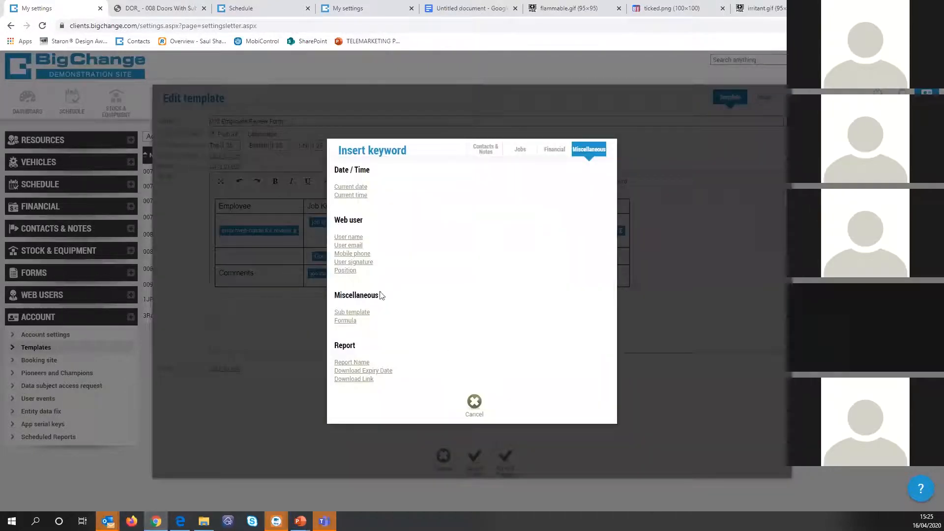
pyautogui.click(346, 321)
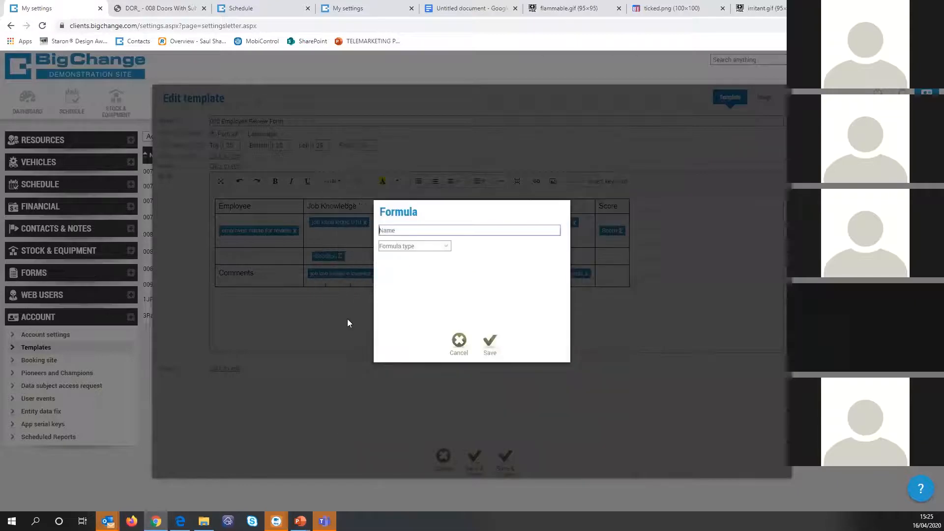
pyautogui.write('1+')
pyautogui.hotkey('ctrl', 'a')
pyautogui.press('Right')
pyautogui.press('Tab')
pyautogui.press('Down')
pyautogui.press('Down')
pyautogui.press('Return')
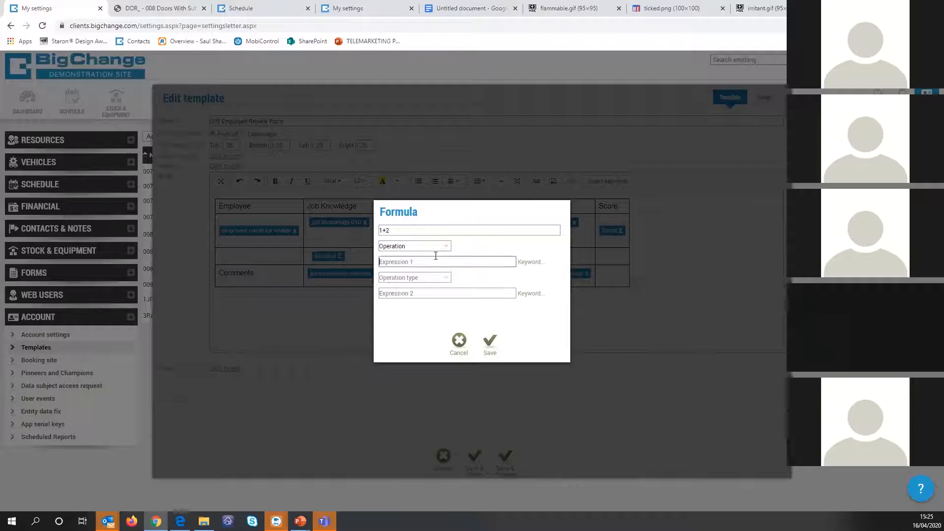
# Step: Set the first expression of the 1+2 formula to the Job knowledge 010 question from the Employee review form worksheet
pyautogui.click(522, 263)
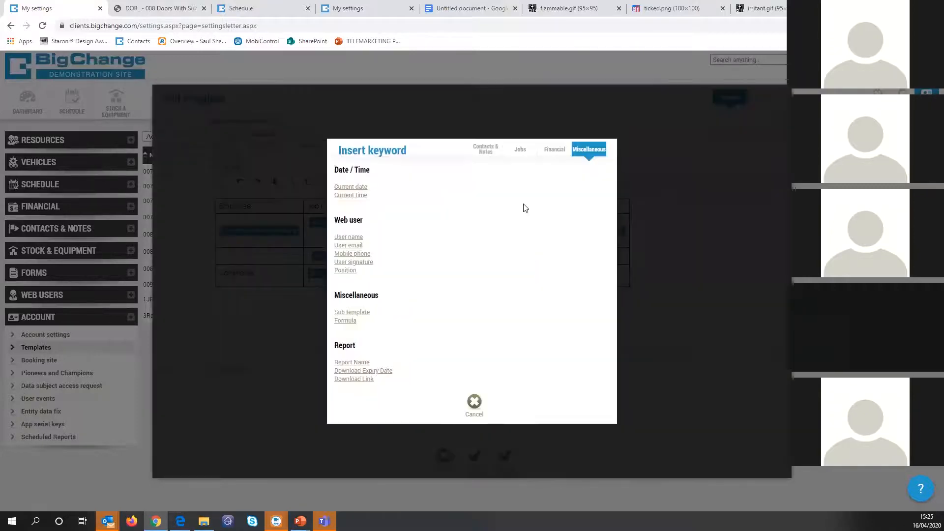
pyautogui.click(516, 153)
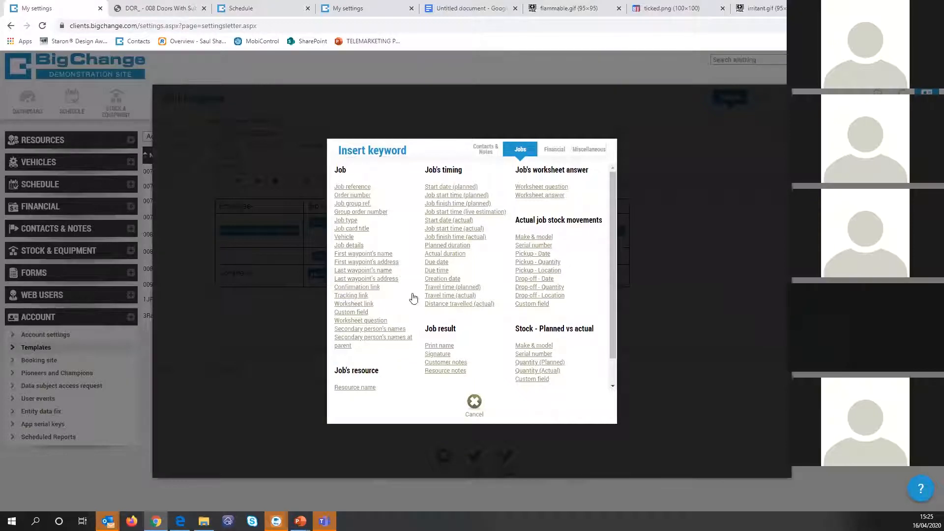
pyautogui.click(377, 322)
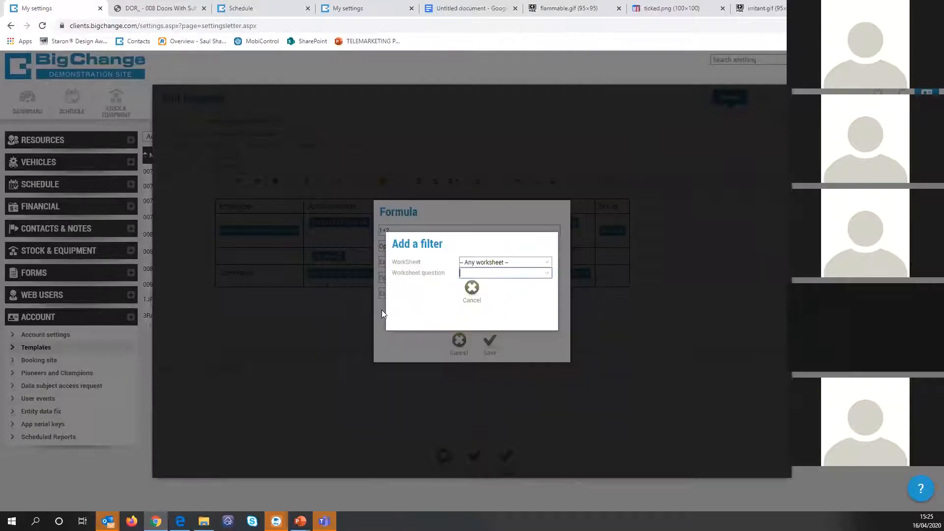
pyautogui.click(473, 262)
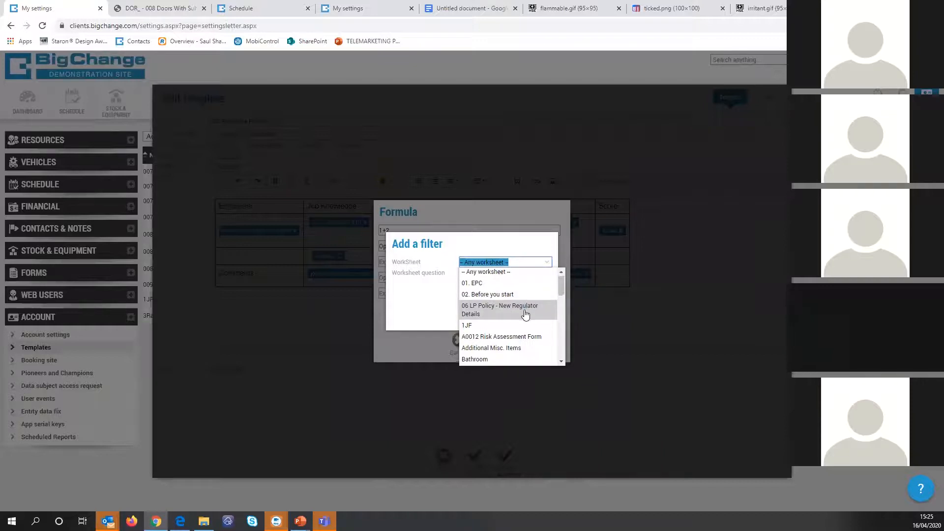
pyautogui.scroll(-3, 521, 315)
pyautogui.scroll(-2, 522, 317)
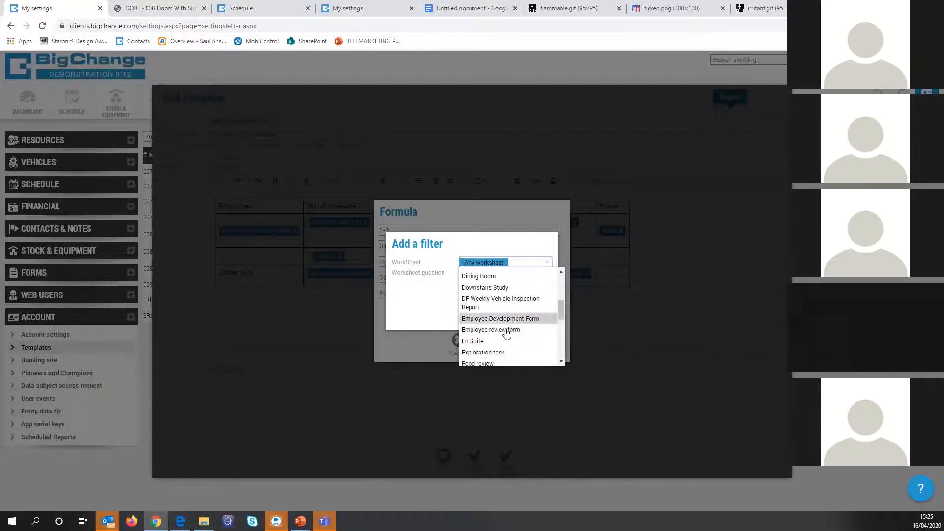
pyautogui.click(504, 331)
pyautogui.click(485, 274)
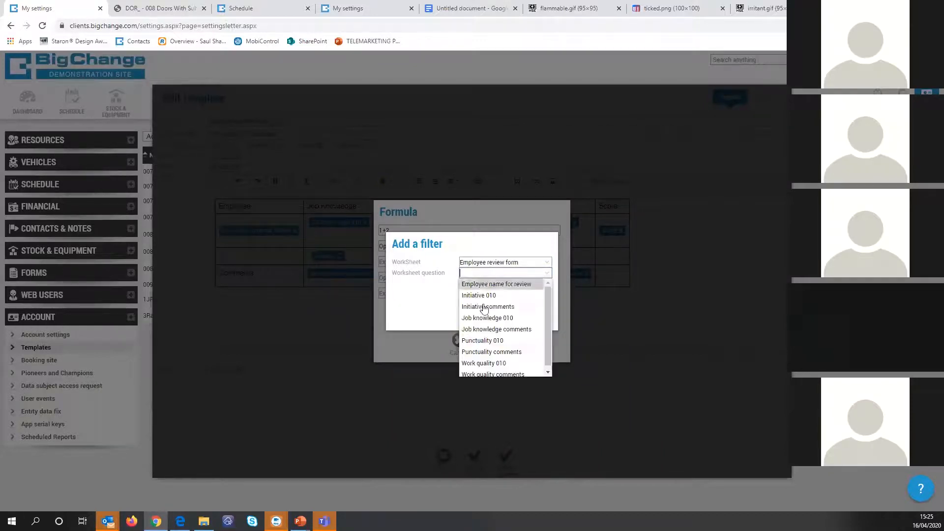
pyautogui.click(485, 319)
# Step: Set the operation type of the 1+2 formula to Addition
pyautogui.click(428, 278)
pyautogui.click(419, 288)
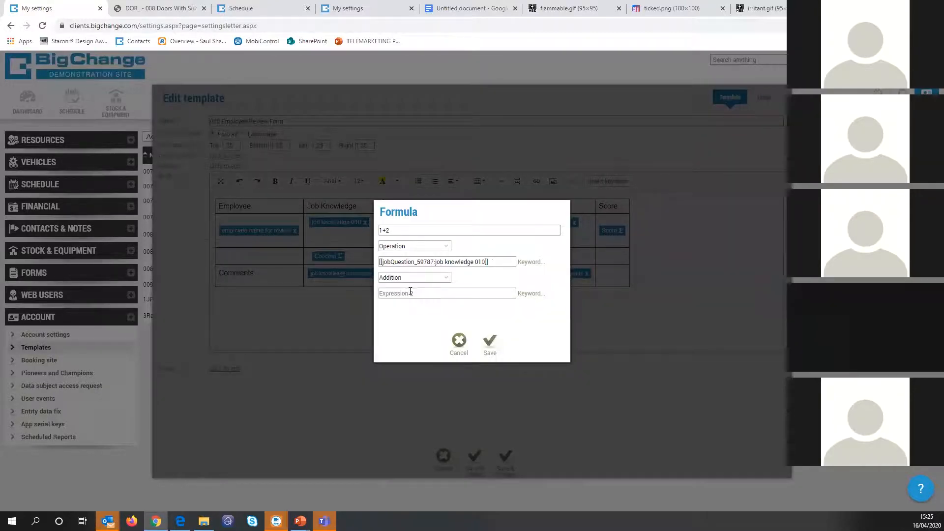
pyautogui.click(439, 279)
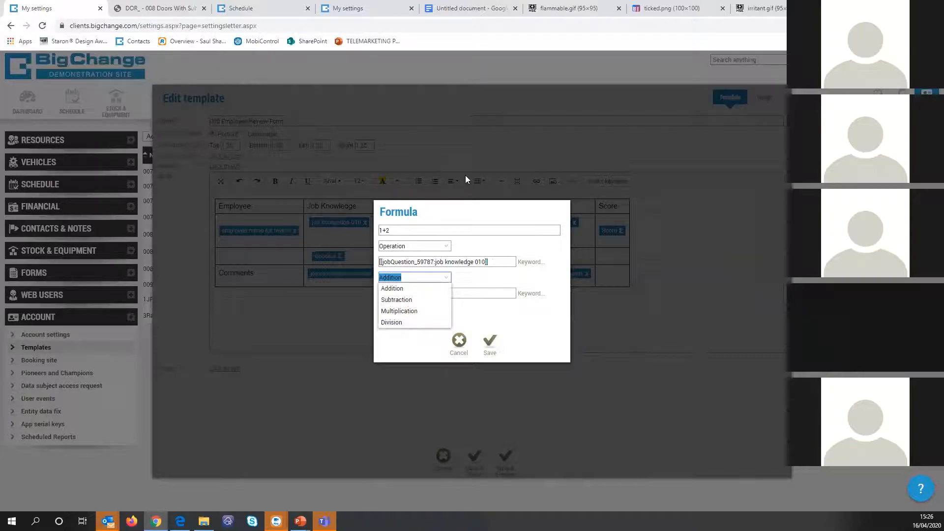
pyautogui.click(409, 290)
pyautogui.click(410, 294)
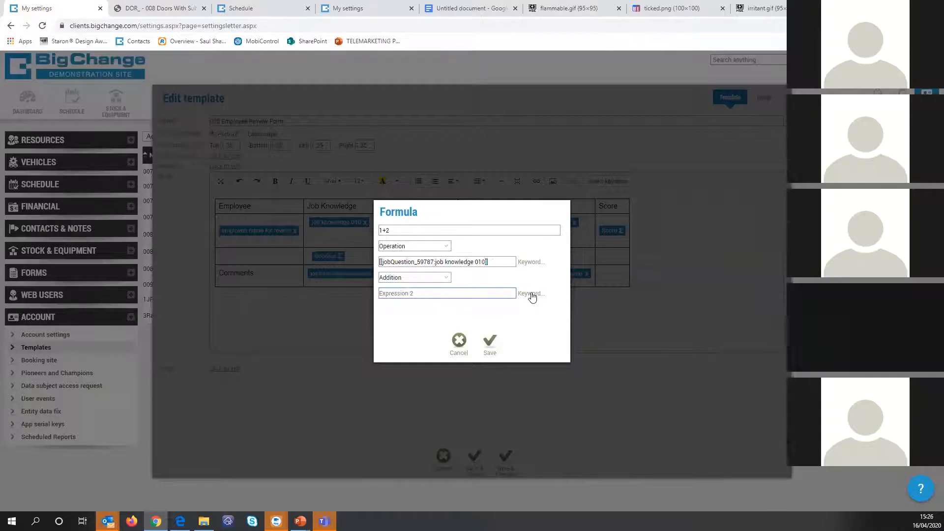
# Step: Set the second expression of the 1+2 formula to the Punctuality 010 question from the Employee review form worksheet
pyautogui.click(531, 294)
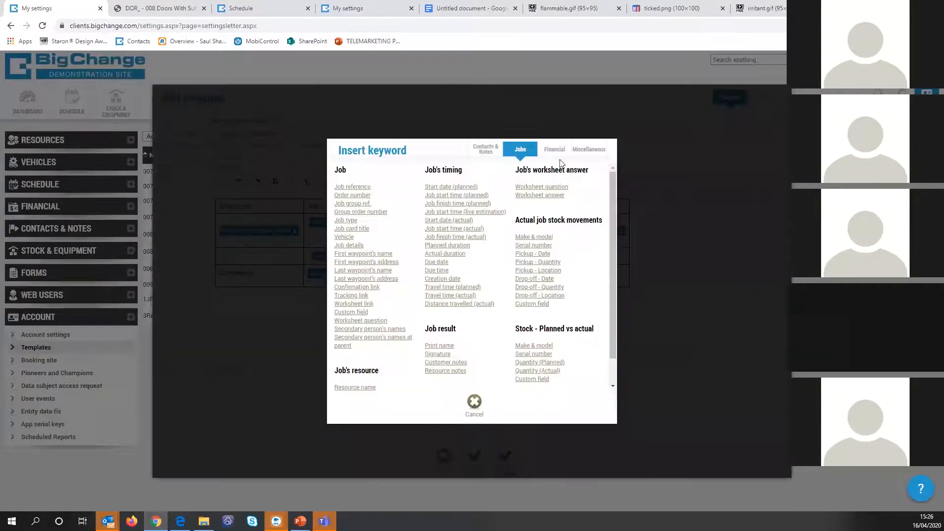
pyautogui.click(350, 321)
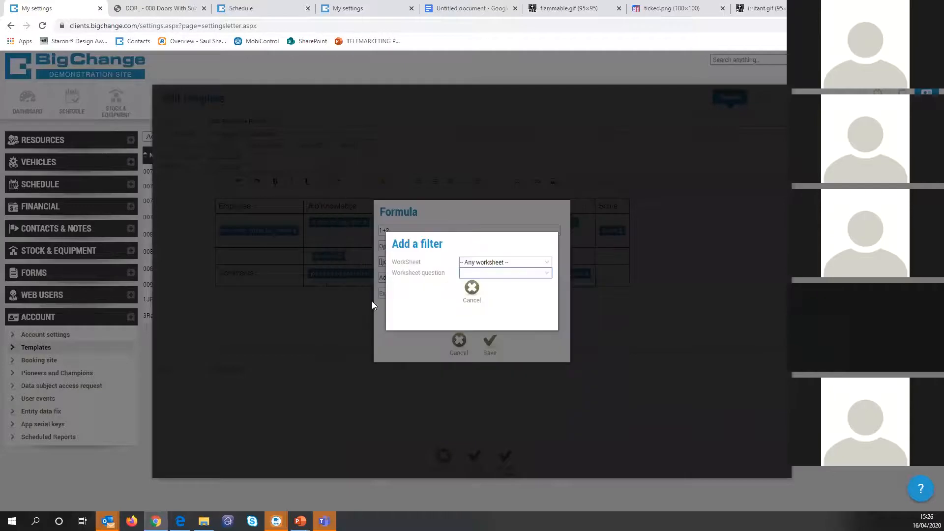
pyautogui.click(485, 263)
pyautogui.scroll(-5, 485, 318)
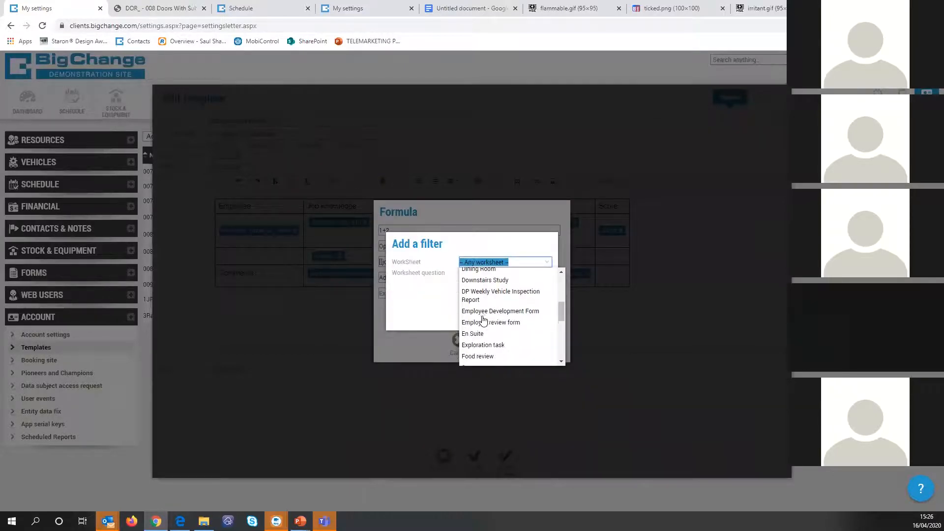
pyautogui.click(480, 323)
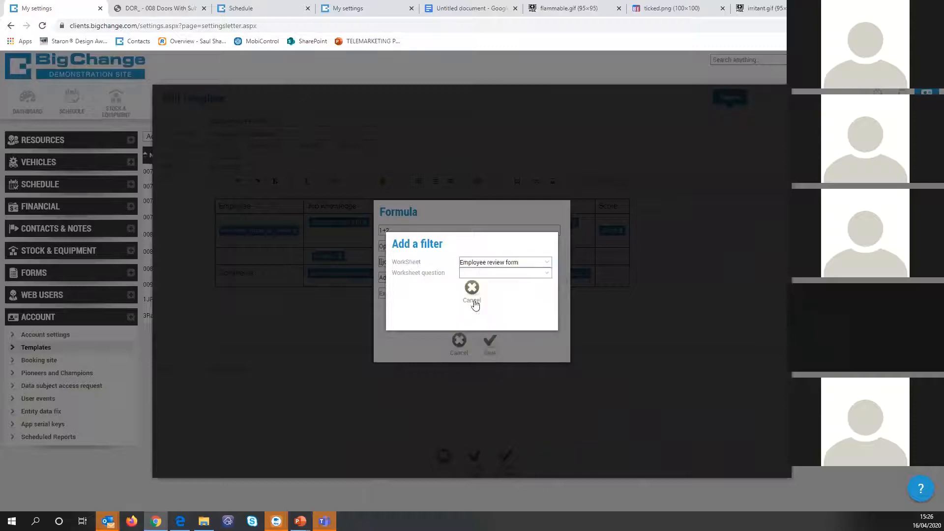
pyautogui.click(470, 275)
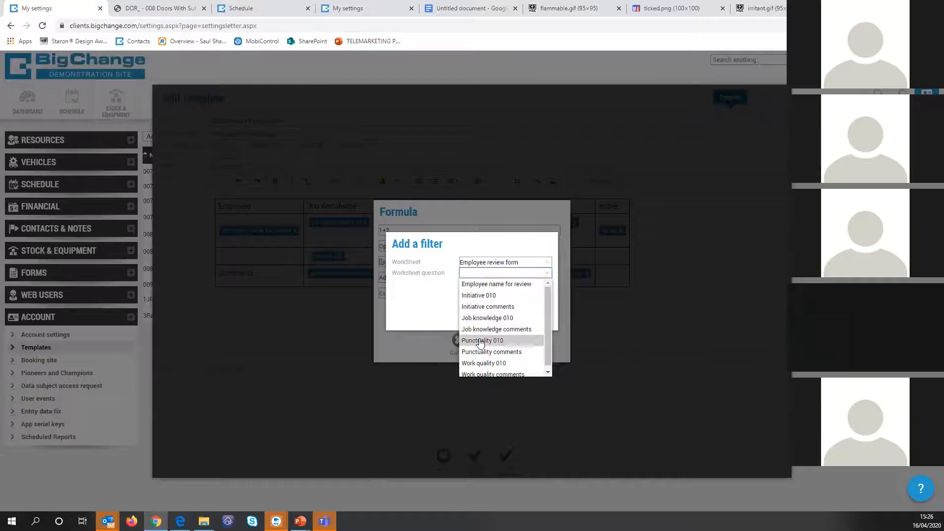
pyautogui.click(481, 341)
# Step: Rename the nested 1+2 formula as 12a and save it as the first expression of Score2
pyautogui.click(490, 342)
pyautogui.click(526, 300)
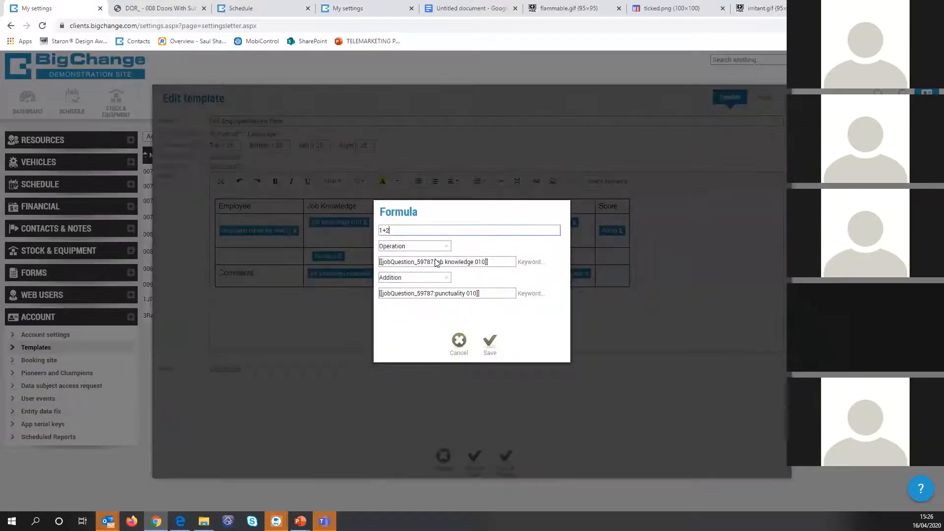
pyautogui.click(490, 341)
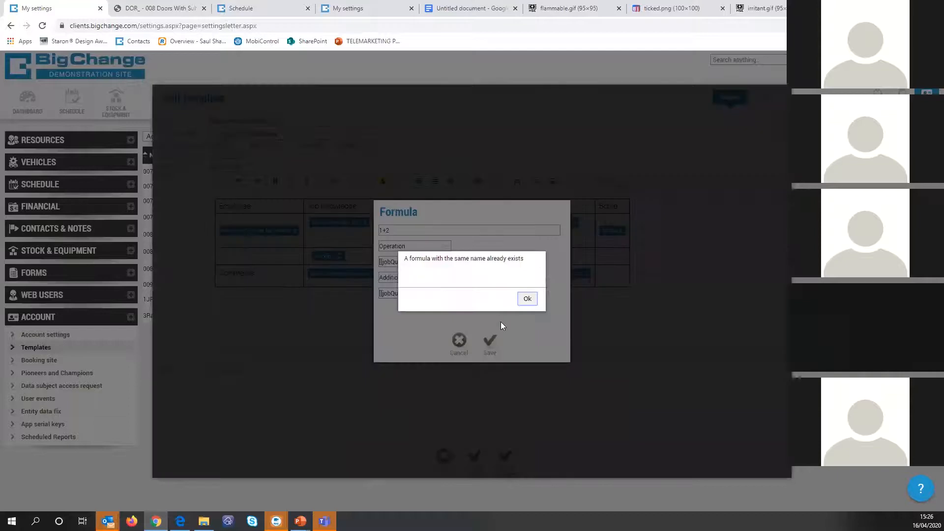
pyautogui.click(525, 299)
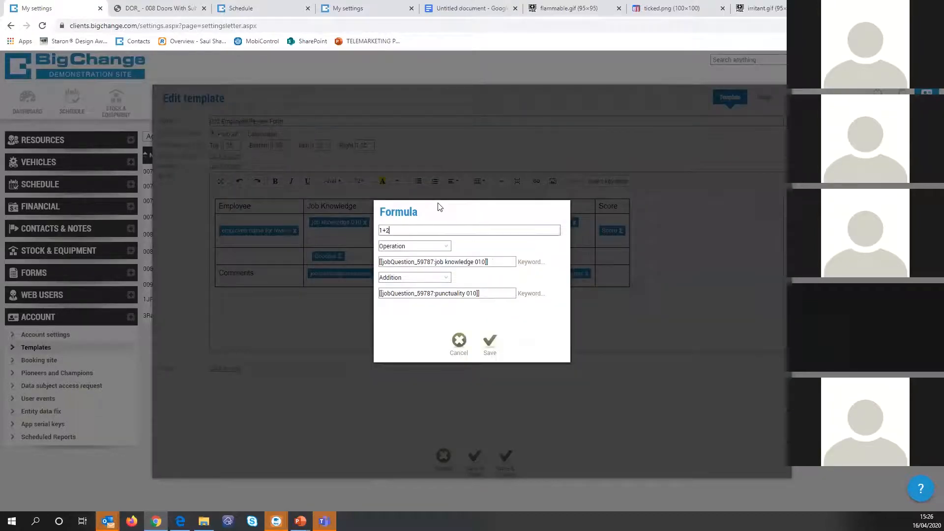
pyautogui.click(484, 342)
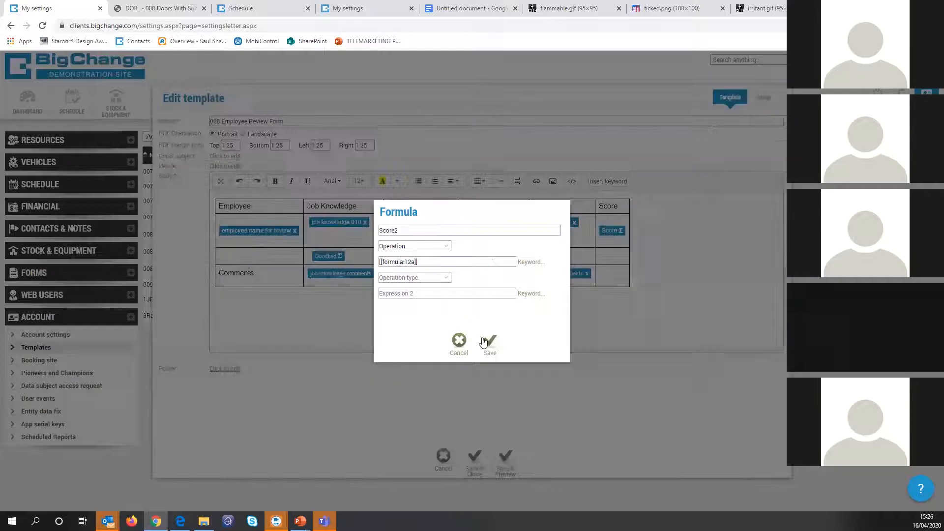
# Step: Set the operation type of Score2 to Addition and discard the unfinished formula
pyautogui.click(412, 279)
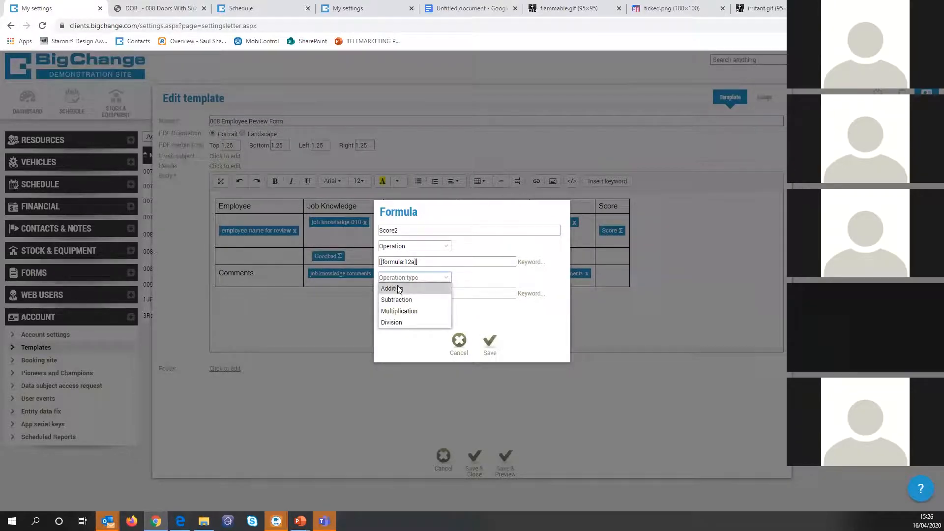
pyautogui.click(399, 289)
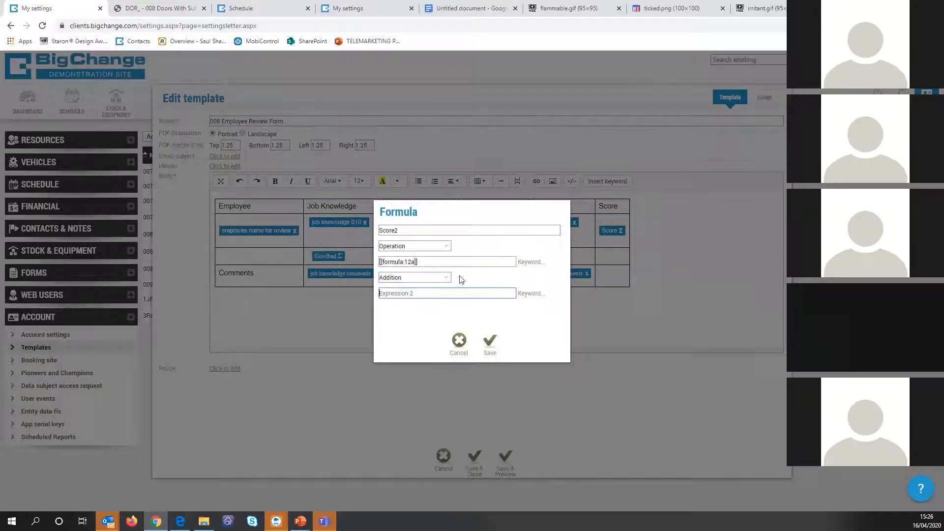
pyautogui.click(459, 341)
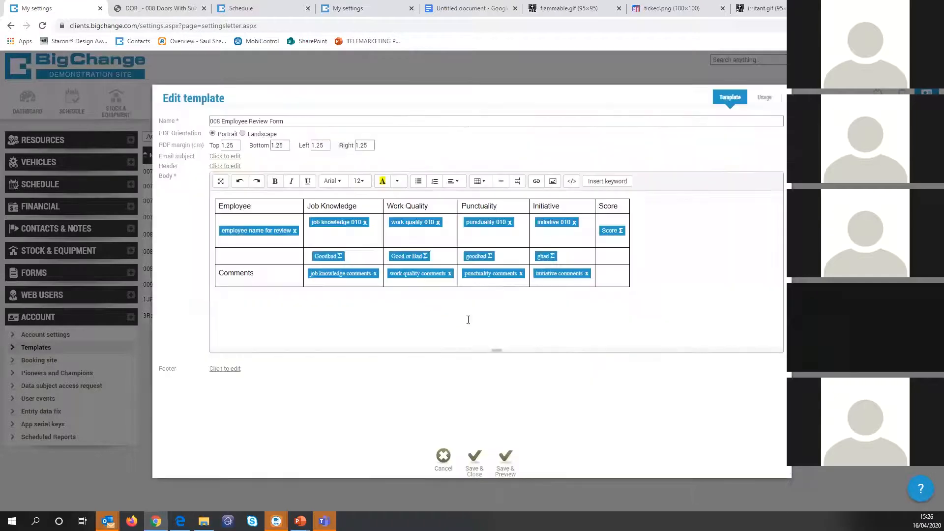
# Step: Examine the operation in the existing Score formula and the condition in the Goodbad formula under Job Knowledge
pyautogui.click(551, 255)
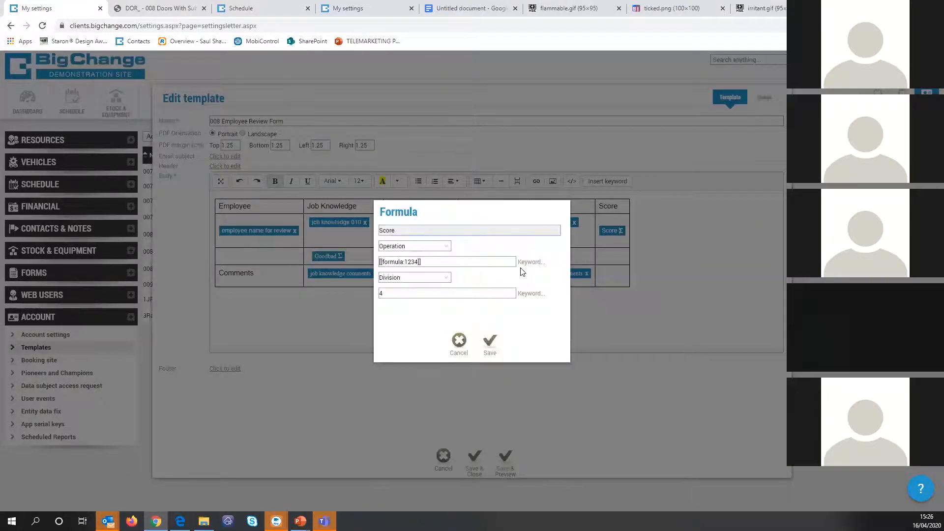
pyautogui.press('Escape')
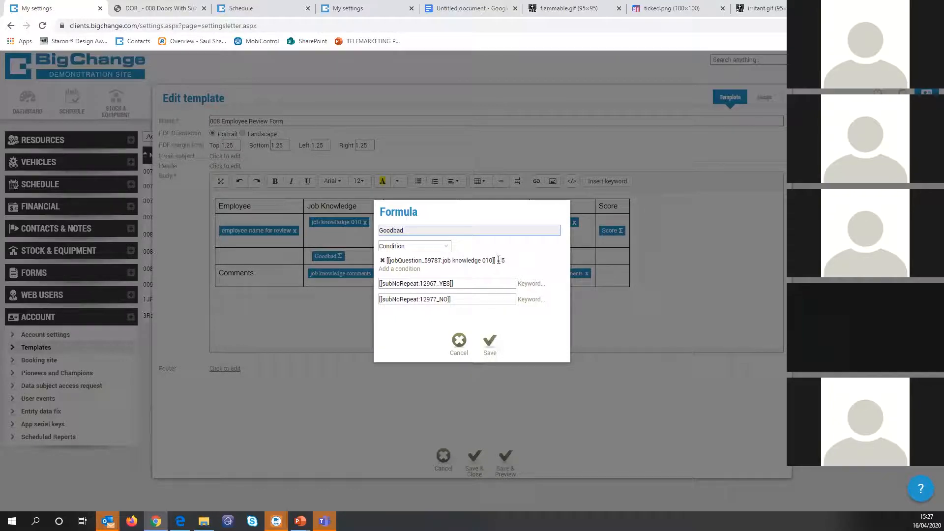
pyautogui.moveTo(498, 260); pyautogui.dragTo(509, 262)
pyautogui.click(439, 272)
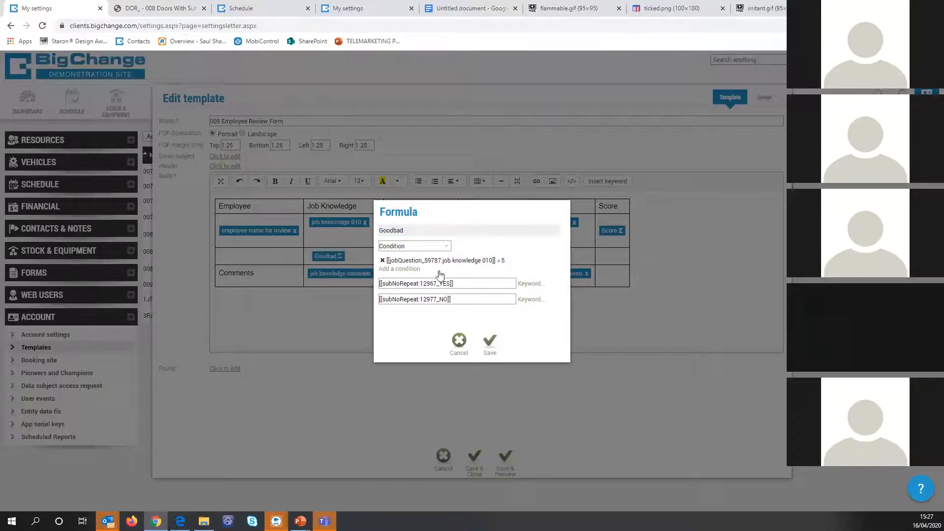
# Step: Review the comparison operators available for an additional Goodbad condition, choosing none of them permanently
pyautogui.click(432, 275)
pyautogui.click(489, 256)
pyautogui.click(444, 292)
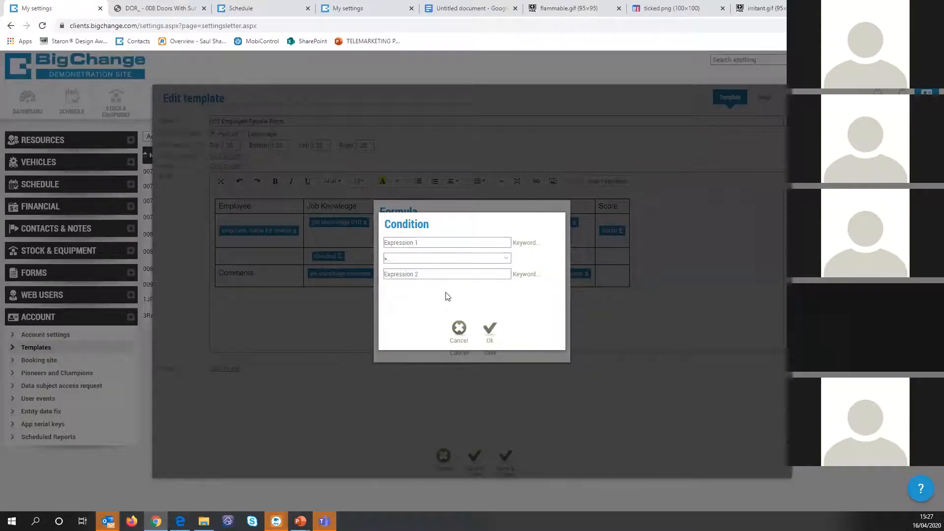
pyautogui.click(431, 257)
pyautogui.click(431, 270)
pyautogui.click(433, 263)
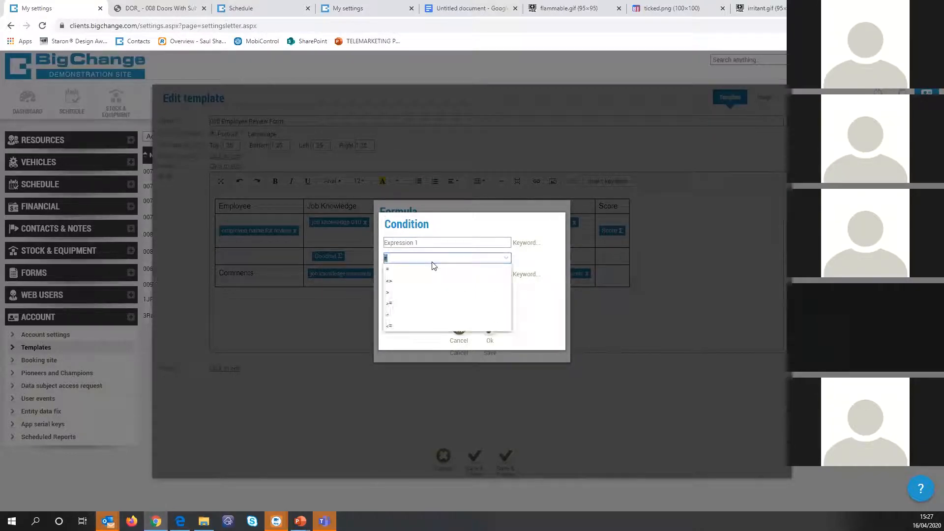
pyautogui.click(392, 291)
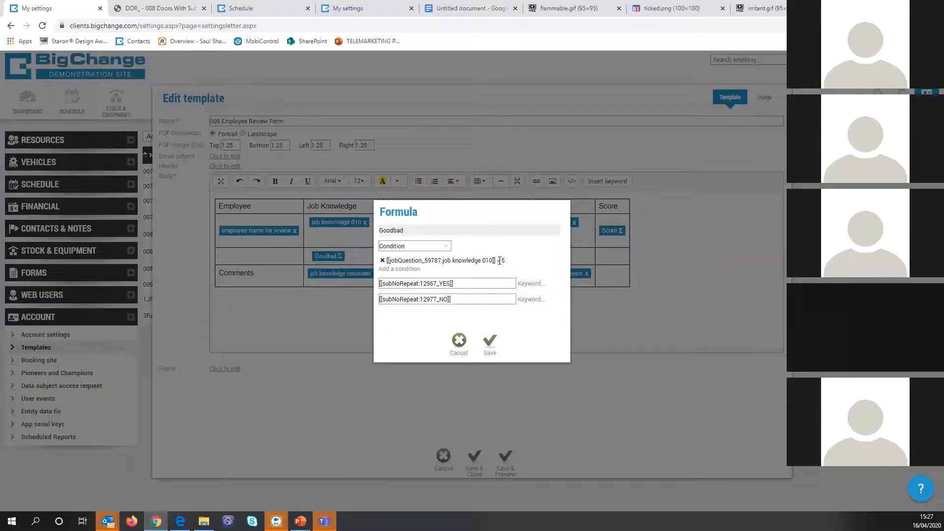
# Step: Look up the Sub template keyword for Goodbad's first result expression without inserting it
pyautogui.click(409, 285)
pyautogui.click(526, 288)
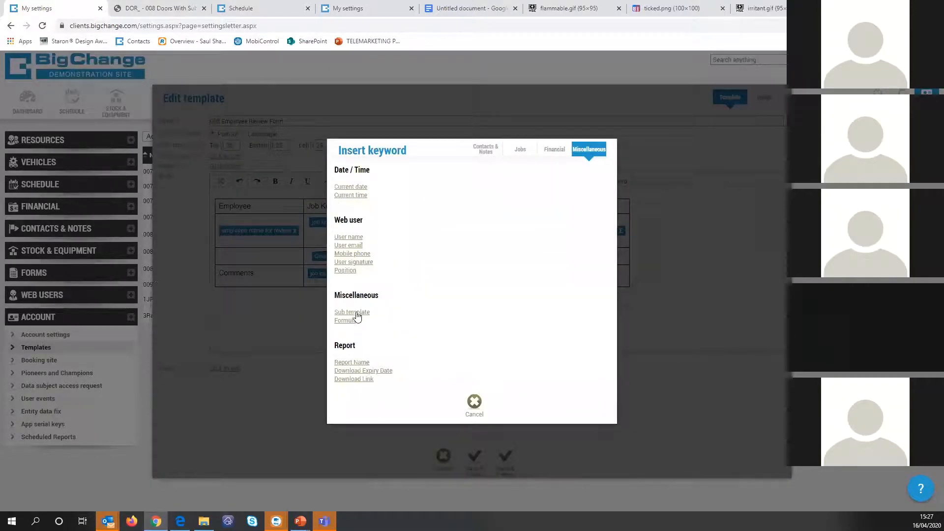
pyautogui.click(474, 408)
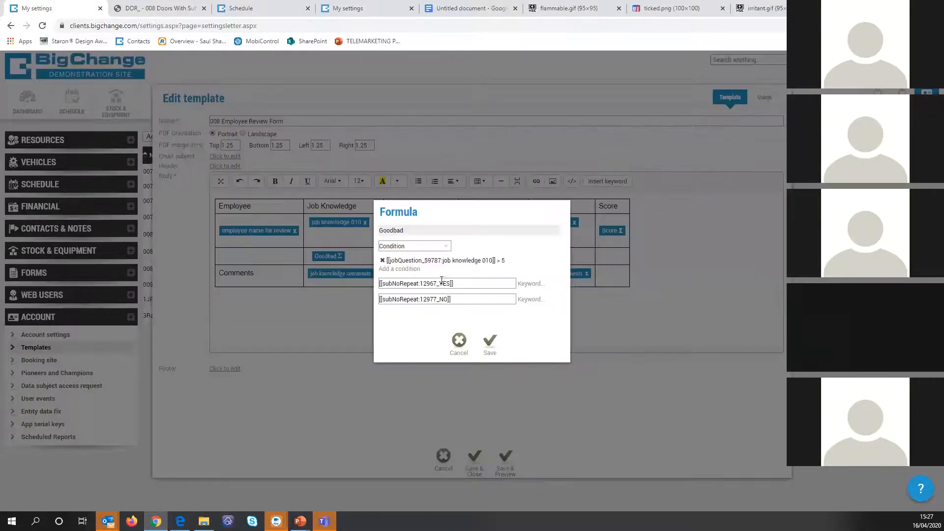
# Step: Duplicate the template settings page in a new browser tab, search for yes and view the YES template's body
pyautogui.rightClick(66, 7)
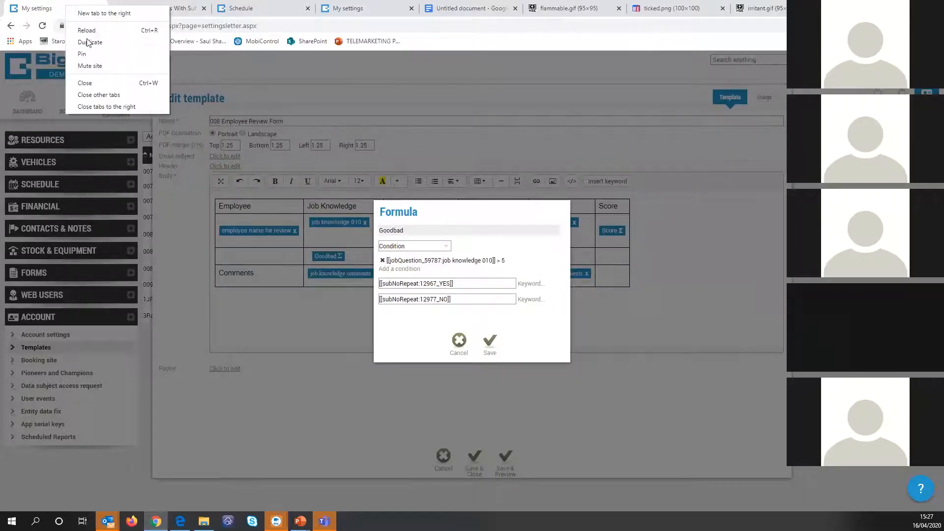
pyautogui.click(88, 42)
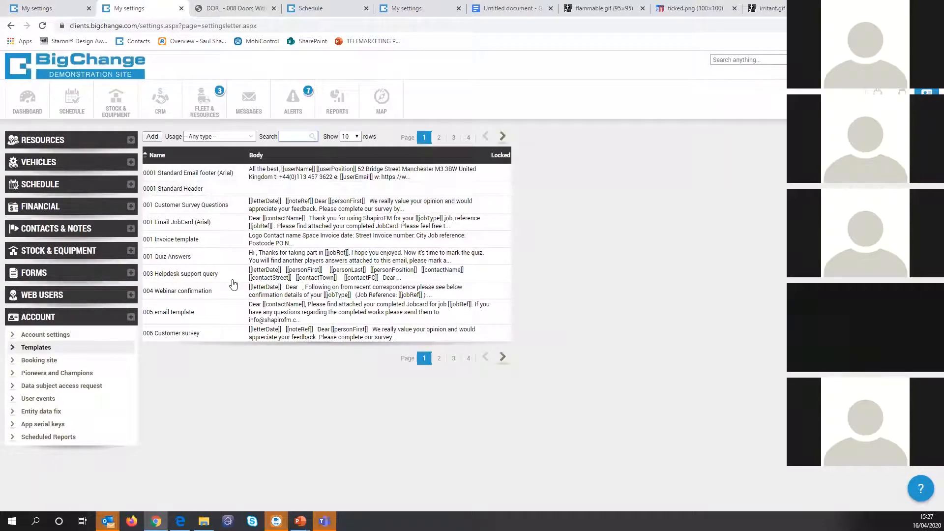
pyautogui.write('yes')
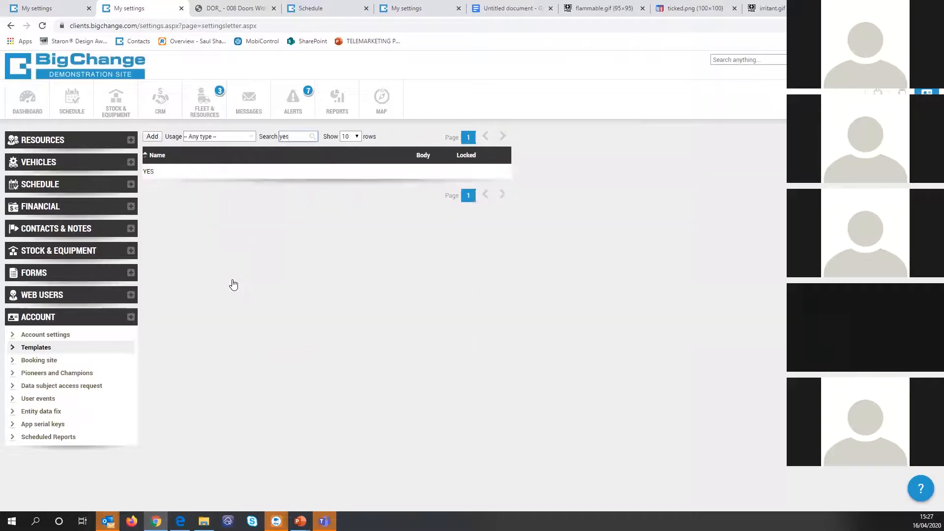
pyautogui.doubleClick(238, 172)
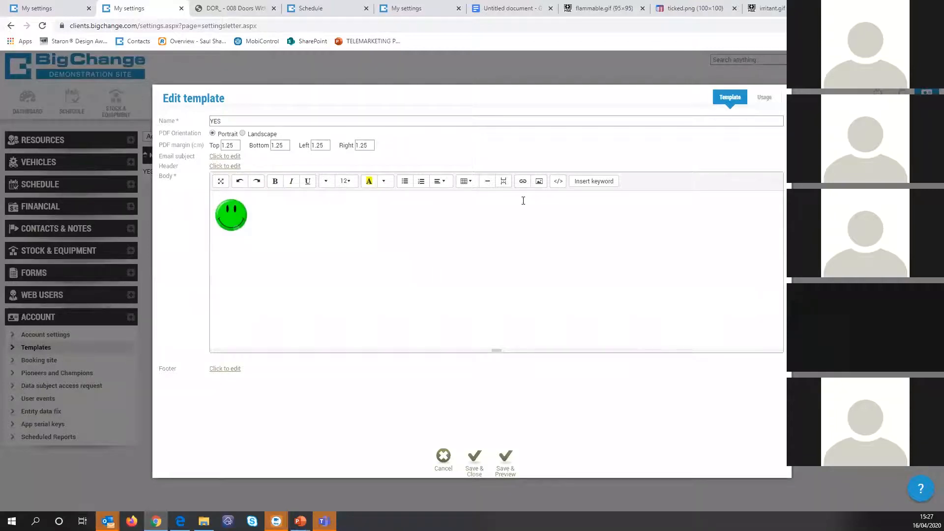
pyautogui.press('Escape')
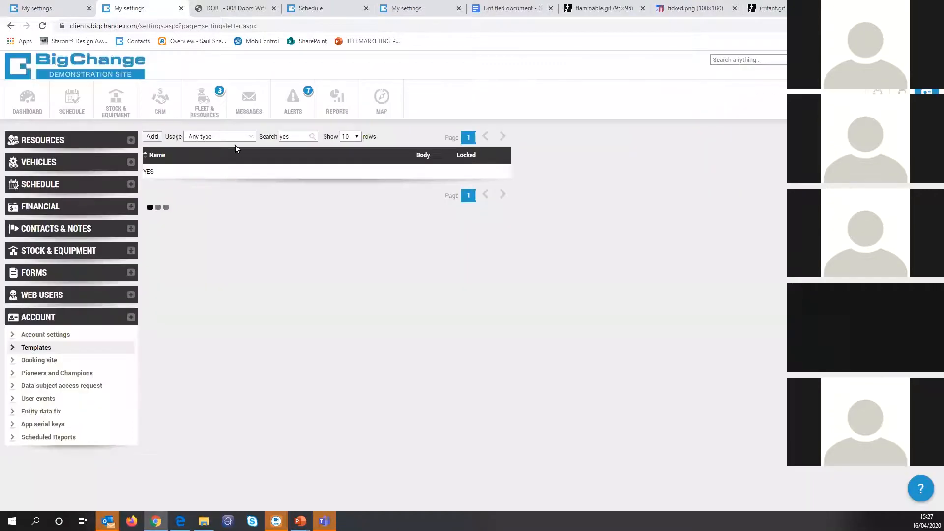
# Step: Search the templates for no and view the body of the NO template
pyautogui.hotkey('ctrl', 'a')
pyautogui.write('no')
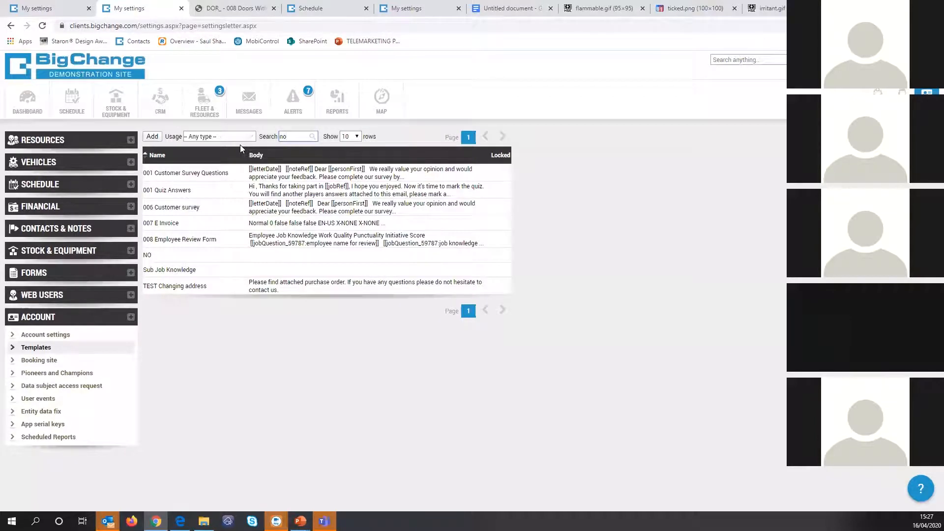
pyautogui.click(169, 256)
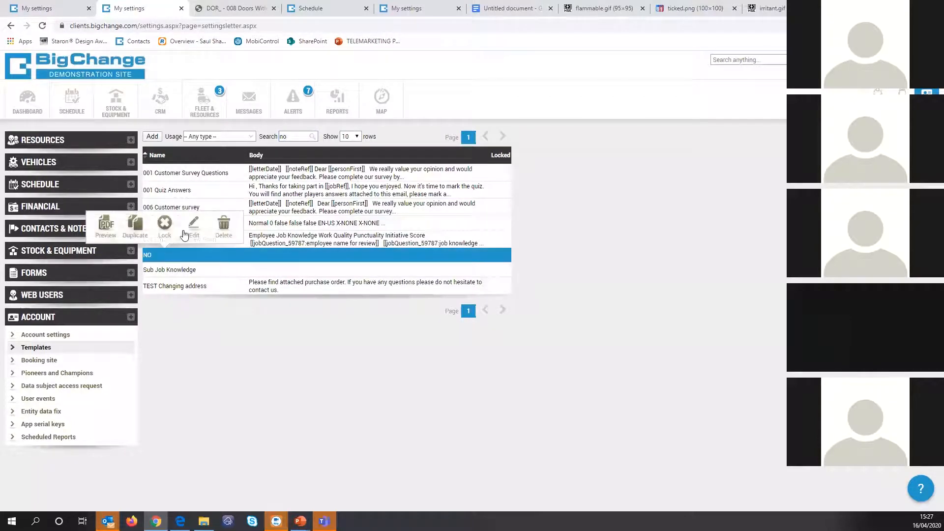
pyautogui.click(189, 231)
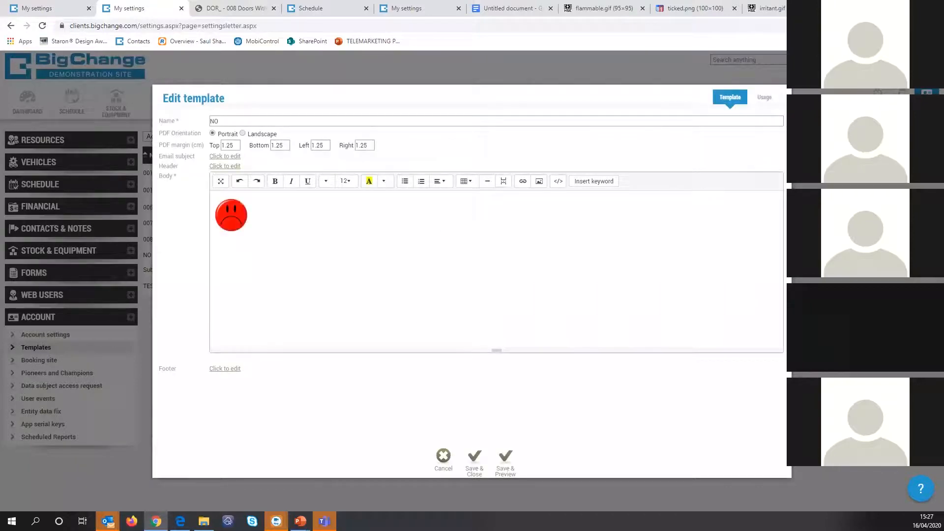
pyautogui.click(791, 85)
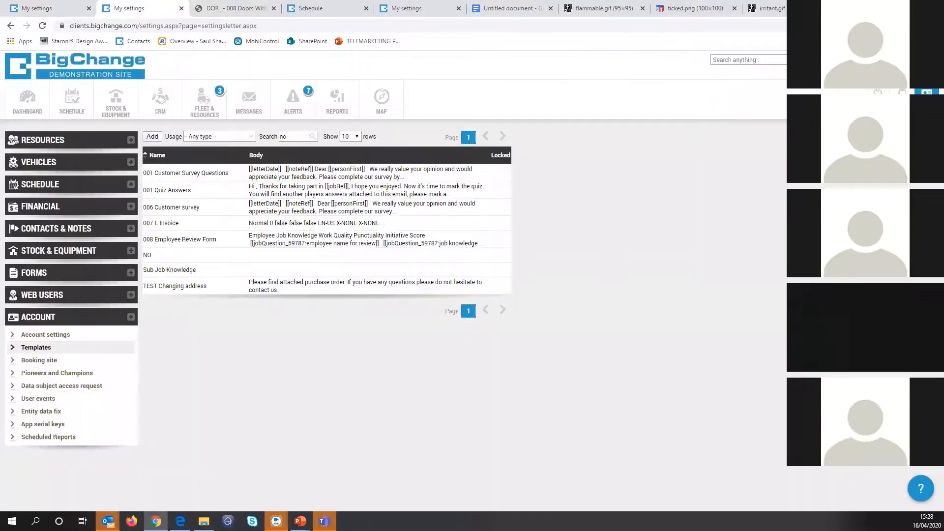
# Step: Close the Goodbad formula without saving and exit the 008 Employee Review Form template editor
pyautogui.click(27, 6)
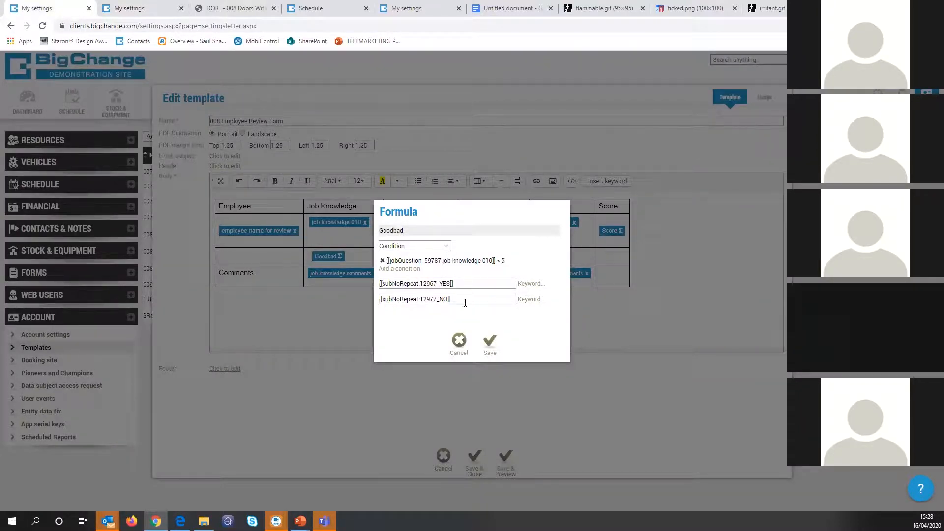
pyautogui.click(453, 344)
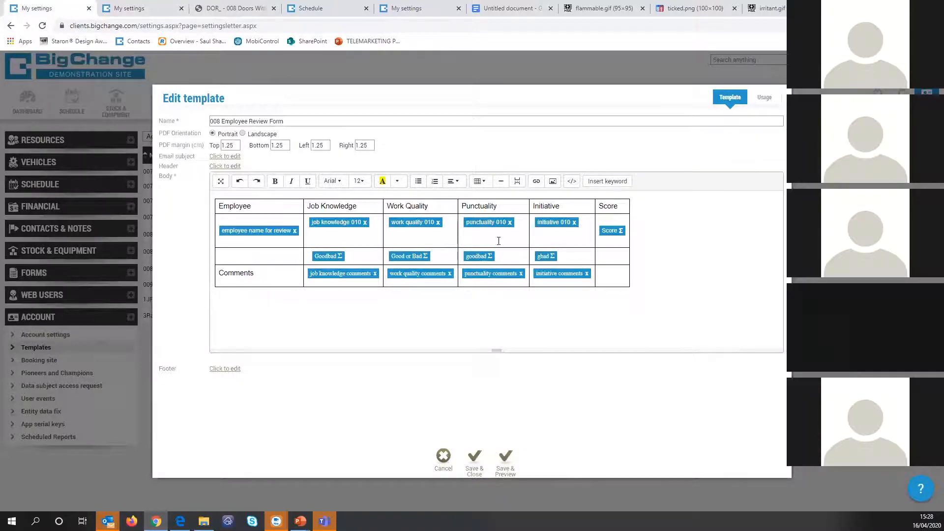
pyautogui.click(341, 5)
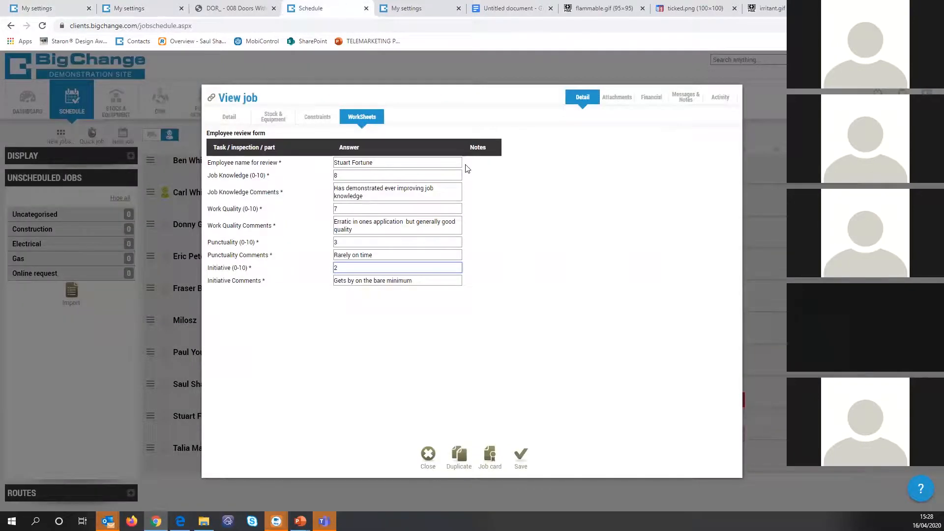
pyautogui.click(37, 6)
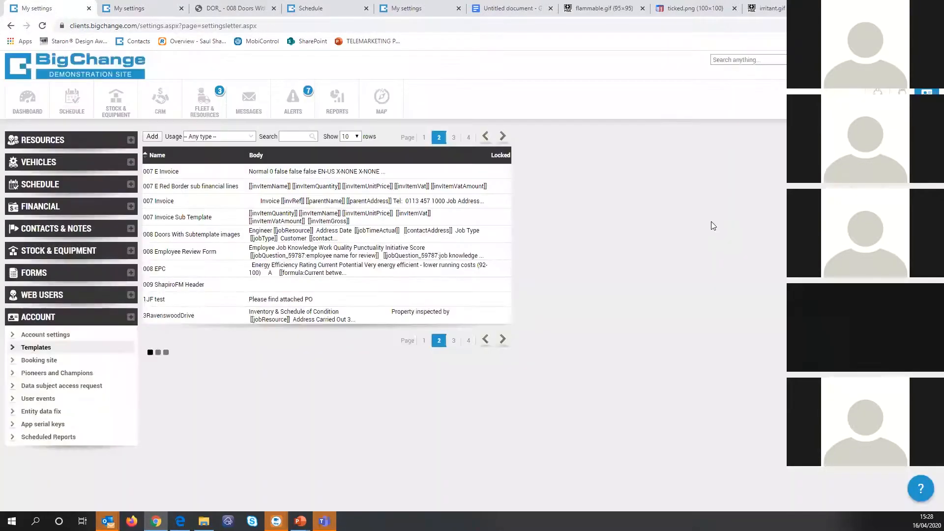
# Step: Return to the scheduled review job and generate its job card as a PDF with the 008 Employee Review Form template
pyautogui.click(310, 5)
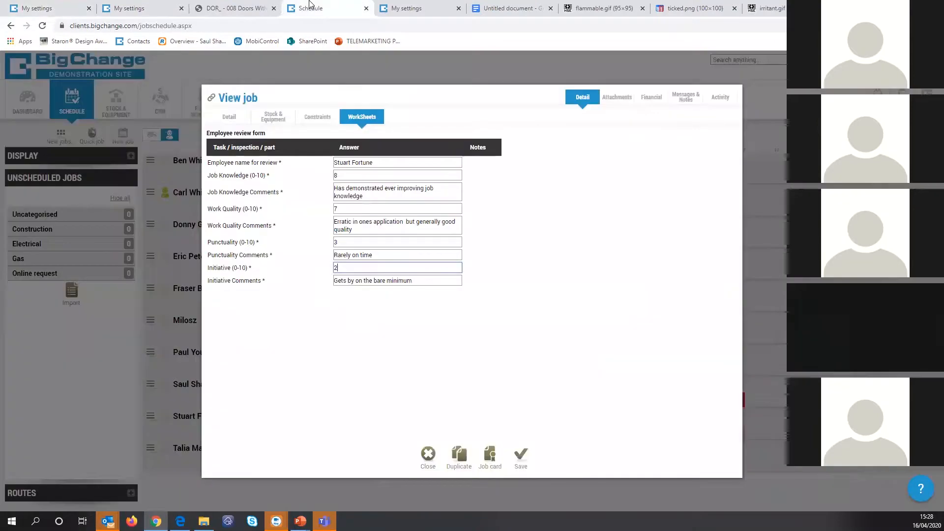
pyautogui.click(490, 455)
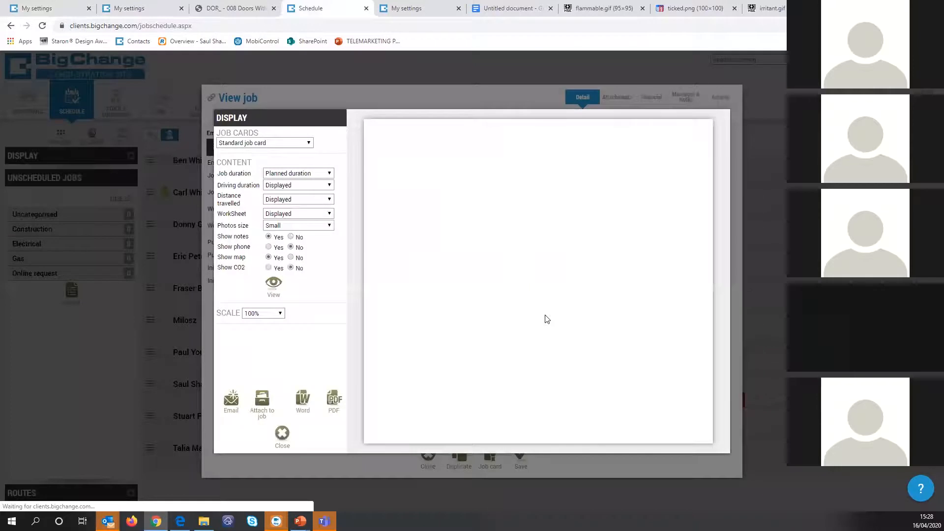
pyautogui.hotkey('alt', 'Down')
pyautogui.press('Down')
pyautogui.press('Down')
pyautogui.press('Return')
pyautogui.click(275, 283)
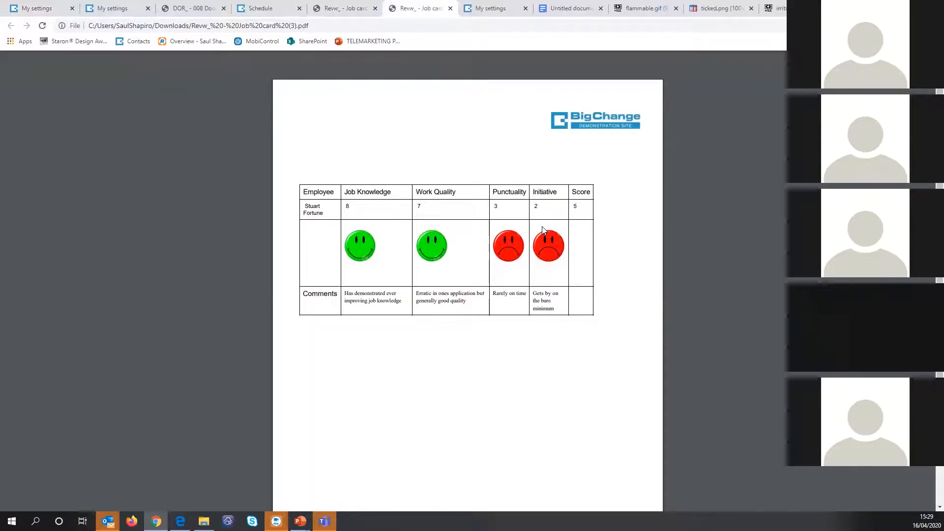
# Step: Examine the ratings, conditional face images, overall score and comments in the generated employee review PDF
pyautogui.rightClick(503, 205)
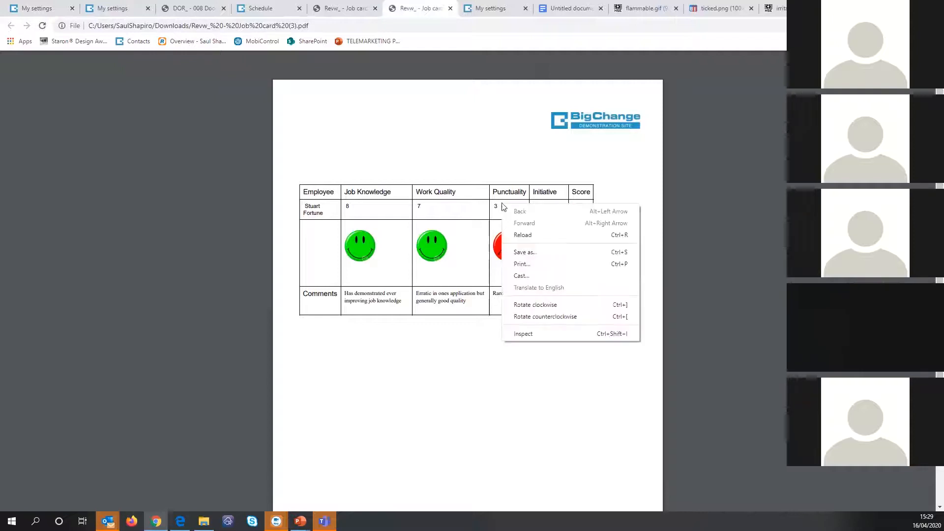
pyautogui.rightClick(576, 199)
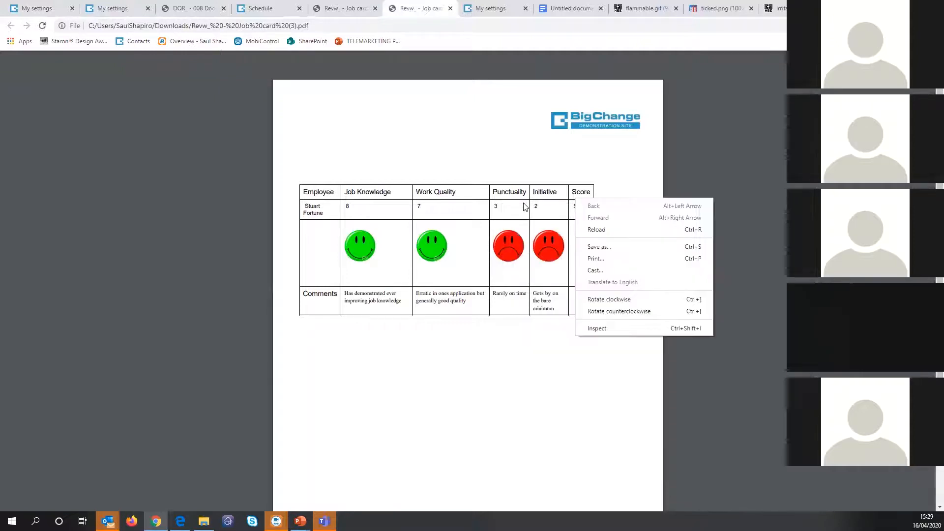
pyautogui.click(524, 207)
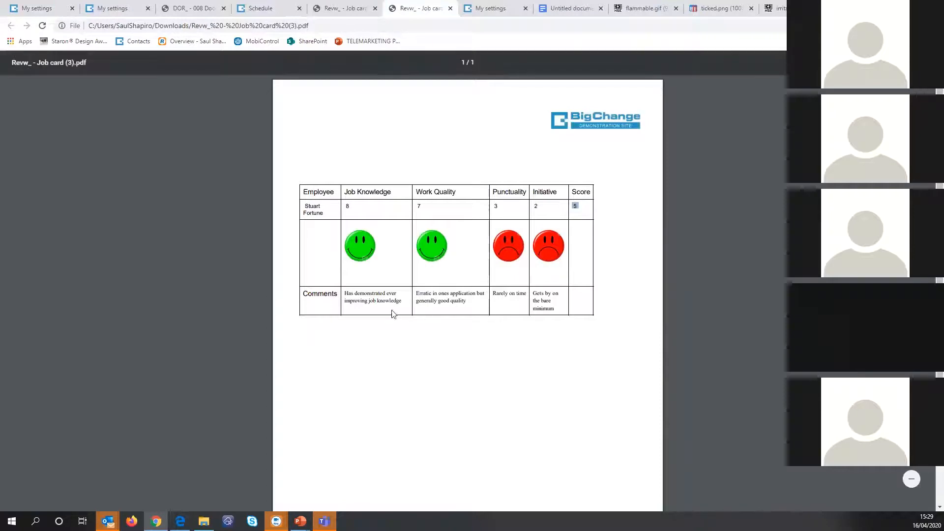
pyautogui.moveTo(360, 293); pyautogui.dragTo(416, 300)
pyautogui.click(468, 301)
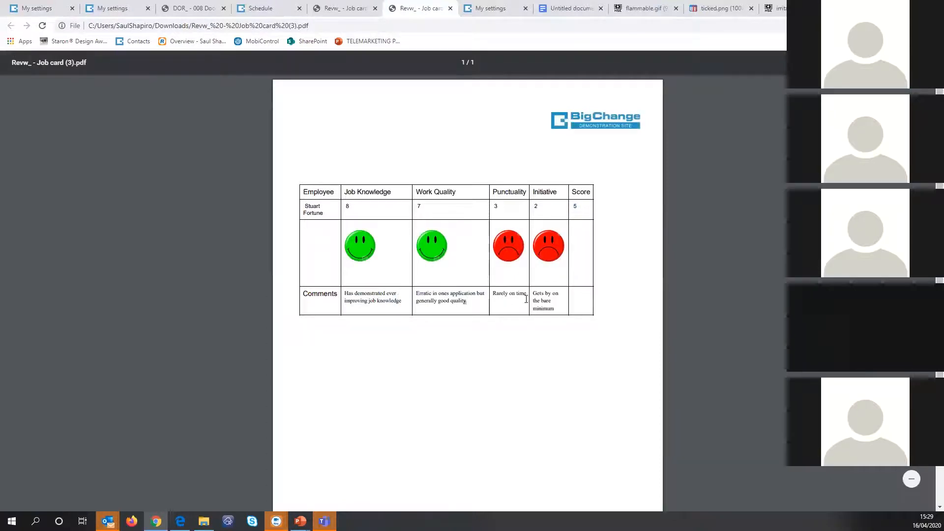
# Step: Close the browser tabs holding the job card PDFs, the worksheet settings, the doors PDF and the spare template list
pyautogui.click(451, 10)
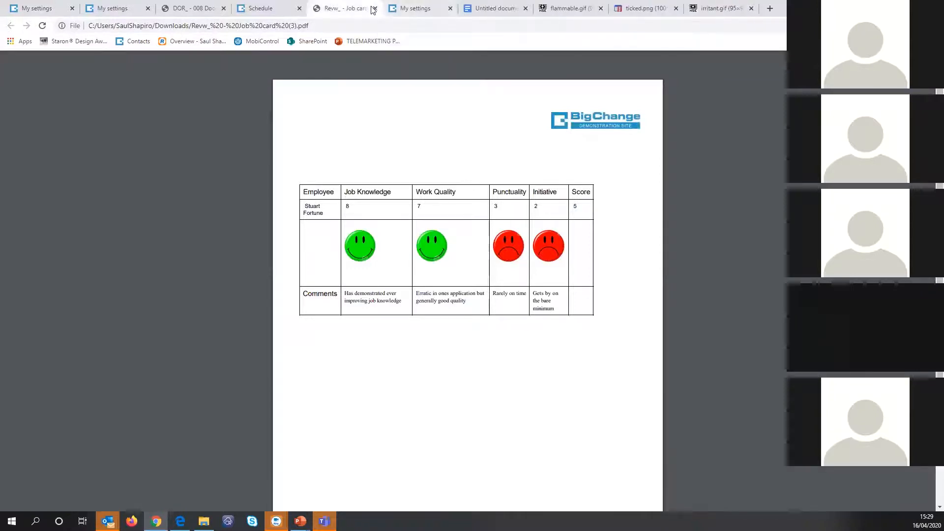
pyautogui.click(375, 9)
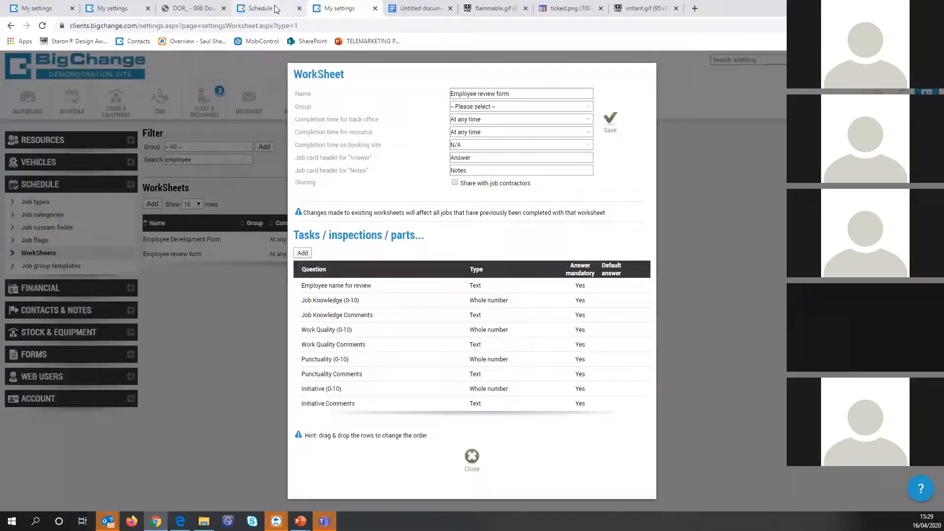
pyautogui.click(699, 194)
pyautogui.click(459, 8)
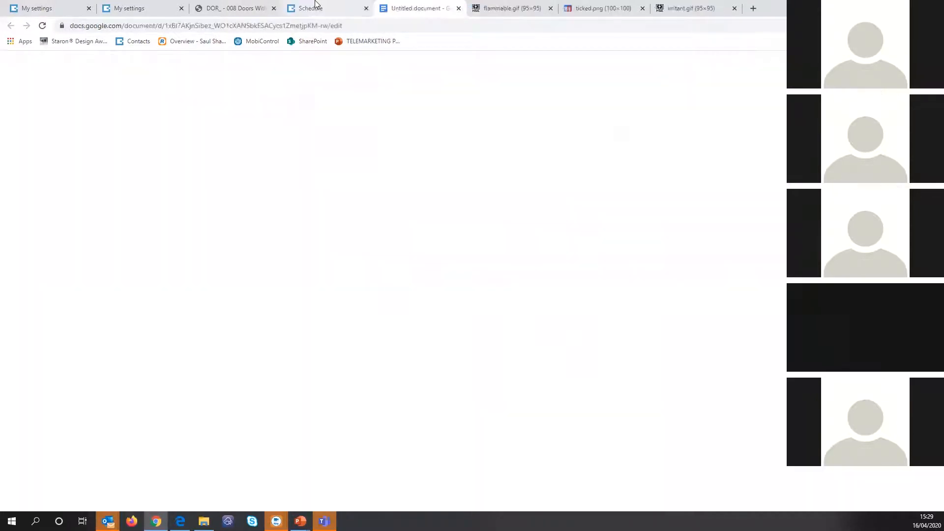
pyautogui.moveTo(256, 6); pyautogui.dragTo(315, 8)
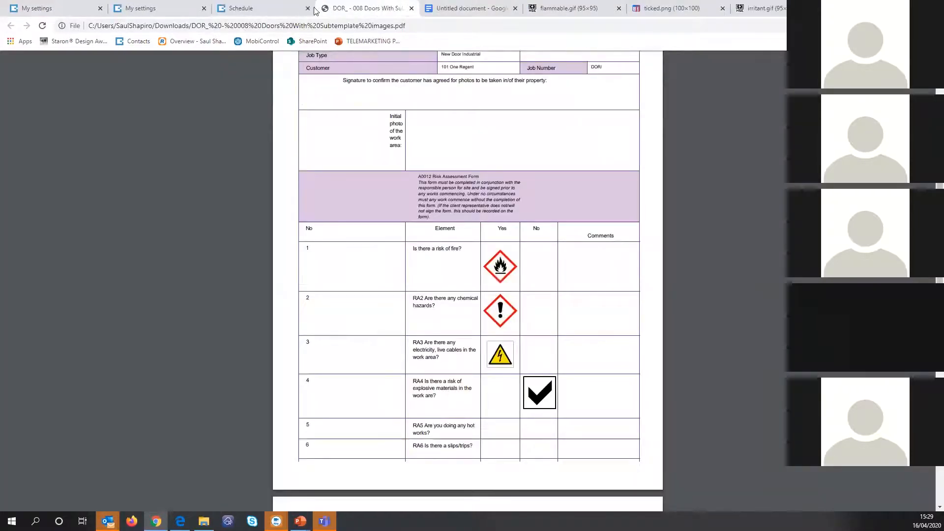
pyautogui.click(412, 8)
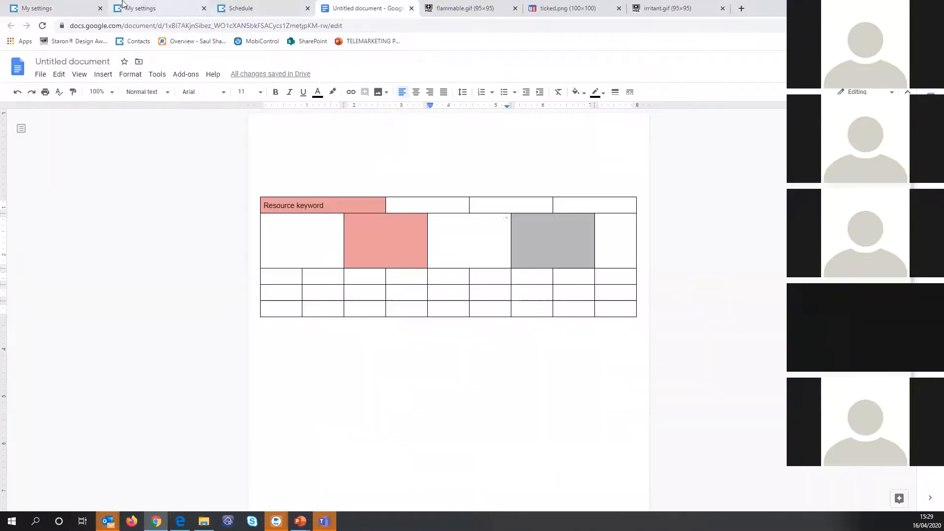
pyautogui.click(178, 6)
pyautogui.click(84, 7)
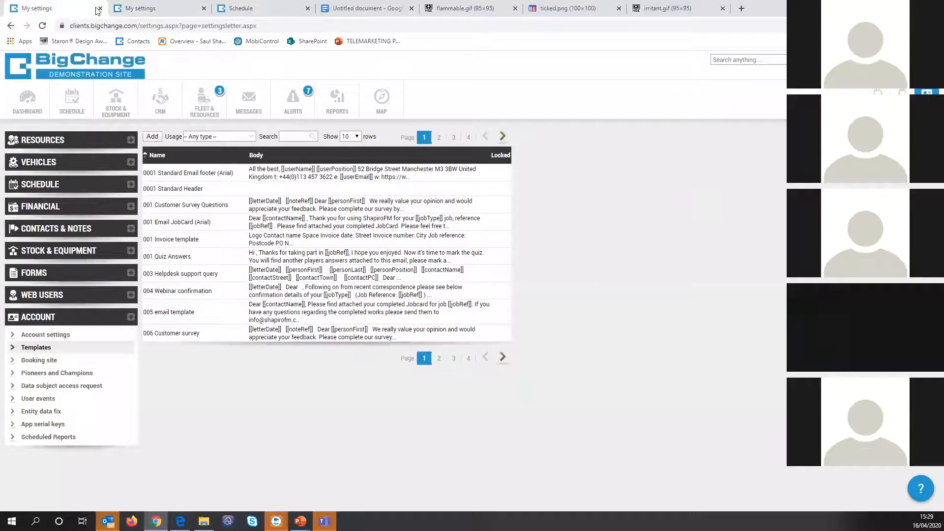
pyautogui.click(100, 8)
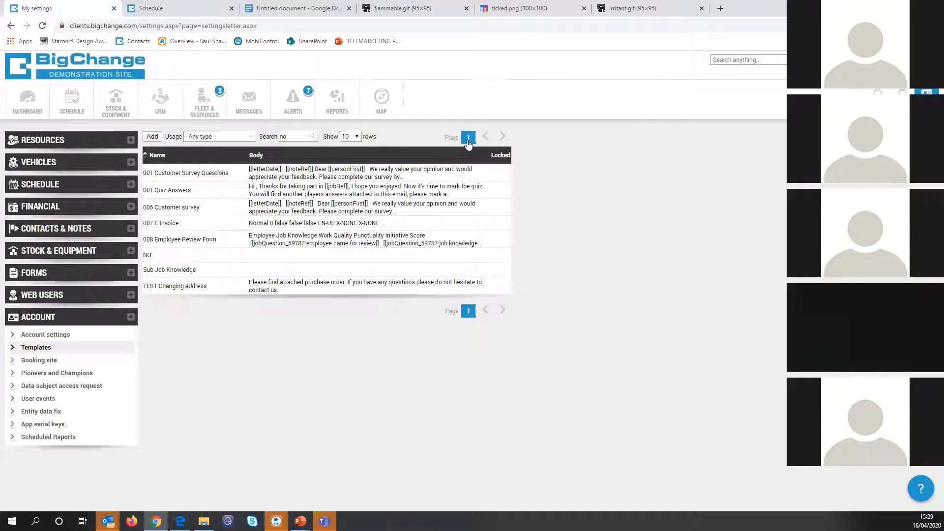
# Step: Reset the template list, open the Invoice 1% template and view the line items and cost summary in its body
pyautogui.click(74, 348)
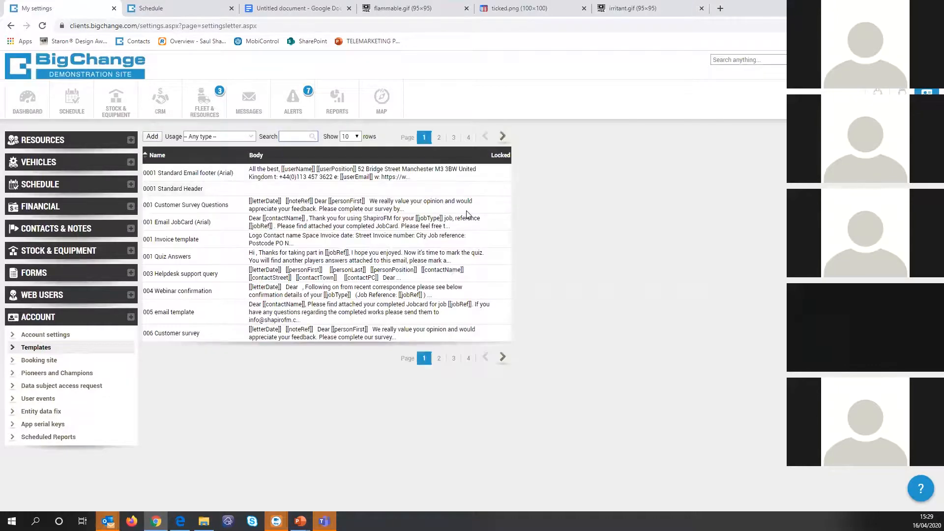
pyautogui.click(439, 139)
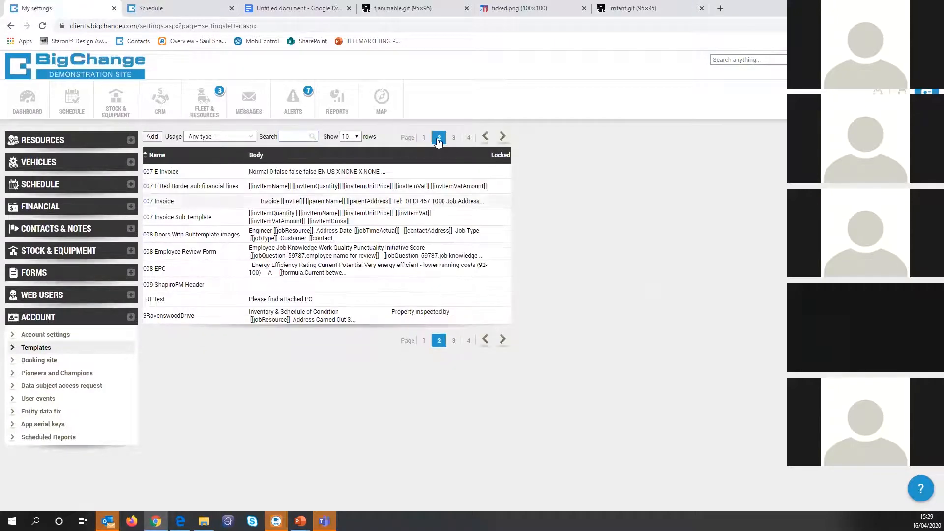
pyautogui.click(454, 138)
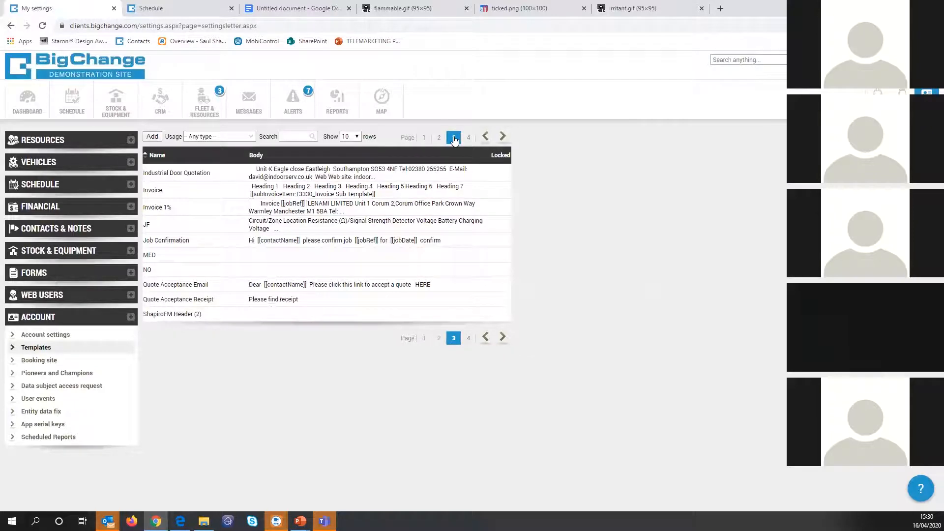
pyautogui.click(242, 209)
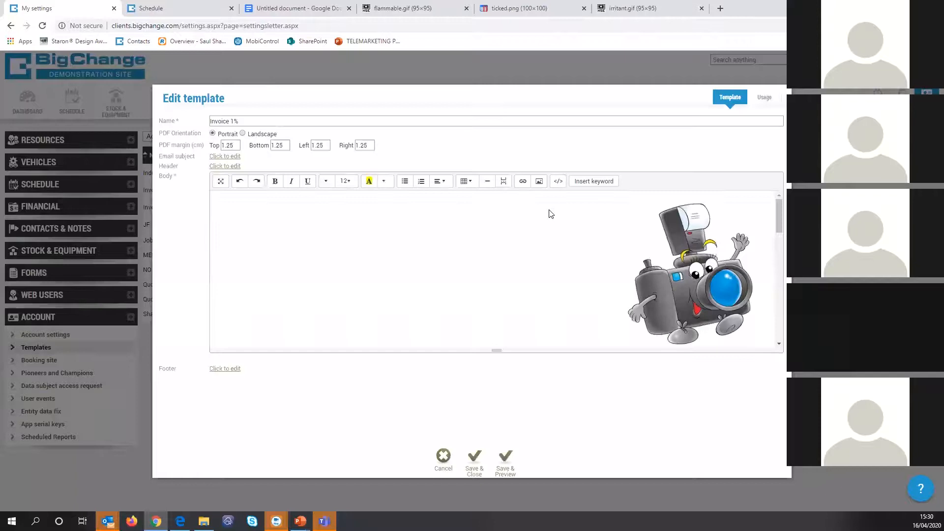
pyautogui.scroll(-10, 695, 245)
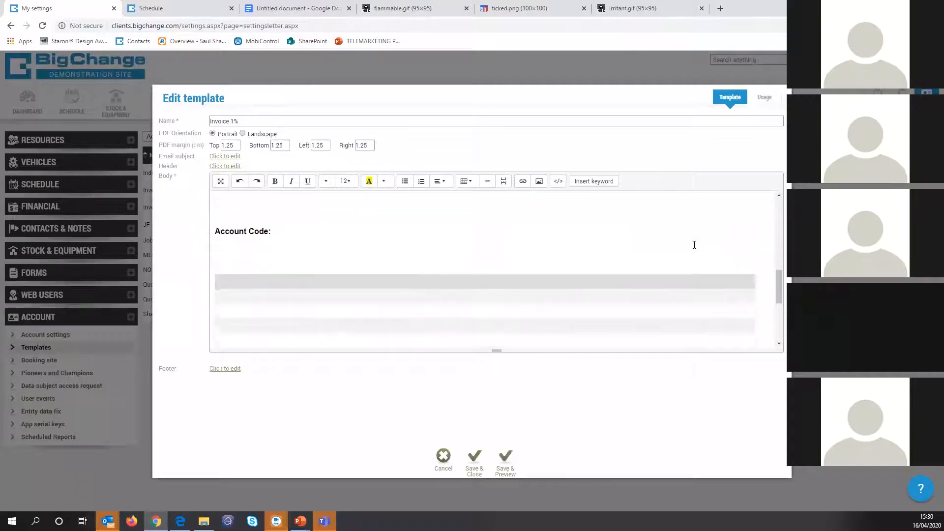
pyautogui.scroll(-5, 694, 245)
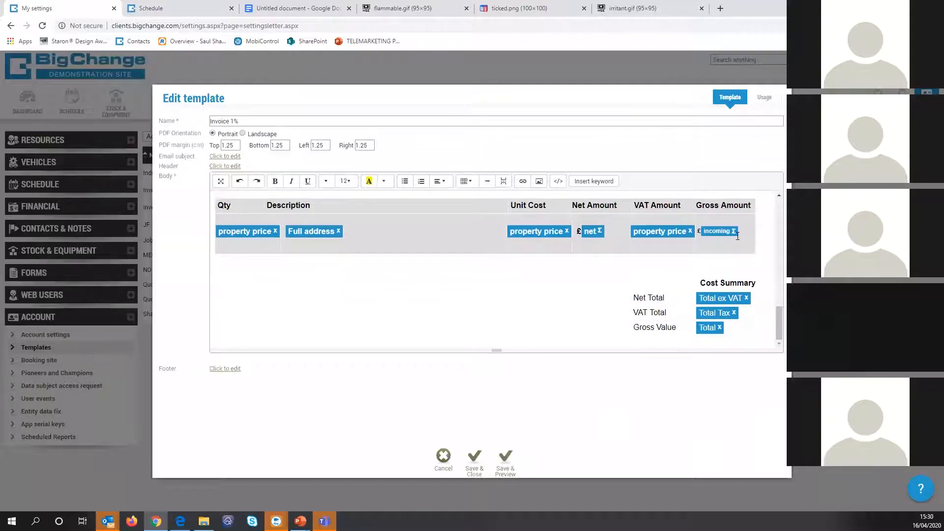
# Step: Inspect the net formula in the Invoice 1% template and browse the financial keywords for its first operand without inserting any
pyautogui.click(737, 237)
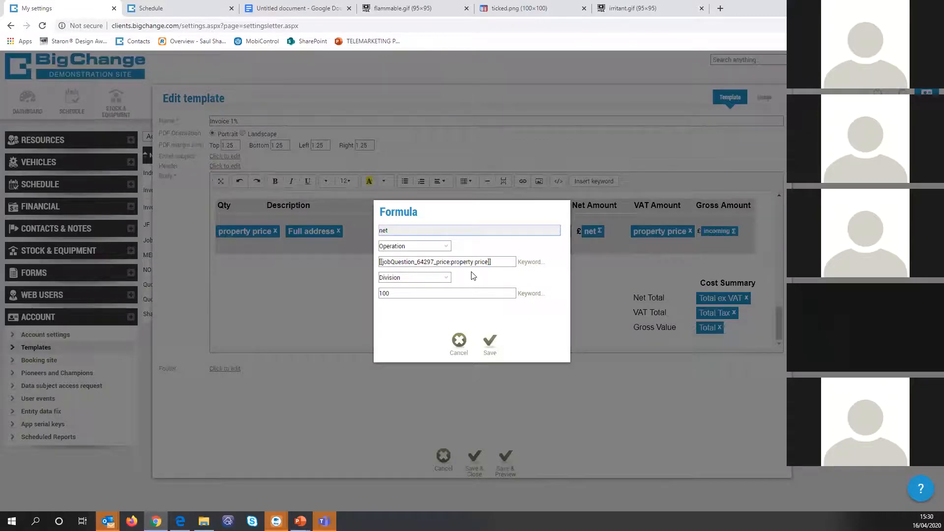
pyautogui.click(521, 263)
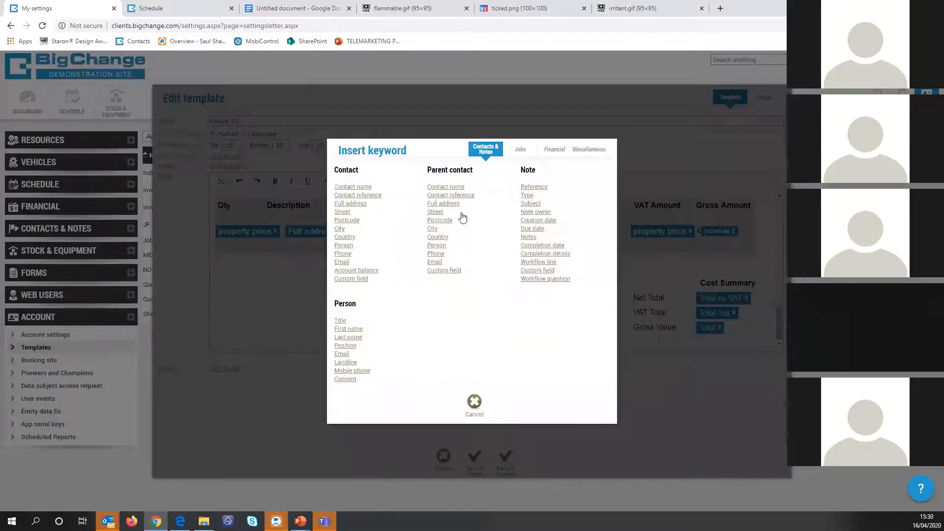
pyautogui.click(543, 150)
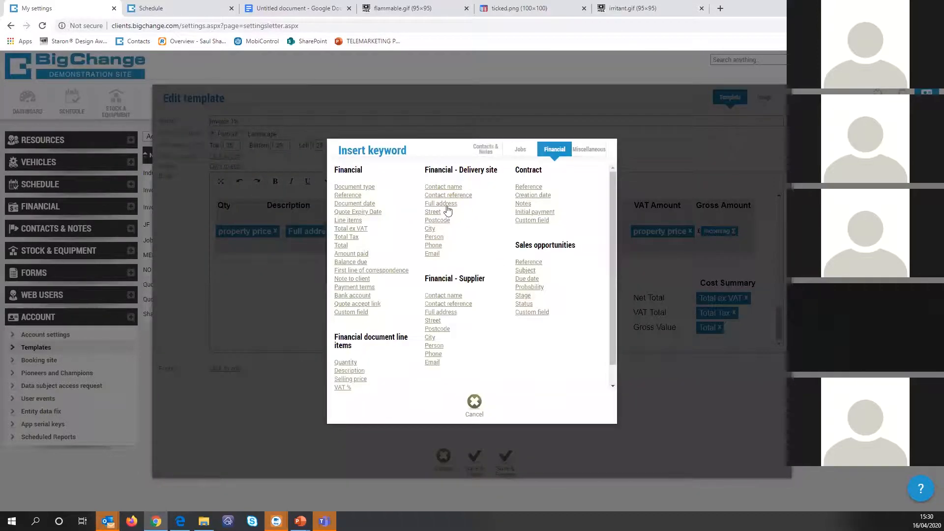
pyautogui.scroll(-1, 372, 314)
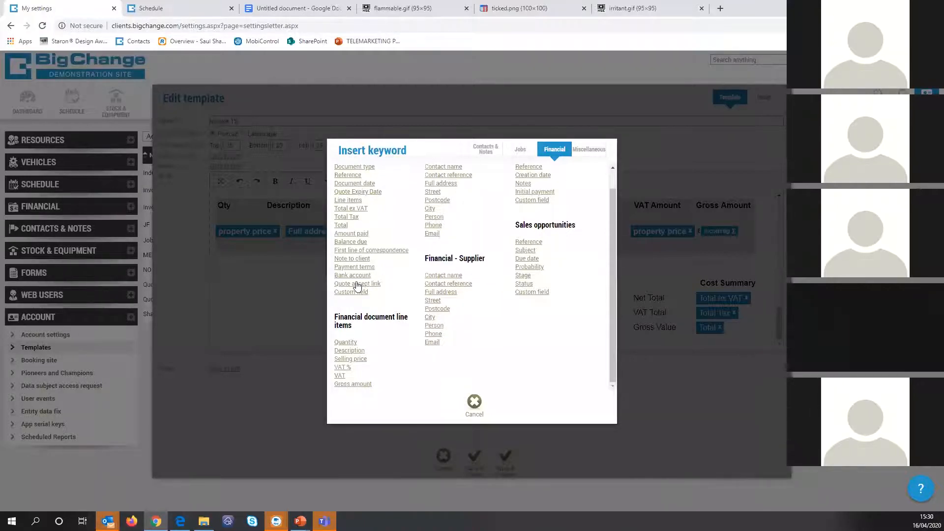
pyautogui.click(293, 281)
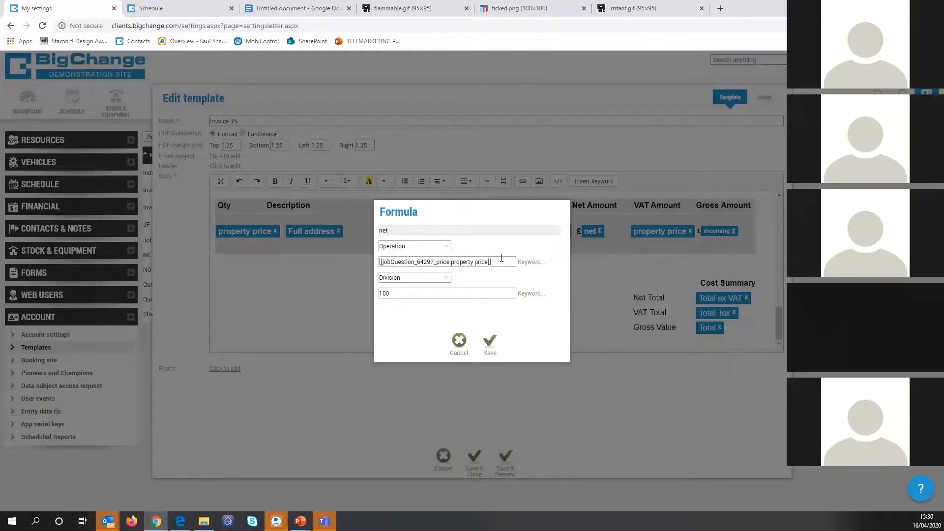
pyautogui.click(527, 266)
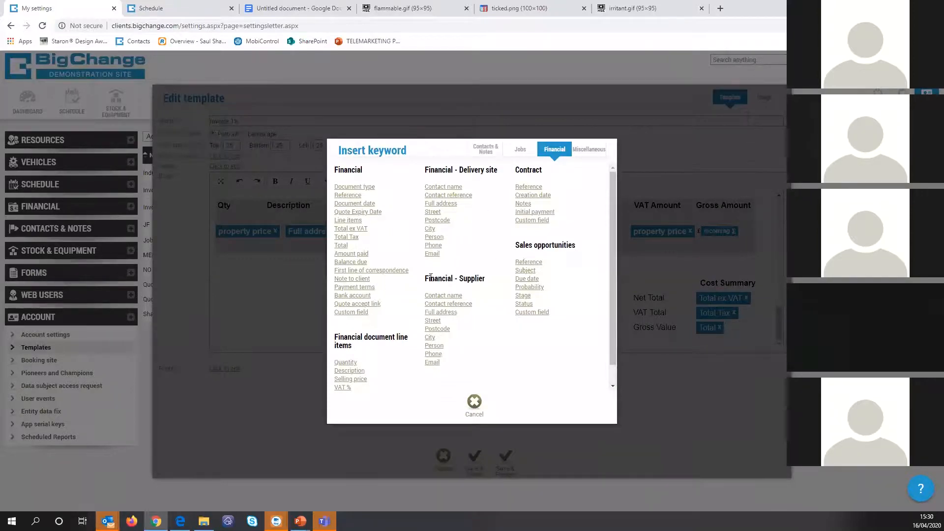
pyautogui.press('Escape')
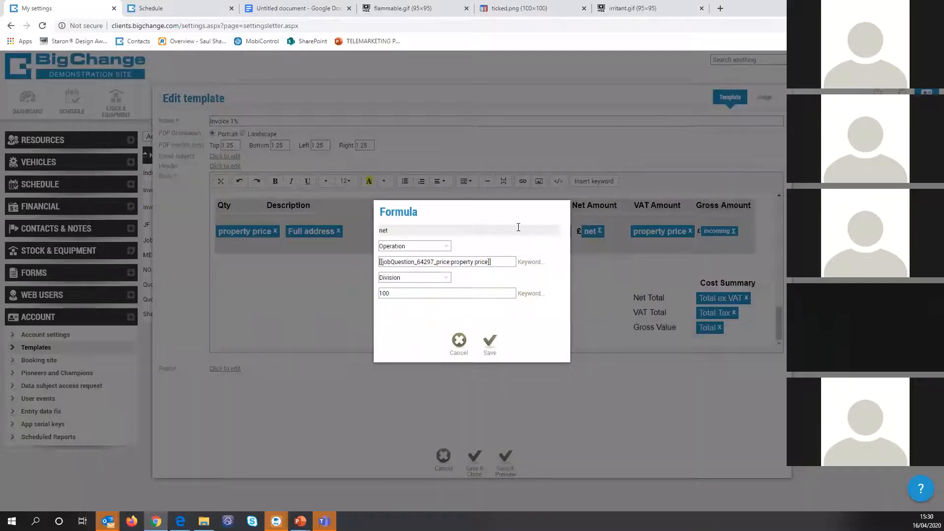
pyautogui.press('Escape')
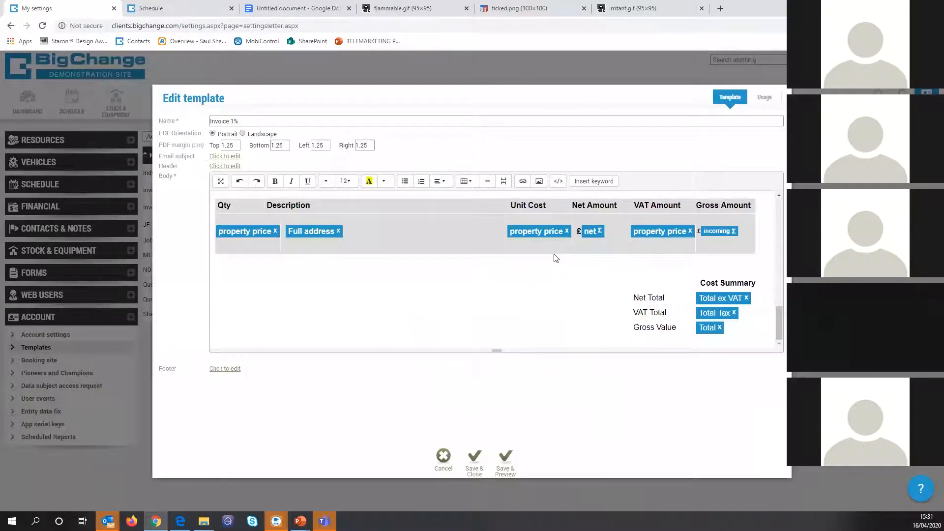
# Step: Review the net formula once more without changing it, and check the Invoice 1% template's usage settings
pyautogui.scroll(6, 555, 255)
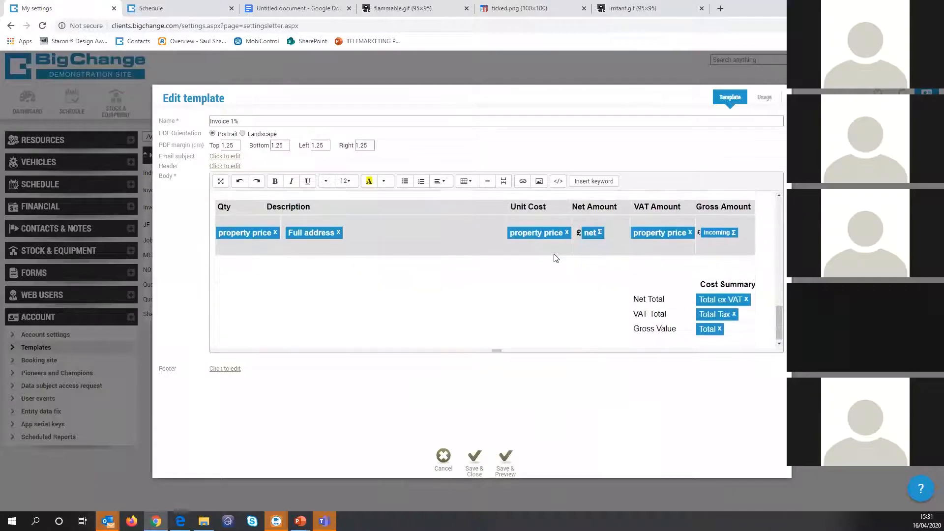
pyautogui.scroll(-5, 554, 257)
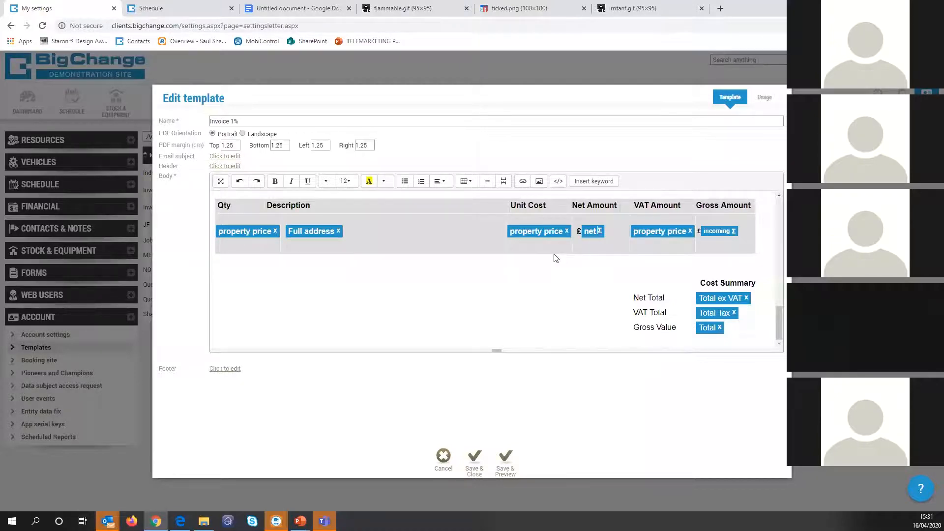
pyautogui.click(600, 230)
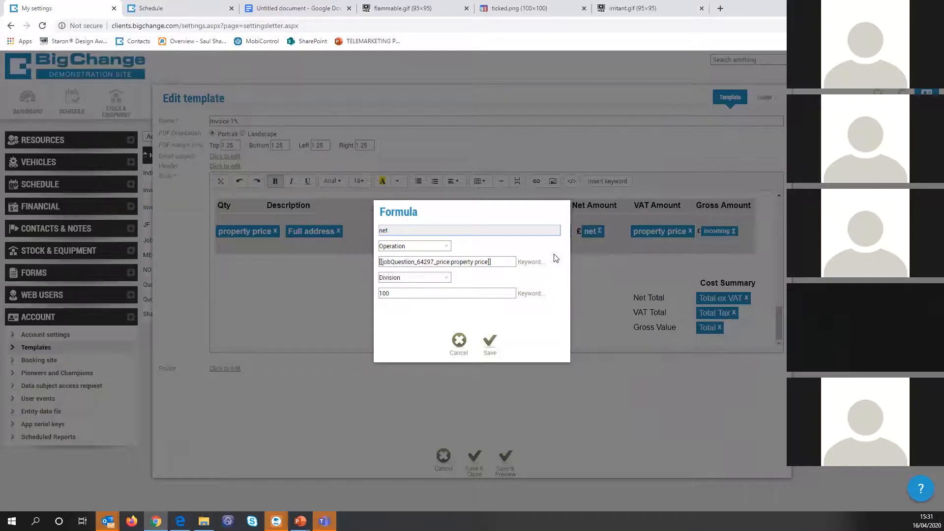
pyautogui.click(516, 162)
pyautogui.scroll(10, 556, 232)
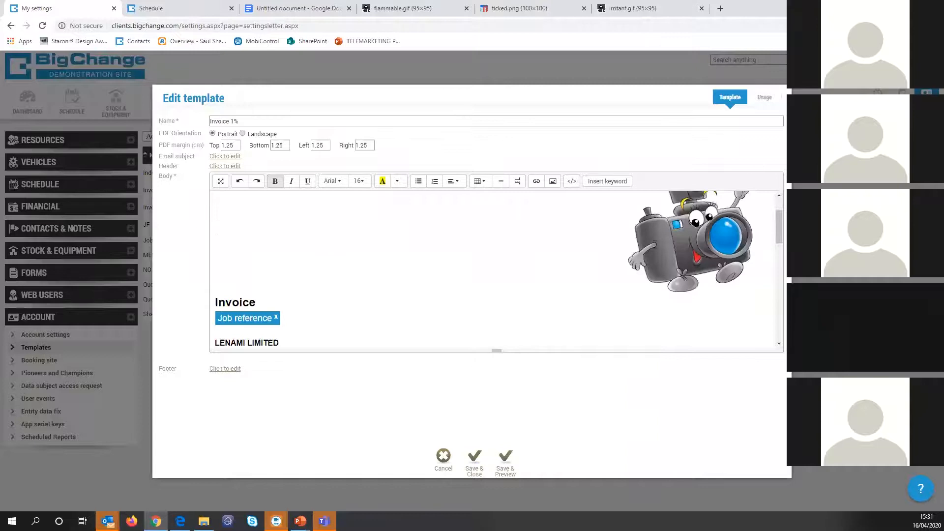
pyautogui.click(765, 97)
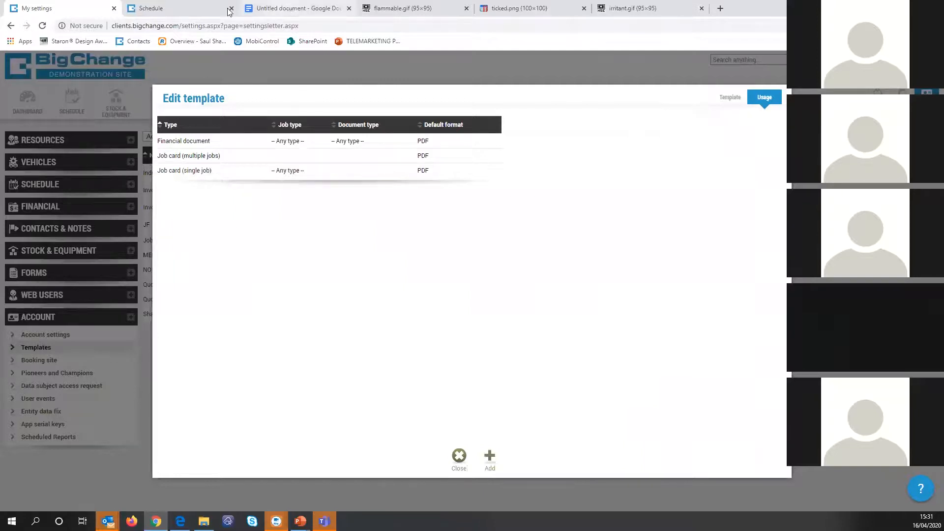
# Step: View the job card templates offered for the job on the Schedule page, and close the job card preview and the old settings browser tab
pyautogui.click(203, 8)
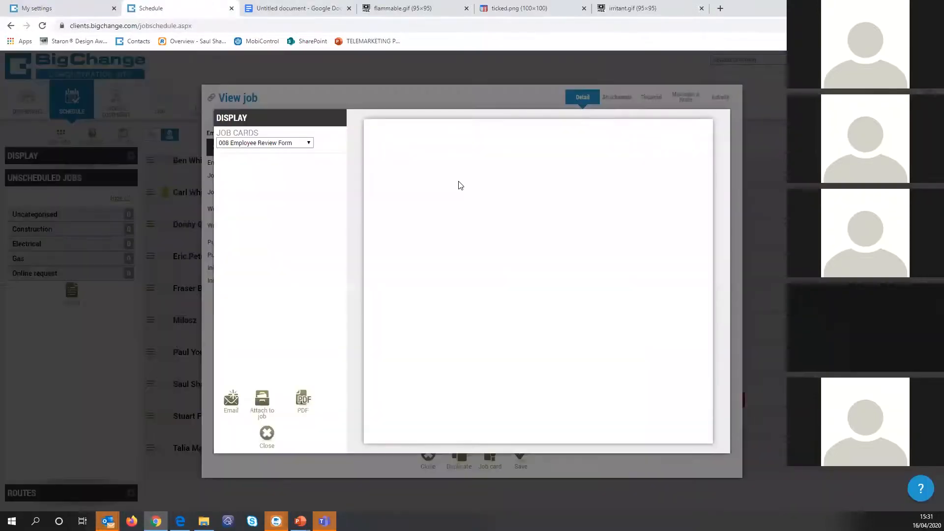
pyautogui.click(265, 143)
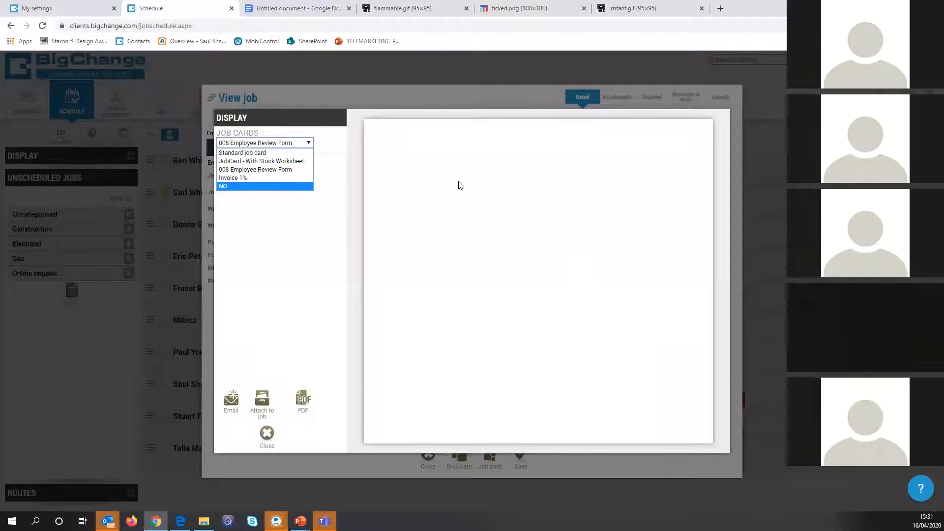
pyautogui.click(512, 207)
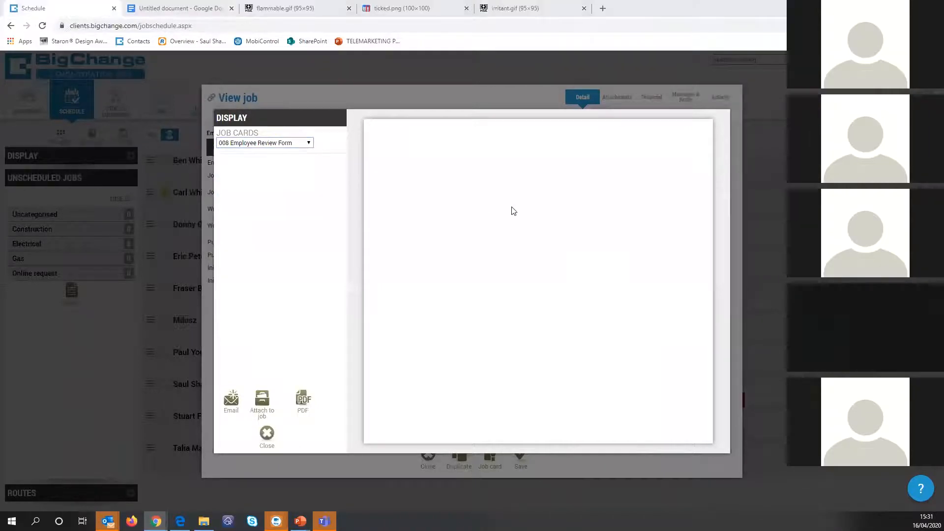
pyautogui.click(189, 98)
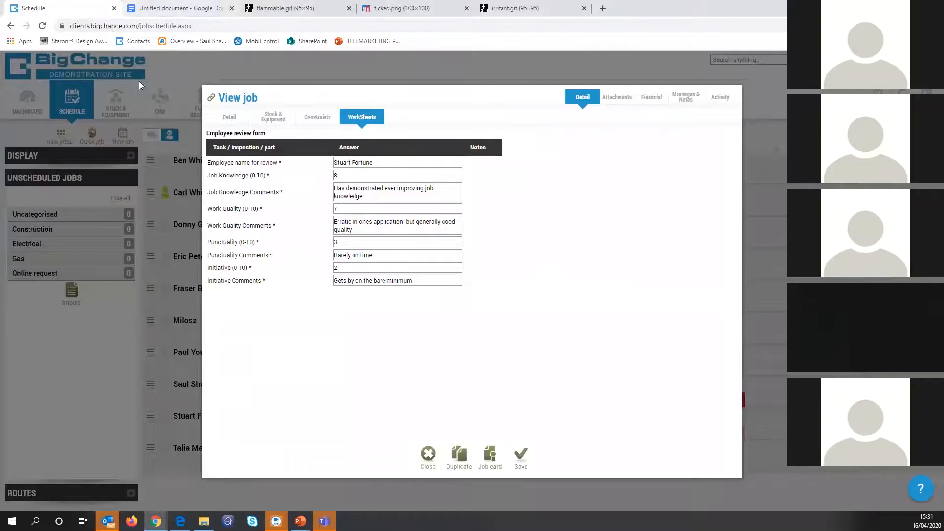
# Step: Close the job, open the template list in the settings with 25 rows per page, and look through both pages
pyautogui.click(556, 82)
pyautogui.click(927, 97)
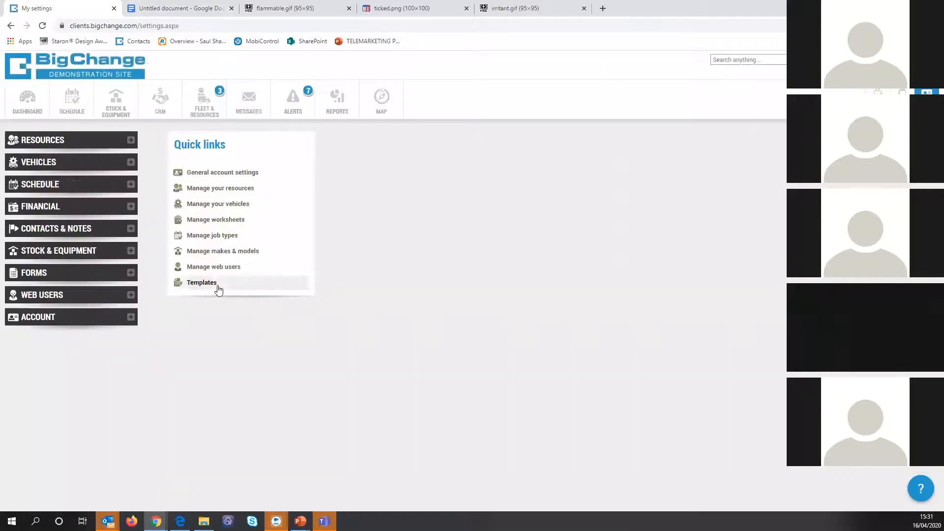
pyautogui.click(218, 289)
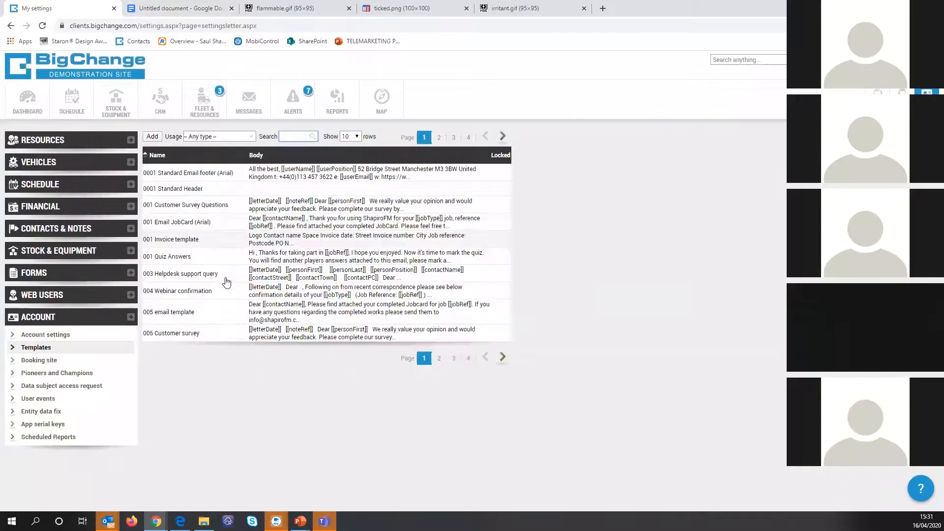
pyautogui.click(351, 136)
pyautogui.click(351, 154)
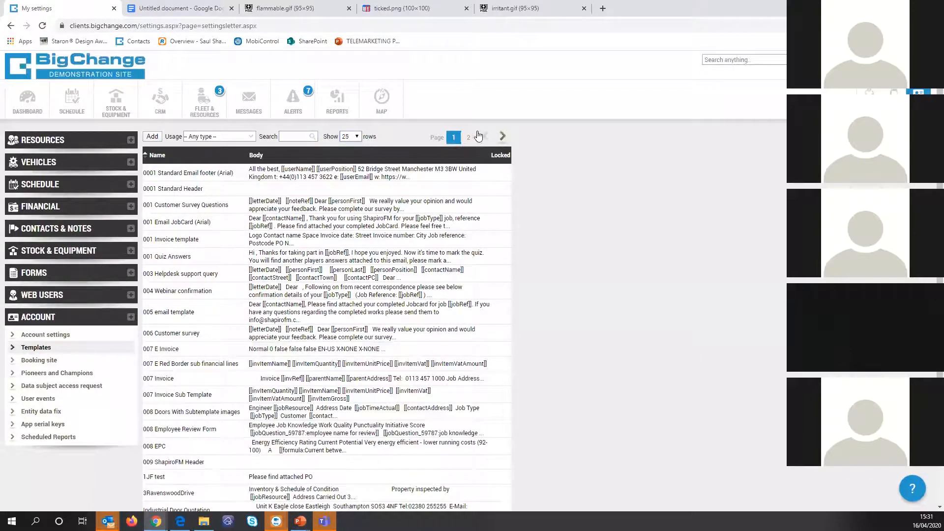
pyautogui.click(469, 138)
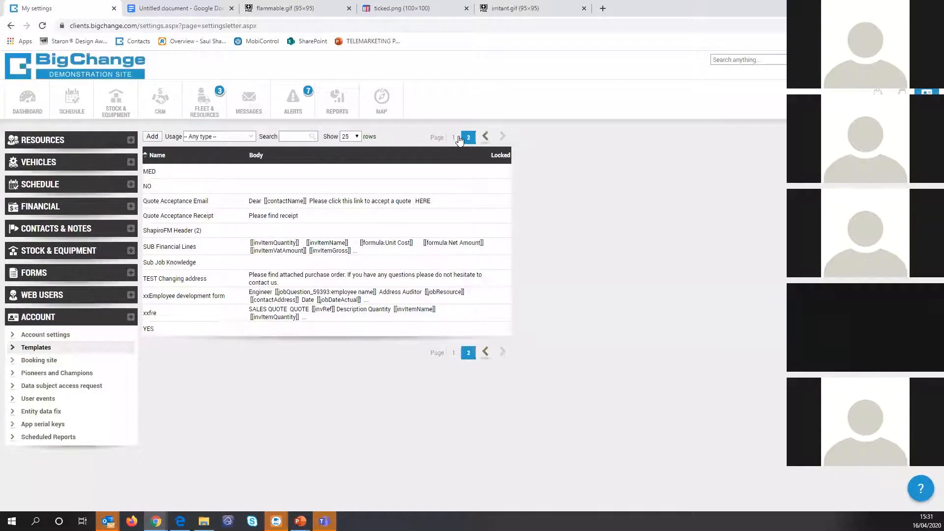
pyautogui.click(455, 138)
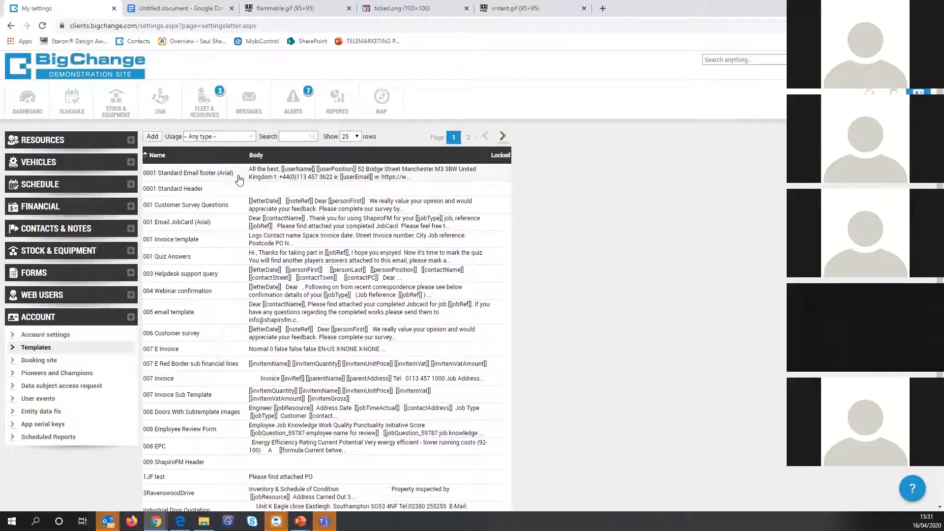
# Step: Open the 001 Customer Survey Questions template for editing and view its usage settings
pyautogui.click(198, 209)
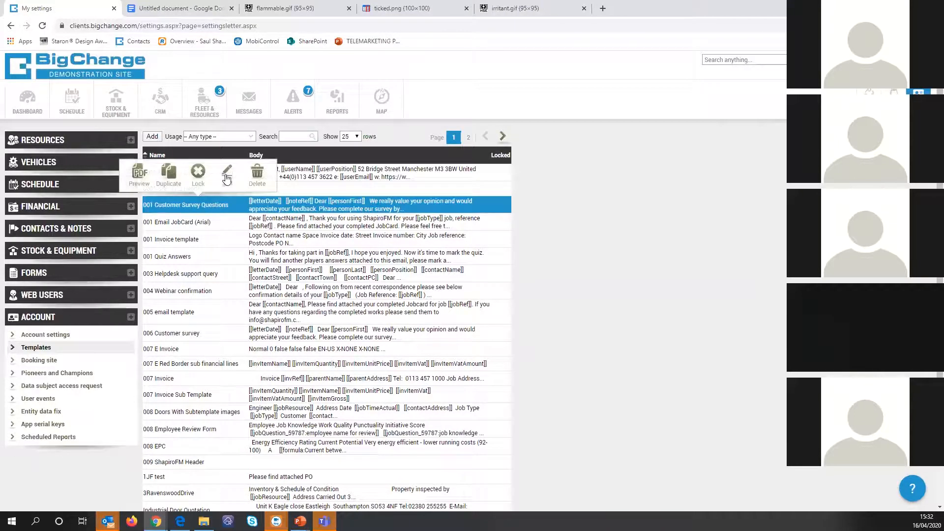
pyautogui.click(223, 179)
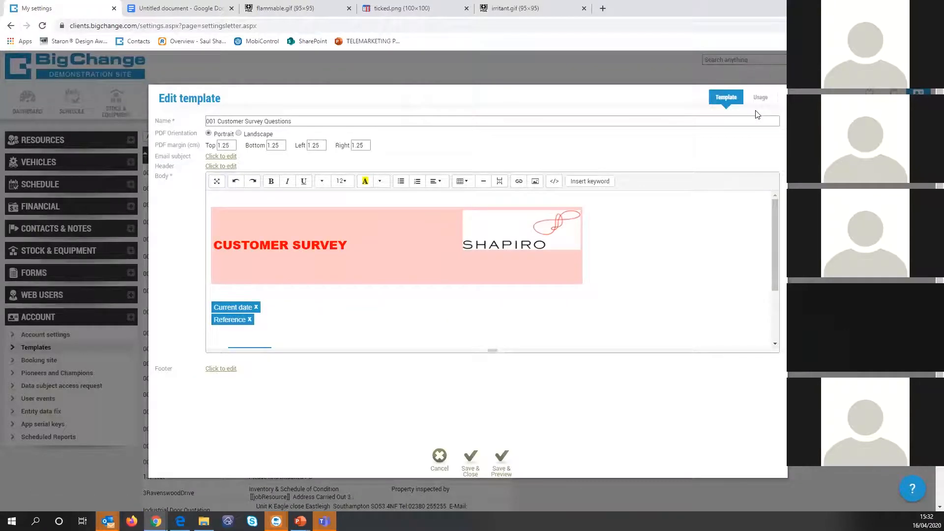
pyautogui.click(762, 97)
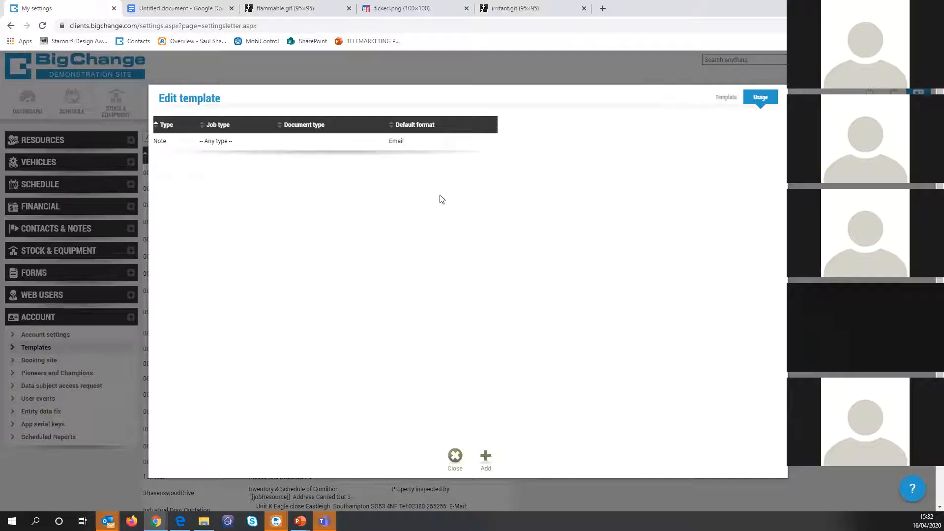
# Step: Browse the types available for a new usage of the 001 Customer Survey Questions template, and leave the usage and template without saving
pyautogui.click(487, 458)
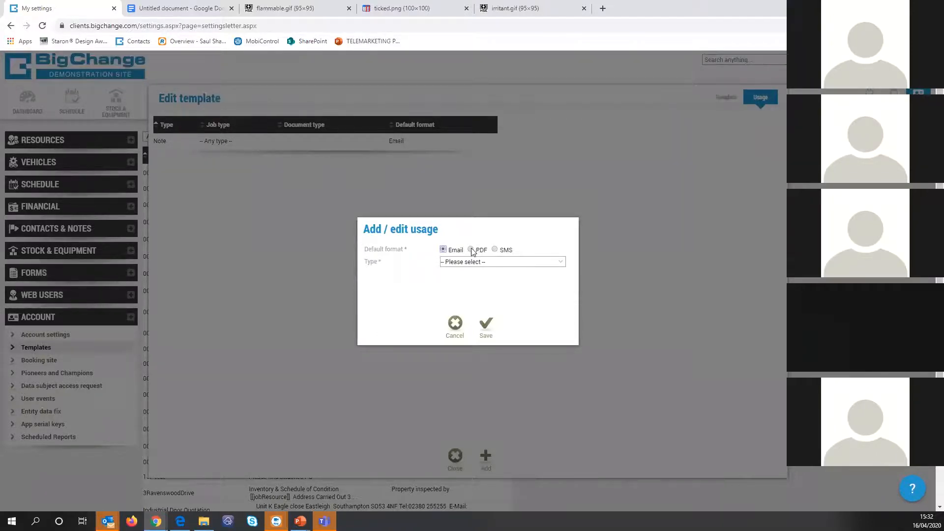
pyautogui.click(466, 262)
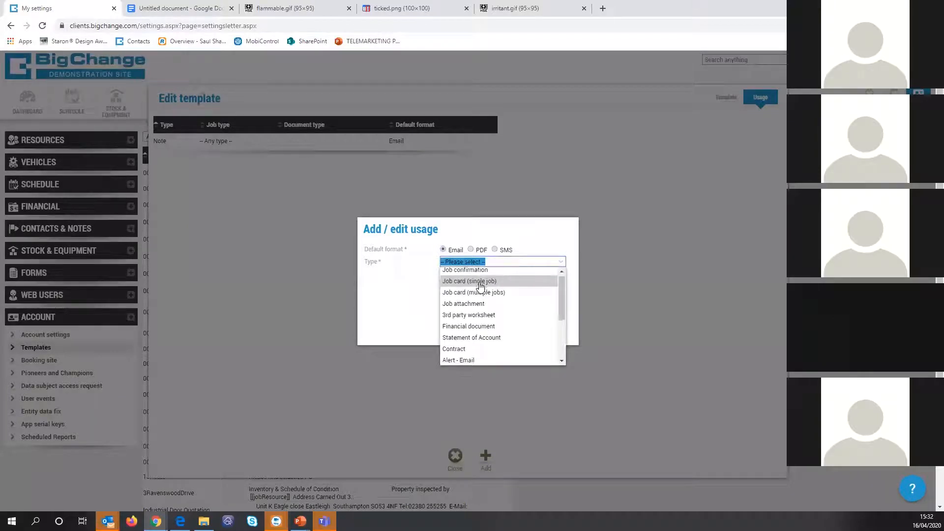
pyautogui.scroll(-3, 479, 286)
pyautogui.scroll(3, 480, 287)
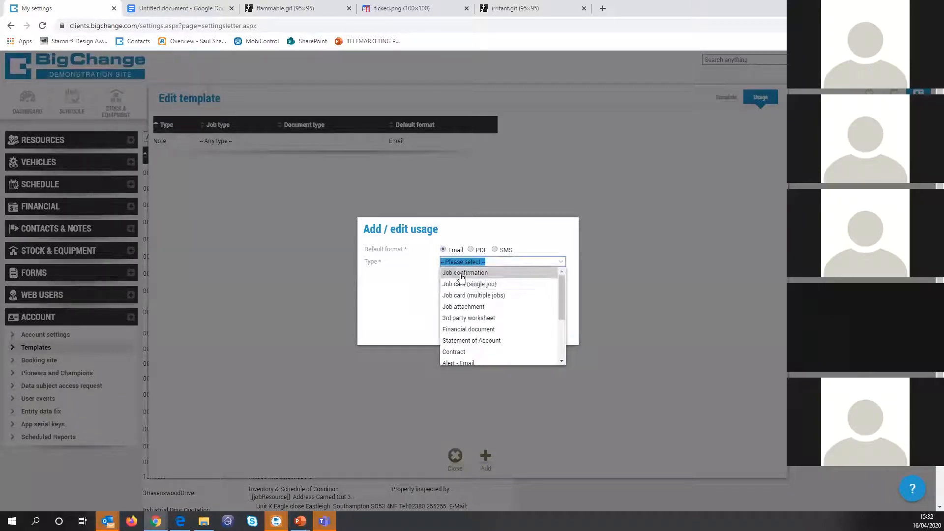
pyautogui.scroll(-3, 468, 295)
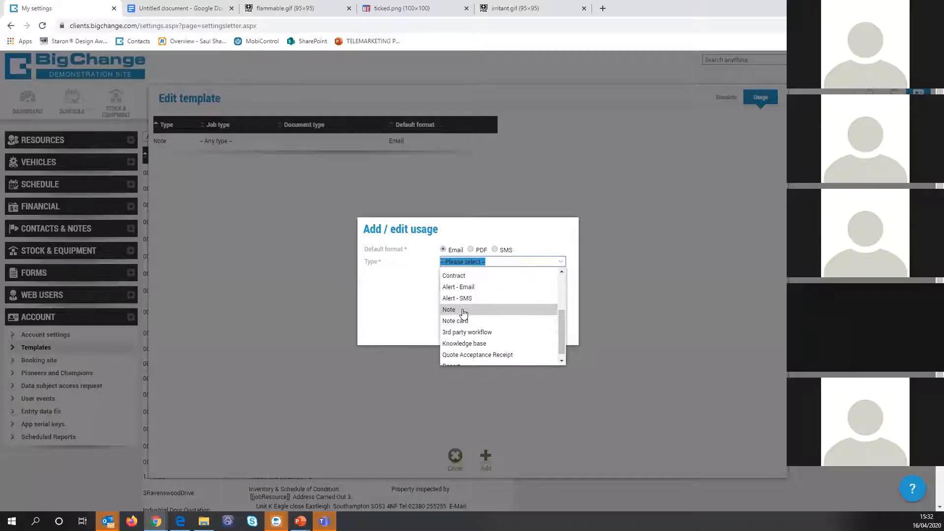
pyautogui.scroll(1, 465, 311)
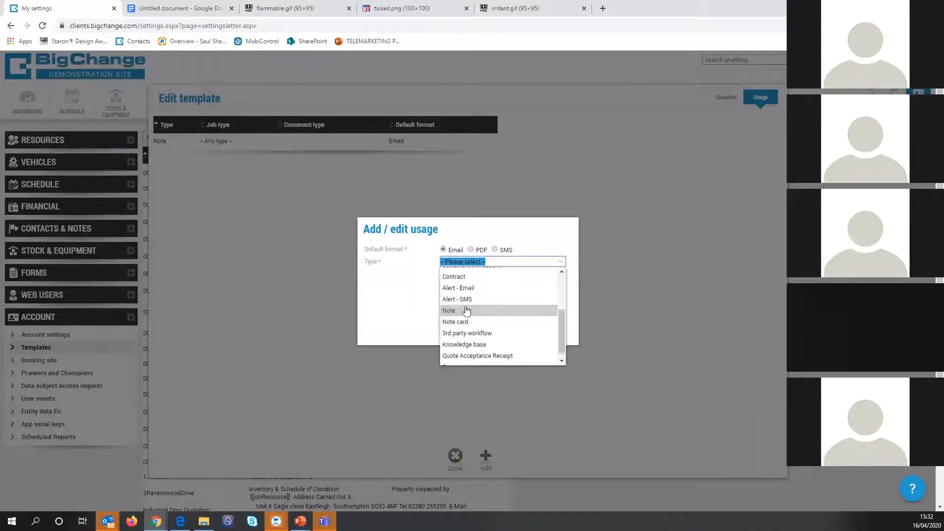
pyautogui.scroll(3, 467, 305)
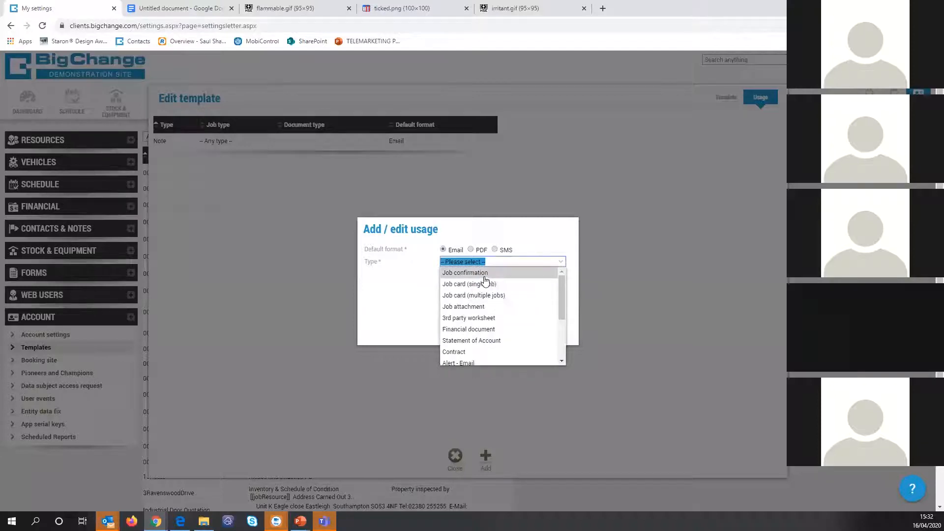
pyautogui.scroll(-2, 475, 294)
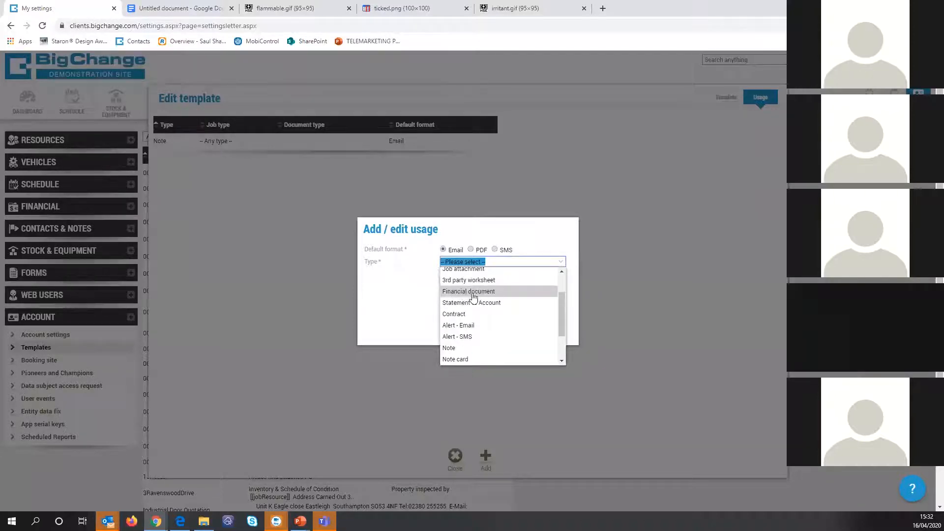
pyautogui.scroll(-1, 516, 317)
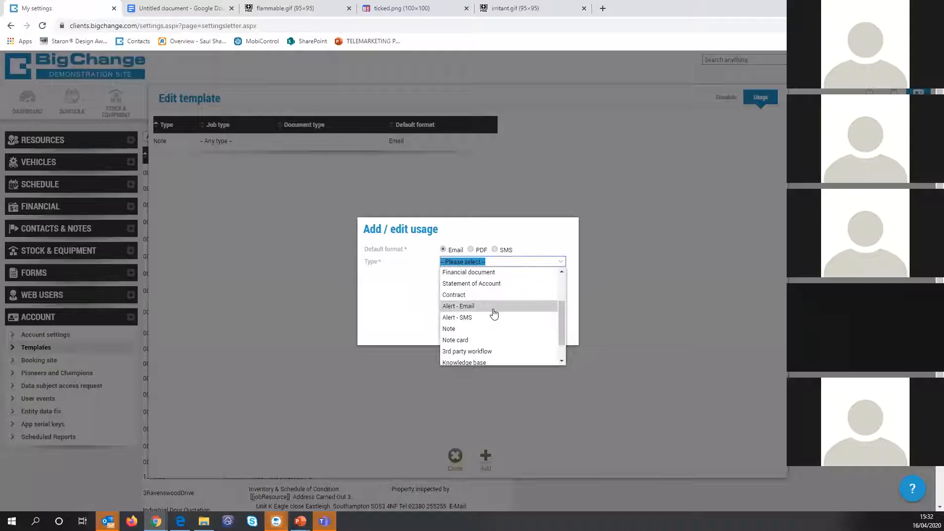
pyautogui.scroll(-1, 495, 314)
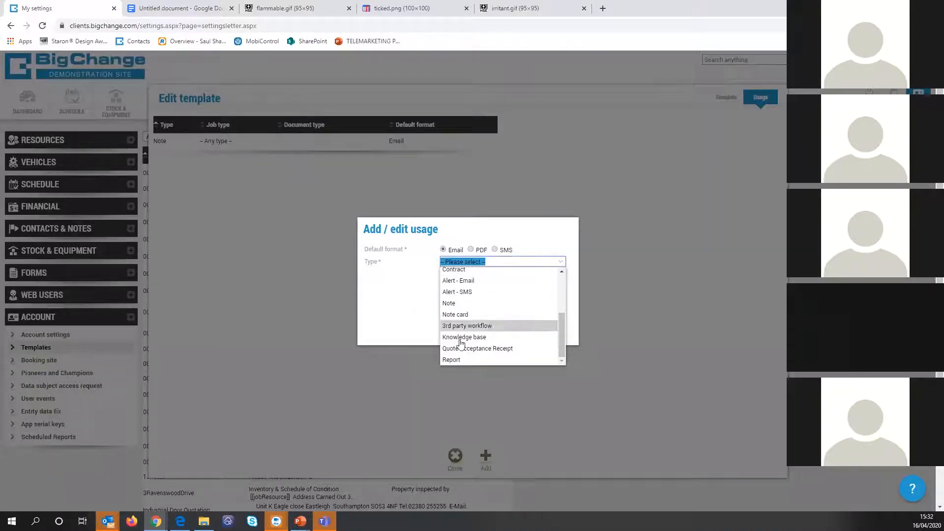
pyautogui.click(381, 293)
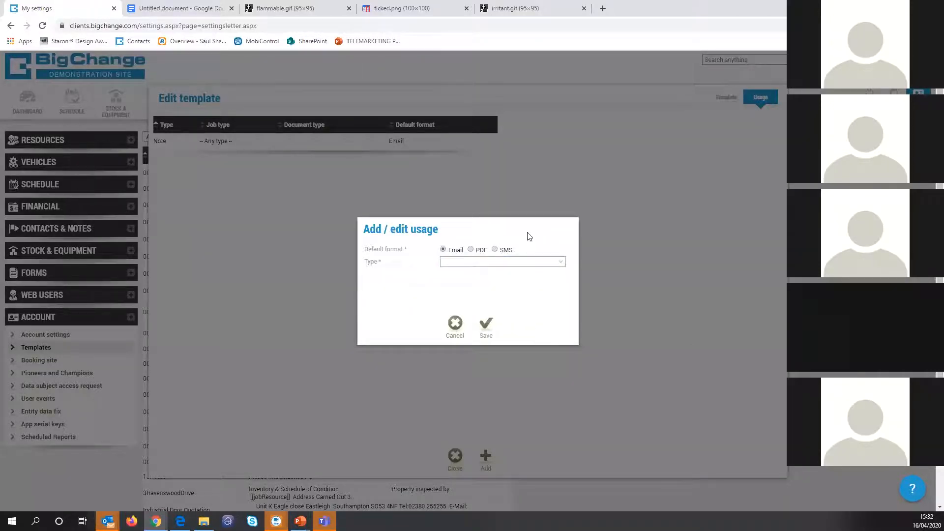
pyautogui.press('Escape')
pyautogui.press('Escape')
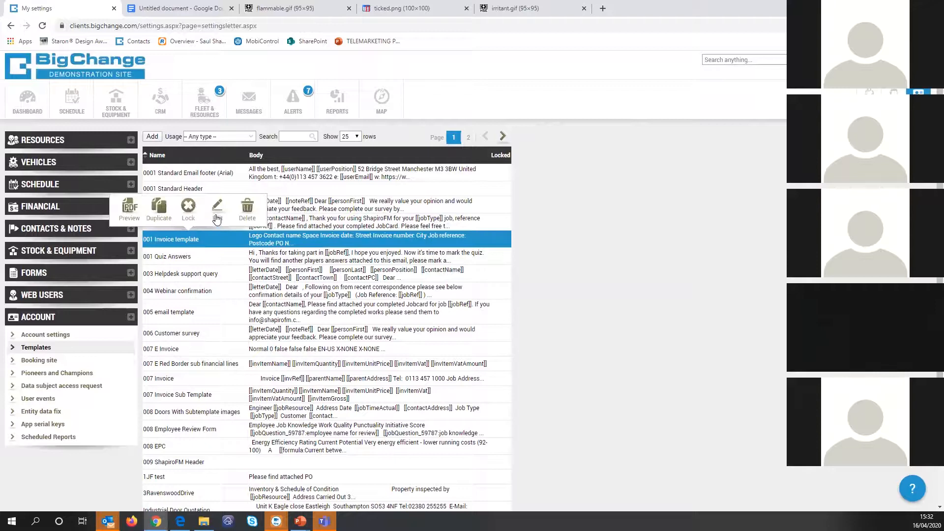
# Step: Open the 001 Invoice template, browse the financial keywords and start a new formula of type Rounding
pyautogui.click(217, 218)
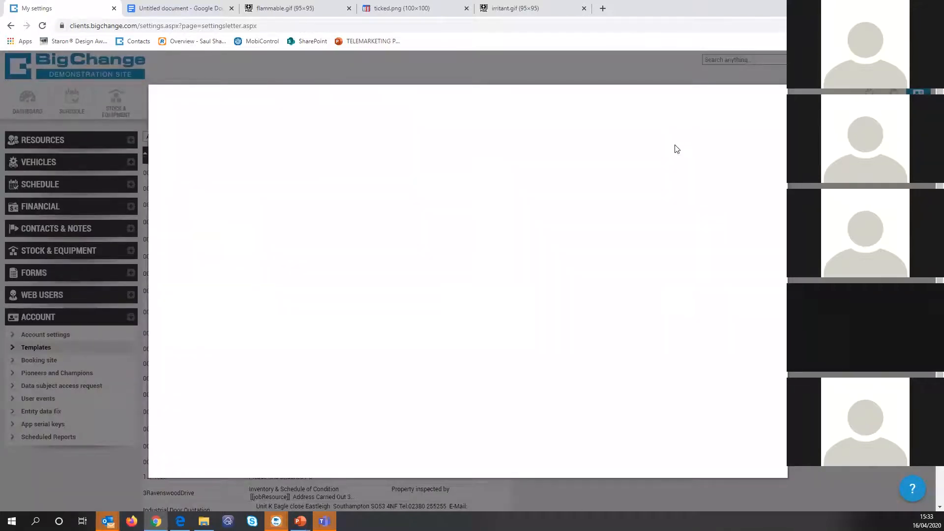
pyautogui.click(590, 181)
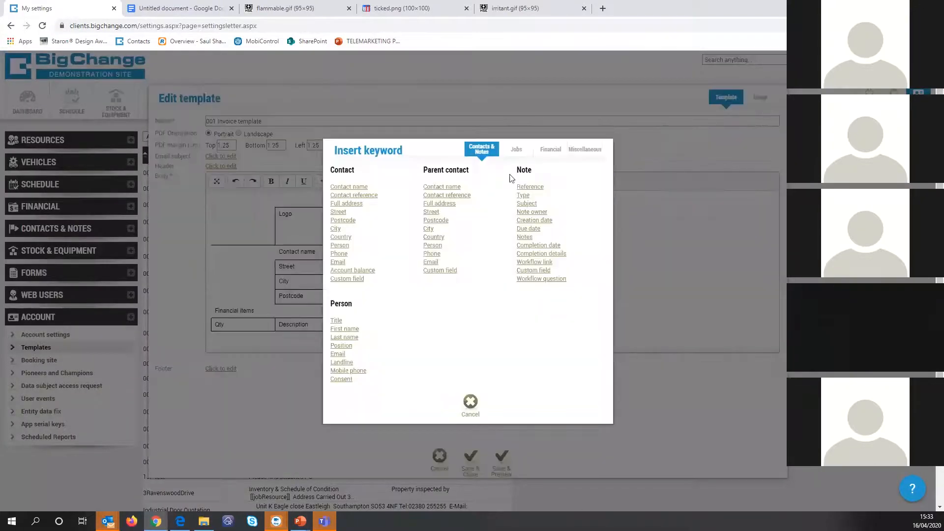
pyautogui.click(551, 150)
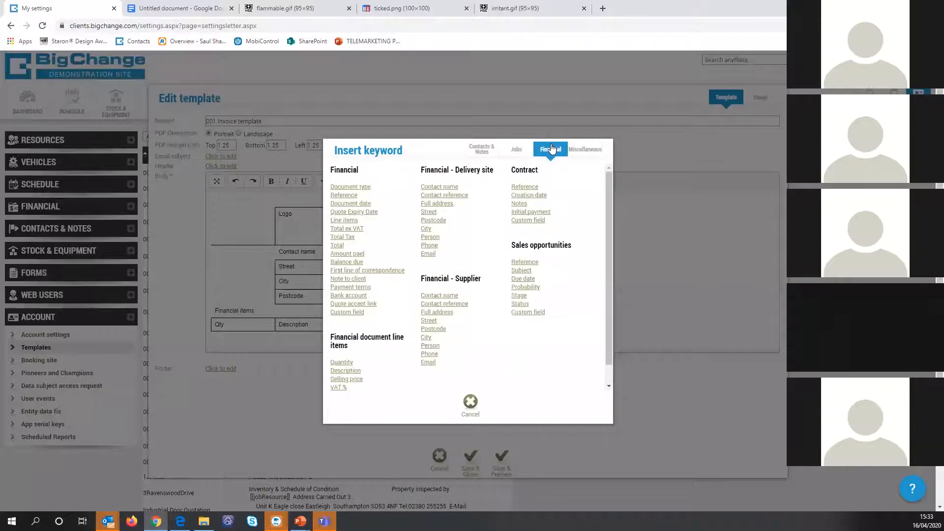
pyautogui.click(585, 150)
pyautogui.click(340, 321)
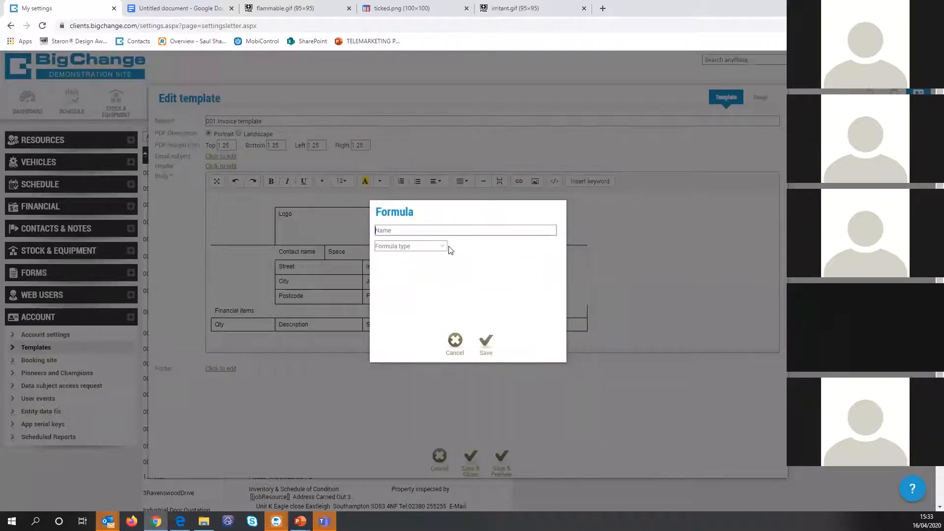
pyautogui.click(446, 247)
pyautogui.press('Down')
pyautogui.press('Down')
pyautogui.press('Return')
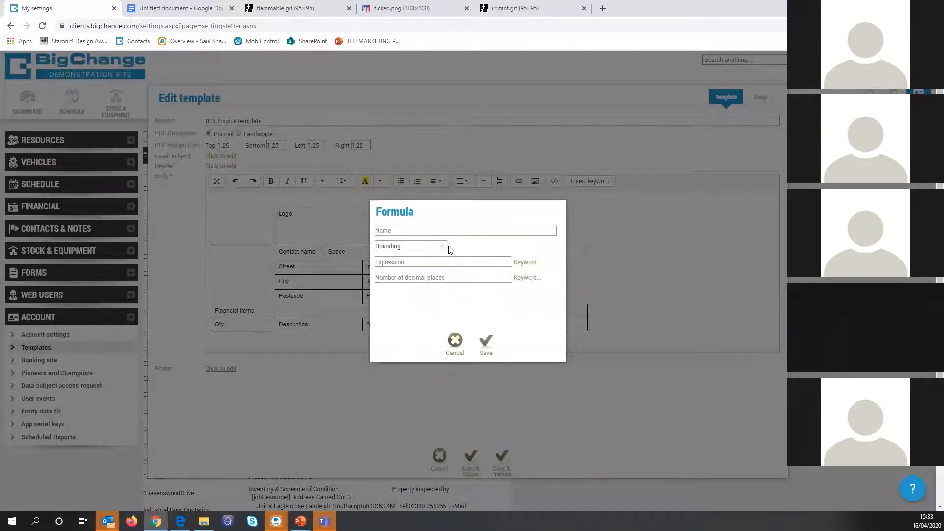
# Step: Examine the expression, decimal places and type options of the Rounding formula, and leave the formula and invoice template without saving
pyautogui.click(431, 262)
pyautogui.click(440, 278)
pyautogui.click(452, 260)
pyautogui.click(469, 275)
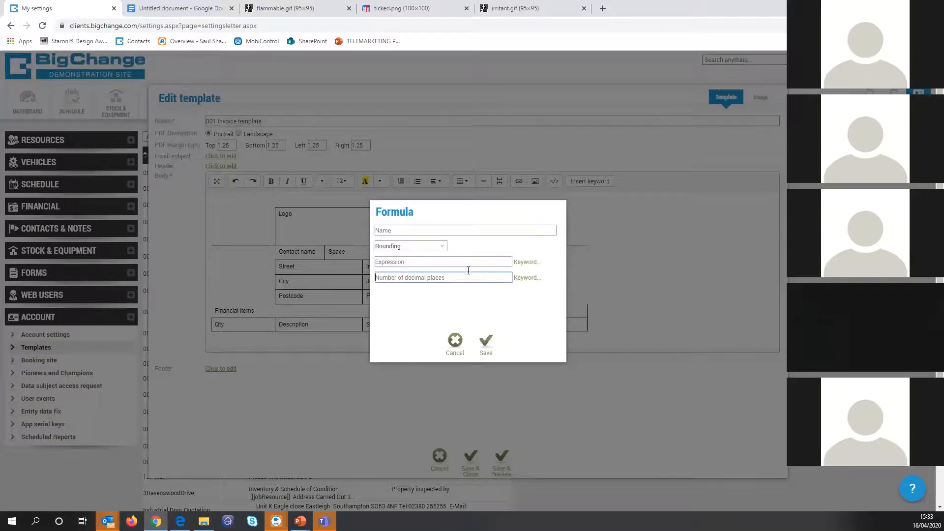
pyautogui.click(438, 247)
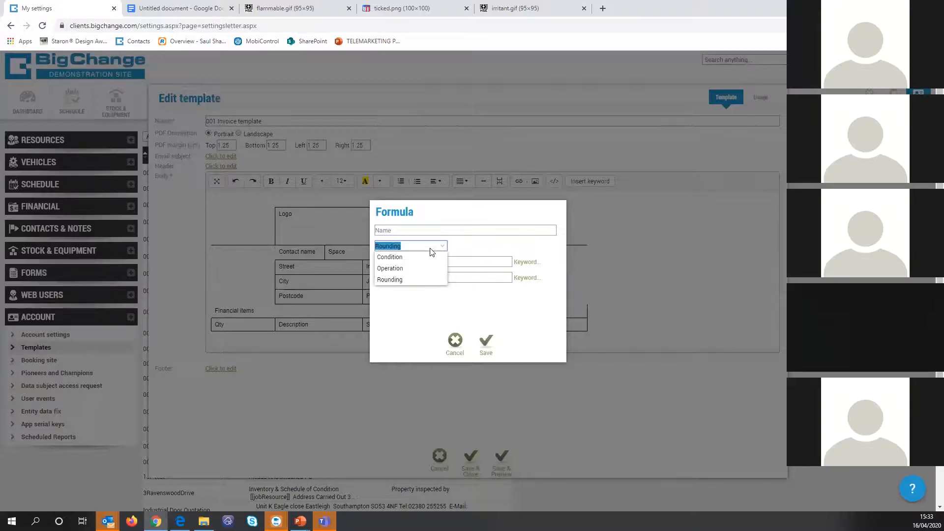
pyautogui.click(406, 280)
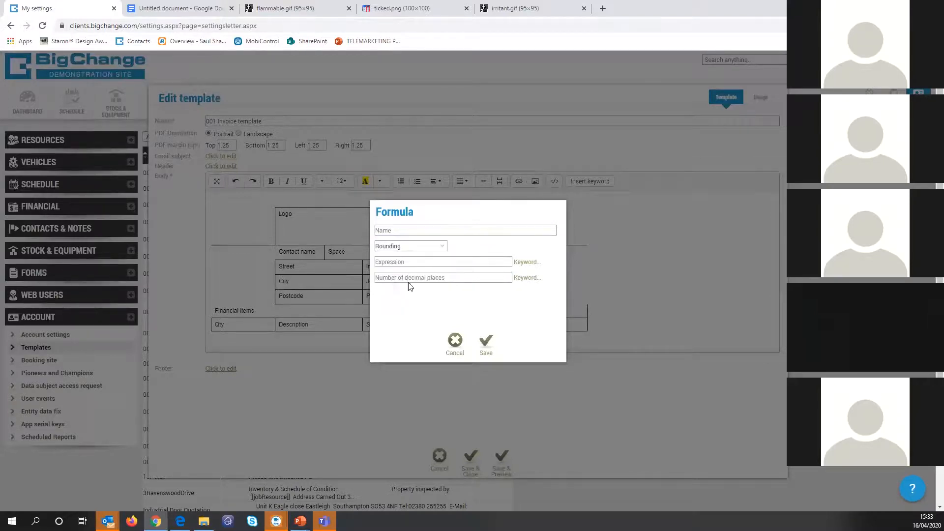
pyautogui.click(427, 279)
pyautogui.click(528, 263)
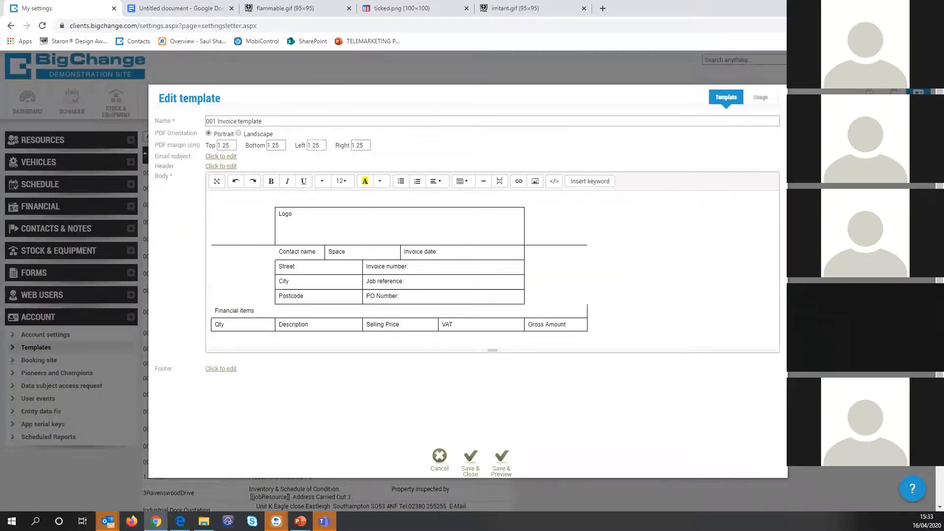
pyautogui.press('Escape')
# Step: Open the WorkSheets list in the schedule settings, and start a new worksheet but cancel it
pyautogui.click(86, 184)
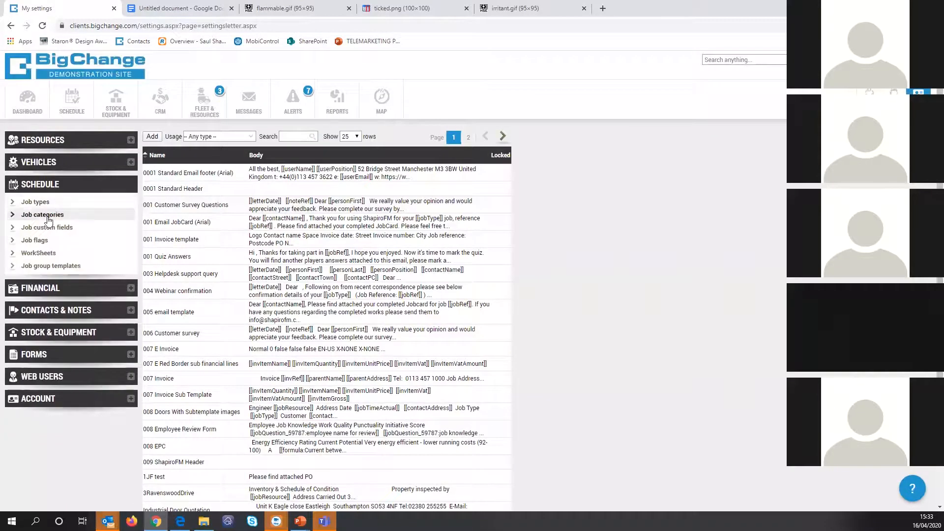
pyautogui.click(42, 241)
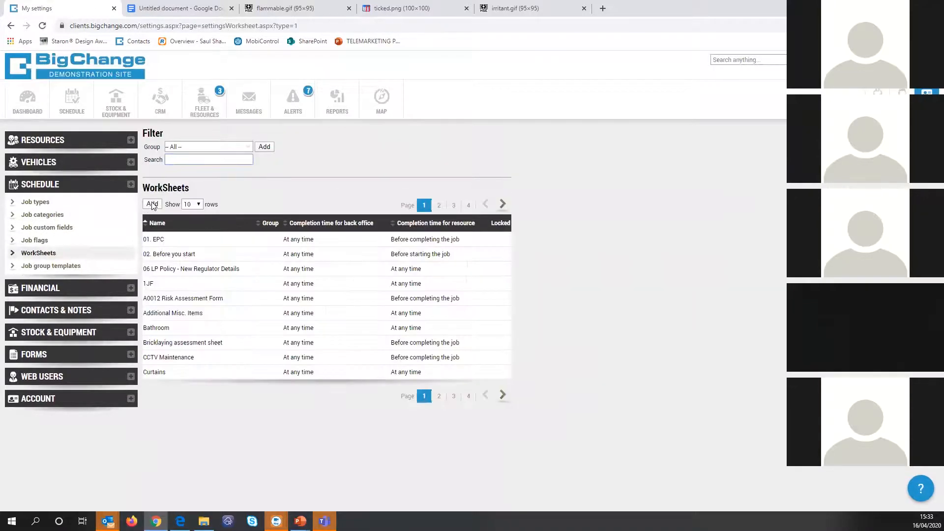
pyautogui.click(152, 205)
pyautogui.press('Escape')
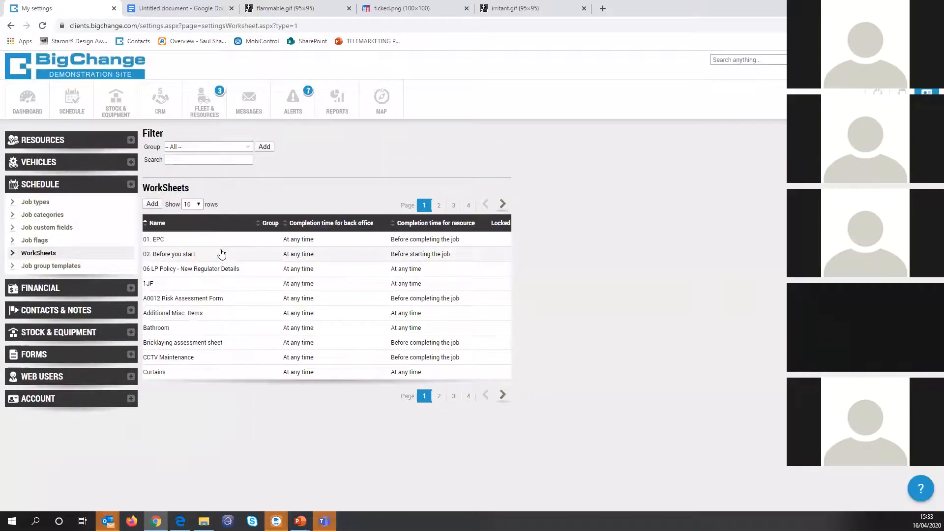
# Step: Open the 02. Before you start worksheet, try the Decimal type on its photo-consent question, and leave both without saving
pyautogui.click(222, 254)
pyautogui.click(235, 225)
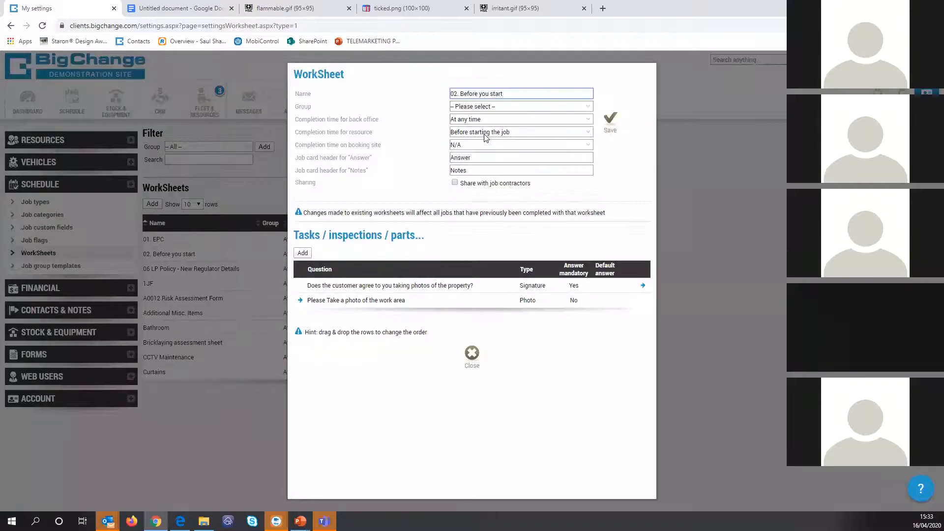
pyautogui.click(389, 292)
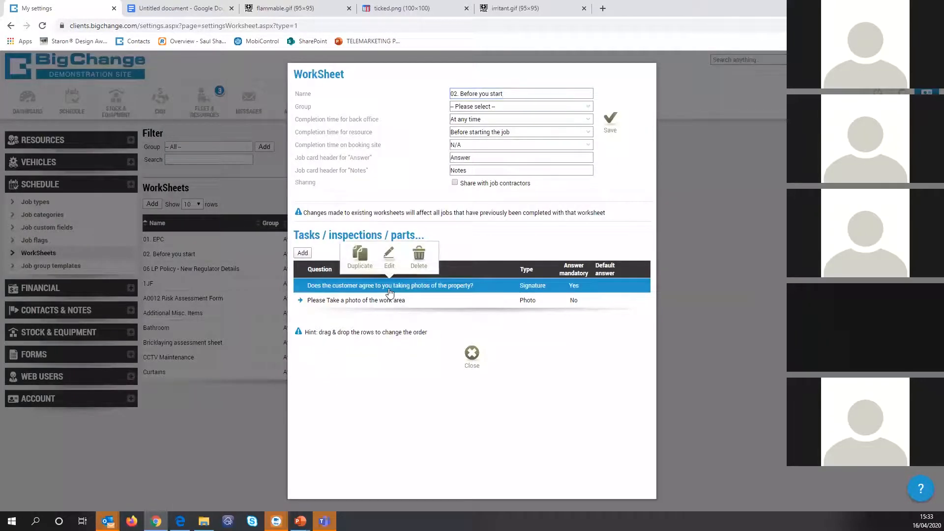
pyautogui.click(389, 255)
pyautogui.click(476, 192)
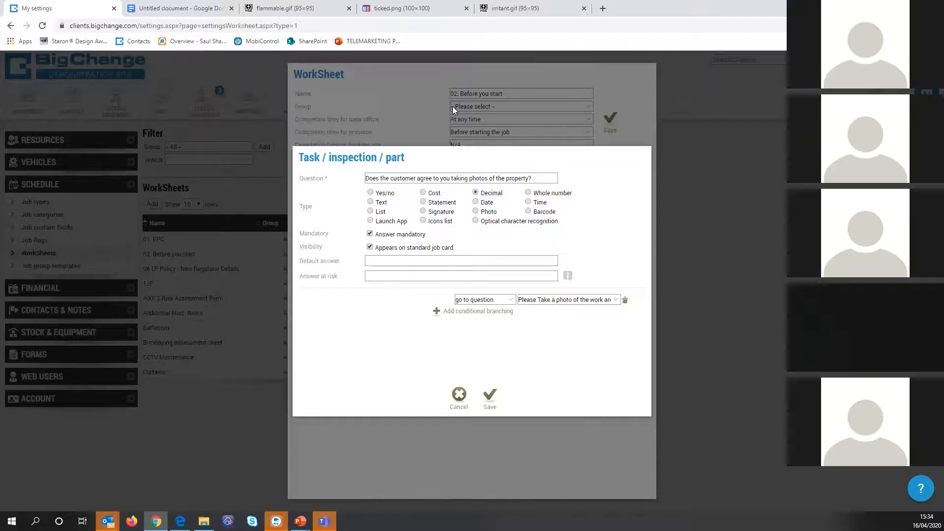
pyautogui.click(297, 73)
pyautogui.click(241, 117)
# Step: Open the Templates list in the account settings and open the 008 Doors With Subtemplate images template for editing
pyautogui.click(53, 399)
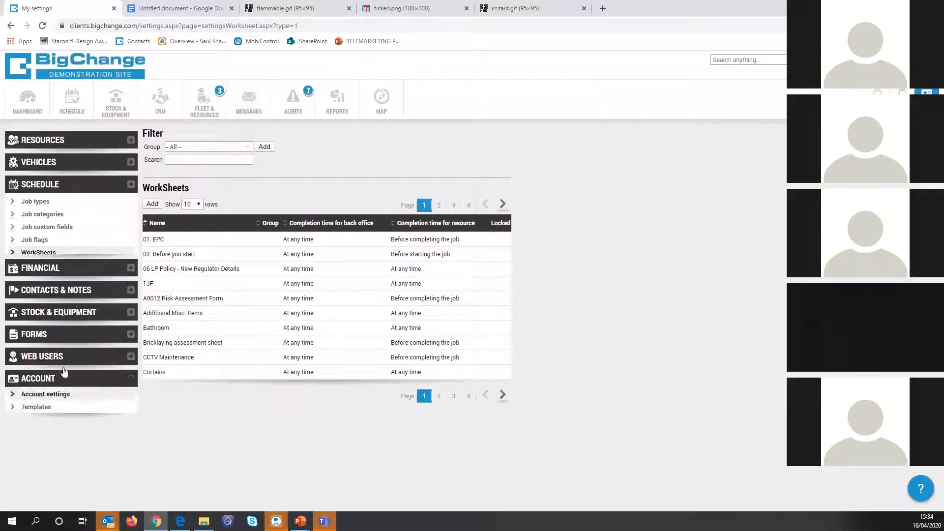
pyautogui.click(44, 352)
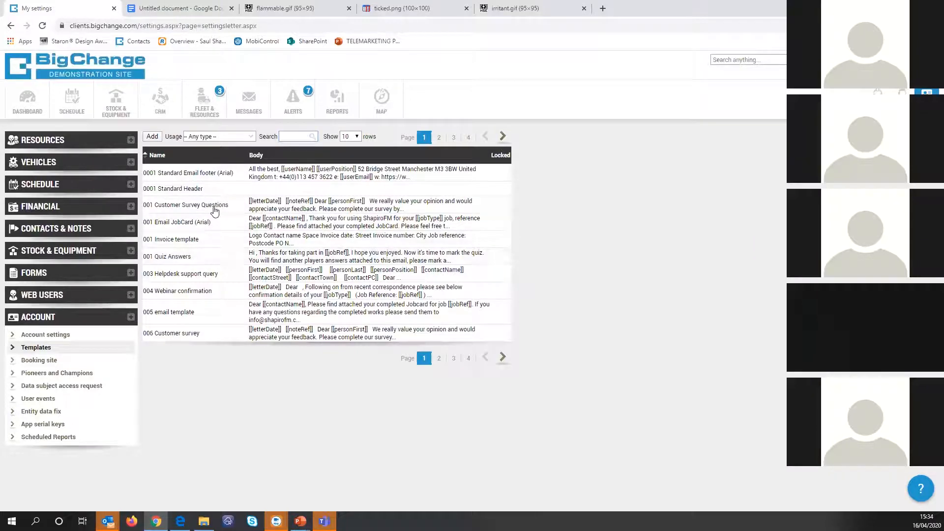
pyautogui.click(178, 229)
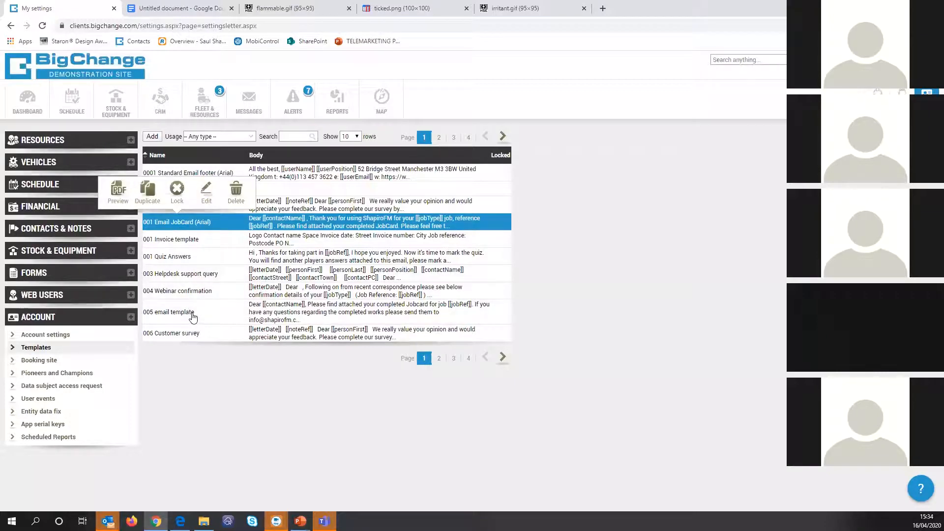
pyautogui.click(439, 138)
pyautogui.click(228, 238)
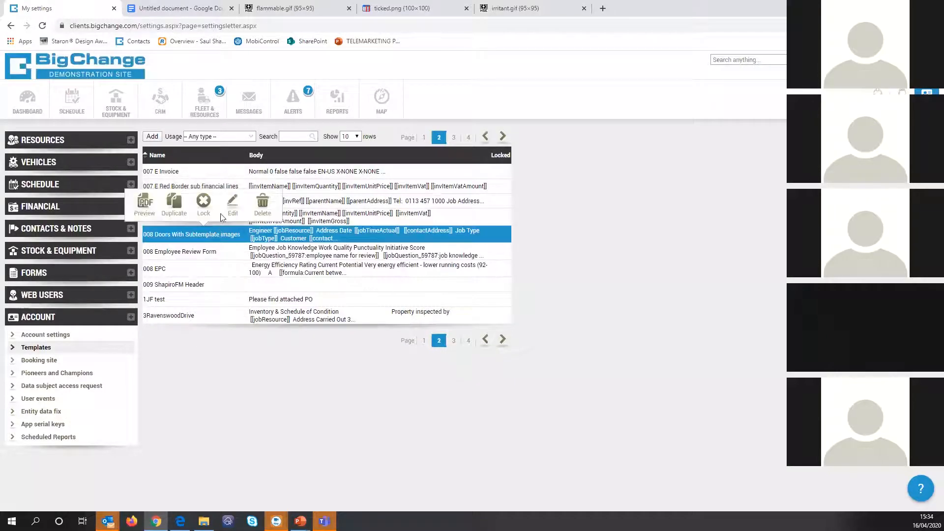
pyautogui.click(228, 211)
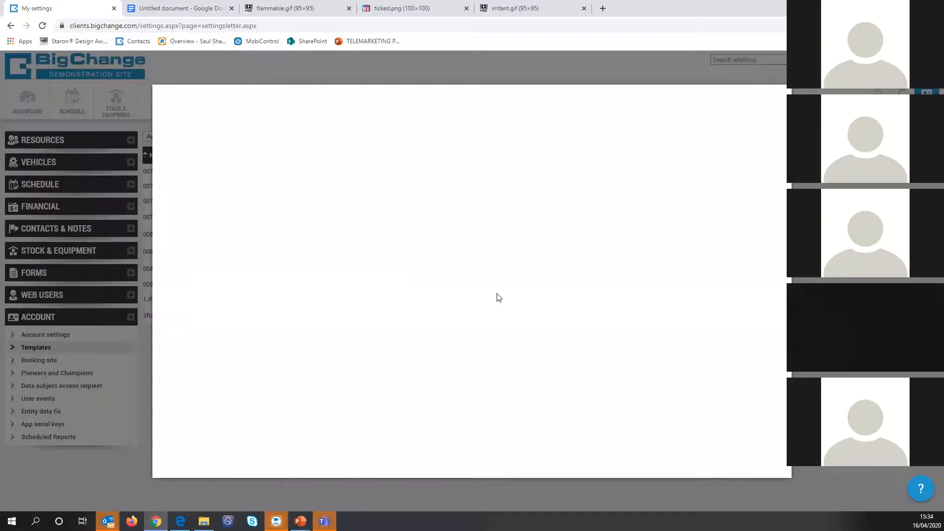
# Step: Examine the condition of the Fireyes formula in the template's risk assessment table, and close the formula without saving
pyautogui.scroll(-2, 492, 285)
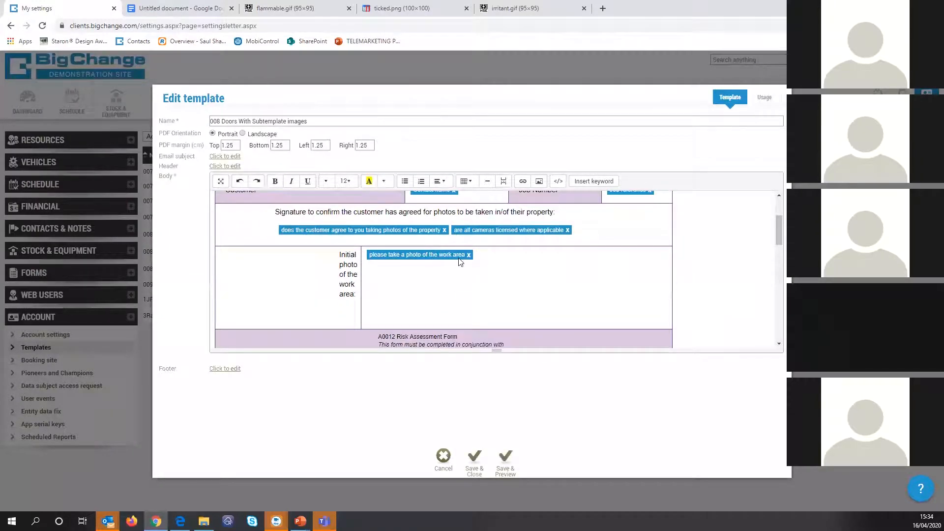
pyautogui.scroll(-3, 461, 261)
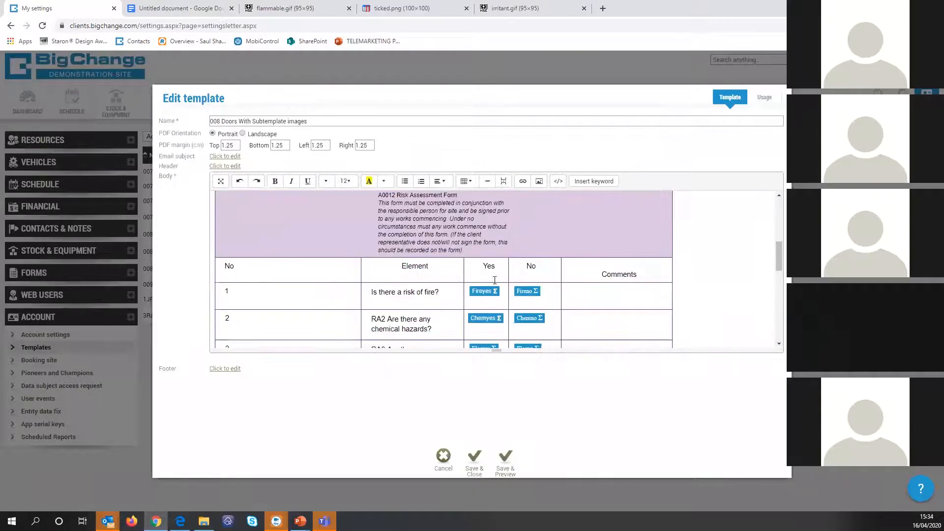
pyautogui.click(491, 287)
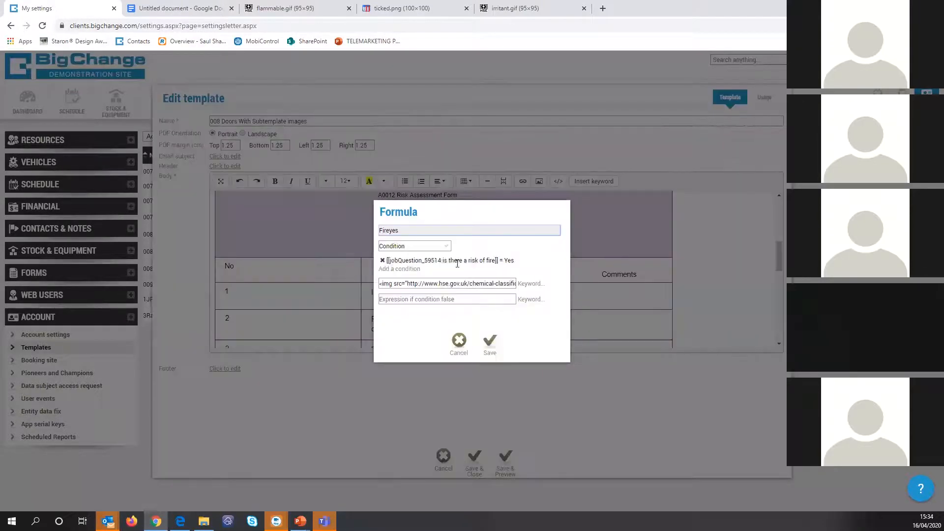
pyautogui.moveTo(429, 261); pyautogui.dragTo(457, 260)
pyautogui.click(441, 261)
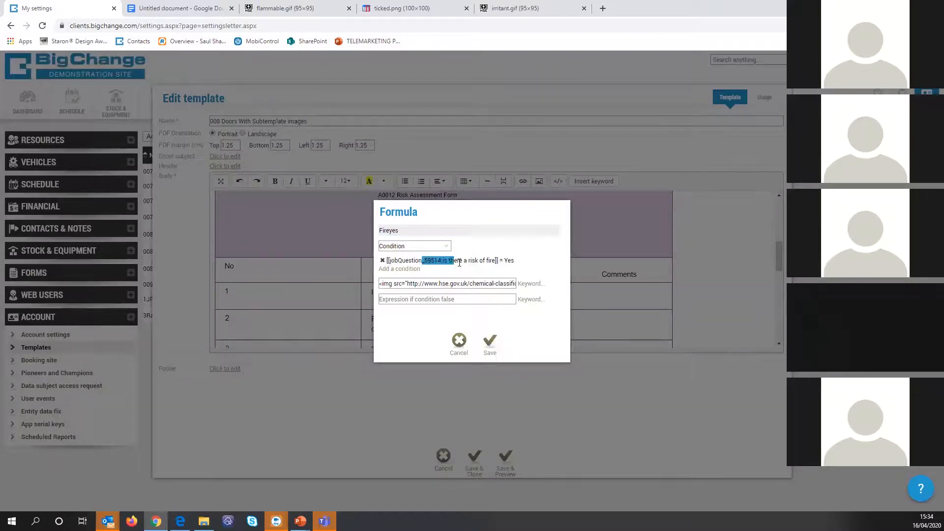
pyautogui.click(458, 258)
pyautogui.press('Escape')
# Step: Review the template body from the customer signature area down to the final signature, and leave the template without saving
pyautogui.scroll(-1, 481, 295)
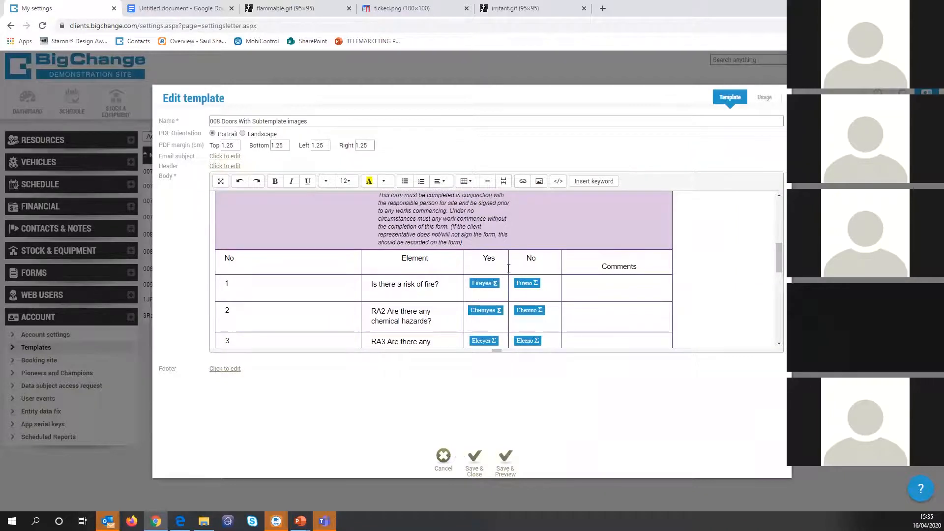
pyautogui.scroll(3, 508, 269)
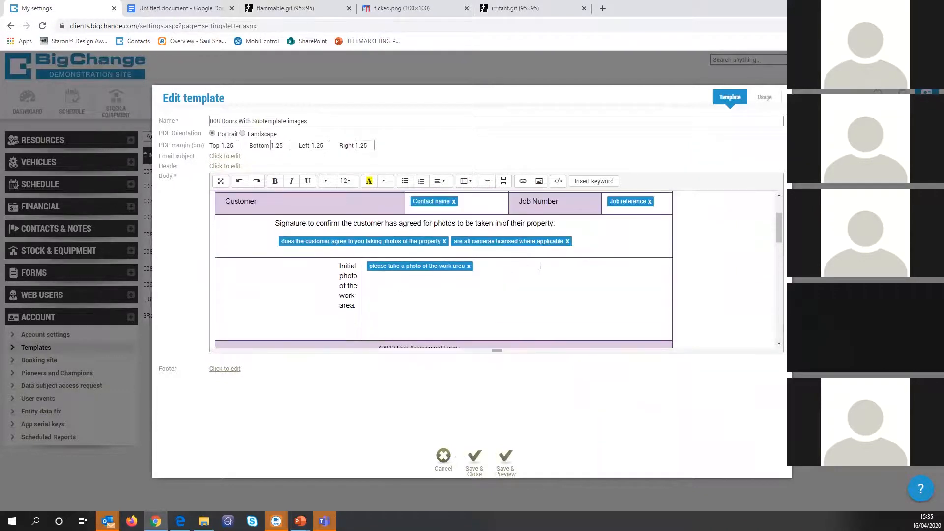
pyautogui.scroll(-10, 540, 266)
pyautogui.scroll(5, 781, 211)
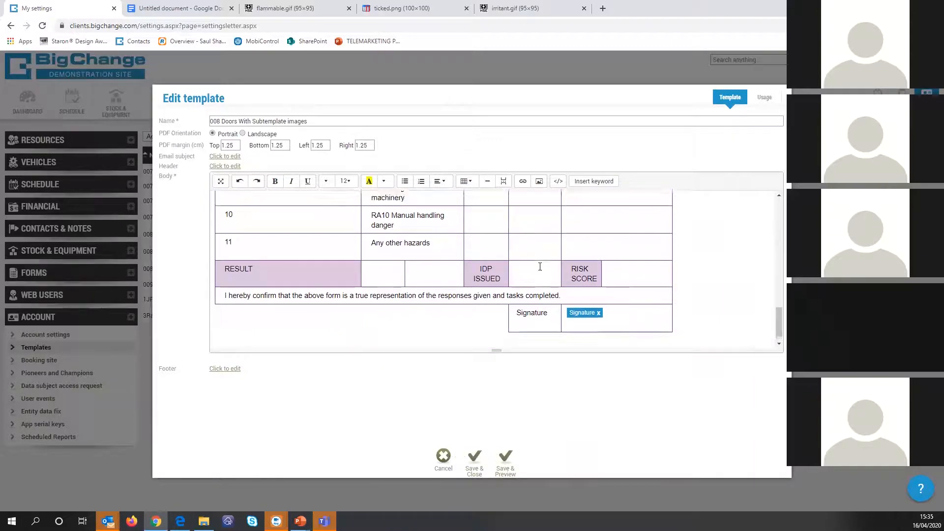
pyautogui.scroll(2, 781, 212)
pyautogui.press('Escape')
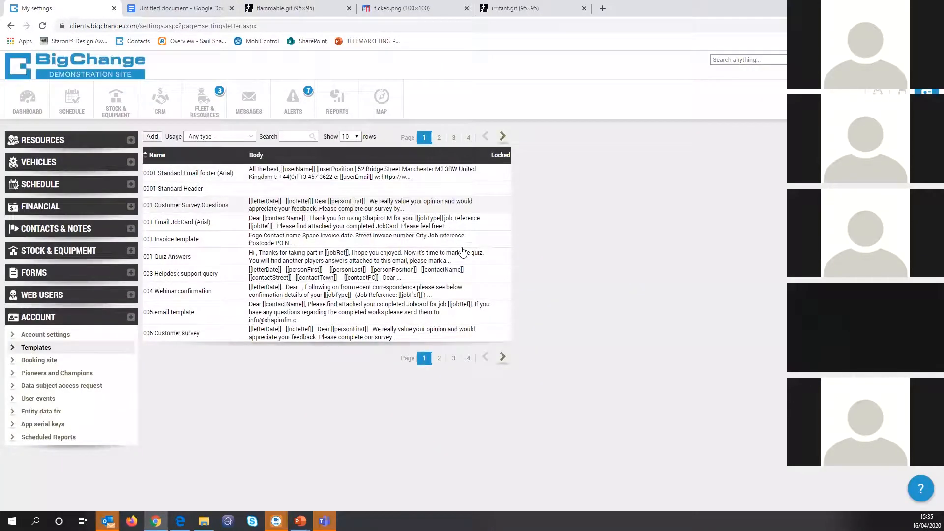
# Step: Open the 009 ShapiroFM Header template from the second page of the templates list
pyautogui.click(438, 138)
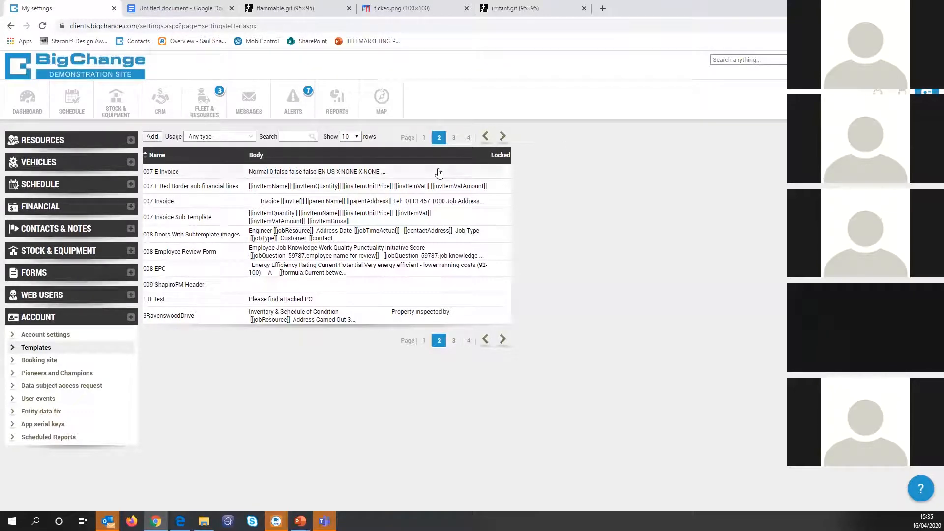
pyautogui.click(257, 285)
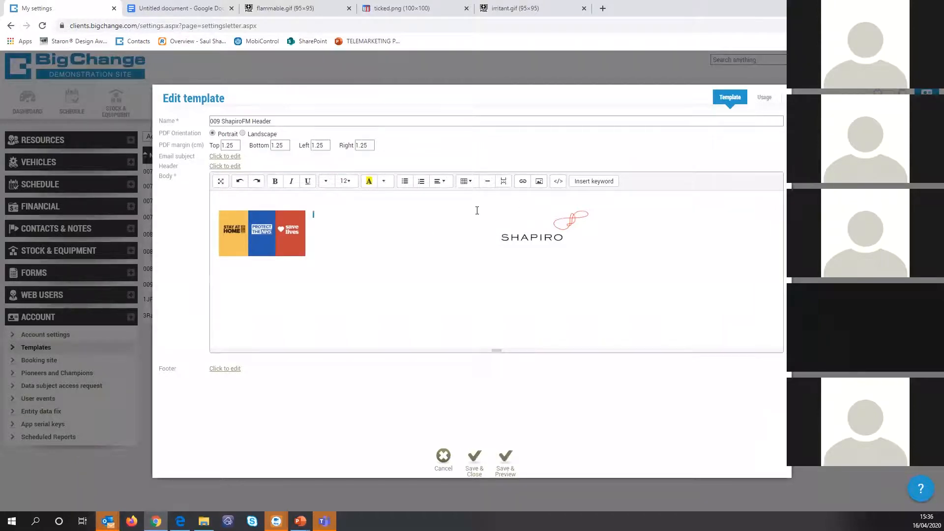
# Step: Switch to the Untitled document in Google Docs and undo the last changes to bring back the borderless four-column table above the Resource keyword table
pyautogui.click(183, 8)
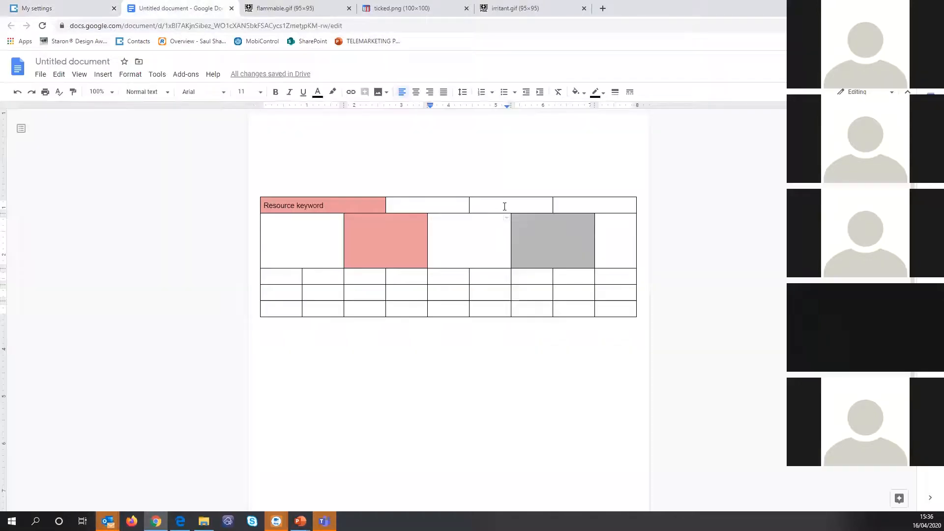
pyautogui.doubleClick(435, 239)
pyautogui.click(434, 239)
pyautogui.hotkey('shift', 'Down')
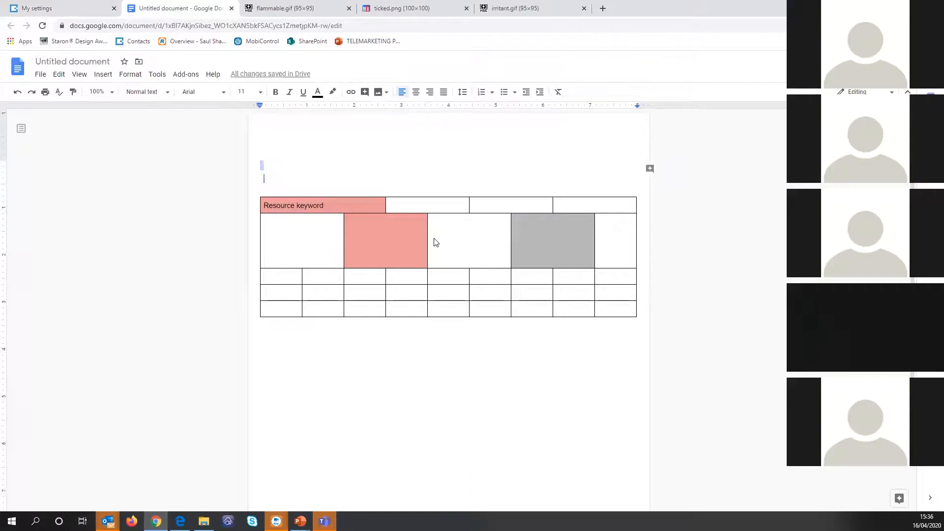
pyautogui.hotkey('ctrl', 'z')
pyautogui.hotkey('ctrl', 'z')
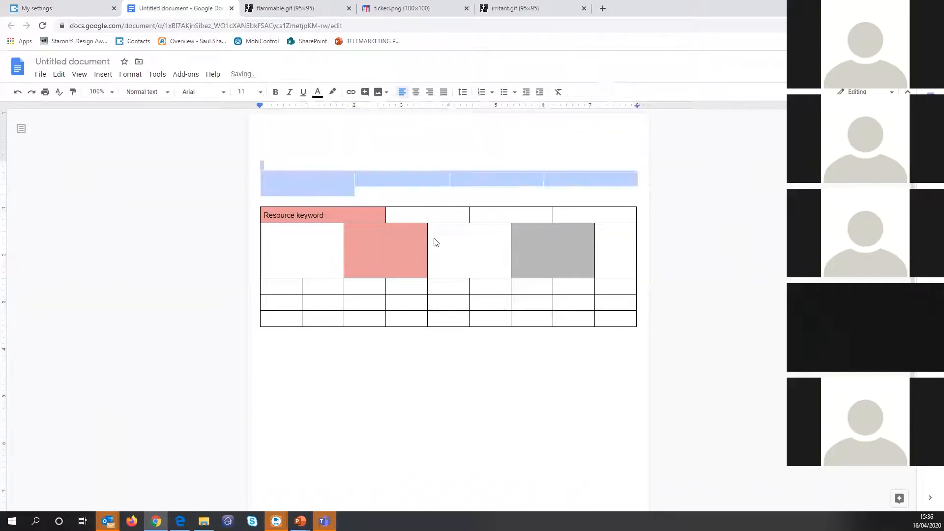
pyautogui.click(553, 167)
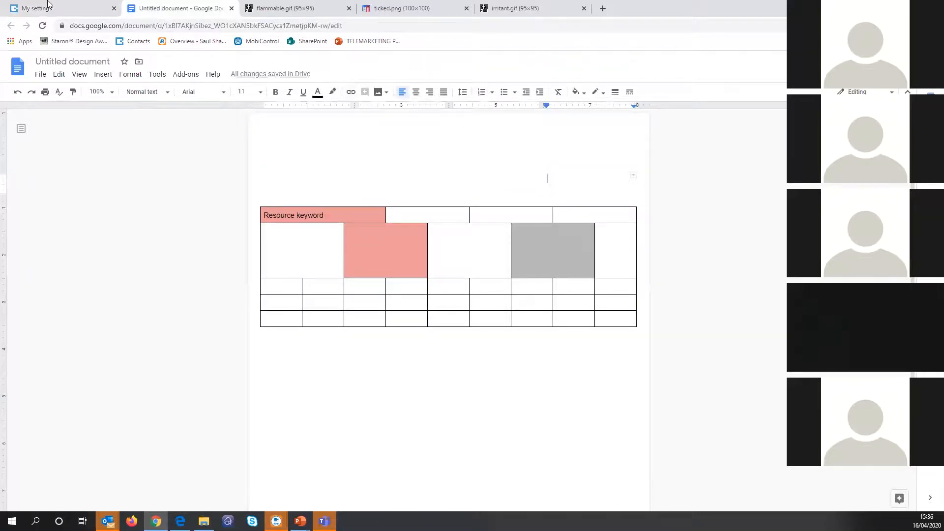
# Step: Return to the header template in BigChange, inspect the stay-at-home image and the Shapiro logo, and view the keywords available for insertion
pyautogui.click(62, 9)
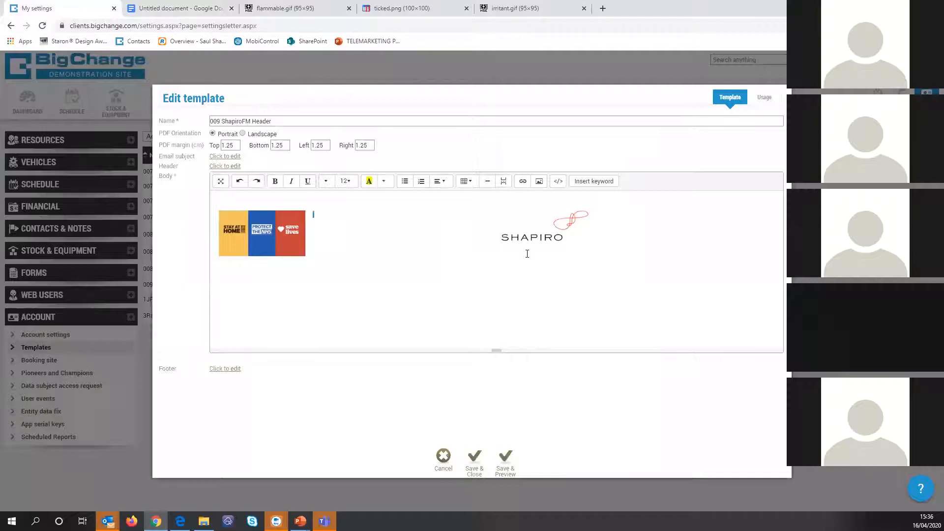
pyautogui.click(551, 236)
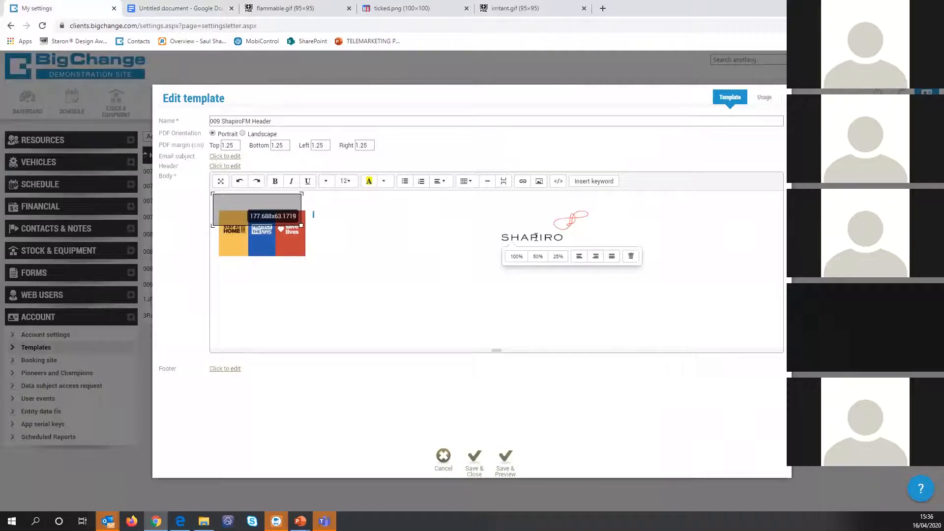
pyautogui.click(469, 223)
pyautogui.click(468, 224)
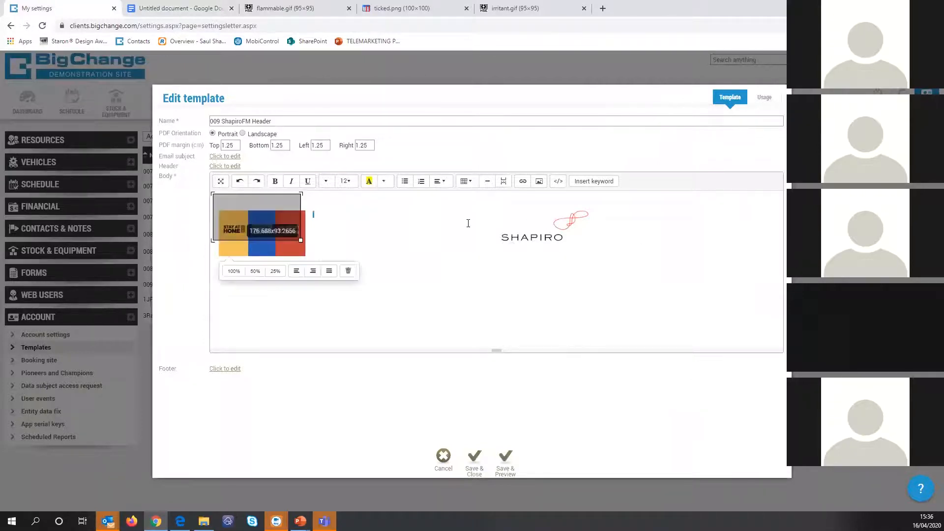
pyautogui.click(469, 224)
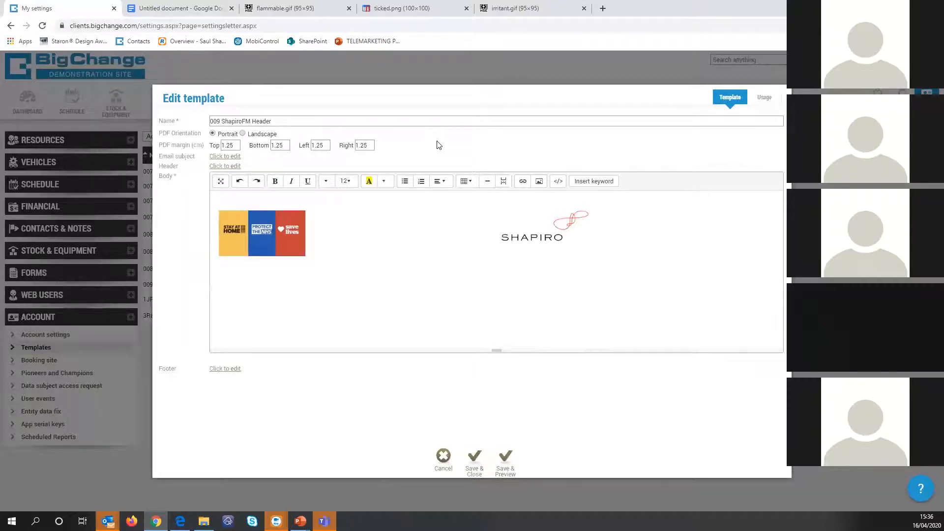
pyautogui.click(559, 183)
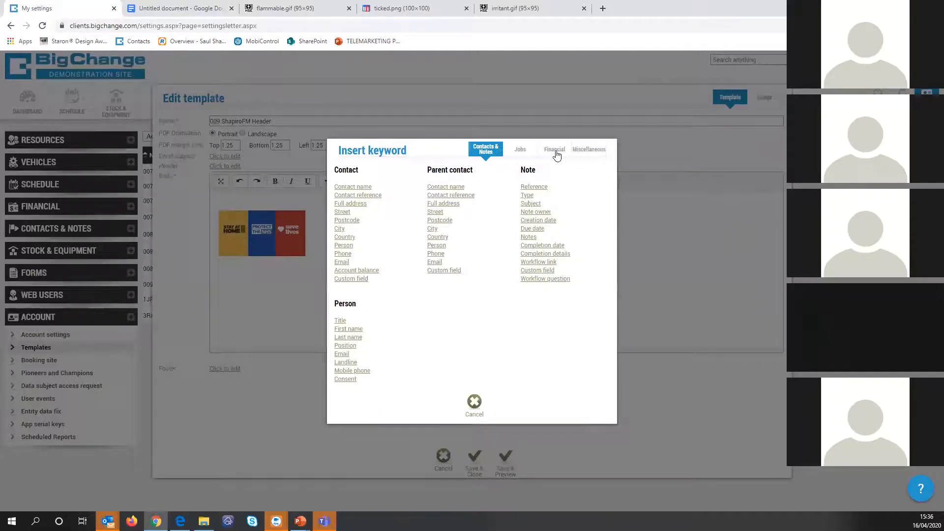
pyautogui.click(278, 289)
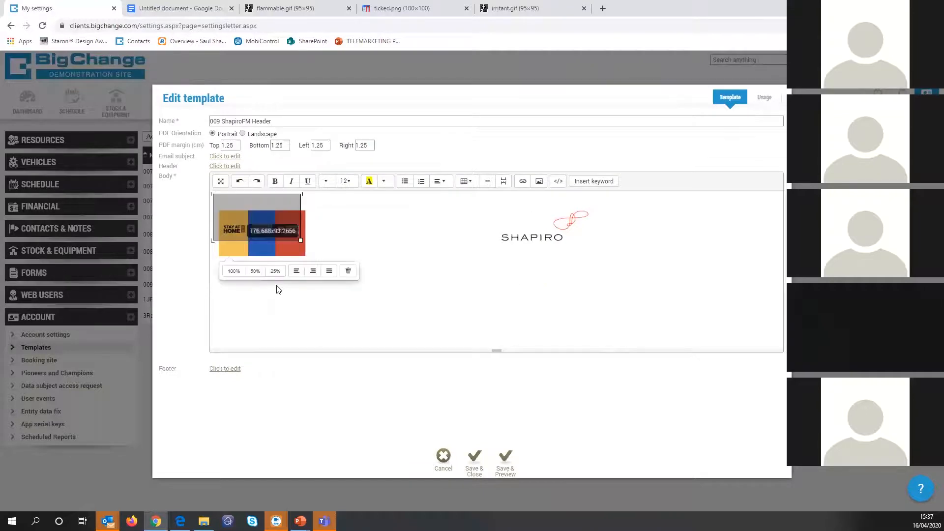
# Step: Show the header body as code, find "img" in it, and copy the address of the stay-at-home-web.jpg image
pyautogui.click(558, 184)
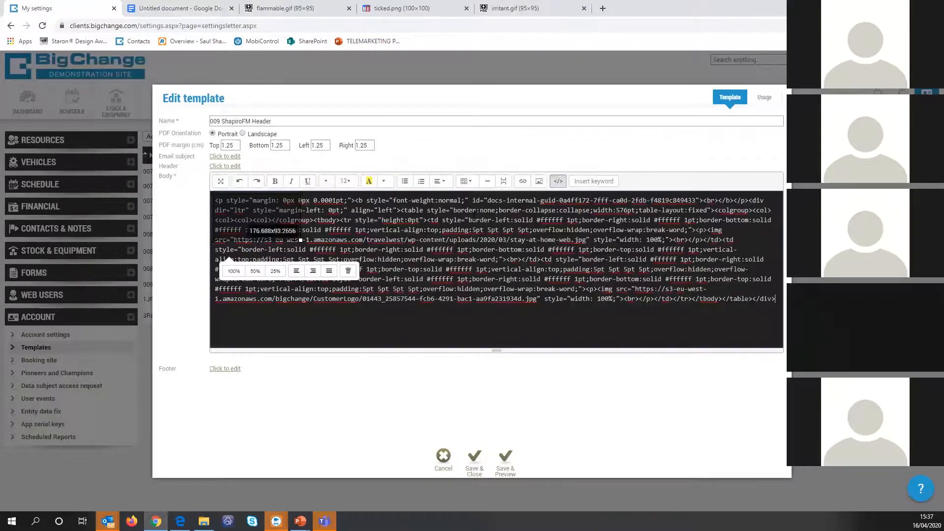
pyautogui.click(561, 185)
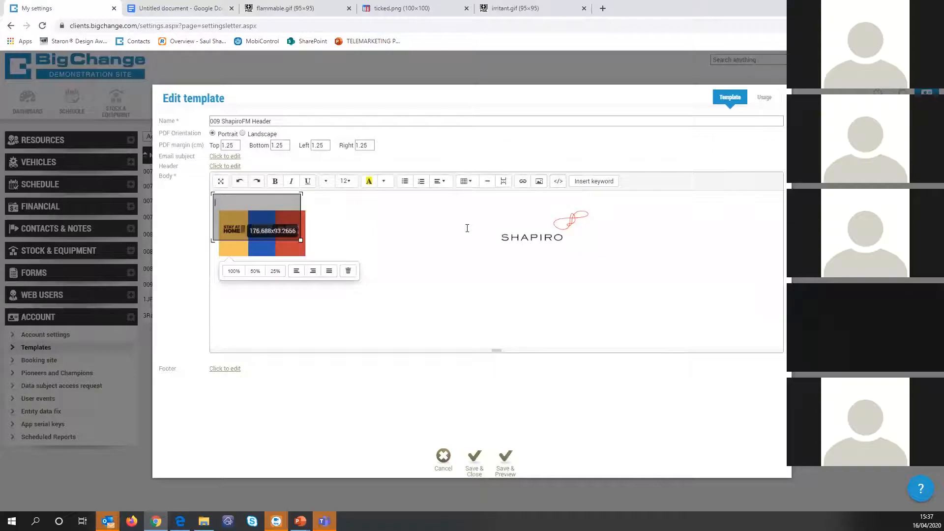
pyautogui.click(563, 184)
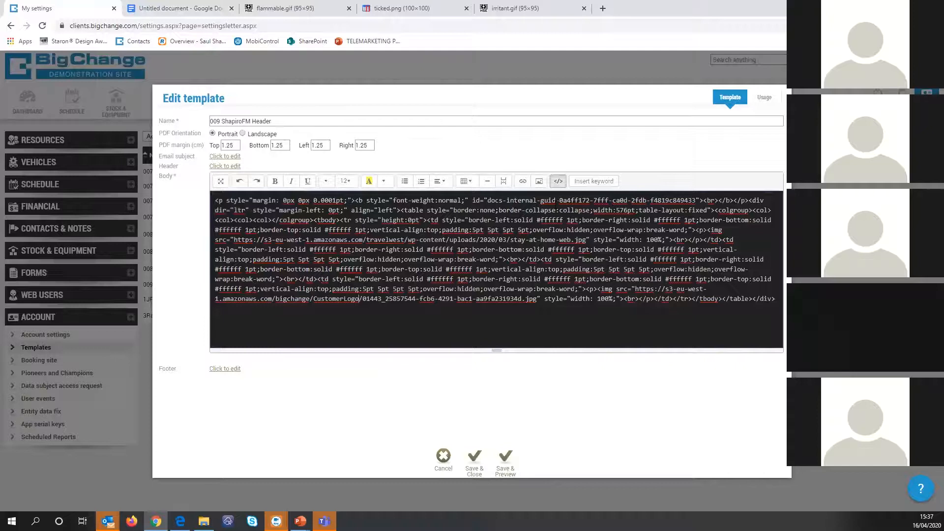
pyautogui.hotkey('ctrl', 'f')
pyautogui.write('img')
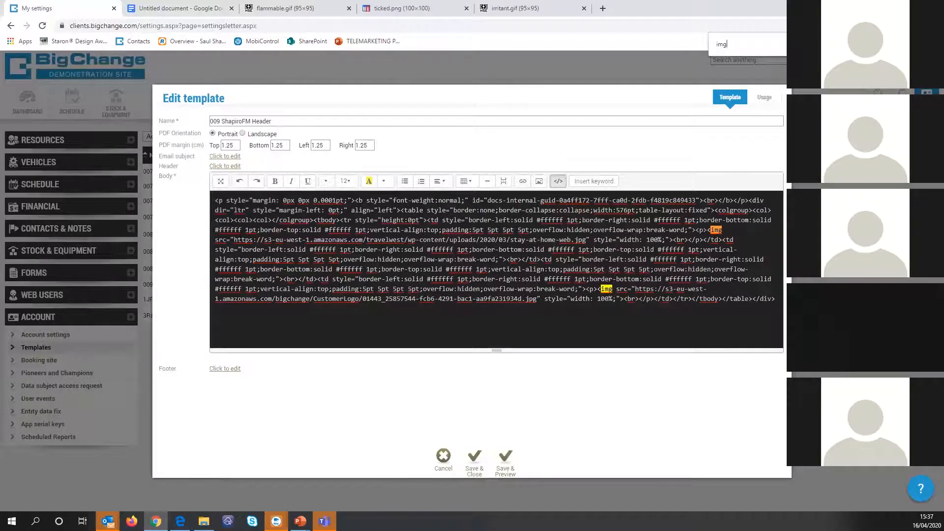
pyautogui.moveTo(291, 240); pyautogui.dragTo(586, 240)
pyautogui.hotkey('ctrl', 'c')
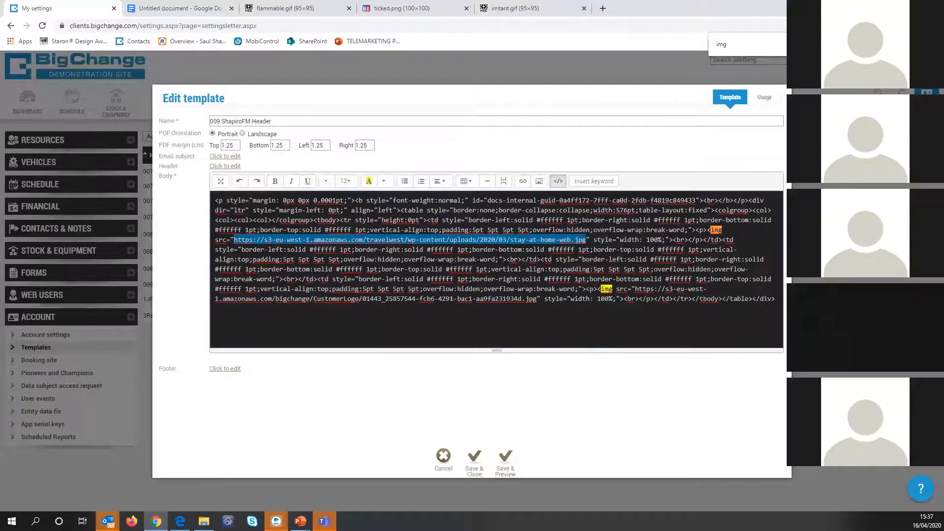
# Step: Return the header body to its visual view and open the copied image address in a new browser tab
pyautogui.click(560, 183)
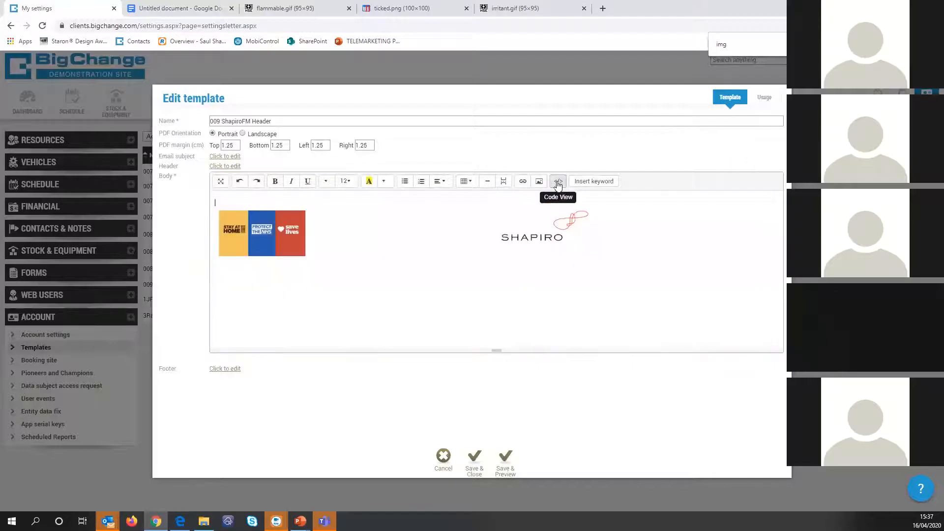
pyautogui.click(603, 9)
pyautogui.hotkey('ctrl', 'v')
pyautogui.press('Return')
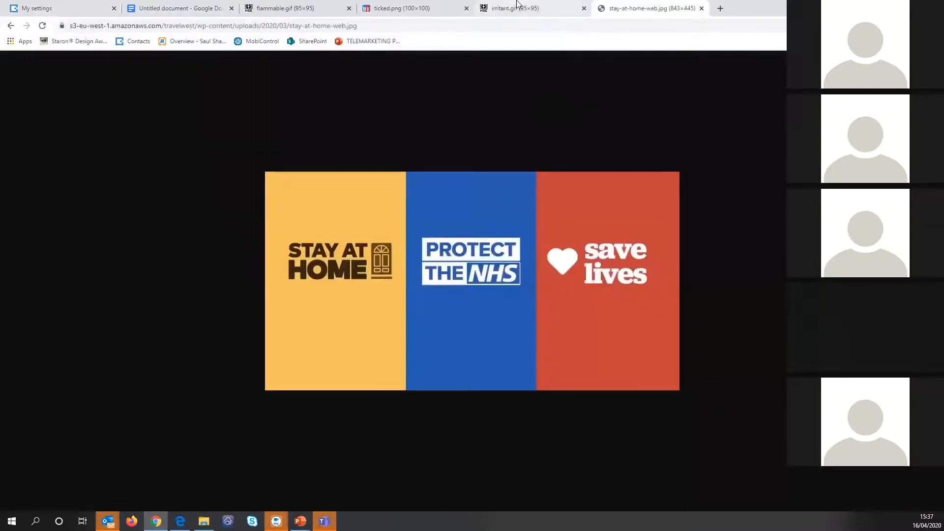
# Step: Switch back to the BigChange header template and delete the stay-at-home-web.jpg image source from the body's code
pyautogui.click(101, 7)
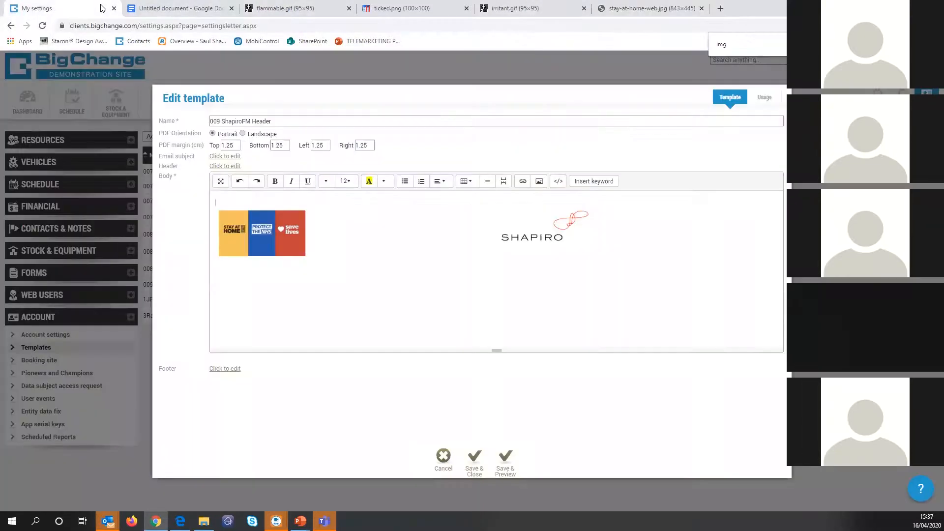
pyautogui.click(293, 235)
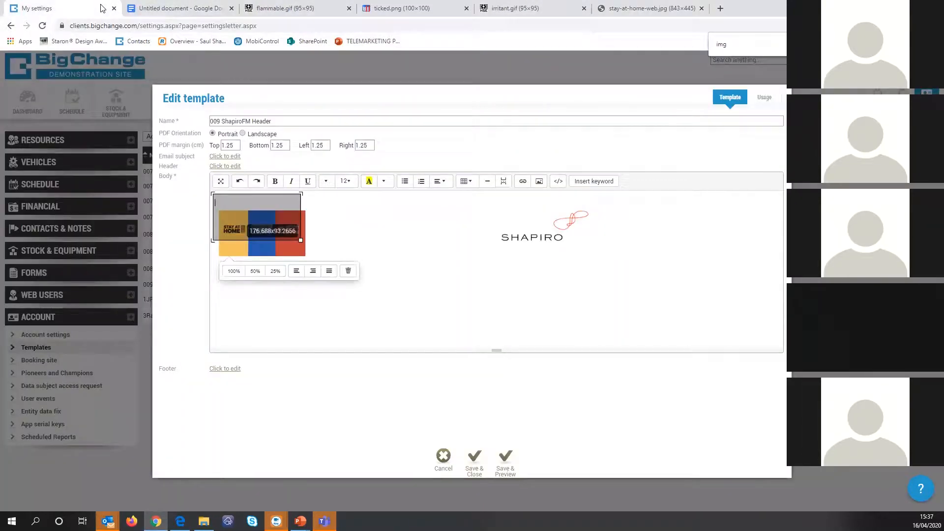
pyautogui.click(558, 181)
pyautogui.moveTo(708, 230); pyautogui.dragTo(560, 239)
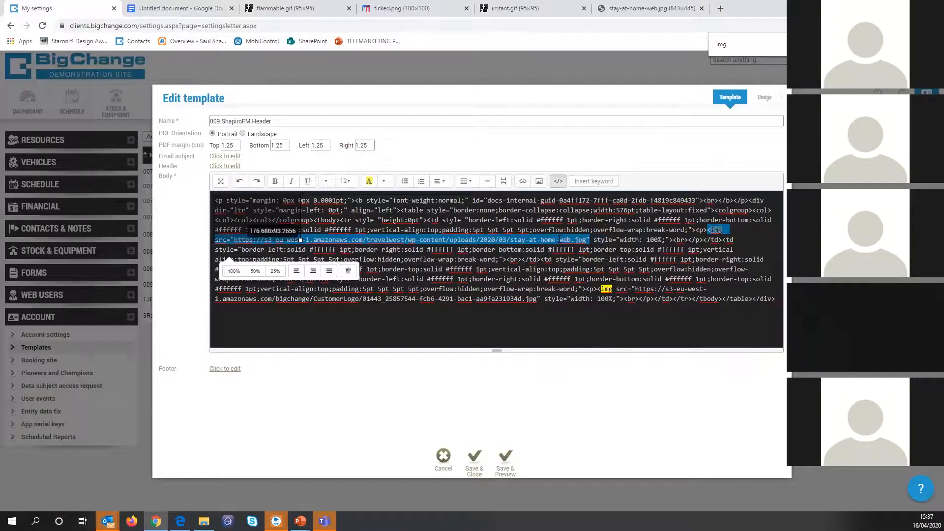
pyautogui.press('Delete')
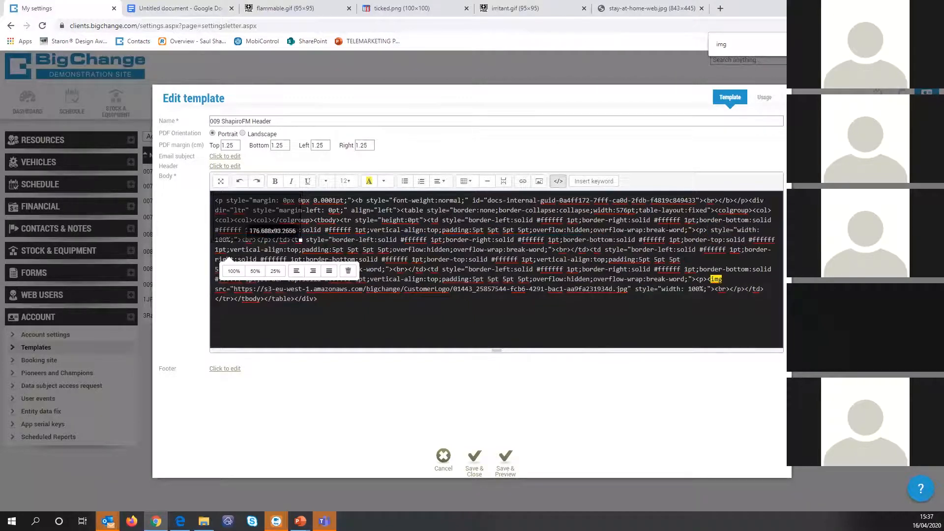
pyautogui.click(558, 181)
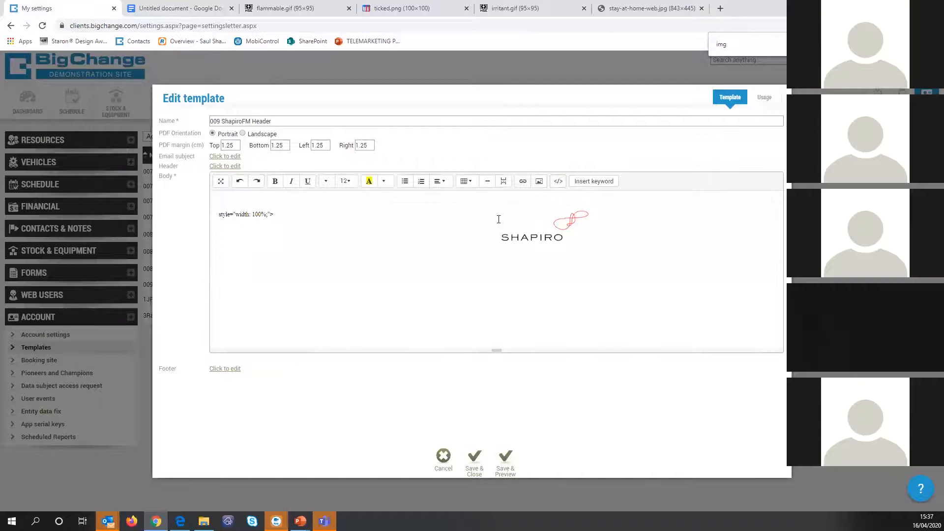
# Step: Delete the leftover style="width: 100%;"> text from the header body
pyautogui.moveTo(275, 214); pyautogui.dragTo(223, 218)
pyautogui.press('BackSpace')
pyautogui.press('BackSpace')
pyautogui.press('BackSpace')
# Step: Insert a formula keyword in place of the image, name it NHS logo, and set its formula type to Condition
pyautogui.click(594, 181)
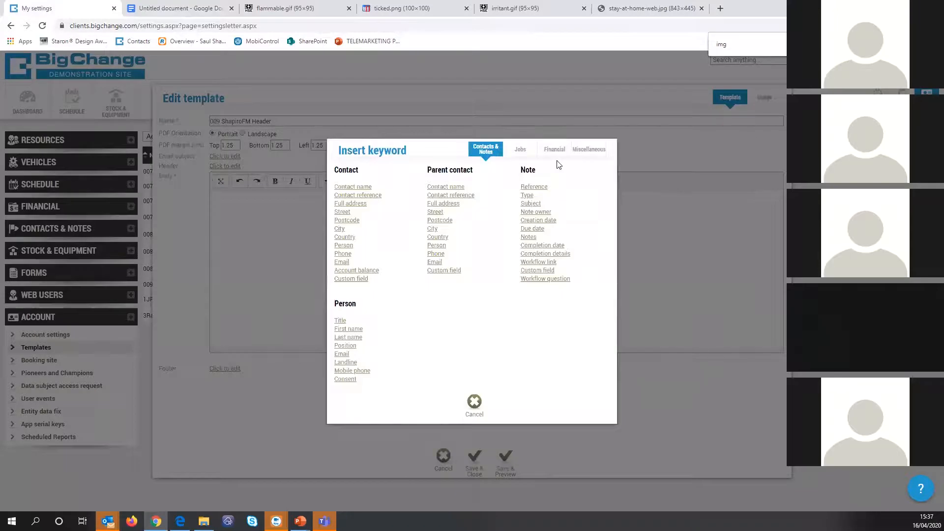
pyautogui.click(589, 149)
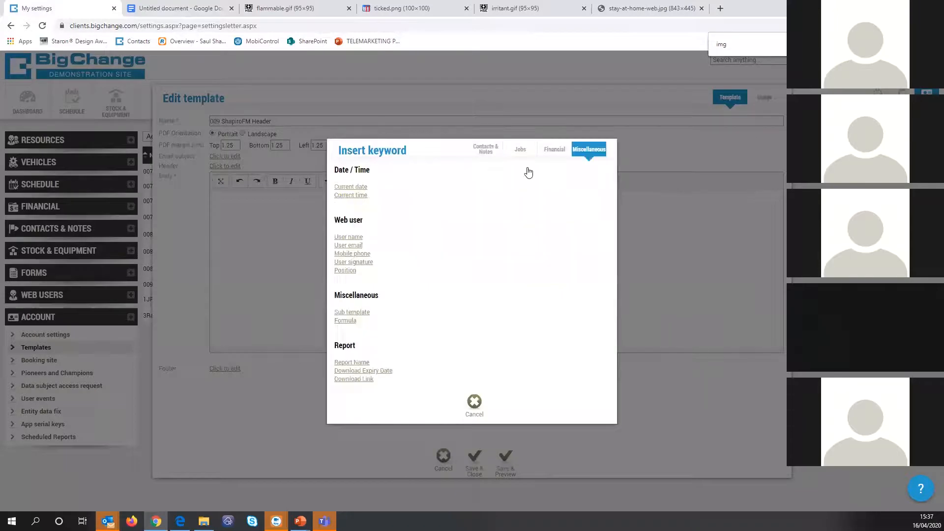
pyautogui.click(347, 321)
pyautogui.write('NHS logo')
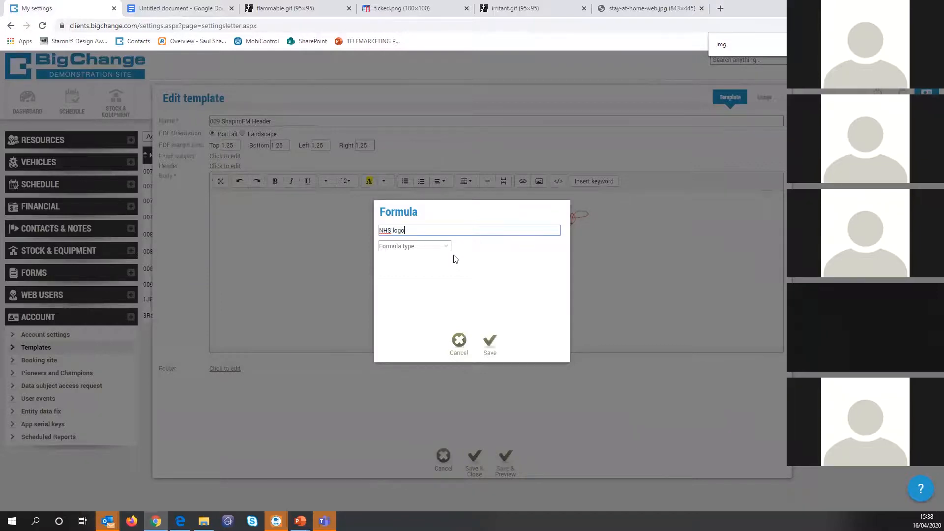
pyautogui.press('Tab')
pyautogui.press('Down')
pyautogui.press('Down')
pyautogui.press('Up')
pyautogui.press('Return')
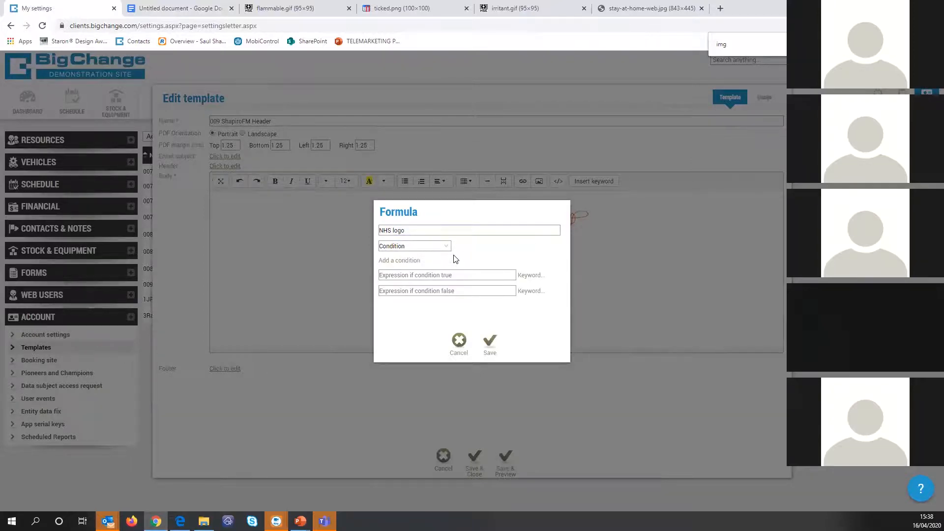
# Step: Add a condition whose first expression is the "Any other hazards" question from the A0012 Risk Assessment Form worksheet
pyautogui.click(456, 259)
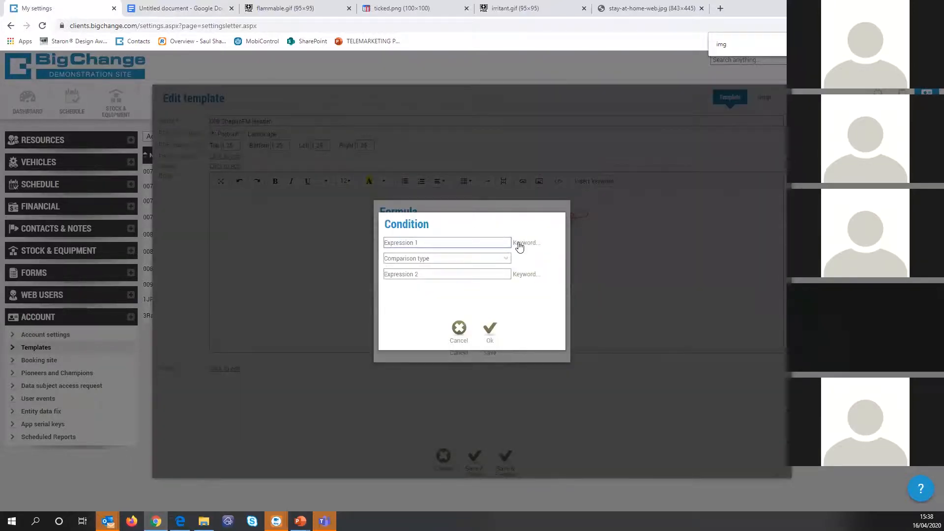
pyautogui.click(519, 247)
pyautogui.click(520, 151)
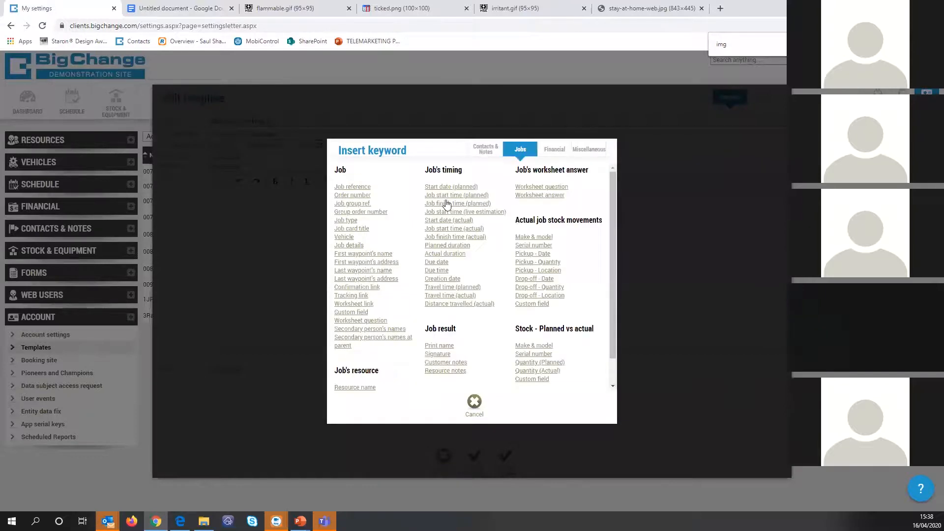
pyautogui.click(361, 321)
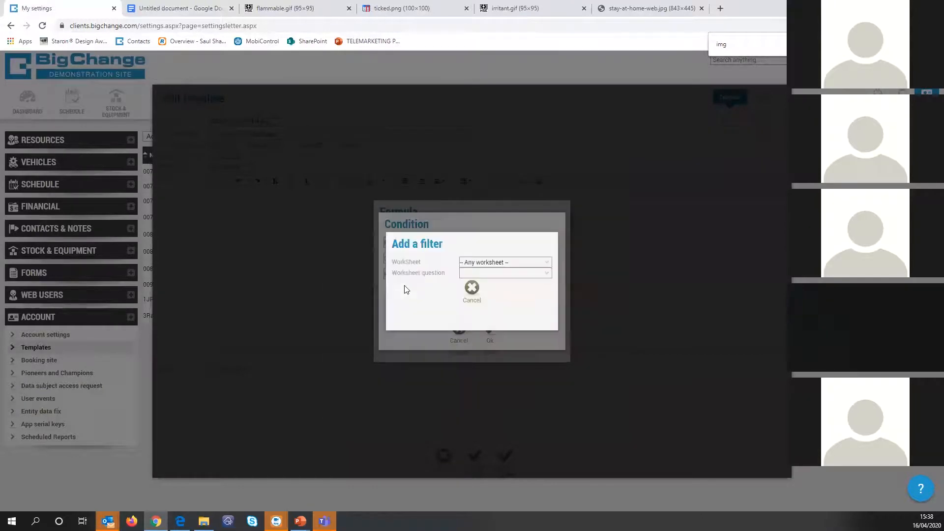
pyautogui.click(473, 266)
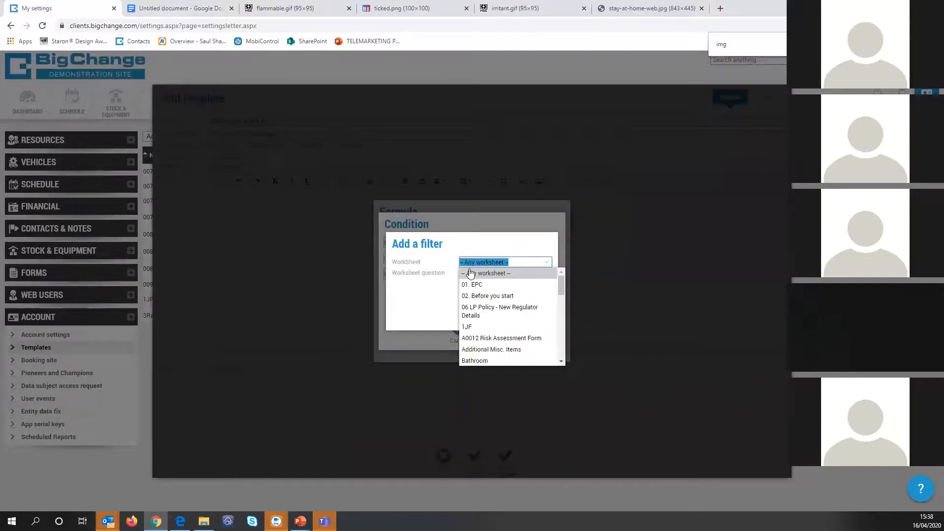
pyautogui.click(479, 337)
pyautogui.click(473, 274)
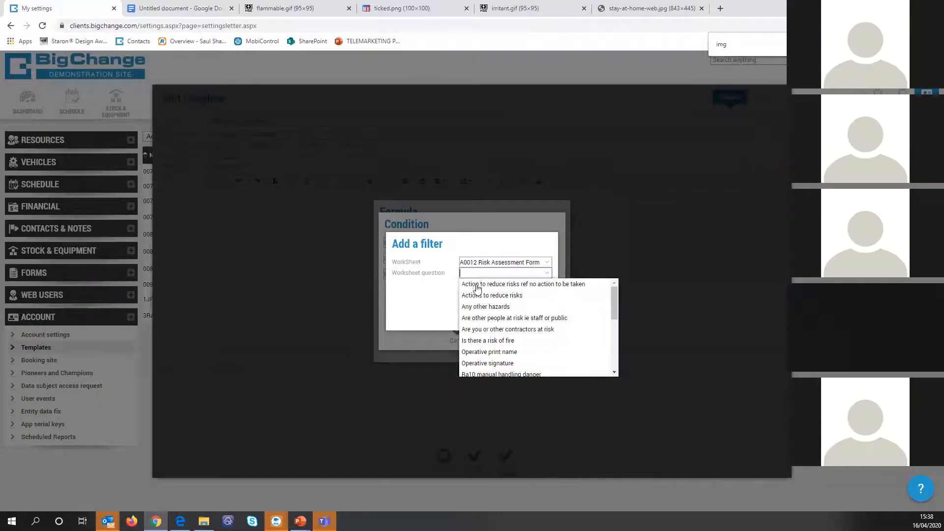
pyautogui.click(496, 307)
# Step: Make the condition compare the hazards question as equal to Yes and confirm it
pyautogui.click(460, 259)
pyautogui.click(443, 270)
pyautogui.click(438, 272)
pyautogui.write('Yes')
pyautogui.click(489, 329)
# Step: Set the true expression to an img src tag containing the copied stay-at-home-web.jpg address, then save the formula and the header template
pyautogui.click(412, 284)
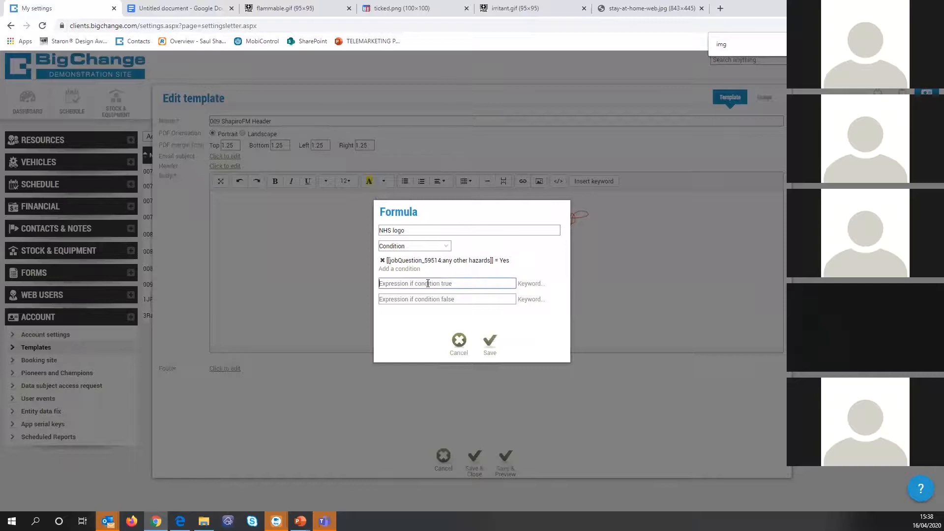
pyautogui.write('img src')
pyautogui.click(380, 285)
pyautogui.write('<')
pyautogui.click(422, 284)
pyautogui.write('= "')
pyautogui.hotkey('ctrl', 'v')
pyautogui.write('">')
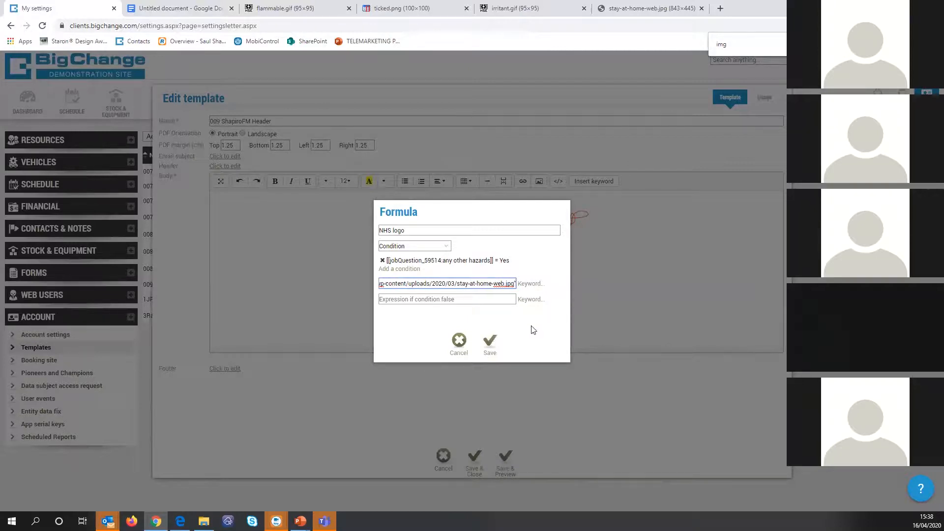
pyautogui.click(490, 341)
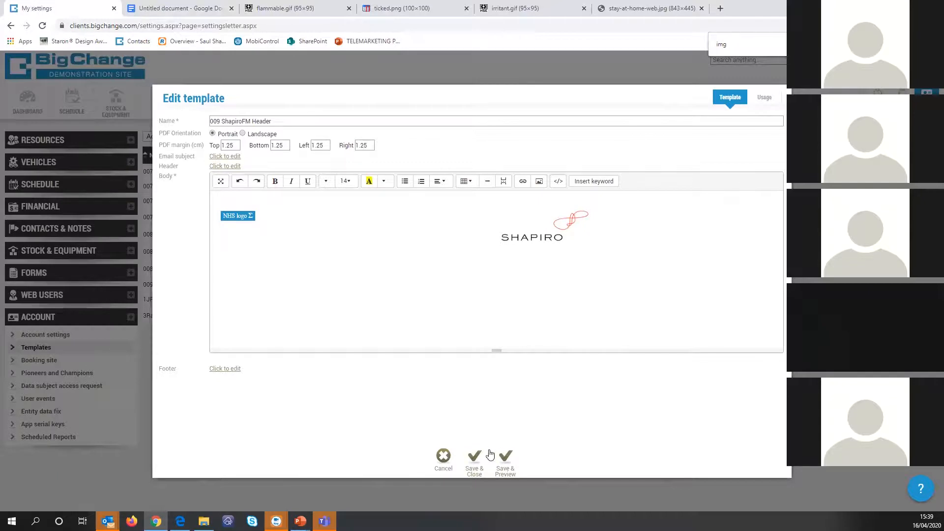
pyautogui.click(474, 457)
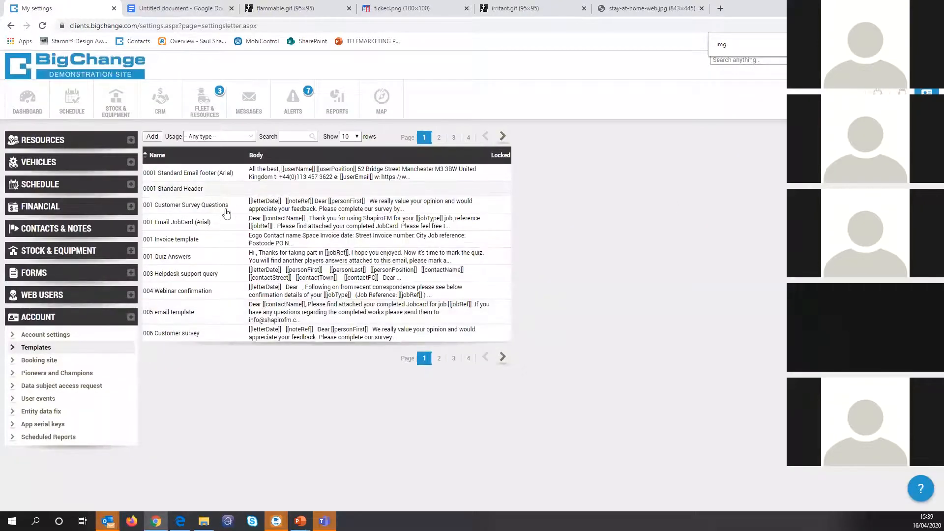
# Step: Open the 008 Employee Review Form template from the second page of the template list and show its body as code
pyautogui.click(438, 140)
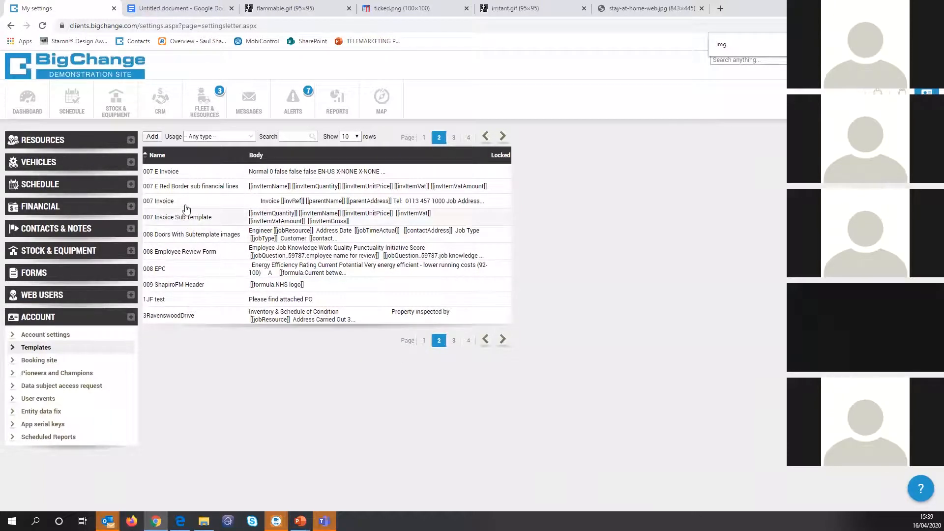
pyautogui.click(189, 257)
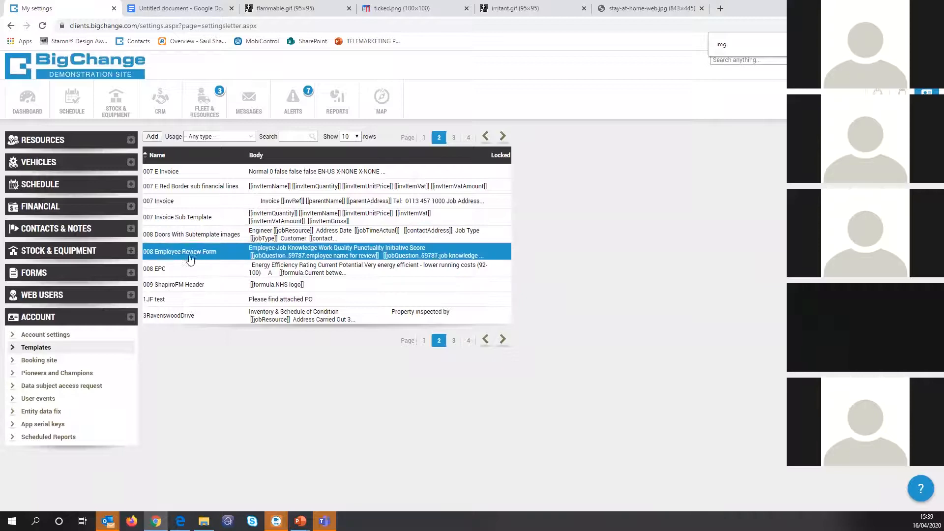
pyautogui.click(217, 222)
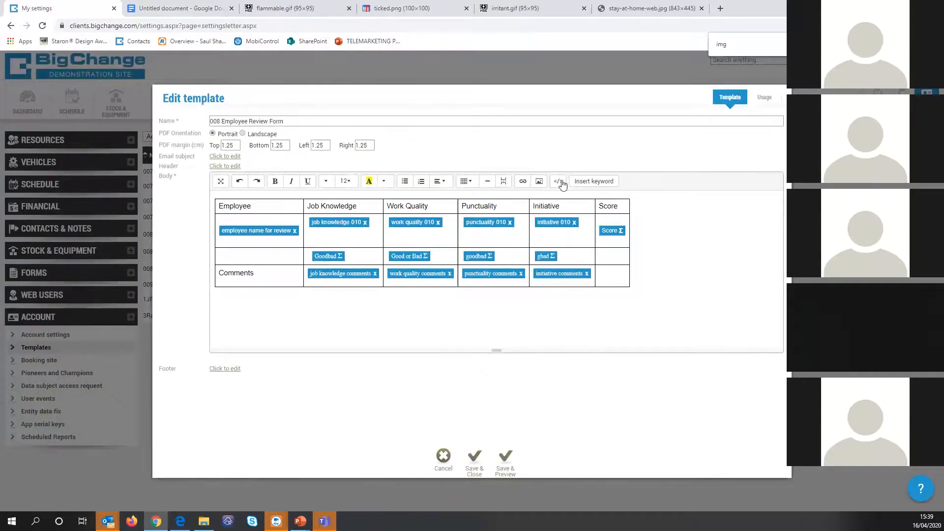
pyautogui.click(558, 181)
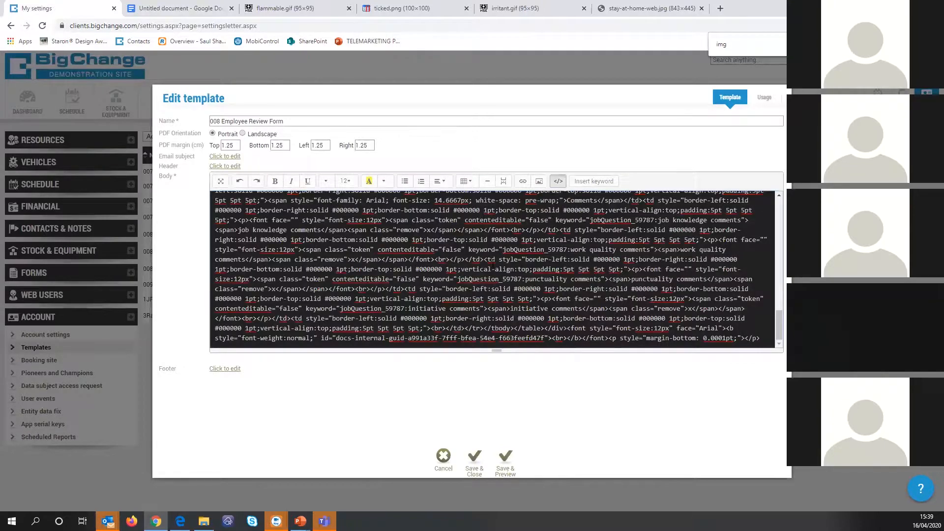
# Step: Find "employee" in the code, examine the employee name for review keyword, and close the template without saving
pyautogui.hotkey('ctrl', 'f')
pyautogui.write('employee')
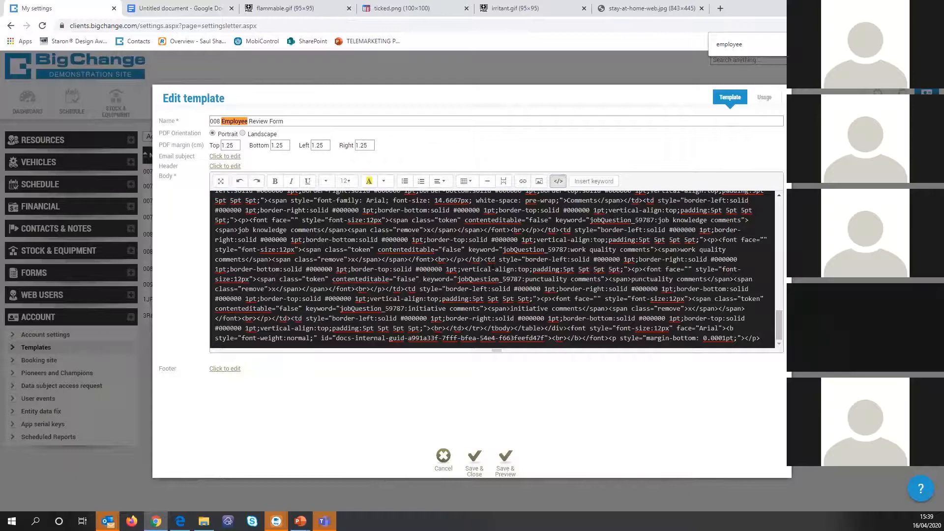
pyautogui.press('Return')
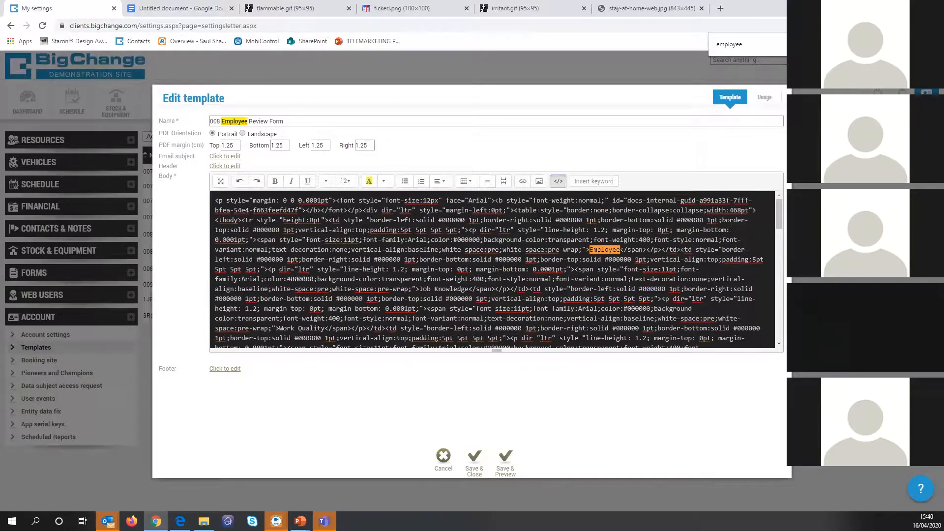
pyautogui.press('Return')
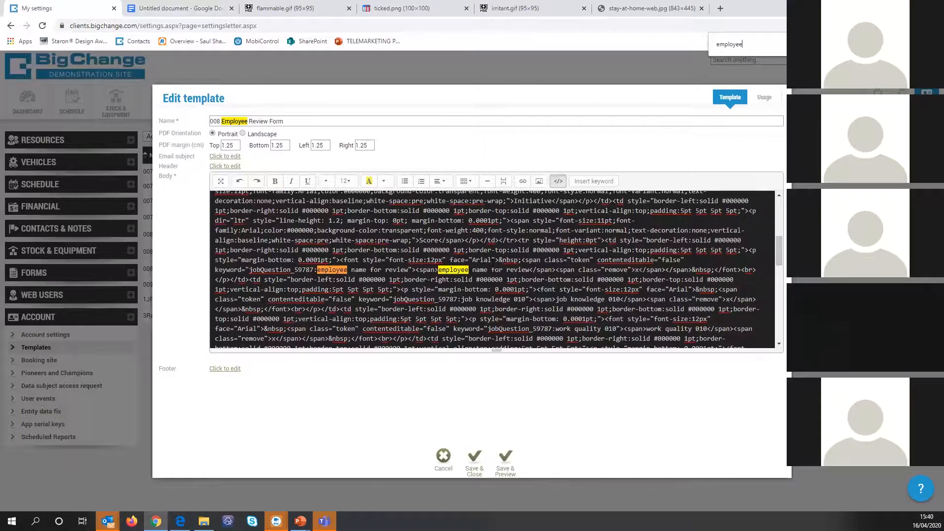
pyautogui.press('Return')
pyautogui.press('Return')
pyautogui.press('Return')
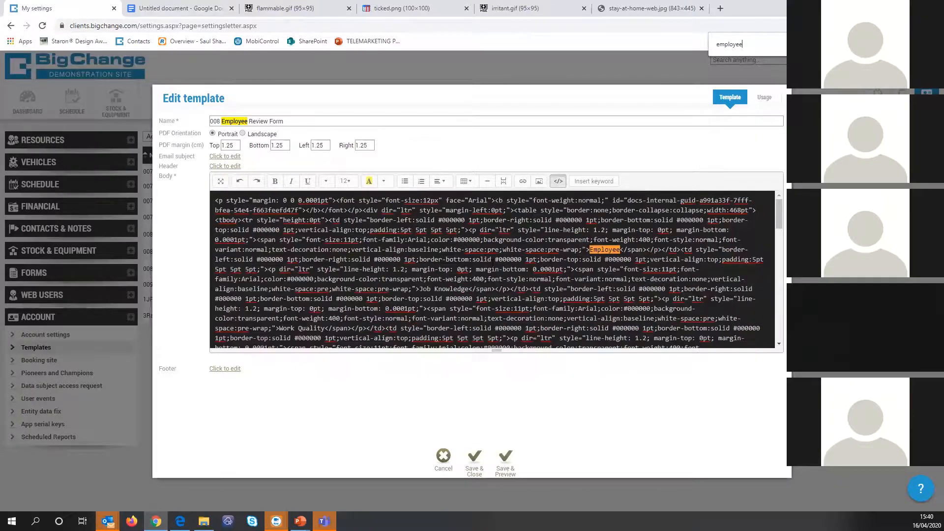
pyautogui.press('Return')
pyautogui.press('Return')
pyautogui.click(493, 264)
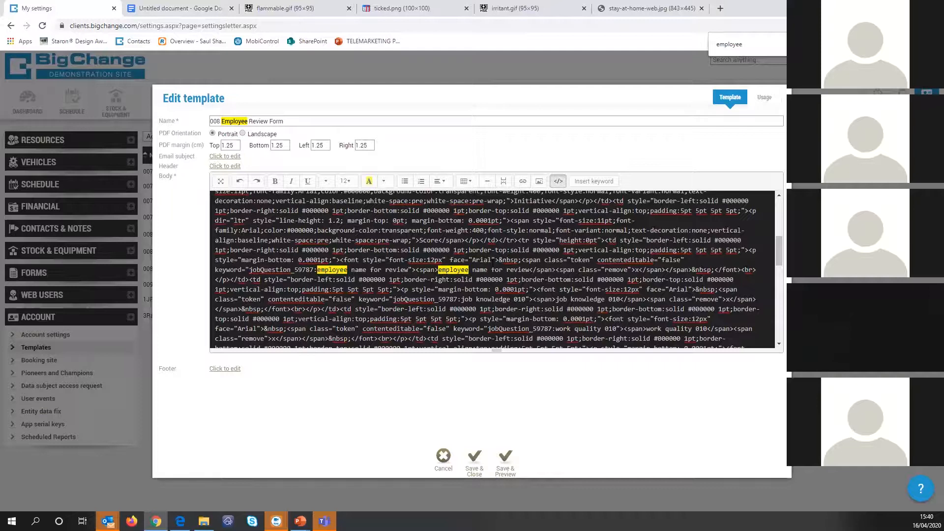
pyautogui.click(560, 182)
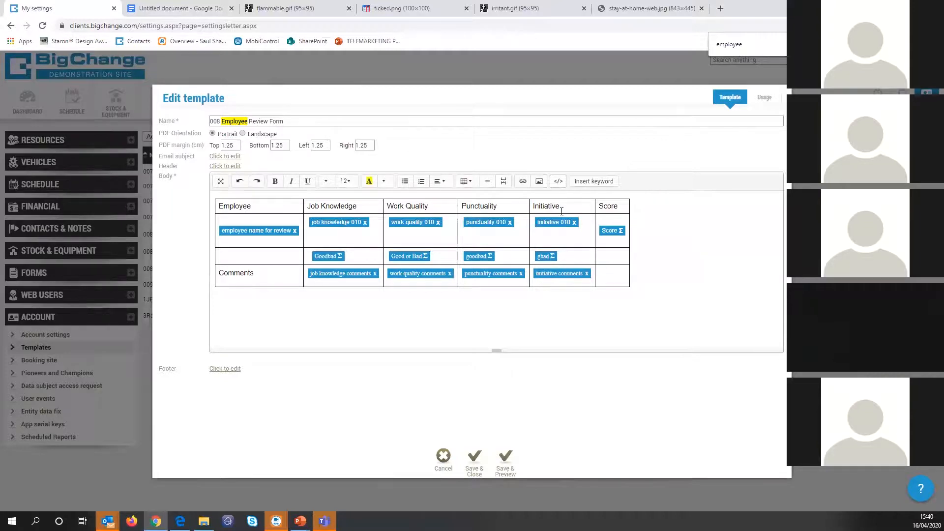
pyautogui.click(443, 456)
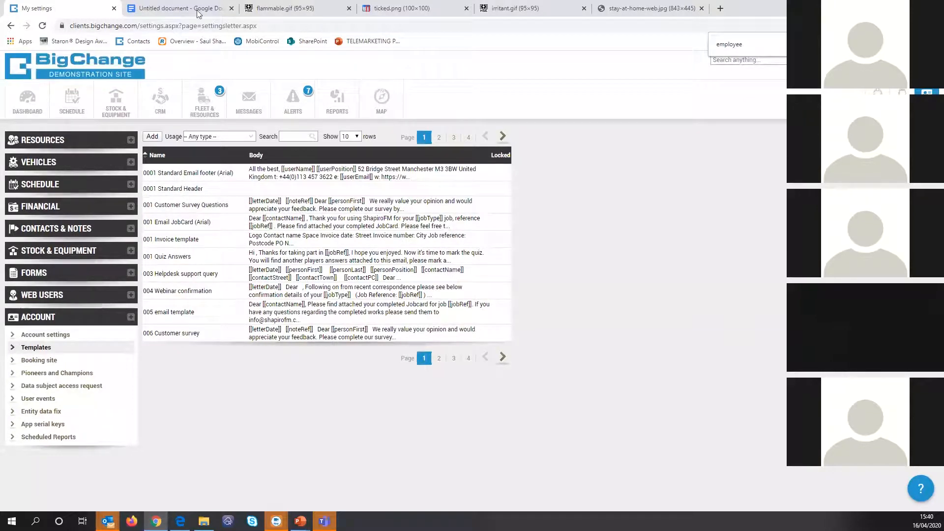
# Step: Close the flammable, ticked, irritant and stay-at-home image tabs and return to the BigChange settings
pyautogui.click(324, 4)
pyautogui.click(348, 8)
pyautogui.click(349, 8)
pyautogui.click(349, 9)
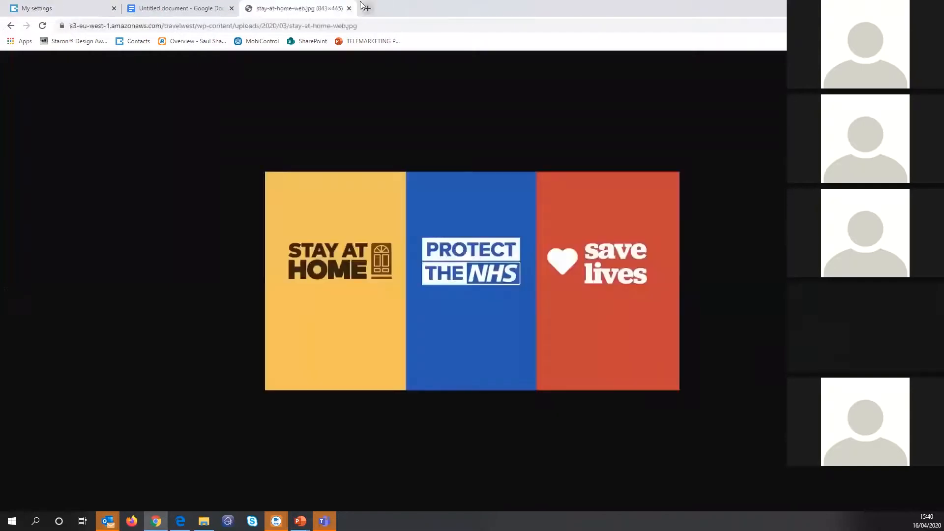
pyautogui.click(349, 8)
pyautogui.click(59, 8)
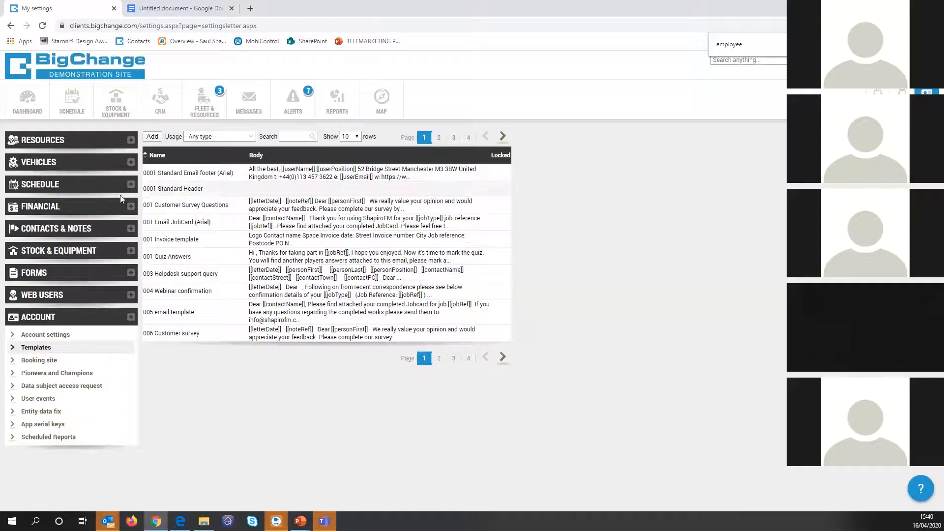
# Step: View the note types under Contacts & Notes and return to the account's template list
pyautogui.click(64, 228)
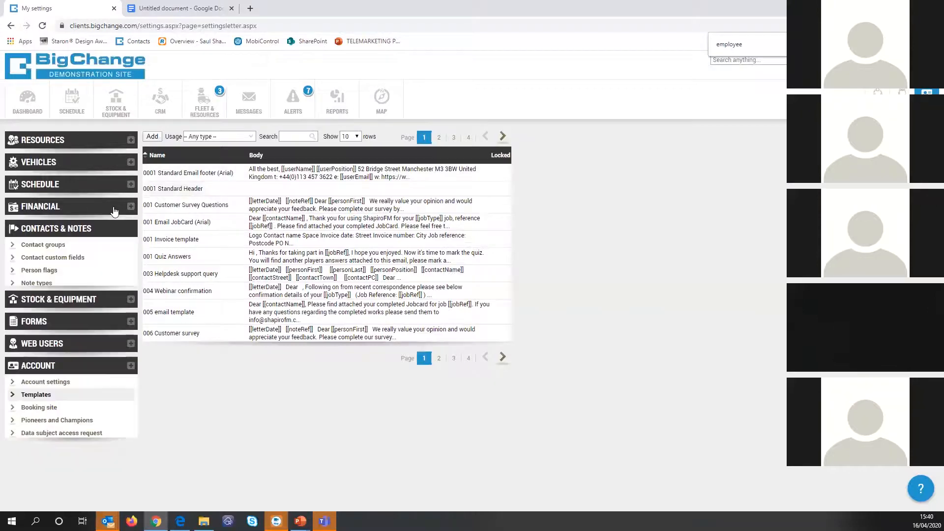
pyautogui.click(38, 284)
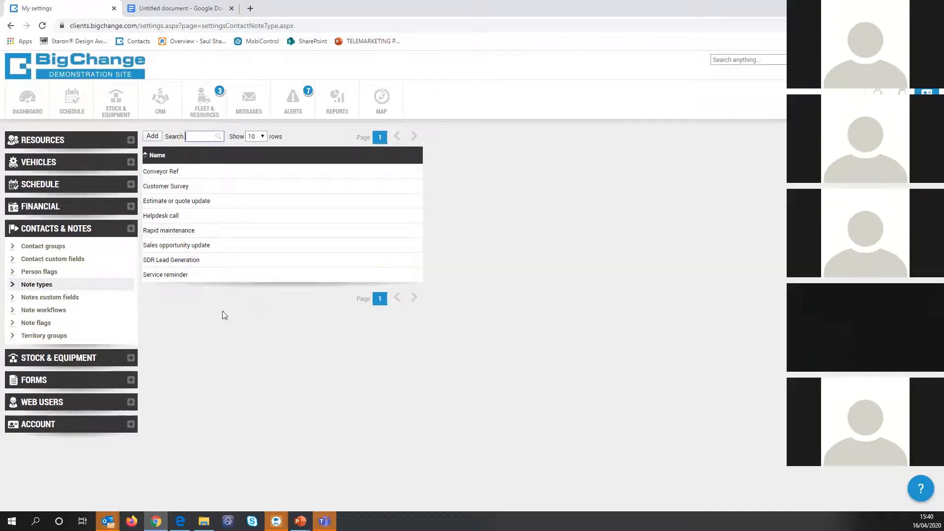
pyautogui.click(47, 424)
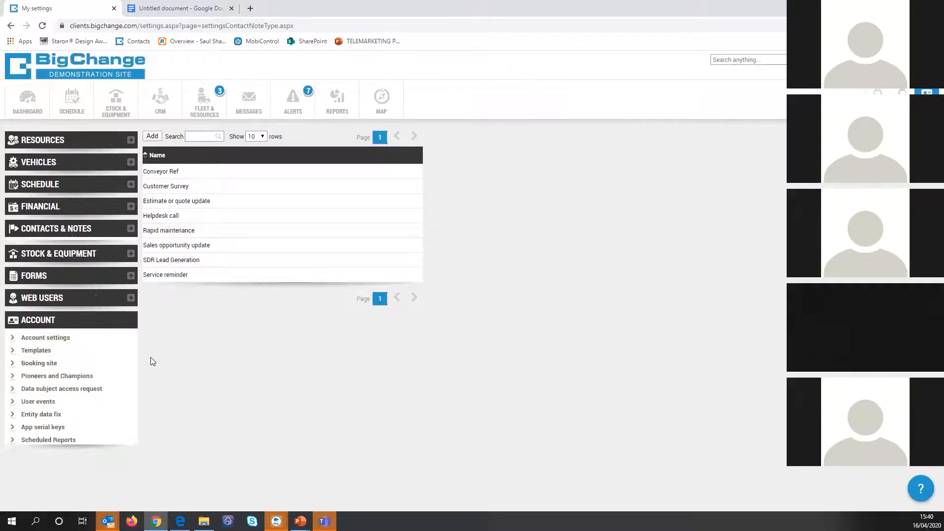
pyautogui.click(53, 349)
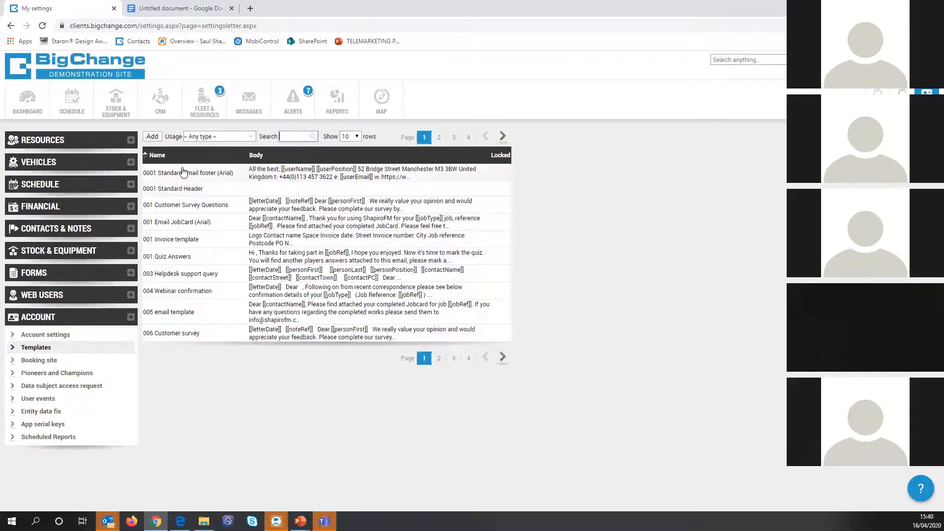
# Step: Check the table in the untitled Google document, return to BigChange and open the 001 Customer Survey Questions template for editing
pyautogui.click(170, 8)
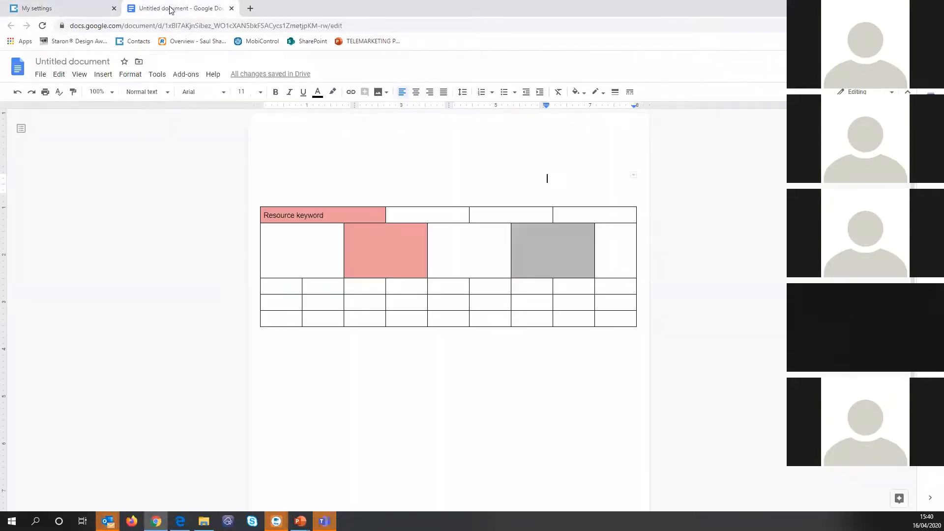
pyautogui.click(56, 4)
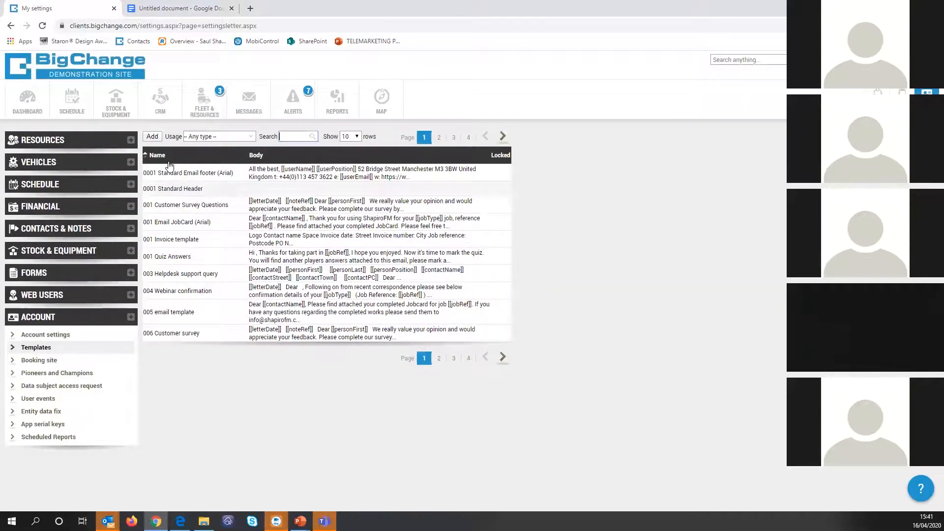
pyautogui.click(225, 202)
pyautogui.click(238, 184)
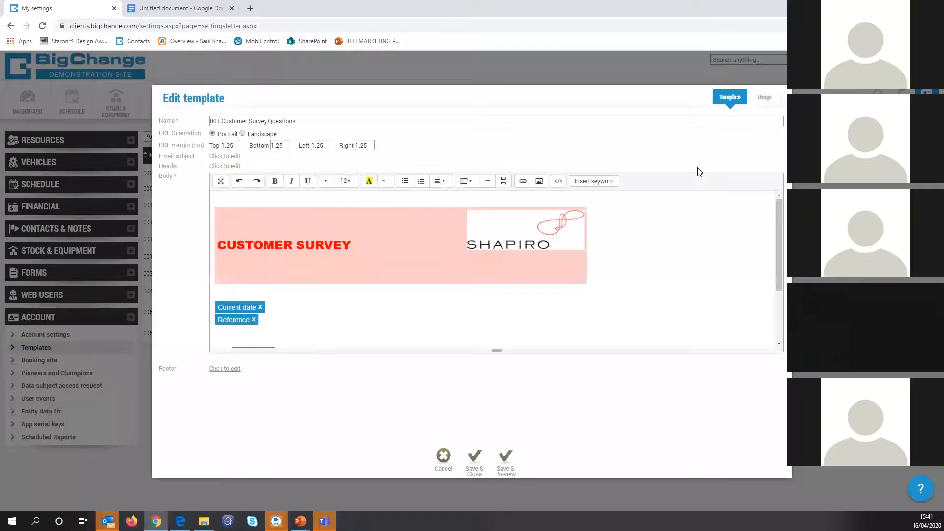
# Step: Examine the job keywords available for insertion, including the stock movement ones, and close the template
pyautogui.click(595, 180)
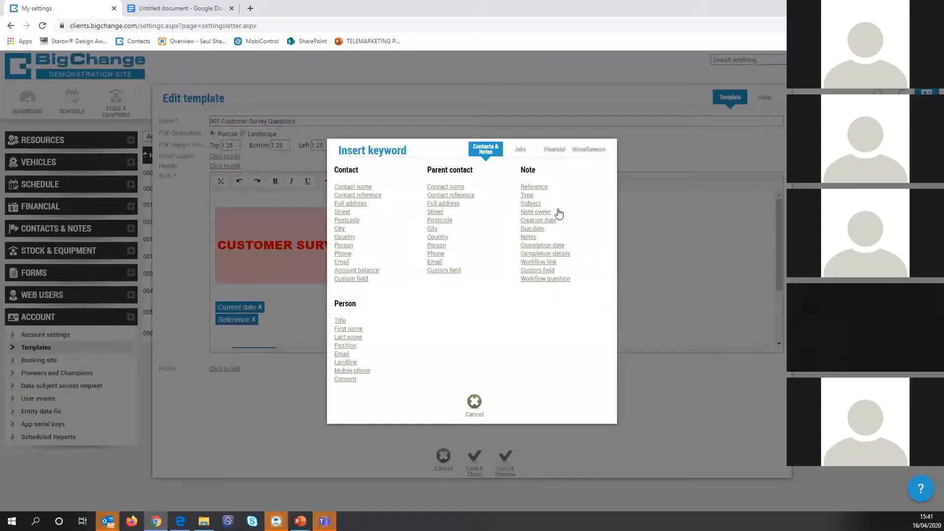
pyautogui.click(518, 157)
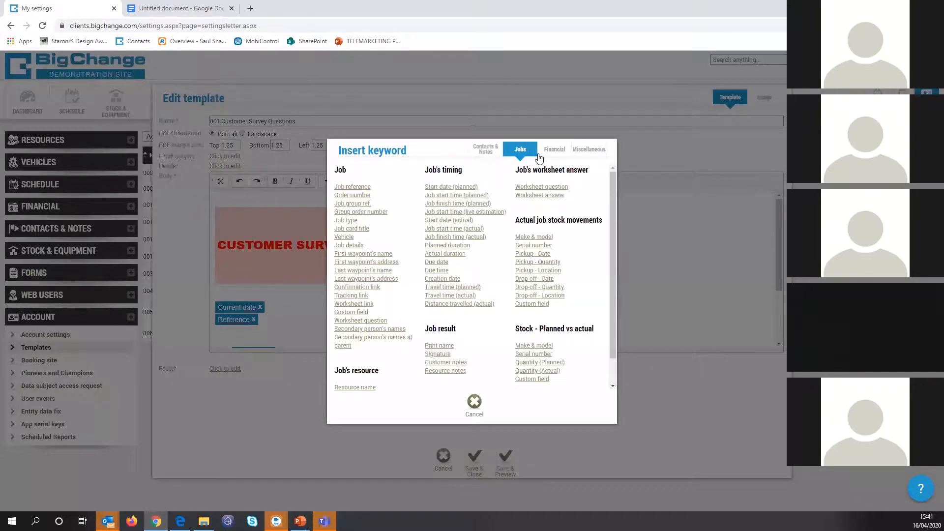
pyautogui.scroll(-1, 560, 261)
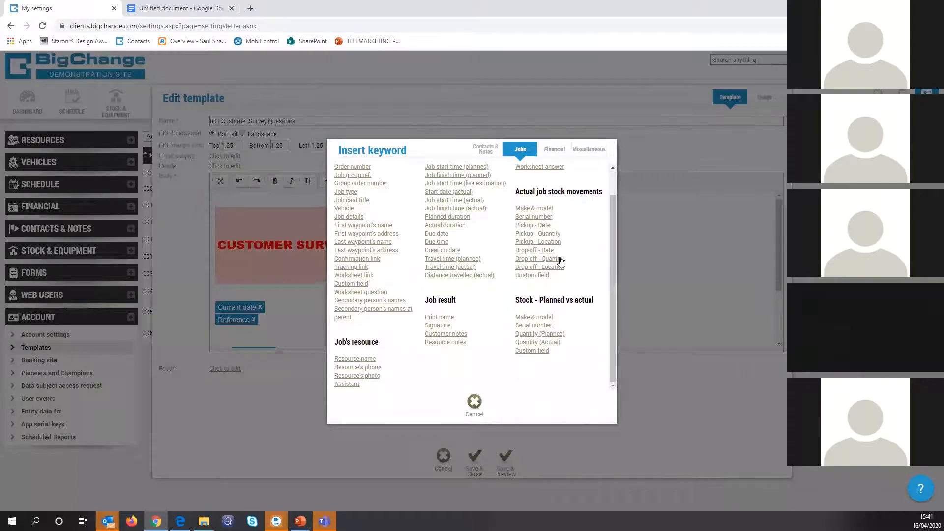
pyautogui.scroll(2, 559, 256)
pyautogui.scroll(-1, 555, 245)
pyautogui.click(544, 210)
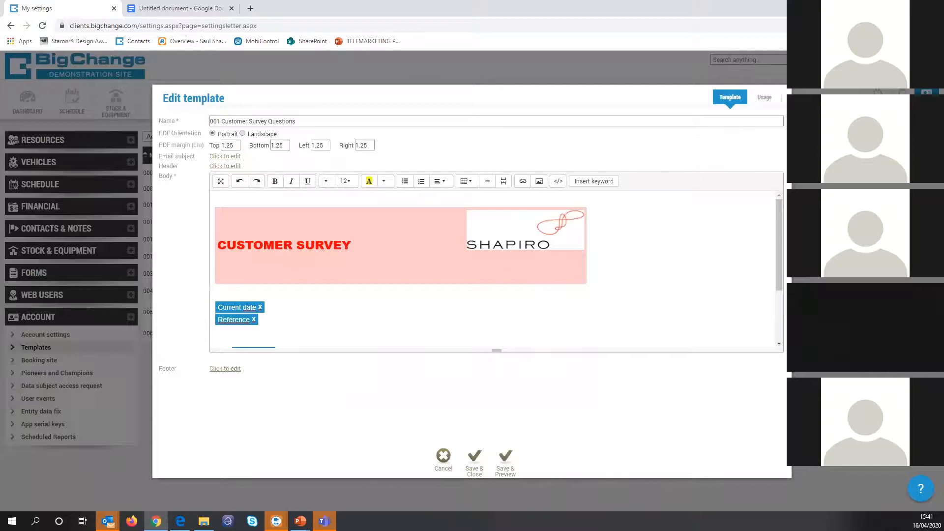
pyautogui.click(807, 216)
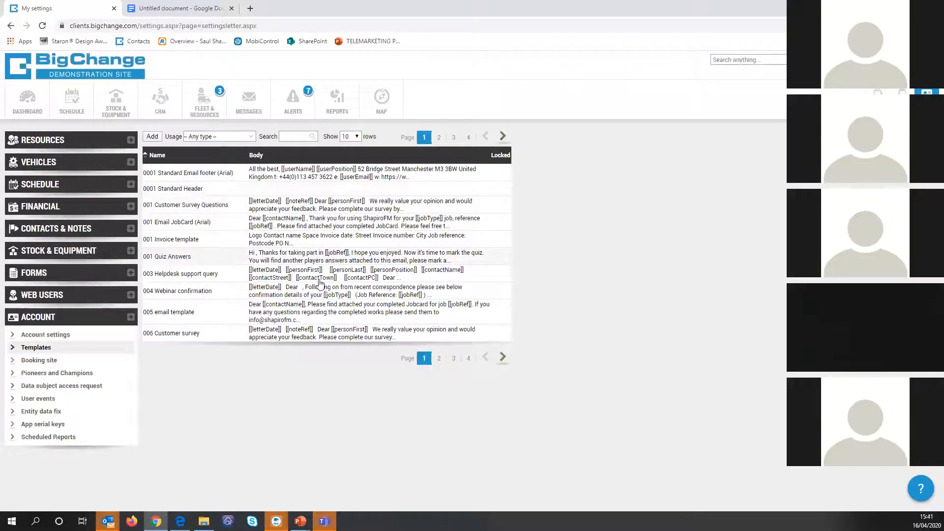
# Step: Look through the last pages of the template list and open the Invoice template from page 3 for editing
pyautogui.click(204, 224)
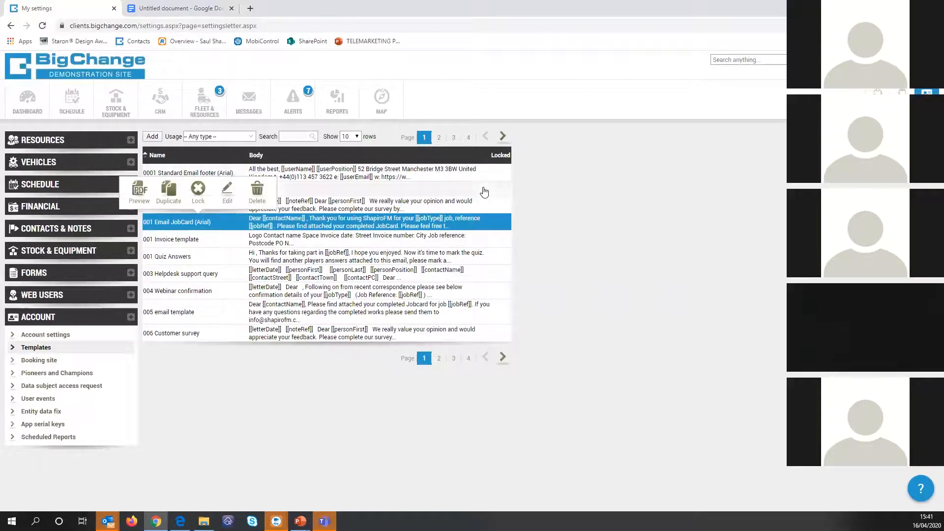
pyautogui.click(468, 139)
pyautogui.click(286, 189)
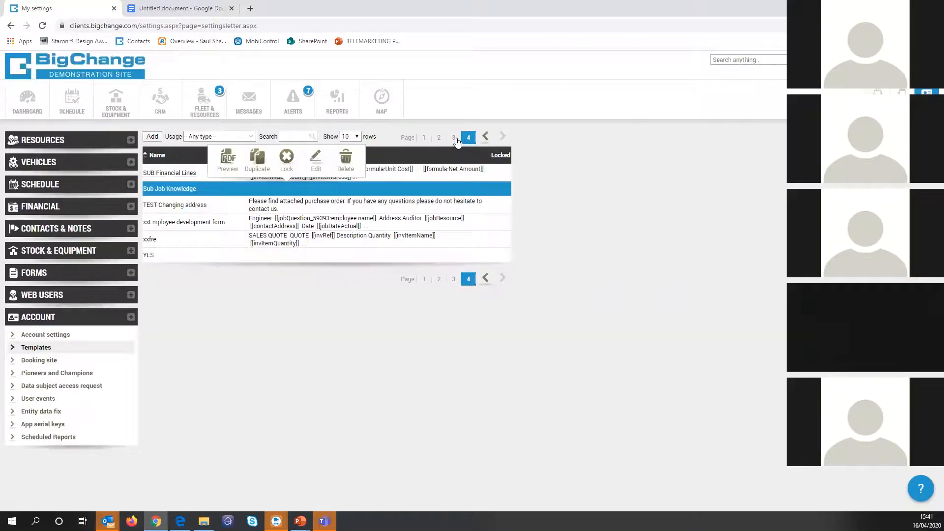
pyautogui.click(454, 139)
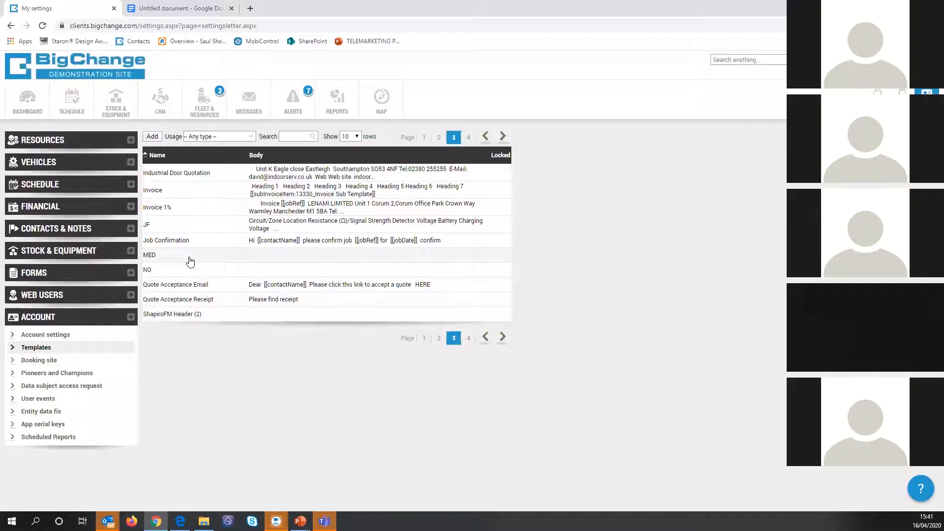
pyautogui.click(190, 192)
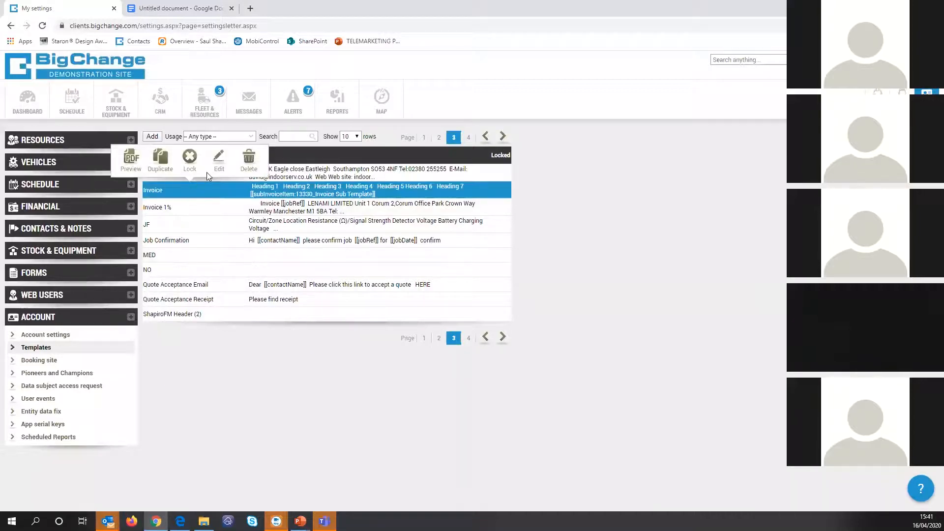
pyautogui.click(217, 164)
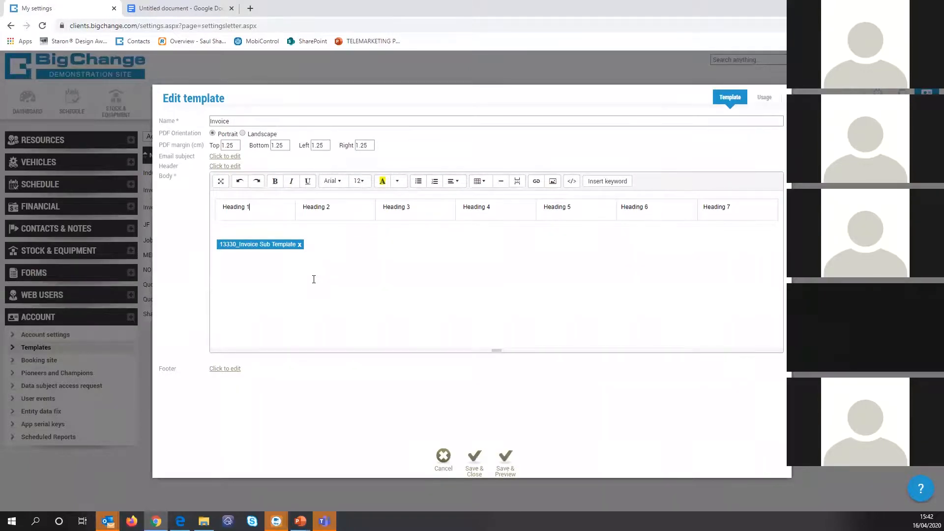
# Step: Clear the Heading 1 cell in the Invoice body table and review the sub template options without adding one
pyautogui.tripleClick(237, 207)
pyautogui.write('H')
pyautogui.click(607, 181)
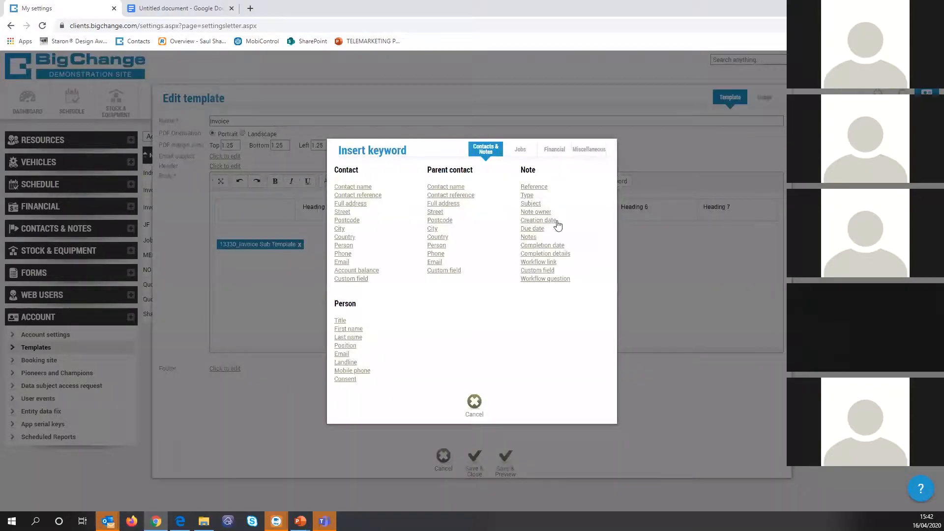
pyautogui.click(563, 150)
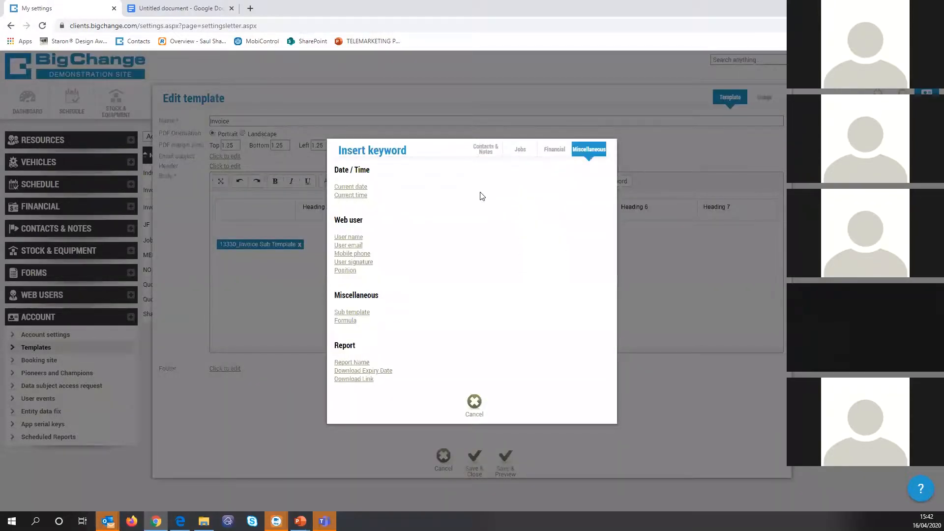
pyautogui.click(345, 312)
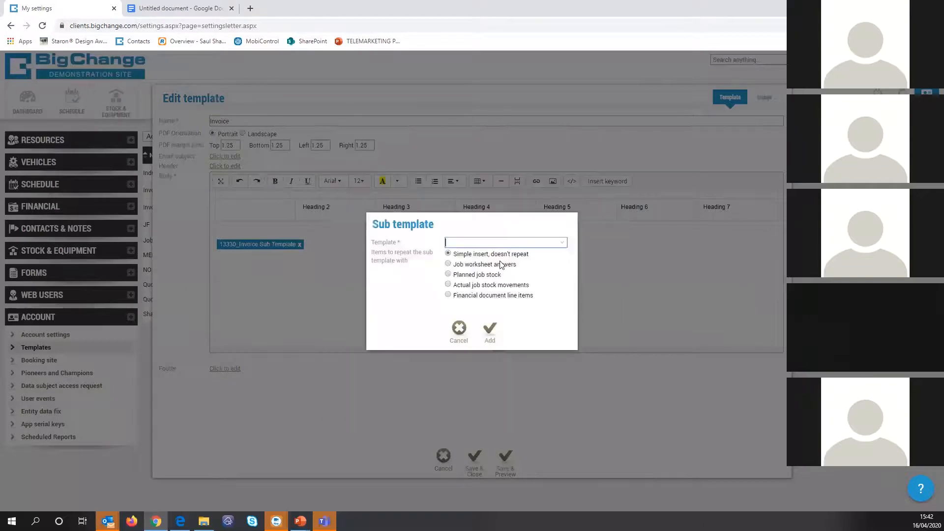
pyautogui.click(481, 245)
pyautogui.click(432, 261)
pyautogui.click(476, 244)
pyautogui.scroll(-1, 496, 299)
pyautogui.press('Escape')
pyautogui.press('Escape')
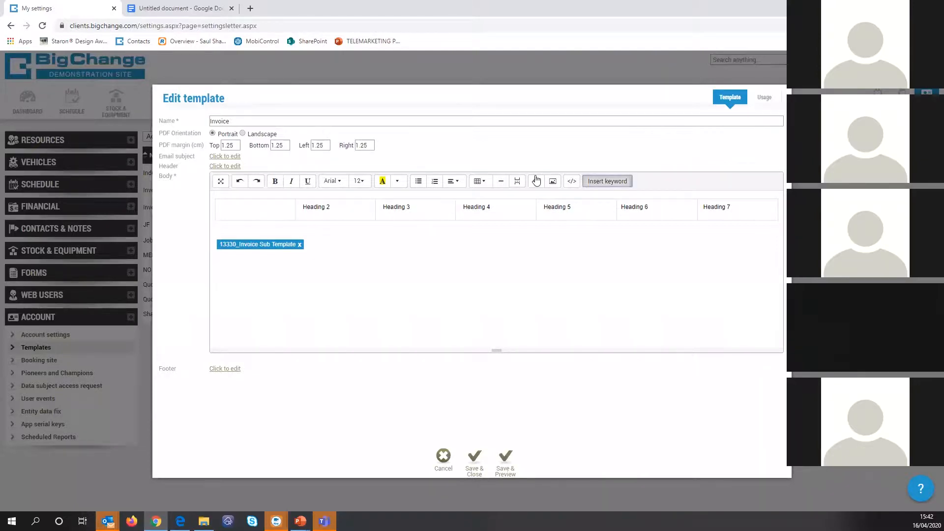
# Step: Insert the Make & model keyword for actual job stock movements in the table's first cell and review the other job keywords
pyautogui.click(607, 181)
pyautogui.click(520, 149)
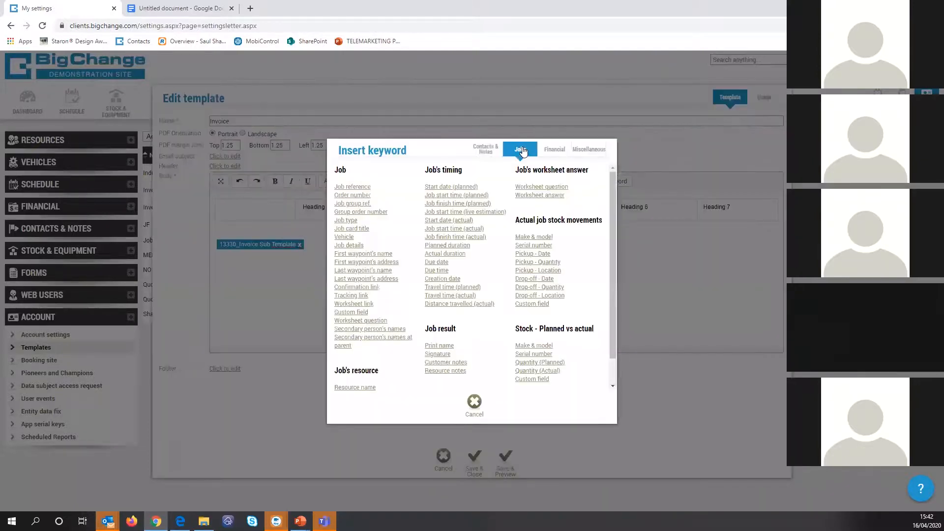
pyautogui.click(531, 238)
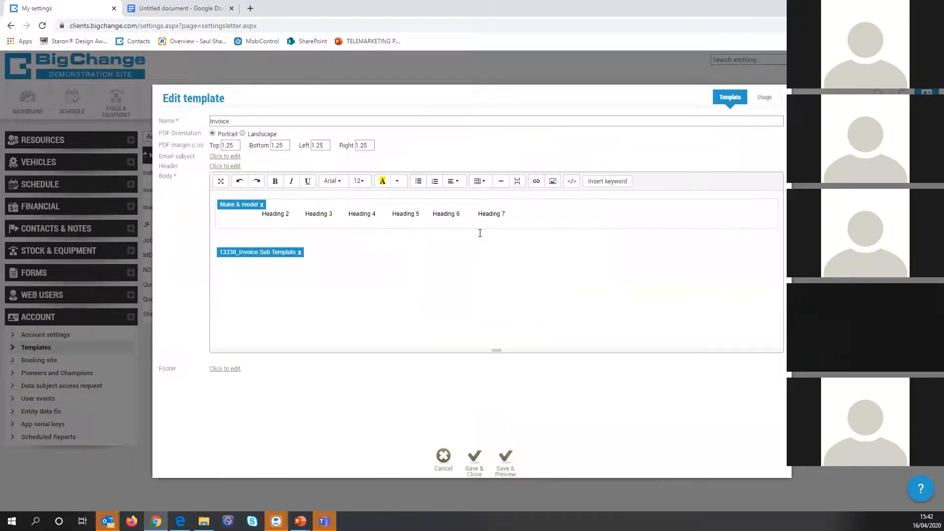
pyautogui.click(608, 181)
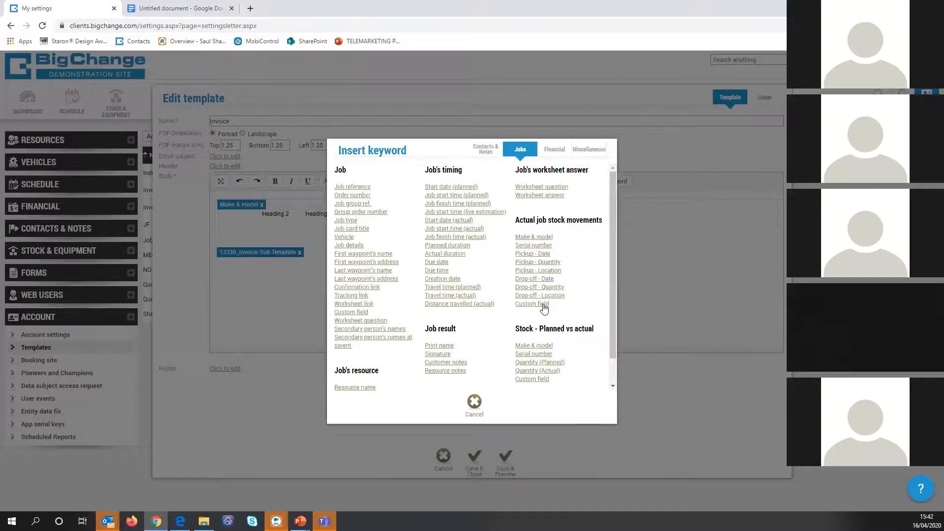
pyautogui.click(492, 237)
pyautogui.click(607, 181)
pyautogui.click(436, 241)
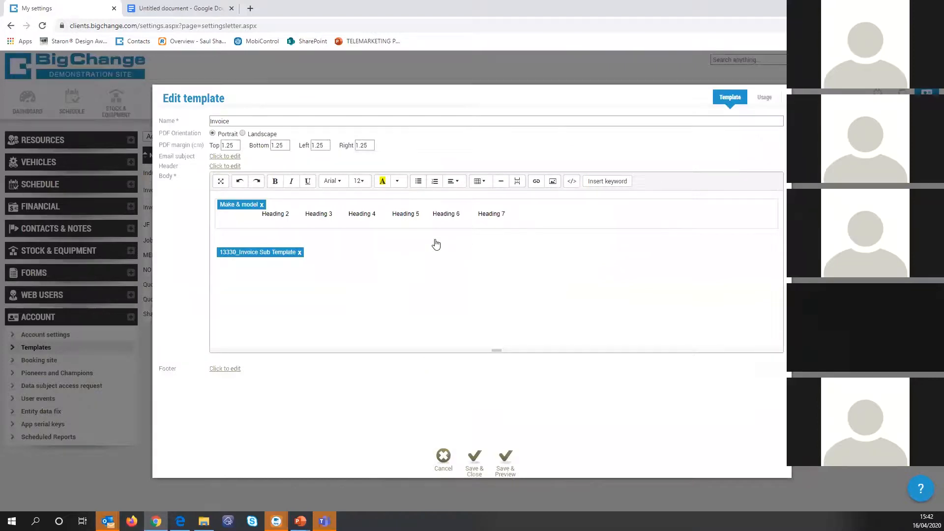
# Step: Insert the 003 Helpdesk support query sub template, repeated with planned job stock, above the existing sub template and close the Invoice template without saving
pyautogui.click(607, 181)
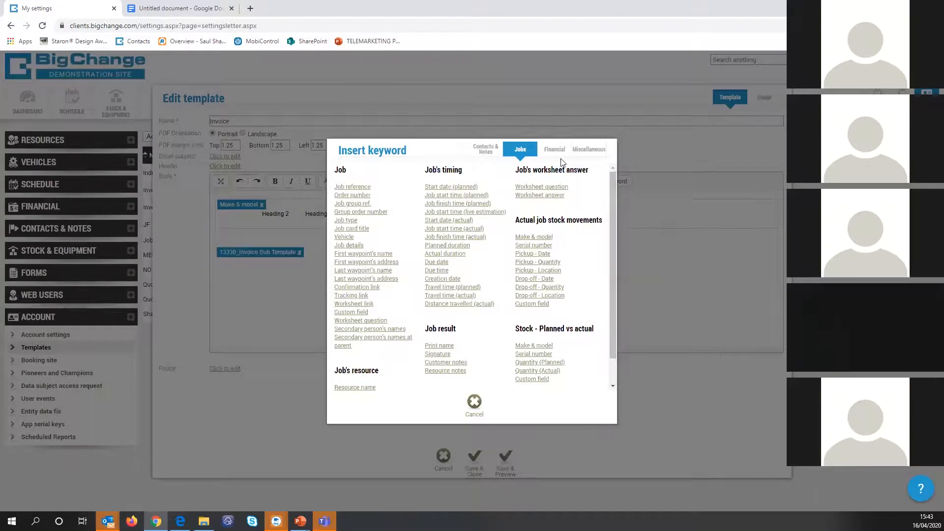
pyautogui.click(589, 149)
pyautogui.click(351, 312)
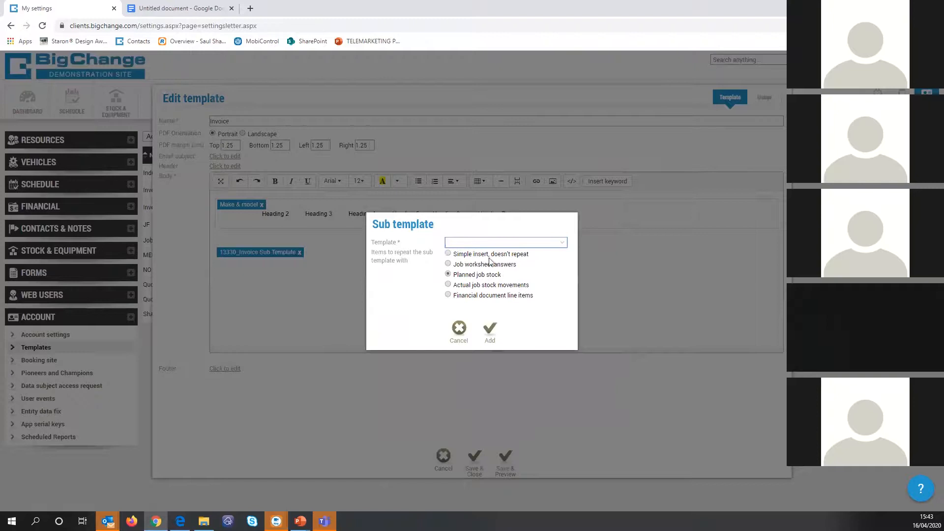
pyautogui.click(471, 243)
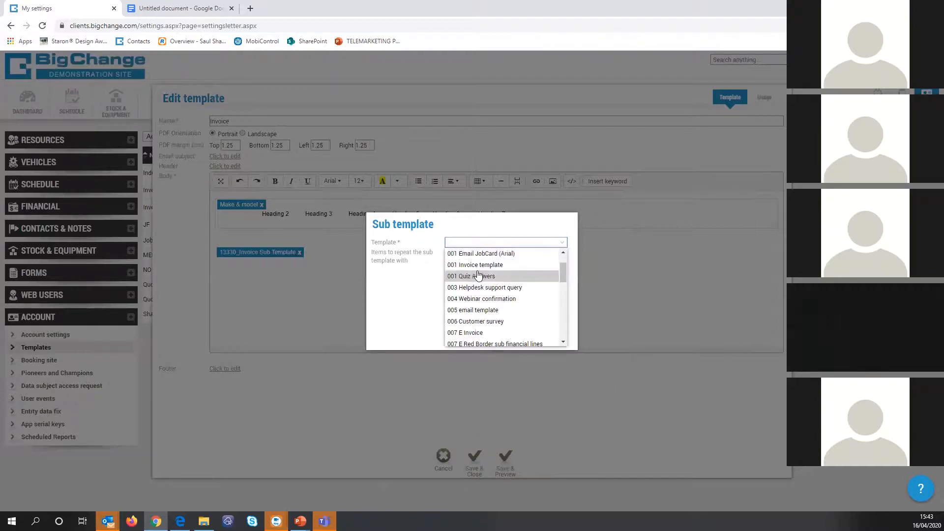
pyautogui.click(473, 287)
pyautogui.click(491, 325)
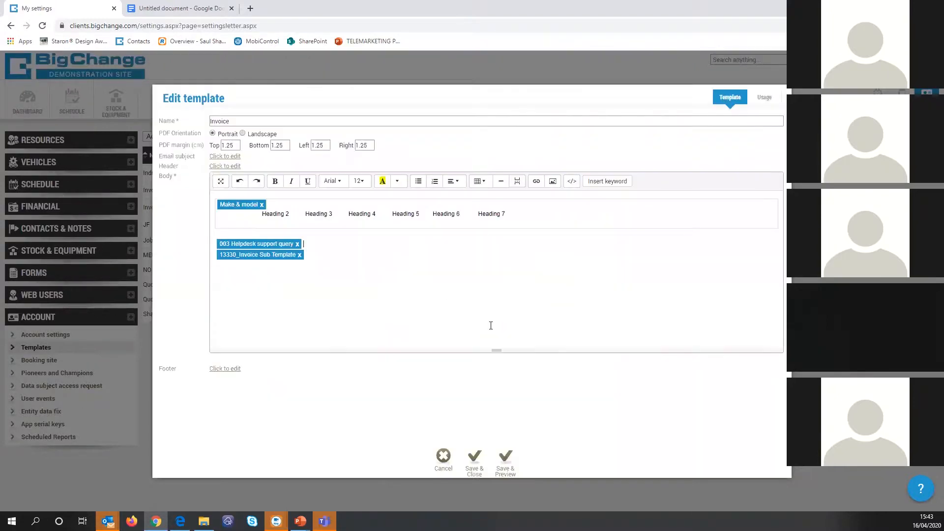
pyautogui.click(443, 457)
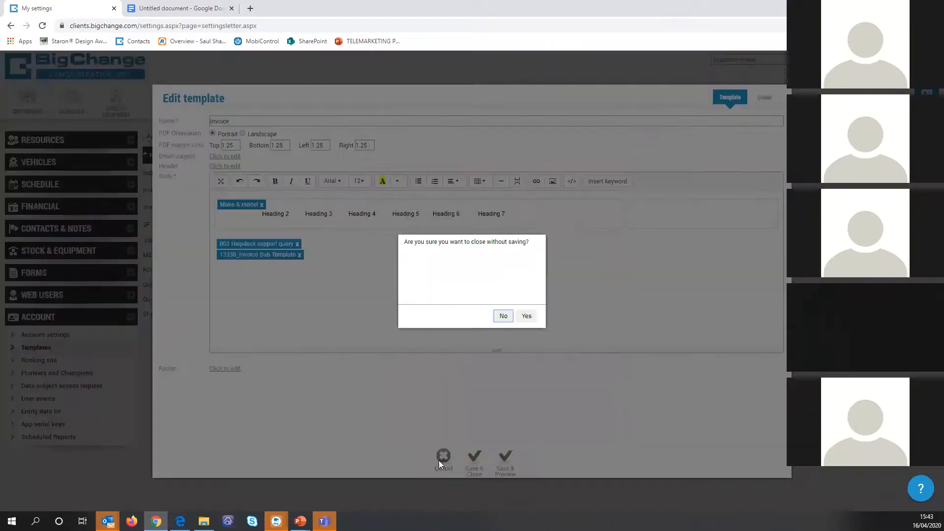
pyautogui.click(527, 318)
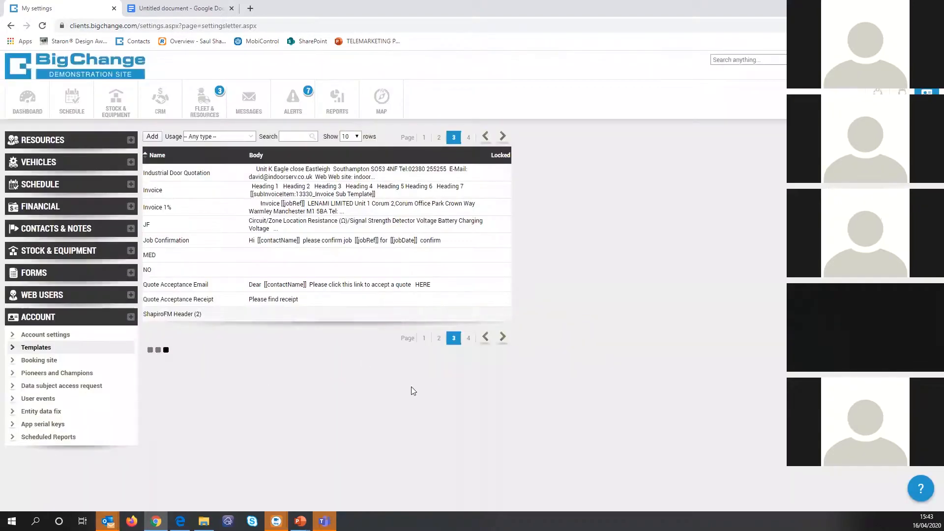
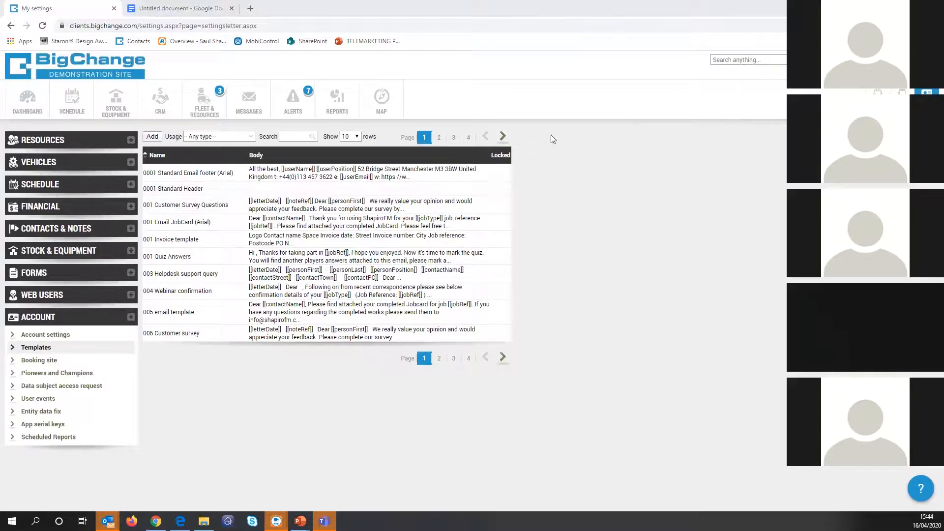
# Step: Open the 0001 Standard Email footer (Arial) template, view its body as code and return to the normal view
pyautogui.click(152, 138)
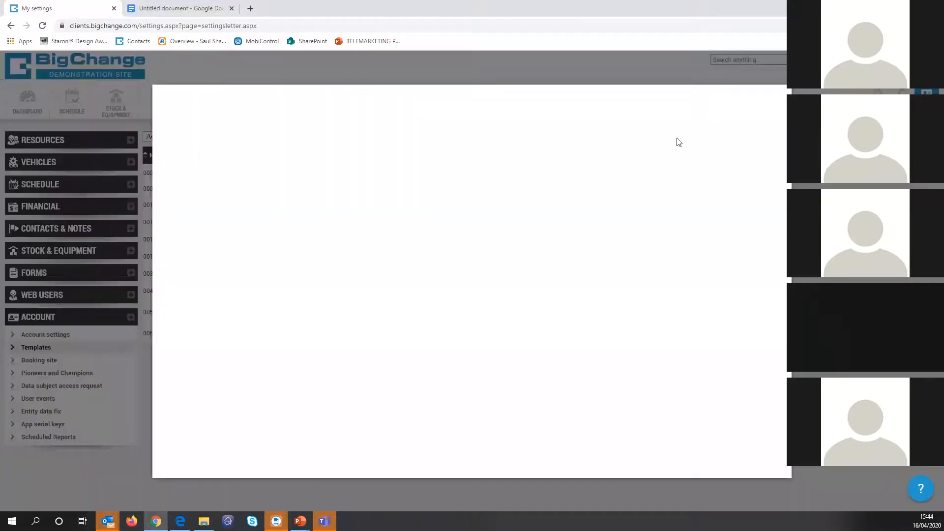
pyautogui.click(816, 151)
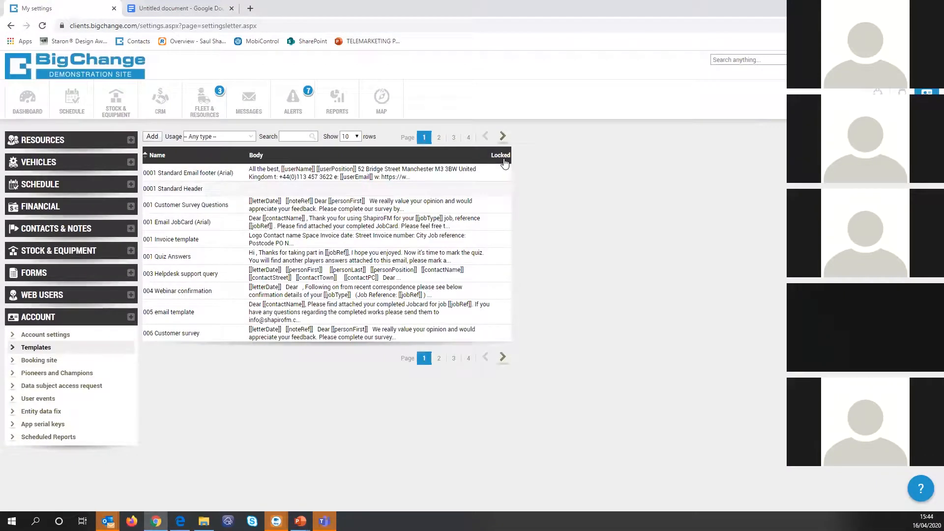
pyautogui.click(259, 173)
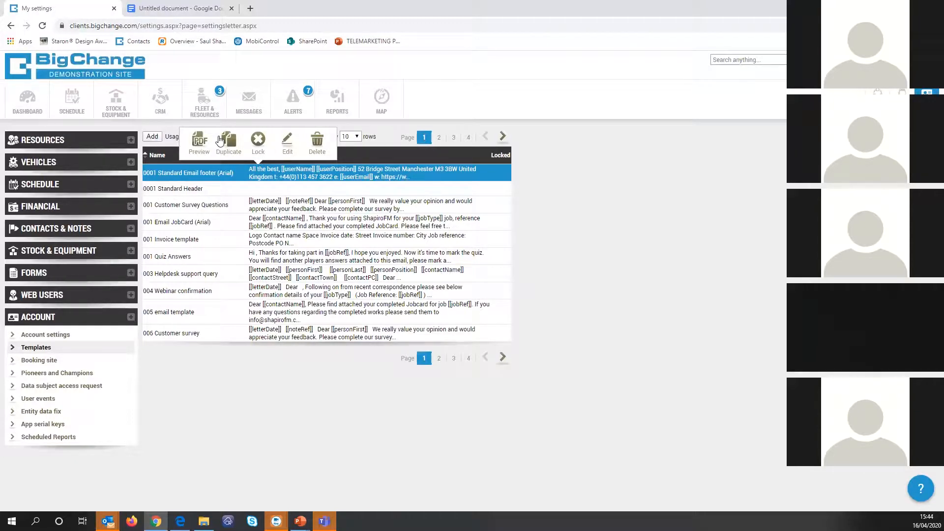
pyautogui.click(220, 142)
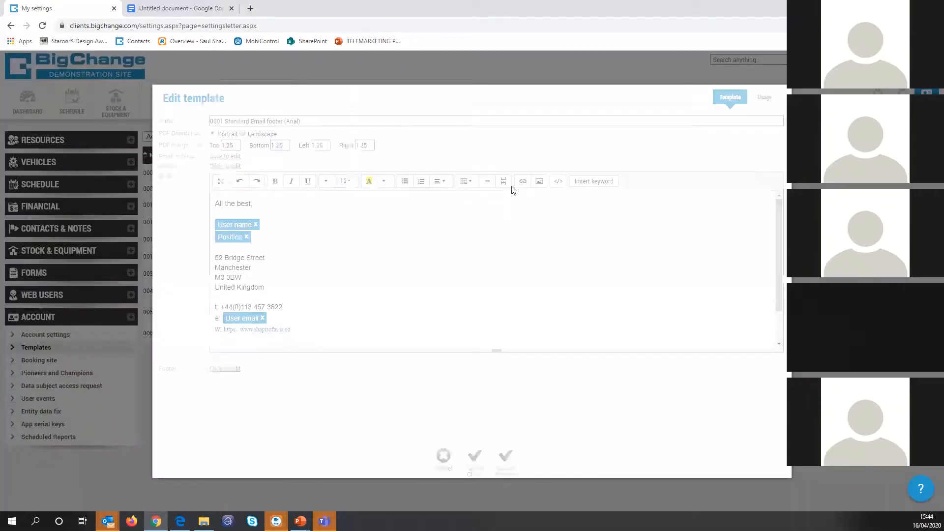
pyautogui.click(558, 181)
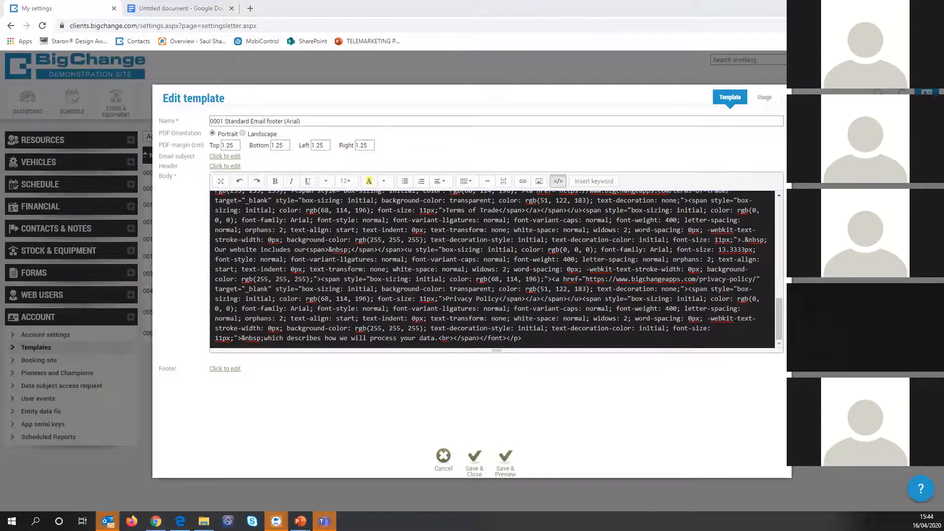
pyautogui.click(559, 183)
# Step: Review the available formula types and the header editor of the Standard Email footer template, and close the template without saving
pyautogui.click(590, 181)
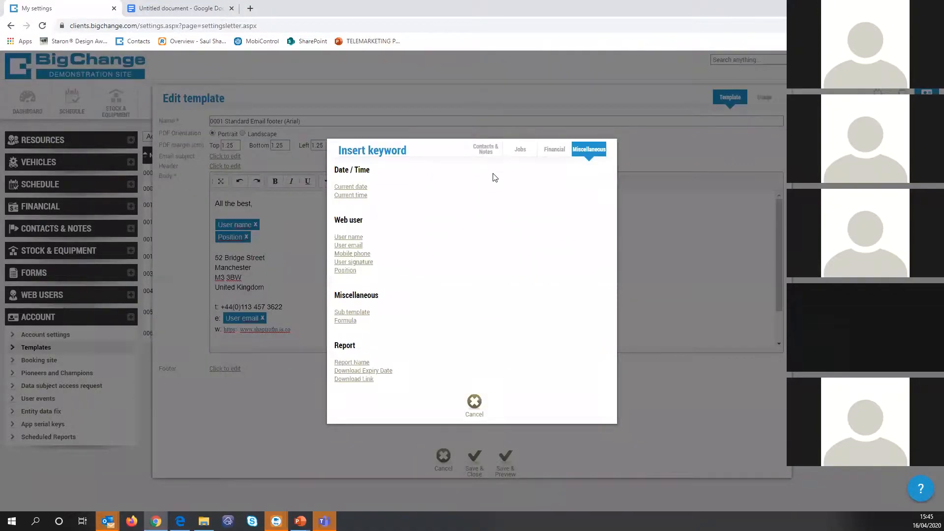
pyautogui.click(345, 321)
pyautogui.click(415, 246)
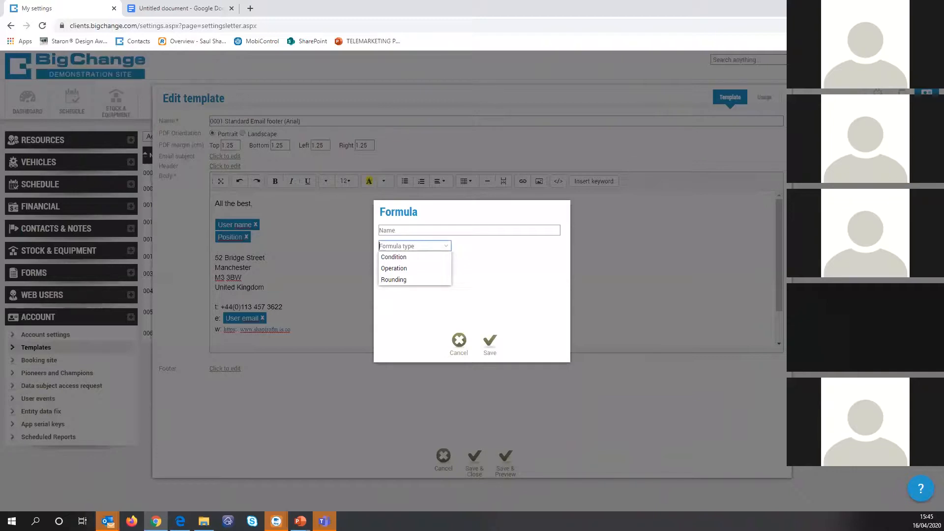
pyautogui.click(721, 222)
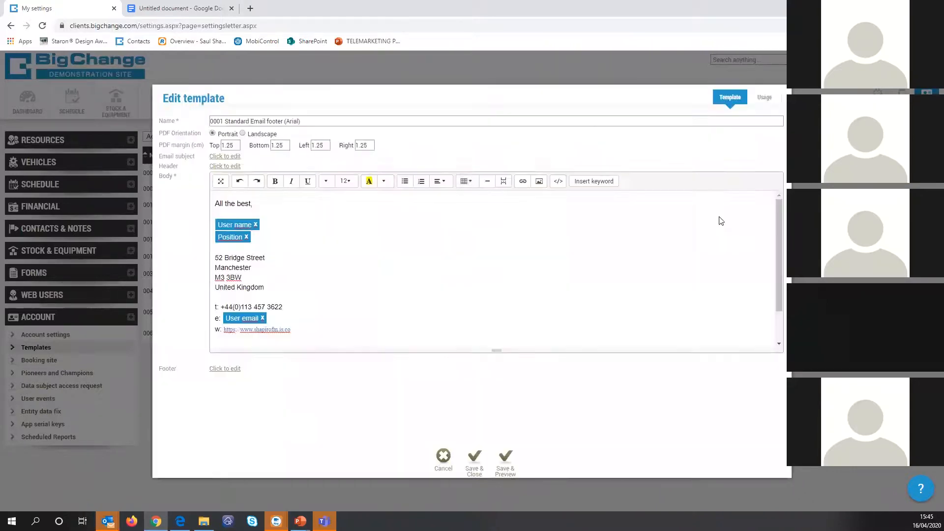
pyautogui.click(233, 167)
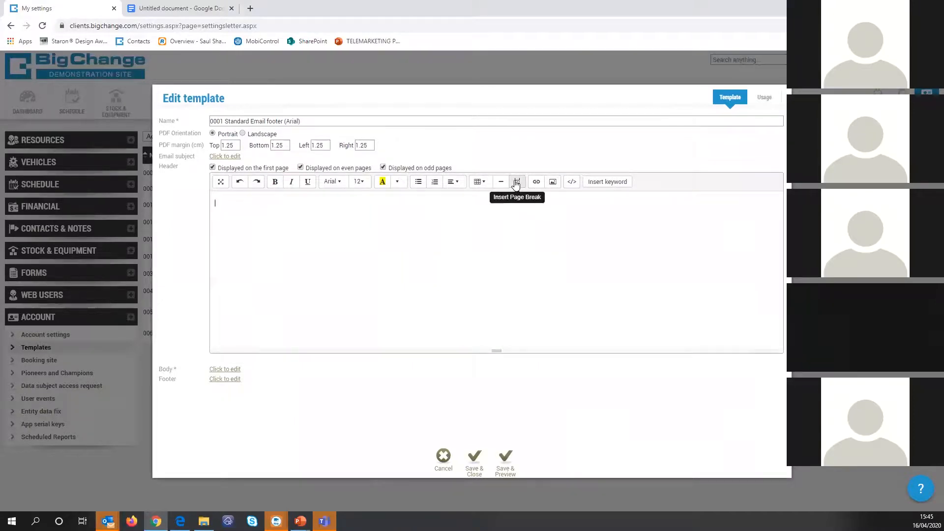
pyautogui.click(443, 457)
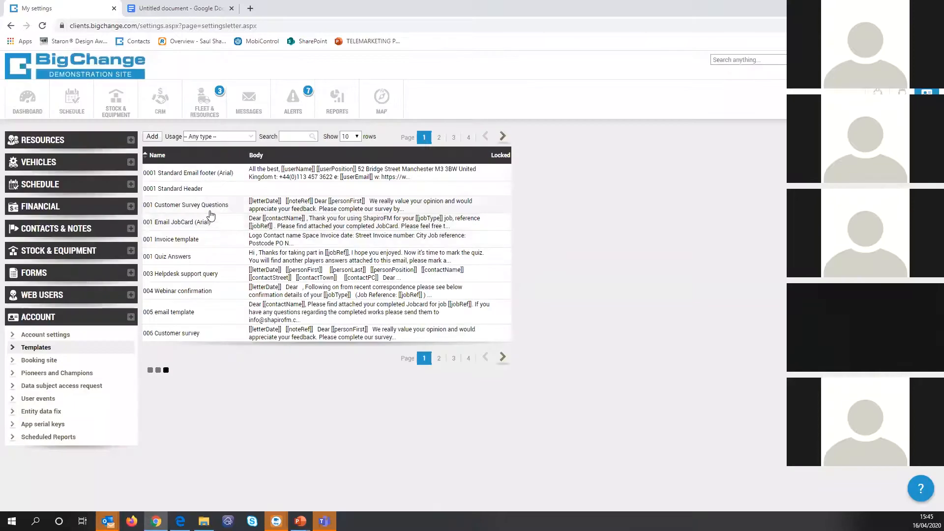
# Step: Open the 001 Invoice template for editing and insert a page break on a new line below the Financial items table
pyautogui.click(189, 240)
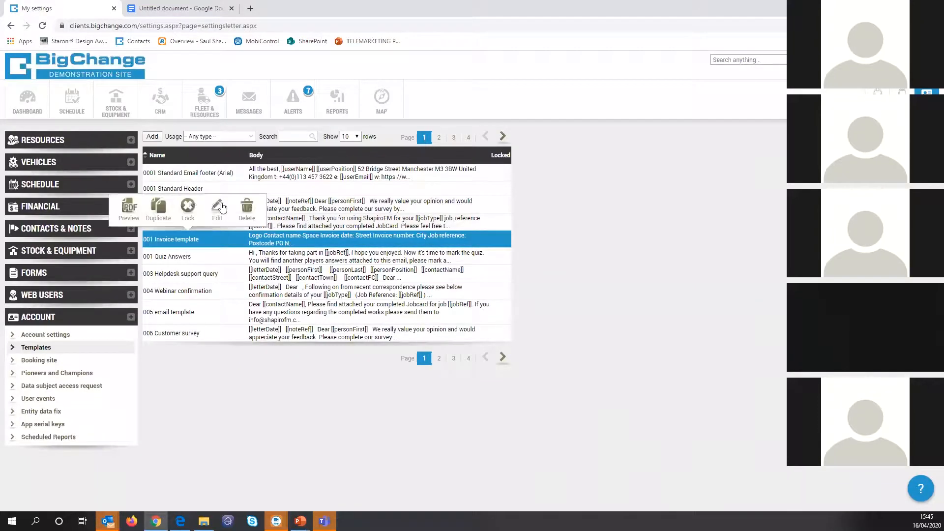
pyautogui.click(221, 208)
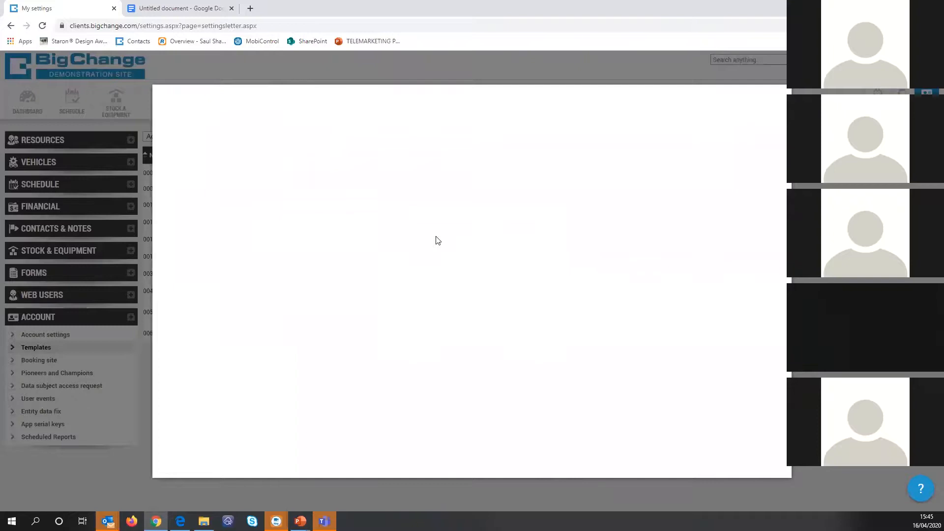
pyautogui.click(539, 340)
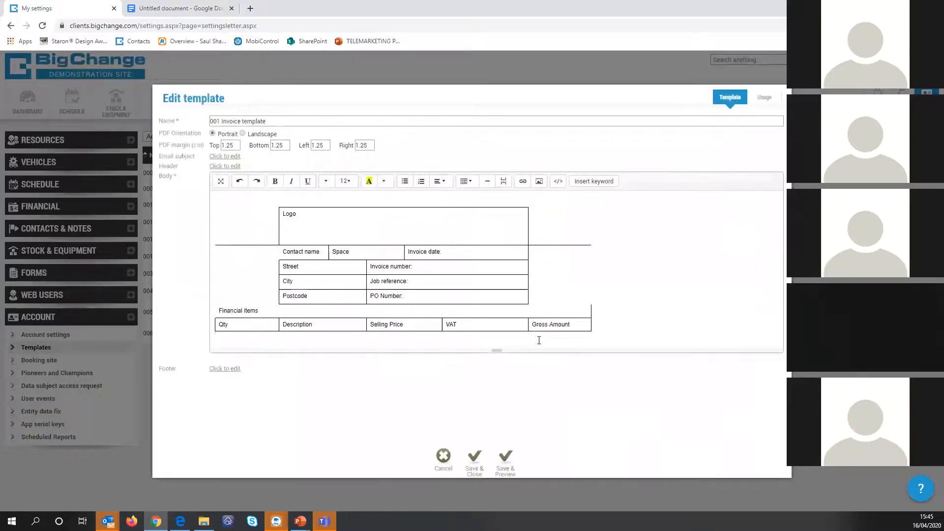
pyautogui.press('Return')
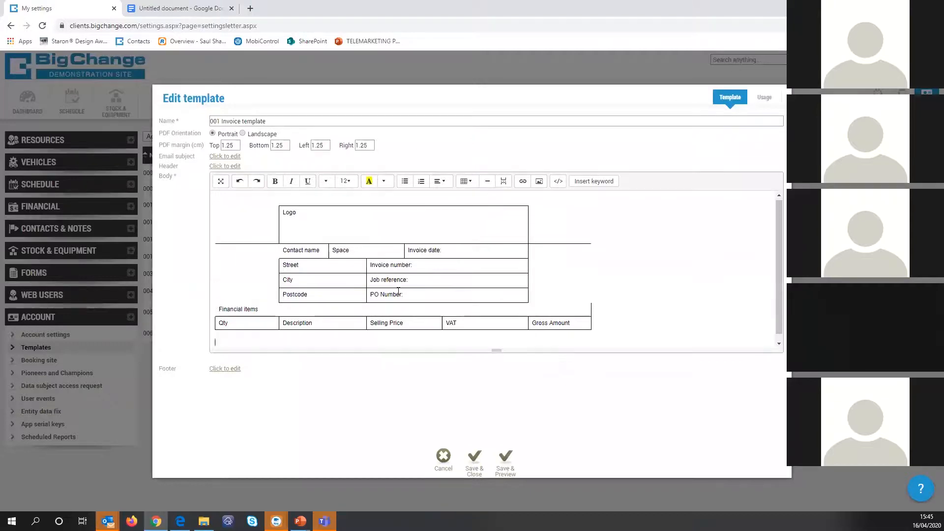
pyautogui.click(504, 182)
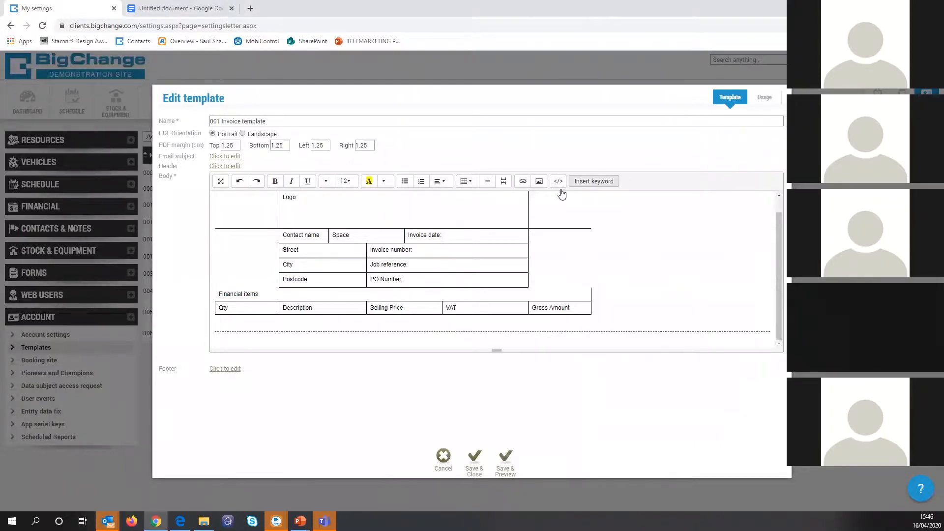
# Step: Start a Worksheet question keyword from the job keywords and search the worksheets for "epc"
pyautogui.click(574, 182)
pyautogui.click(520, 152)
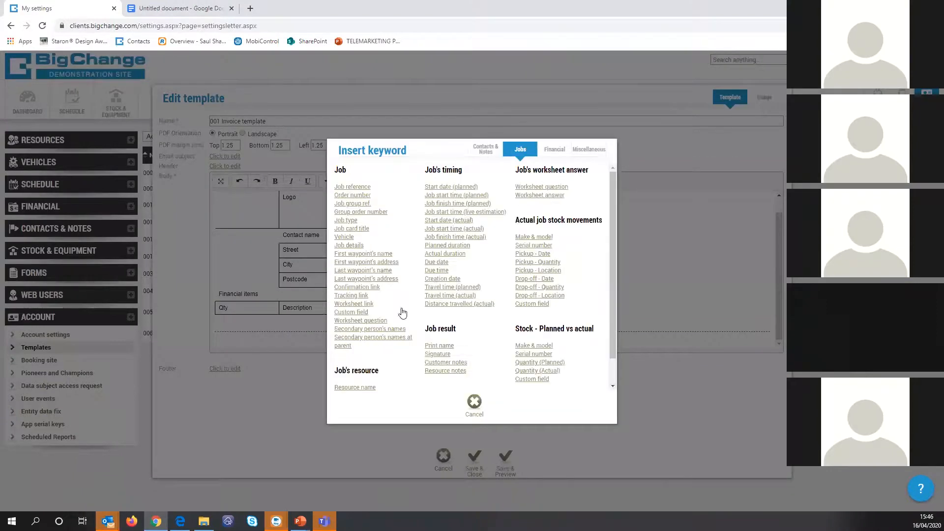
pyautogui.scroll(-2, 433, 332)
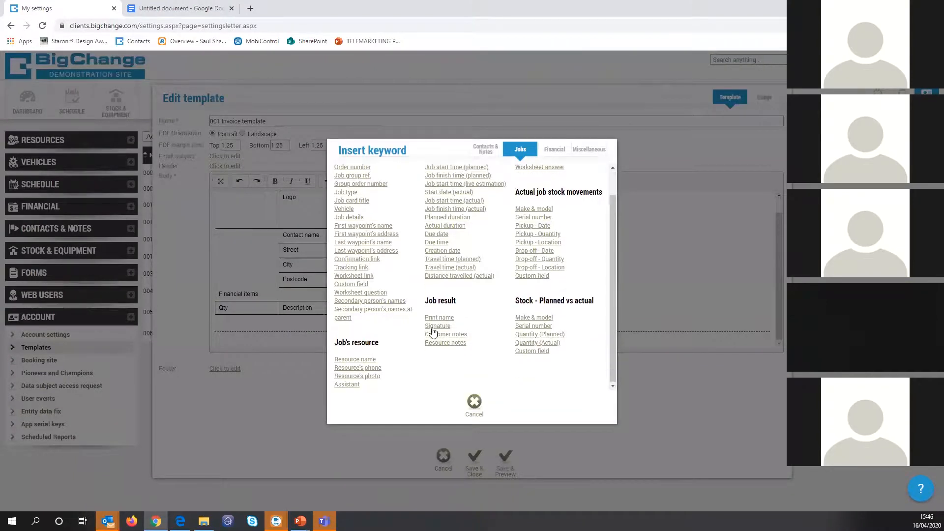
pyautogui.scroll(2, 433, 332)
pyautogui.click(370, 321)
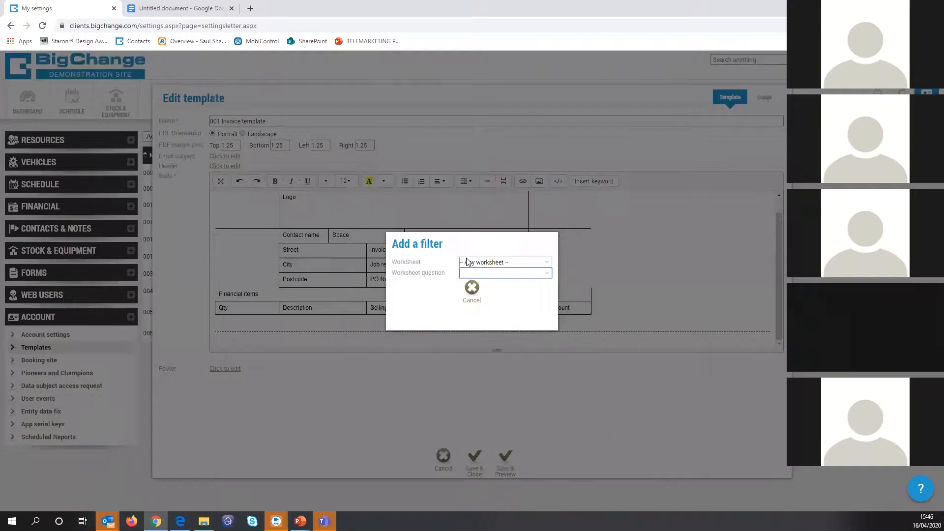
pyautogui.click(478, 262)
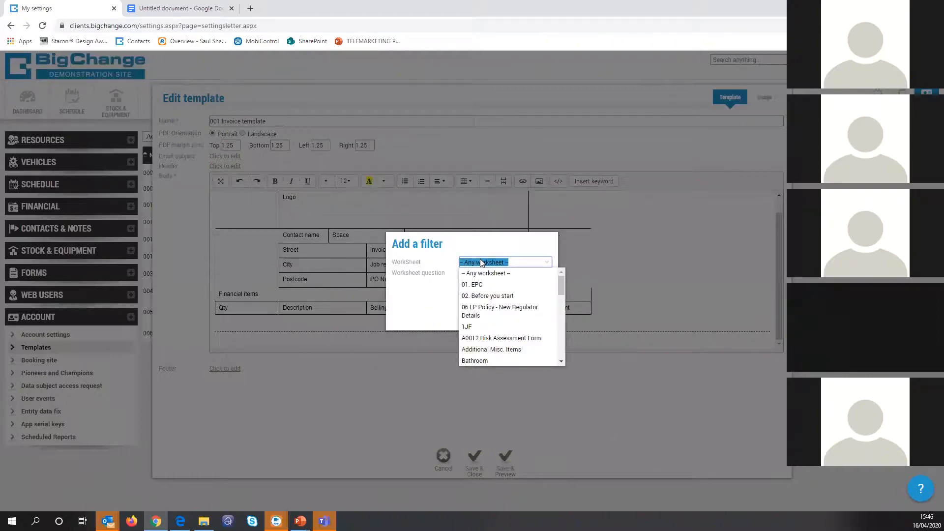
pyautogui.write('epc')
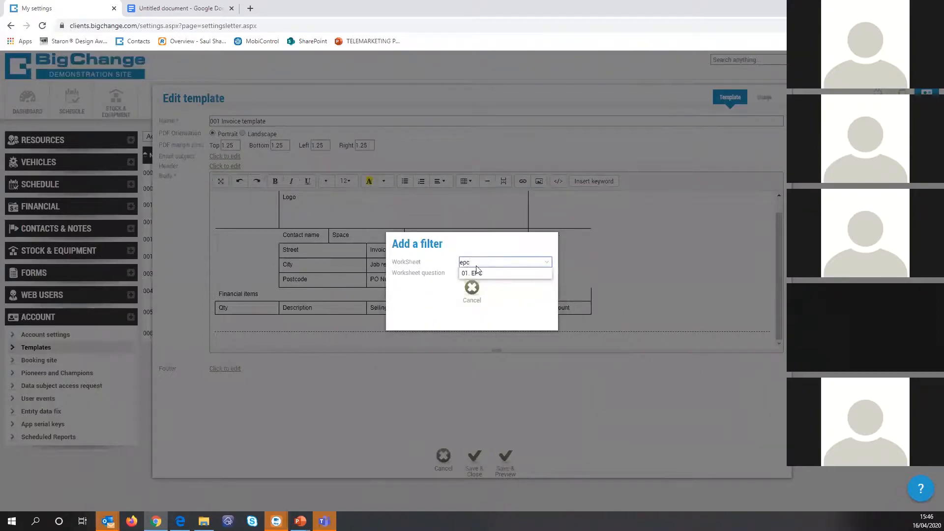
# Step: Clear the worksheet search, look through the full worksheet list and search it for "emplo"
pyautogui.moveTo(472, 263); pyautogui.dragTo(459, 264)
pyautogui.press('BackSpace')
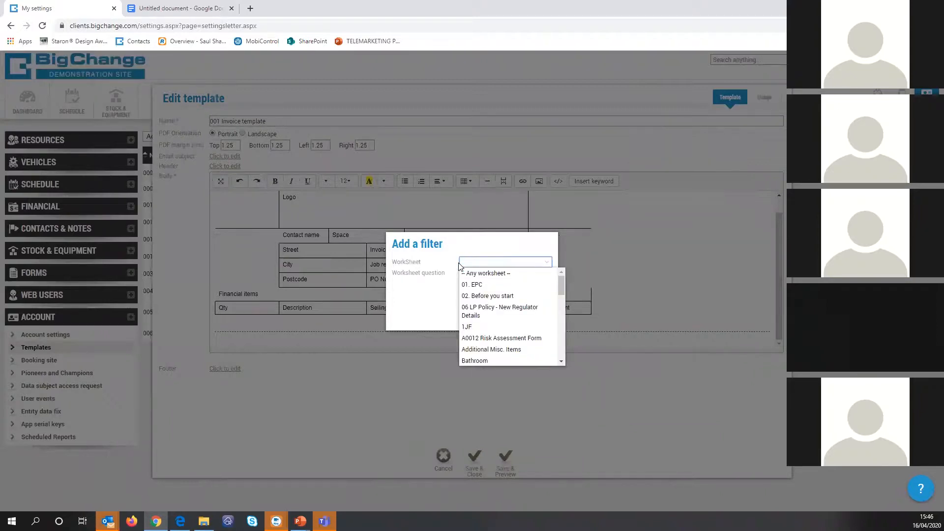
pyautogui.scroll(-6, 520, 331)
pyautogui.scroll(4, 521, 330)
pyautogui.scroll(3, 521, 330)
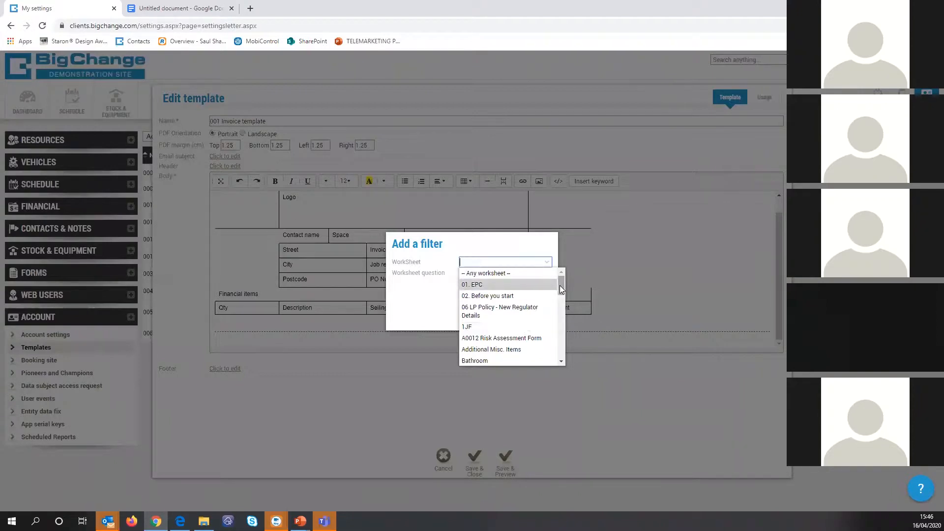
pyautogui.click(512, 266)
pyautogui.write('emplo')
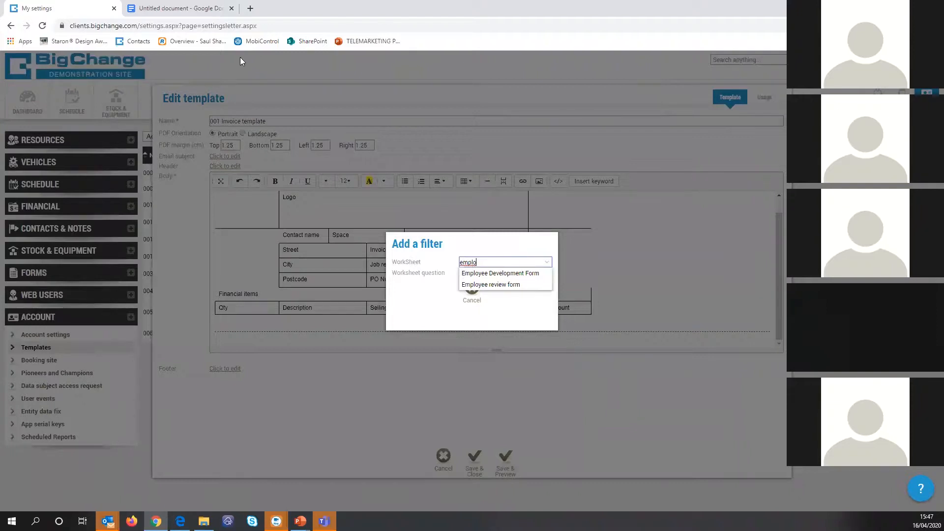
# Step: Duplicate the settings page in a second browser tab and open the BigChange contact's attachments in the CRM there
pyautogui.rightClick(73, 5)
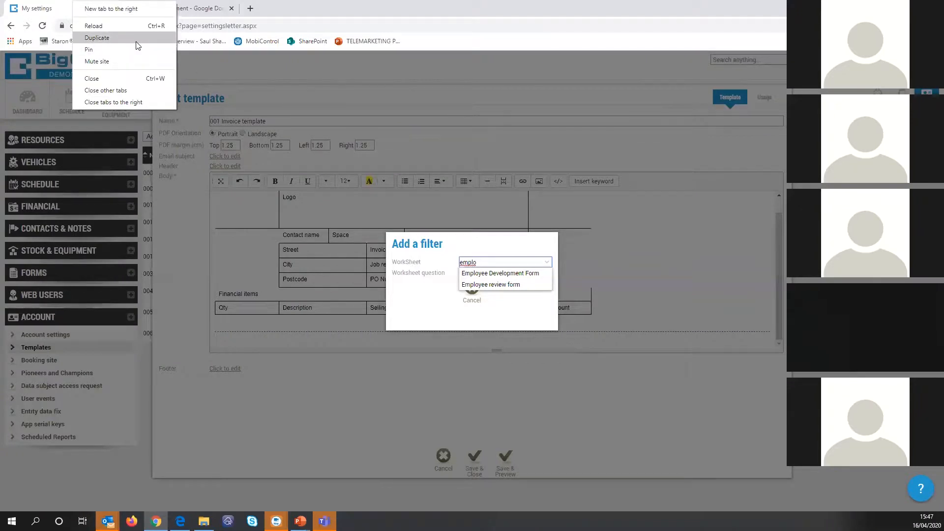
pyautogui.click(118, 38)
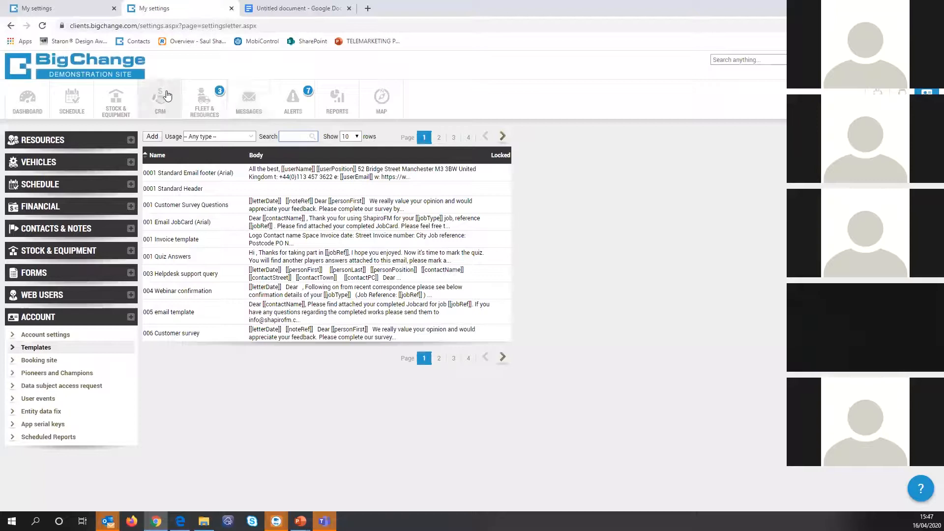
pyautogui.click(160, 98)
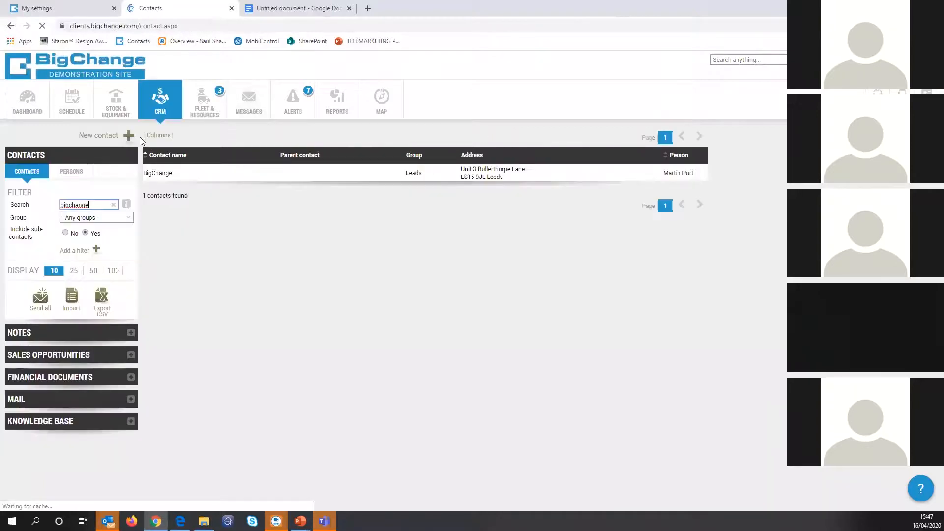
pyautogui.click(170, 176)
pyautogui.click(232, 138)
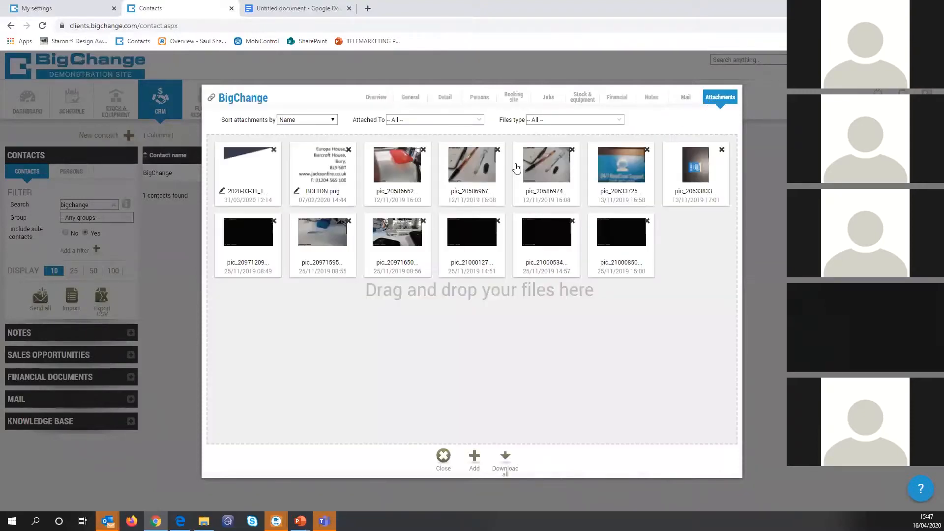
# Step: Open the pic_205869675.jpg attachment, select its web address and return to the contact's attachments
pyautogui.click(464, 162)
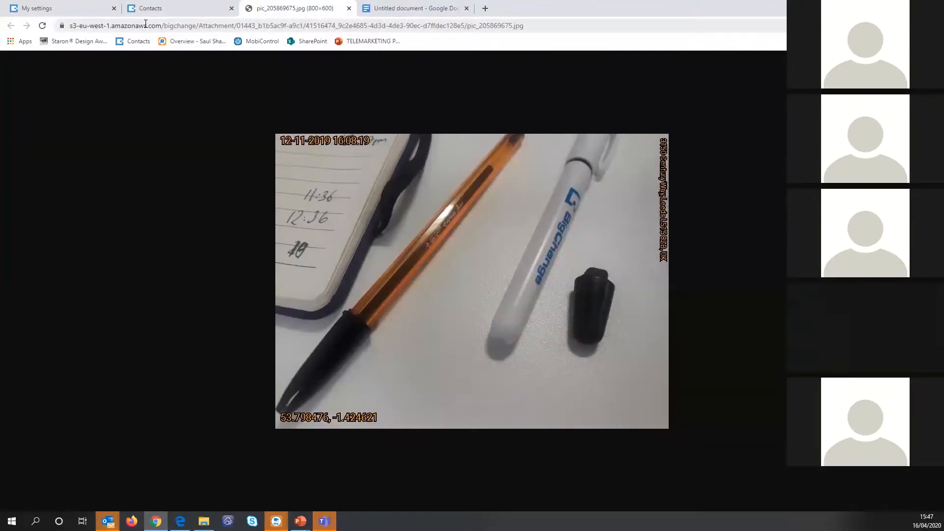
pyautogui.click(145, 25)
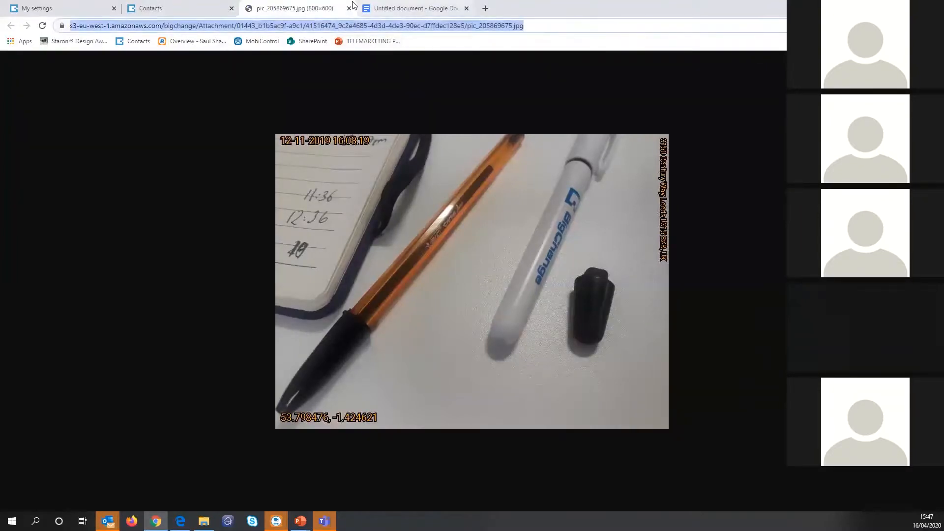
pyautogui.click(167, 8)
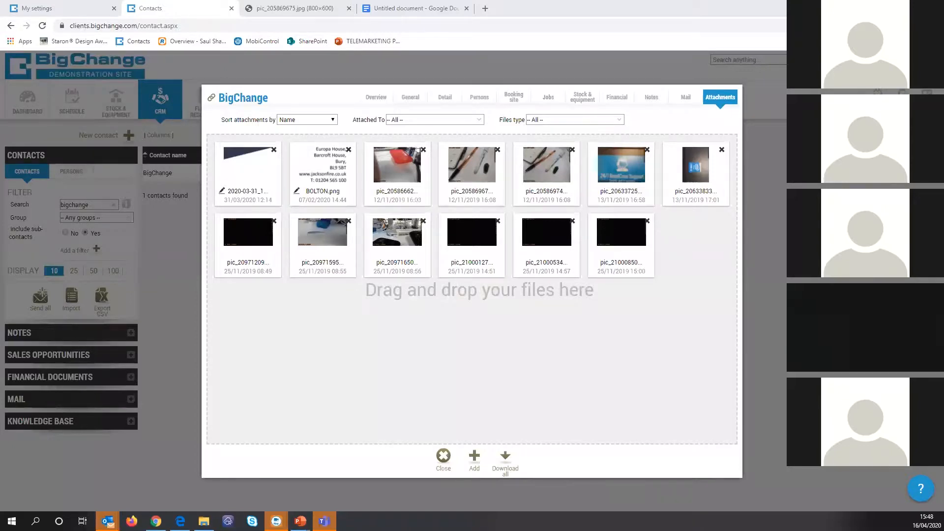
# Step: Return to the 001 Invoice template, dismiss the worksheet filter without choosing a question and open the job keywords list
pyautogui.click(56, 9)
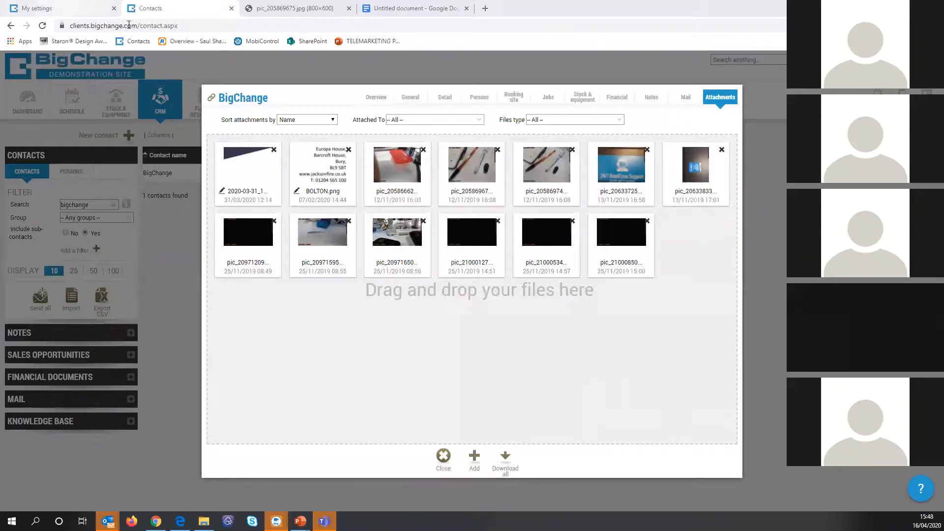
pyautogui.click(556, 230)
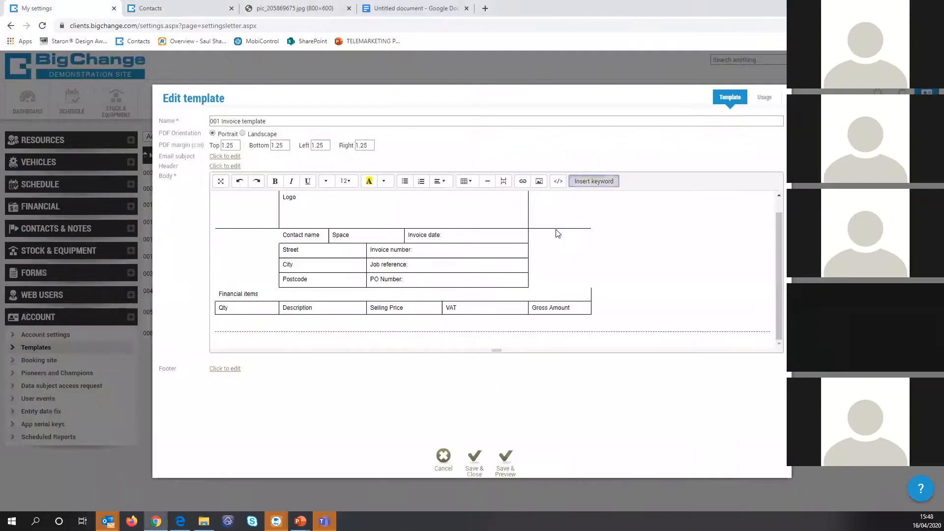
pyautogui.click(594, 181)
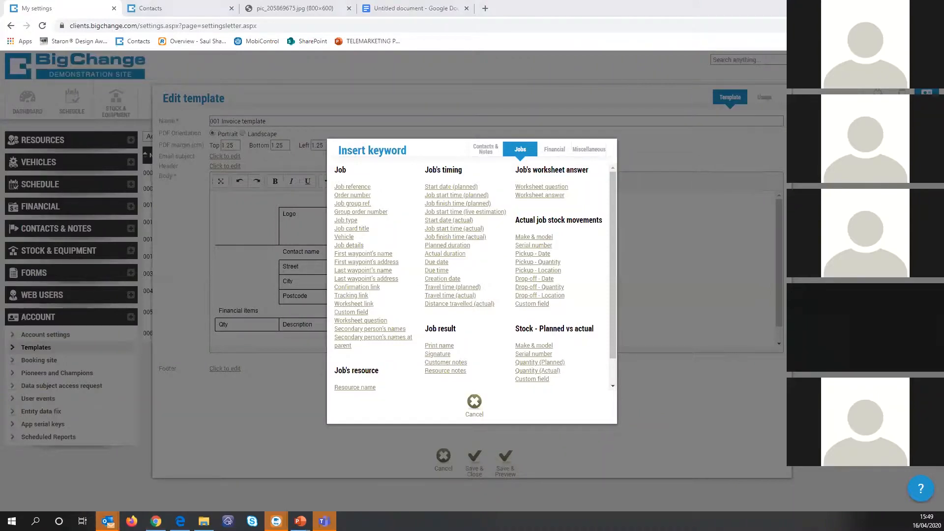
# Step: Revisit the opened attachment picture and the BigChange contact's attachments, and return to the Invoice template
pyautogui.click(298, 4)
pyautogui.click(188, 6)
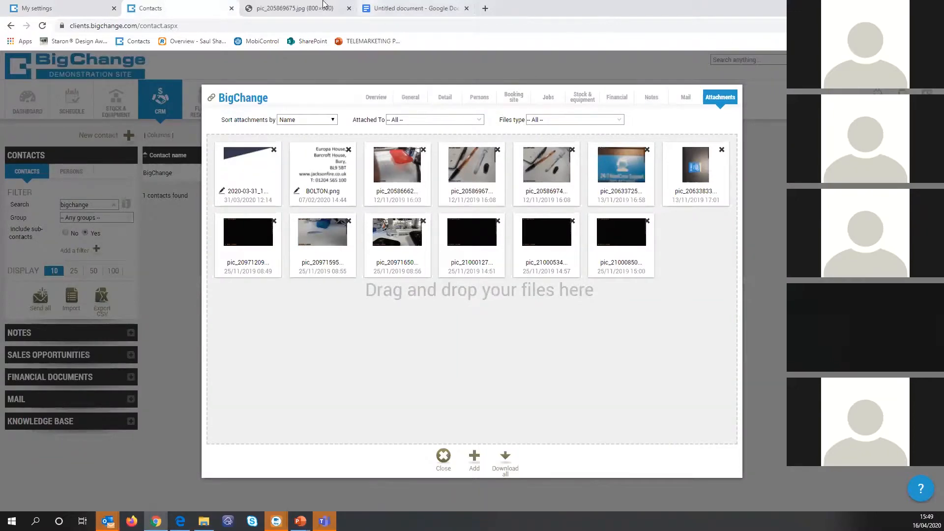
pyautogui.click(305, 8)
pyautogui.click(77, 5)
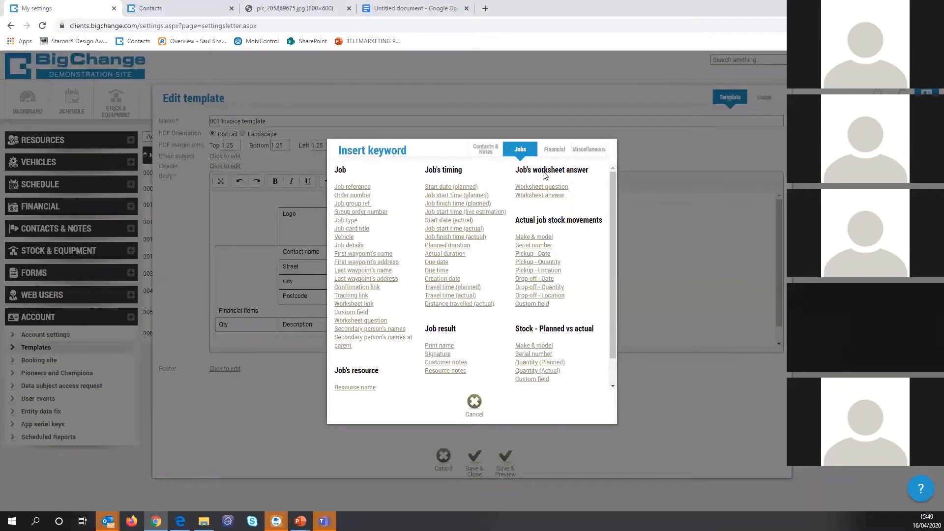
# Step: Dismiss the keyword list and review the Image URL option for inserting an image, without adding one
pyautogui.click(714, 178)
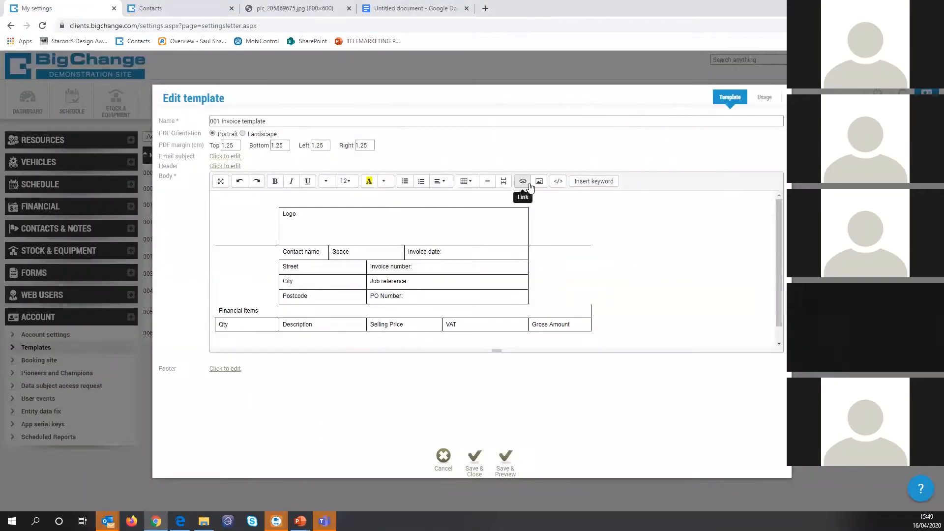
pyautogui.click(538, 186)
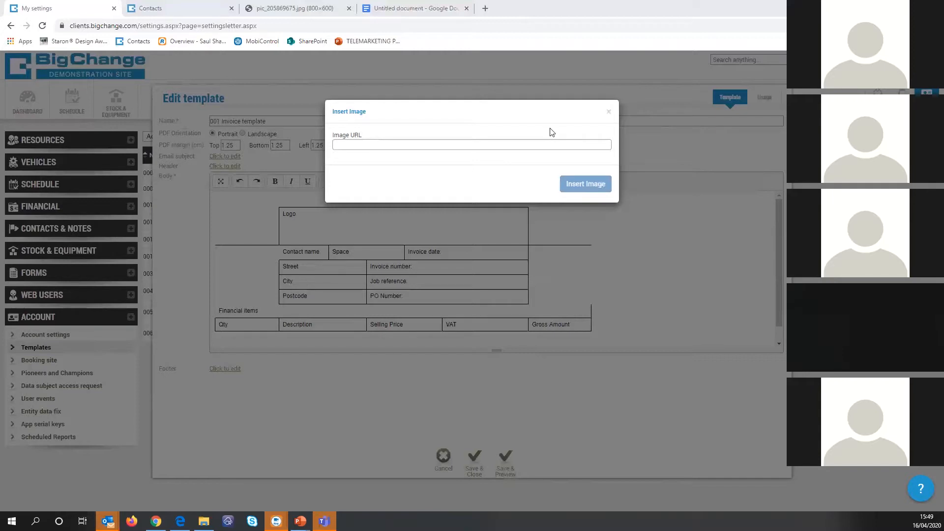
pyautogui.click(609, 111)
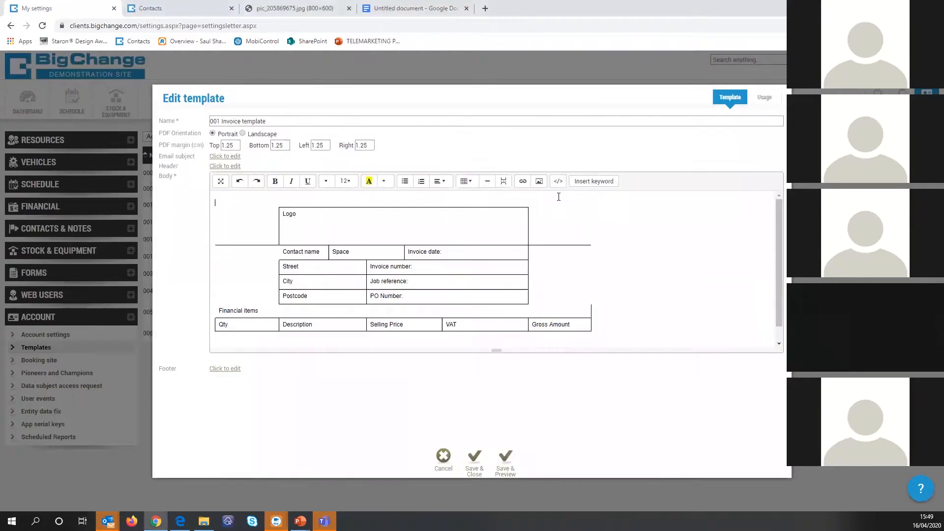
# Step: Start a worksheet question keyword in the 001 Invoice template, choose worksheet 01. EPC and look through its questions
pyautogui.click(594, 181)
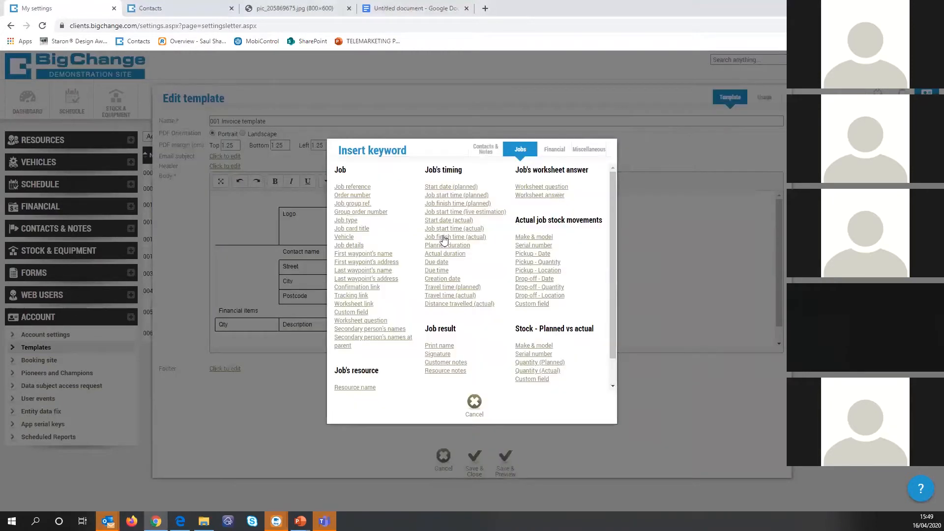
pyautogui.click(351, 321)
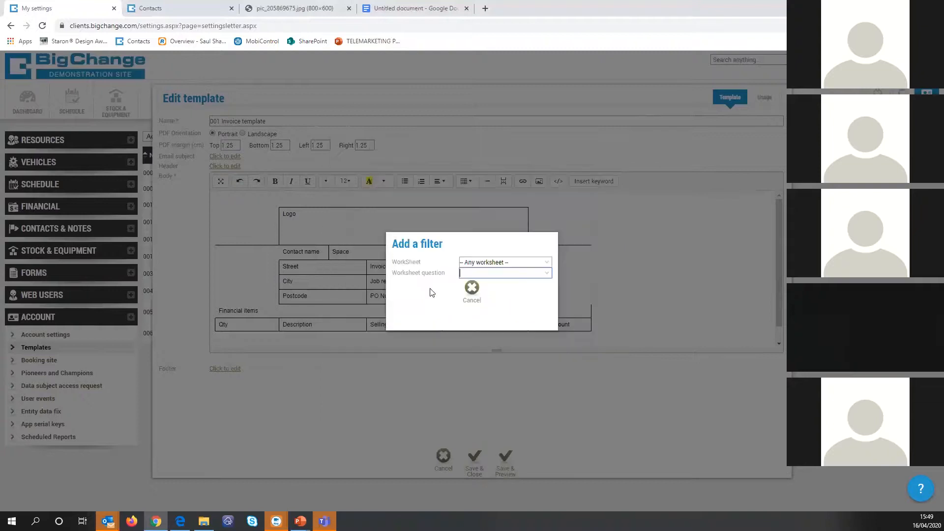
pyautogui.click(515, 262)
pyautogui.click(494, 288)
pyautogui.click(494, 274)
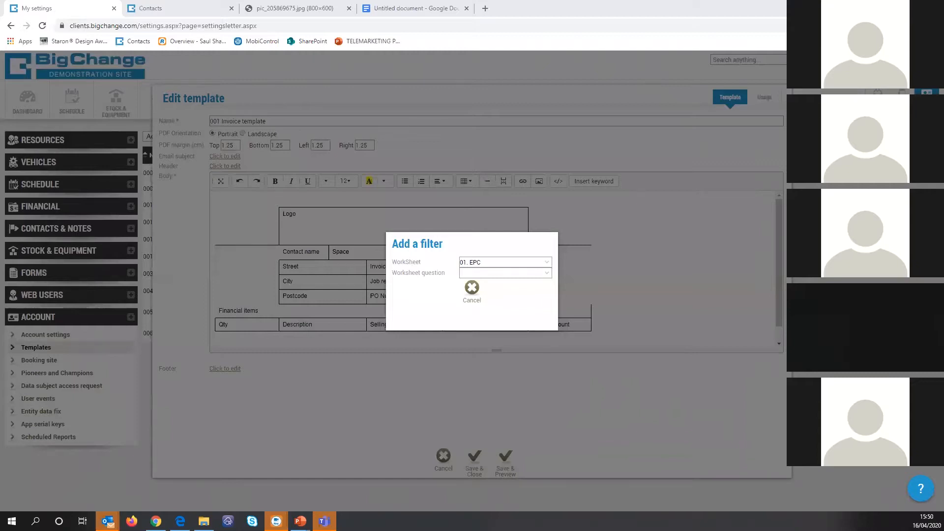
# Step: Switch to the untitled Google Docs document and browse the Drive documents available to open
pyautogui.click(403, 8)
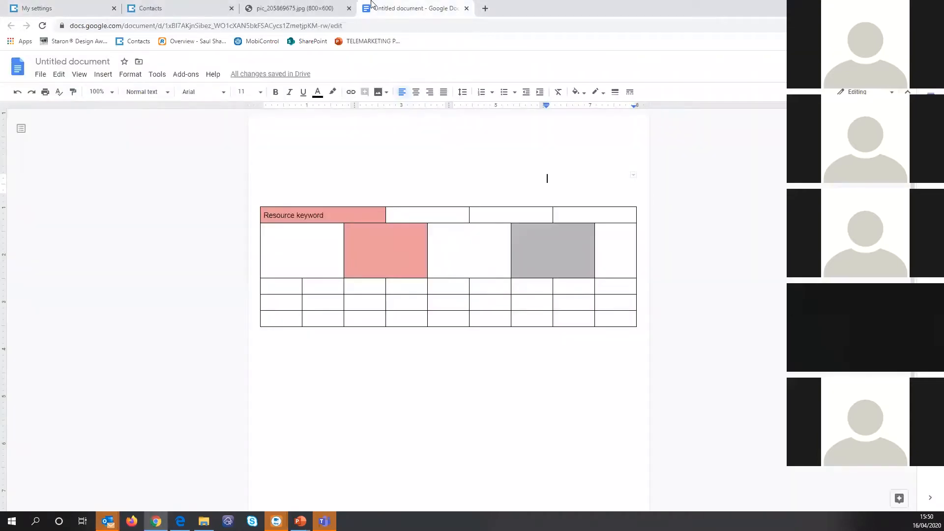
pyautogui.click(39, 74)
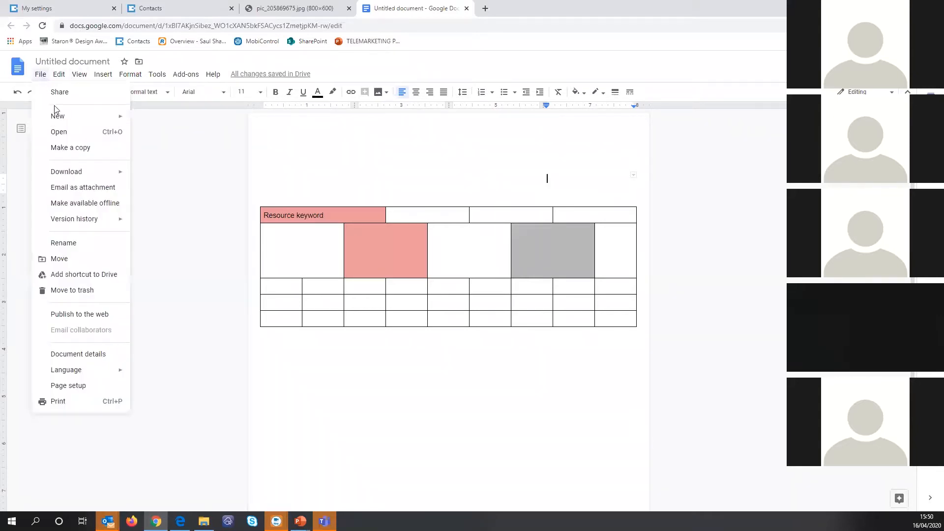
pyautogui.click(65, 131)
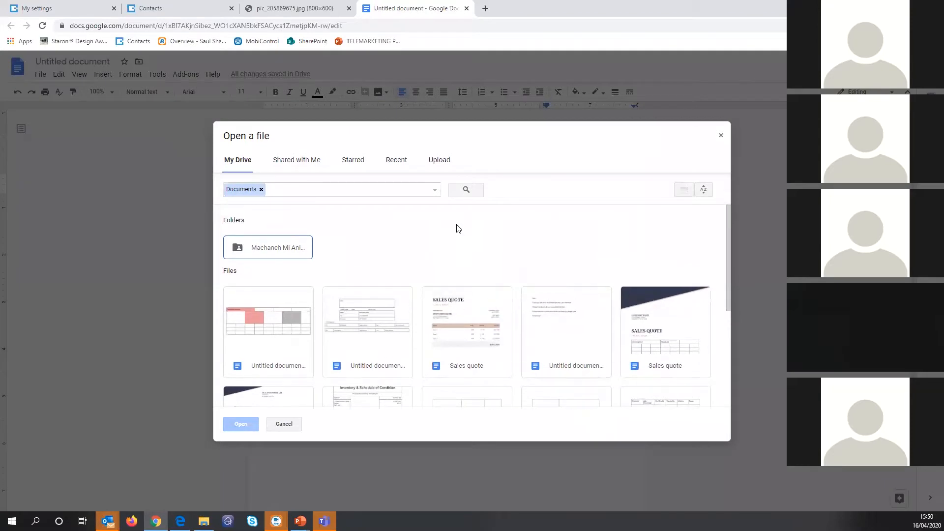
pyautogui.scroll(-2, 456, 229)
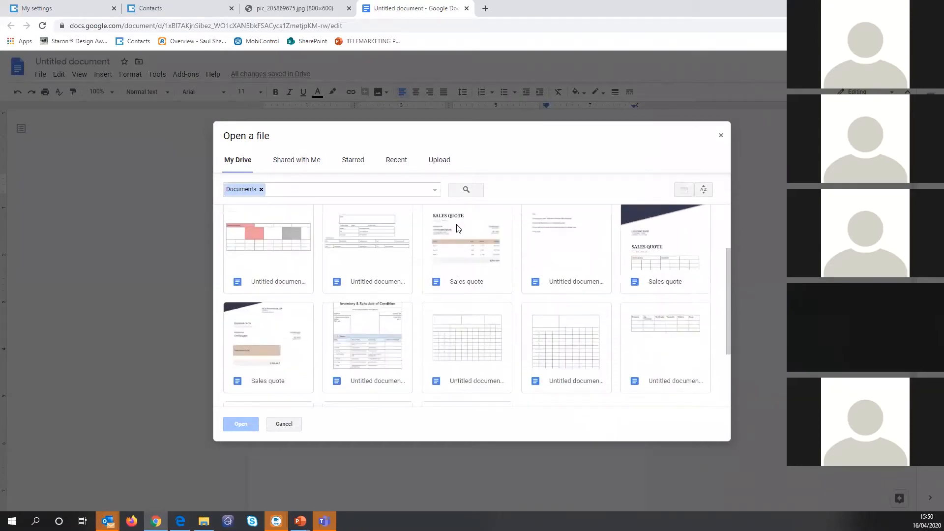
# Step: Return to the 001 Invoice template, dismiss the worksheet filter and inspect the body's HTML code before restoring the normal view
pyautogui.click(140, 11)
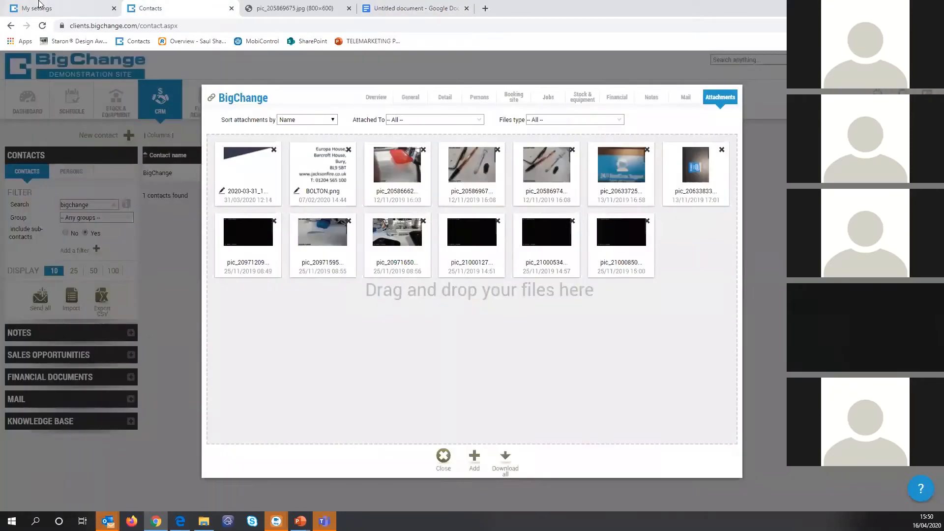
pyautogui.click(38, 4)
pyautogui.press('Escape')
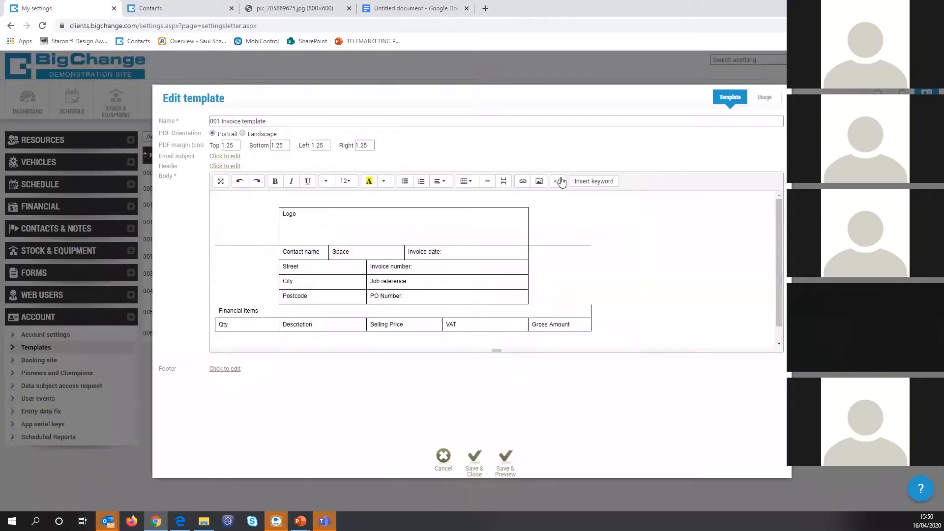
pyautogui.click(558, 181)
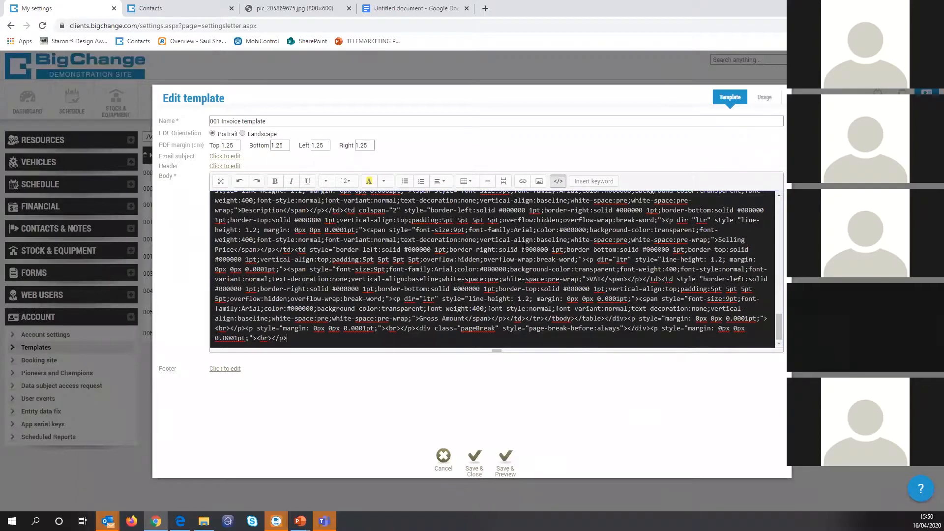
pyautogui.click(558, 181)
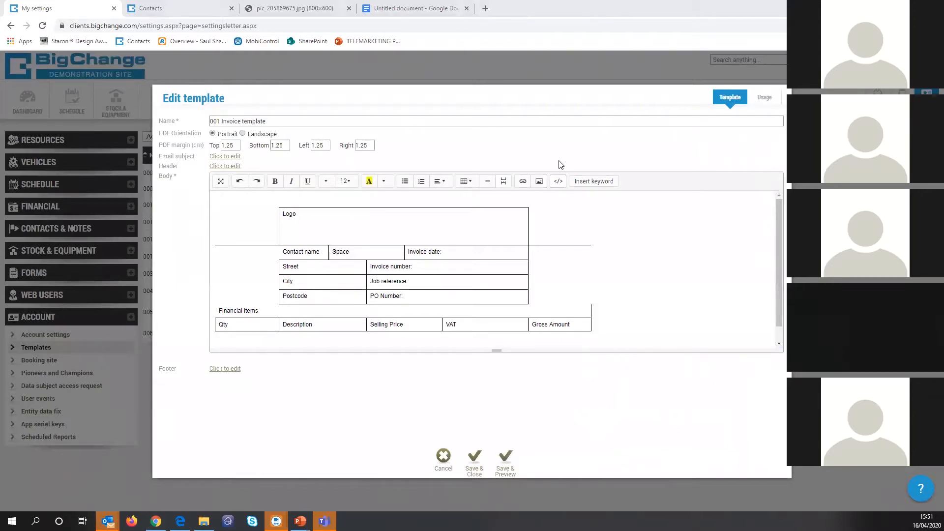
# Step: Review the job keywords available for the template and switch to the Live Tutorial Templates presentation in PowerPoint
pyautogui.click(594, 181)
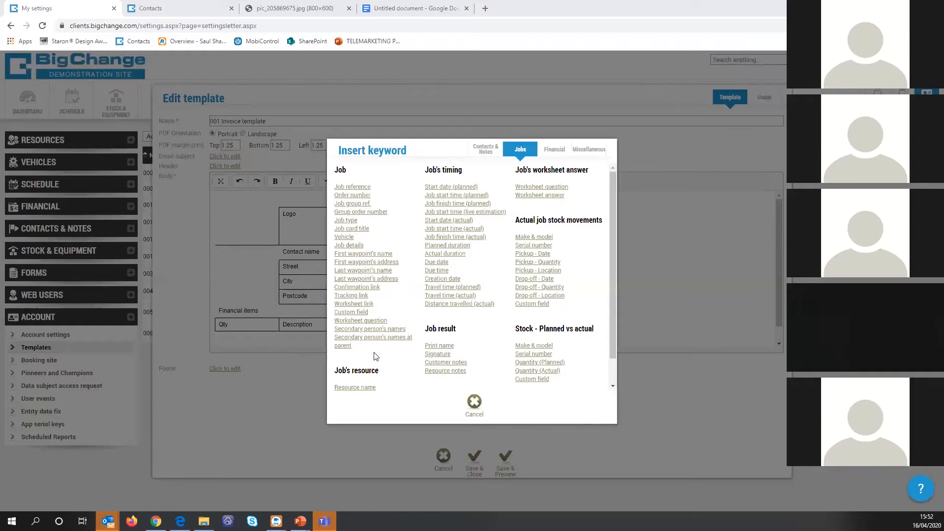
pyautogui.scroll(-1, 375, 356)
pyautogui.scroll(1, 375, 359)
pyautogui.hotkey('alt', 'Tab')
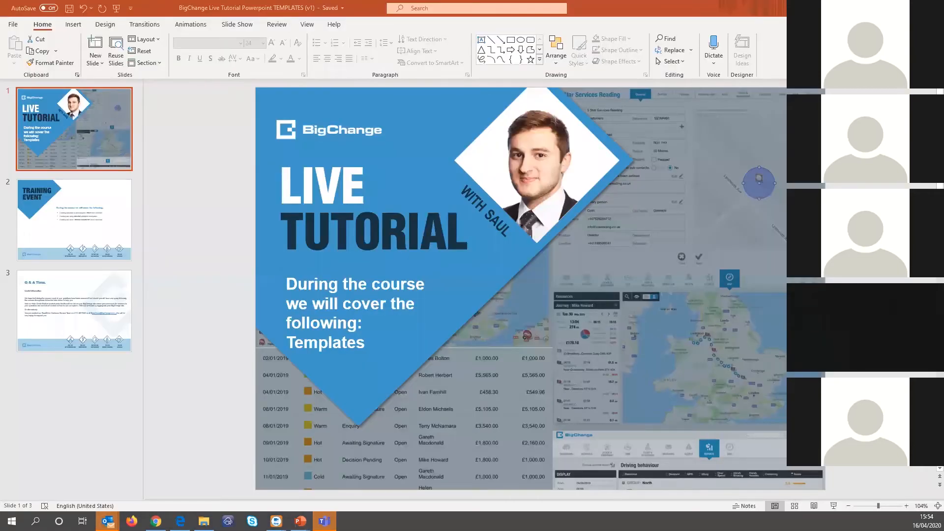